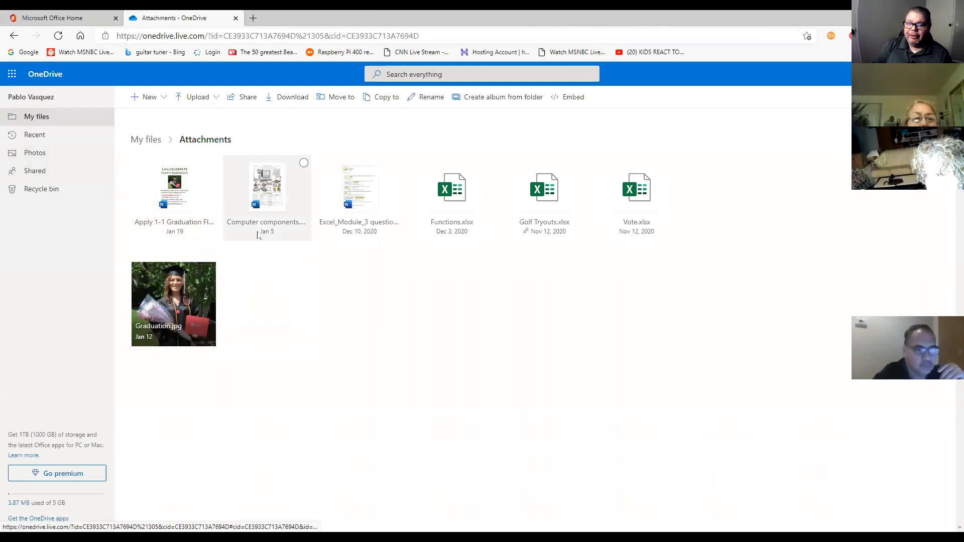
Step: Switch from OneDrive to Outlook and show the Focused messages of the inbox
click(11, 74)
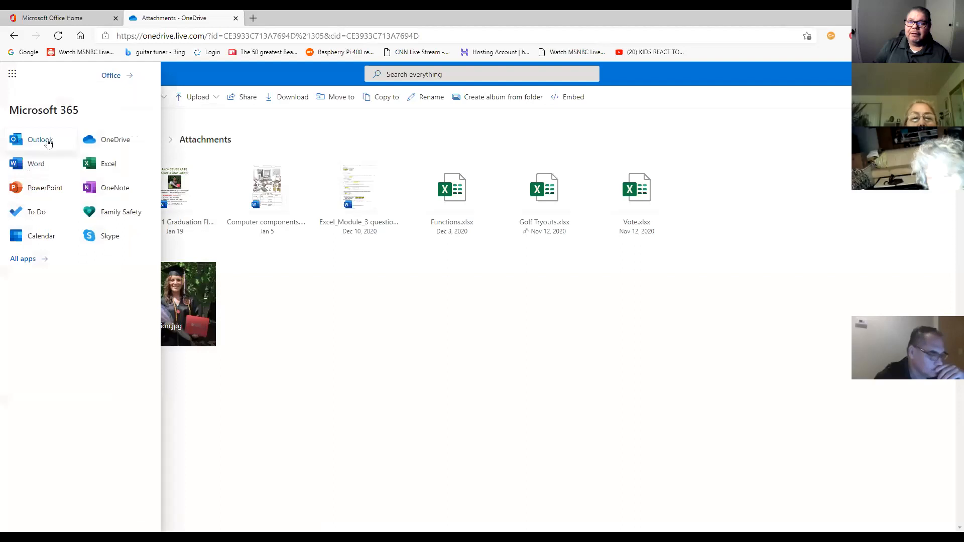
click(44, 140)
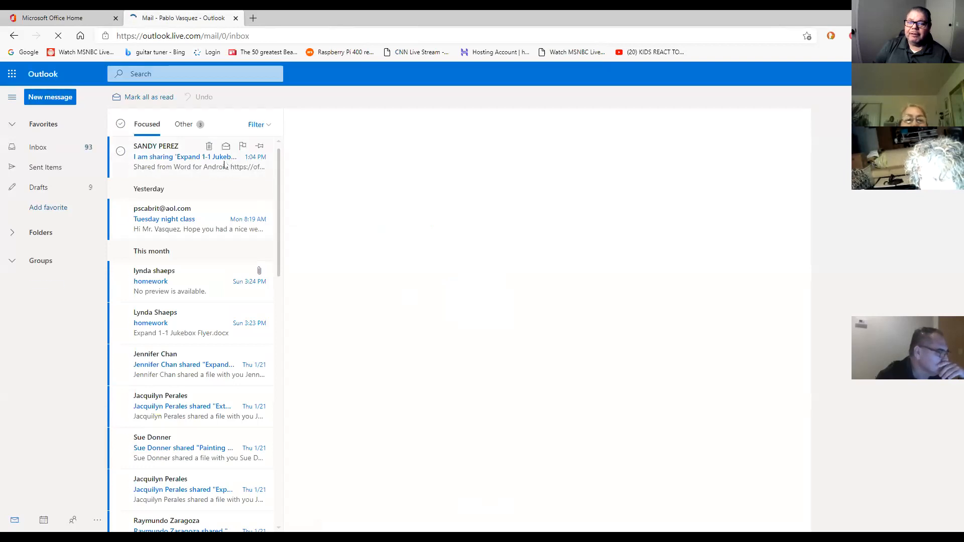
click(220, 165)
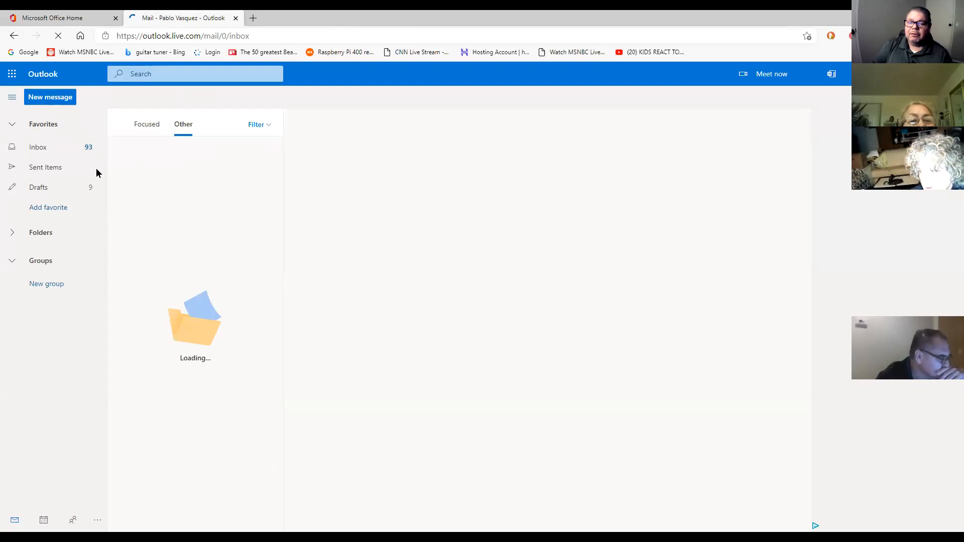
click(45, 152)
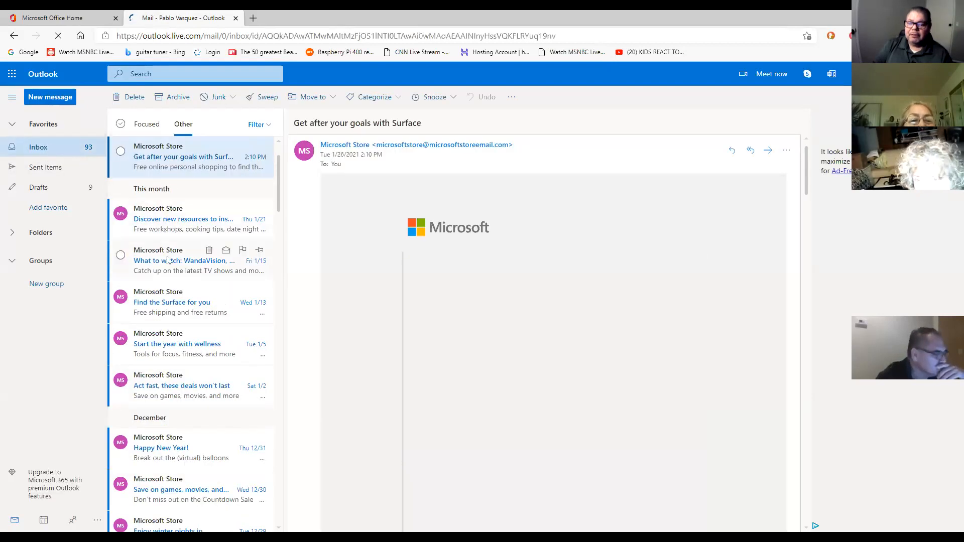
click(138, 127)
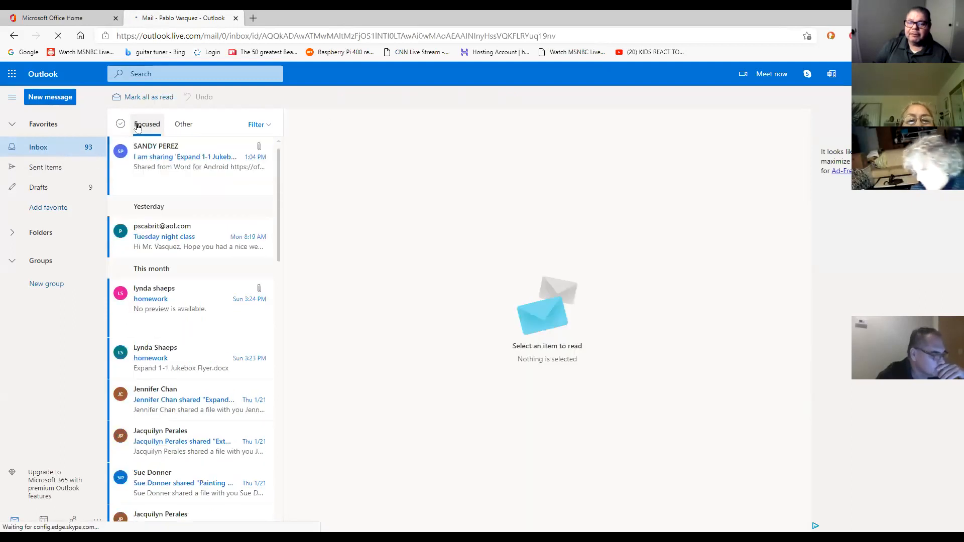
Step: Open the attachment "Expand 1-1 Jukebox Flyer.docx" from the newest message and examine the flyer's heading, picture, bullet list and contact line
click(156, 150)
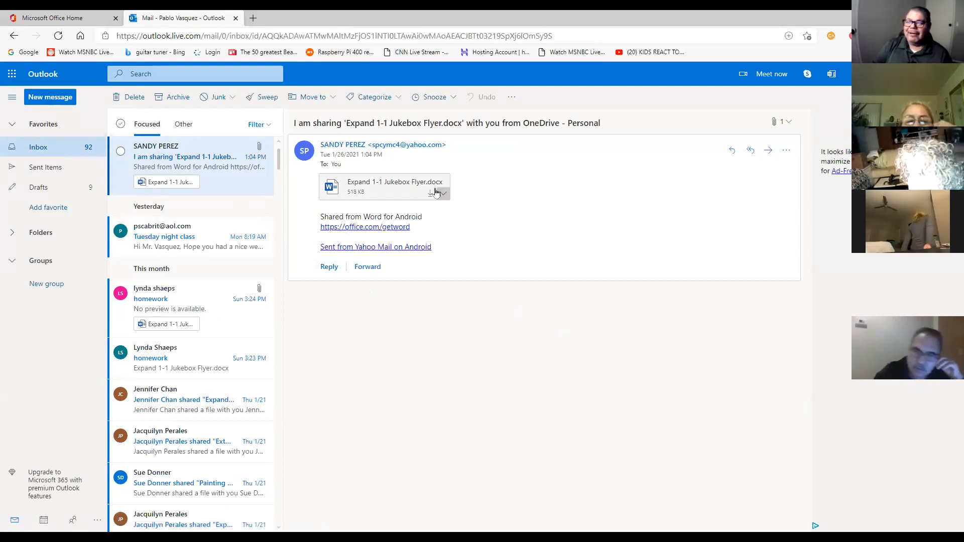
click(399, 189)
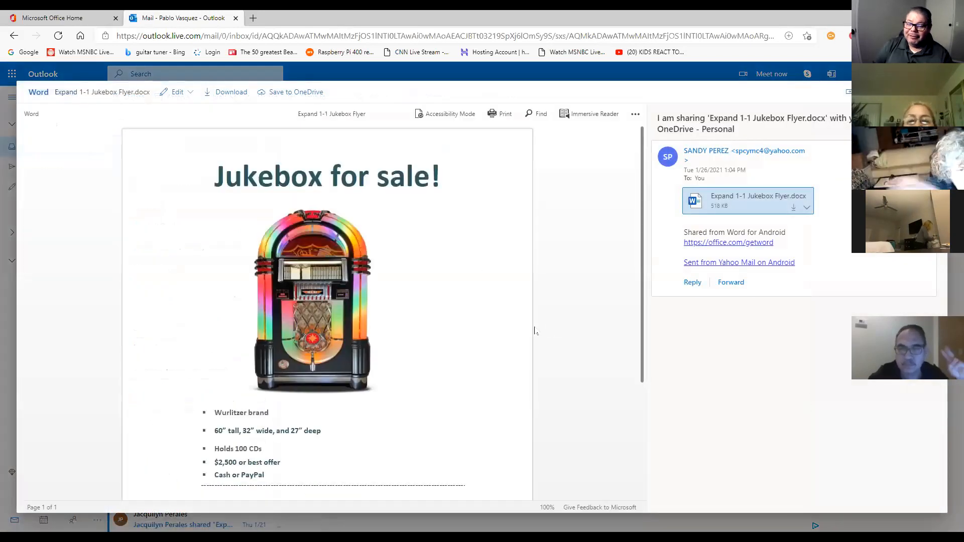
scroll(475, 332, down, 3)
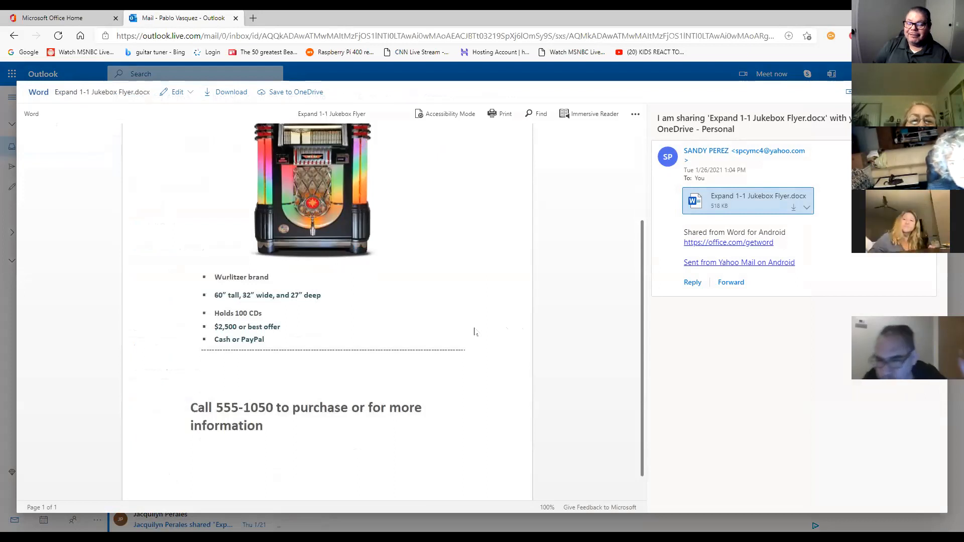
scroll(475, 331, up, 3)
scroll(474, 329, down, 3)
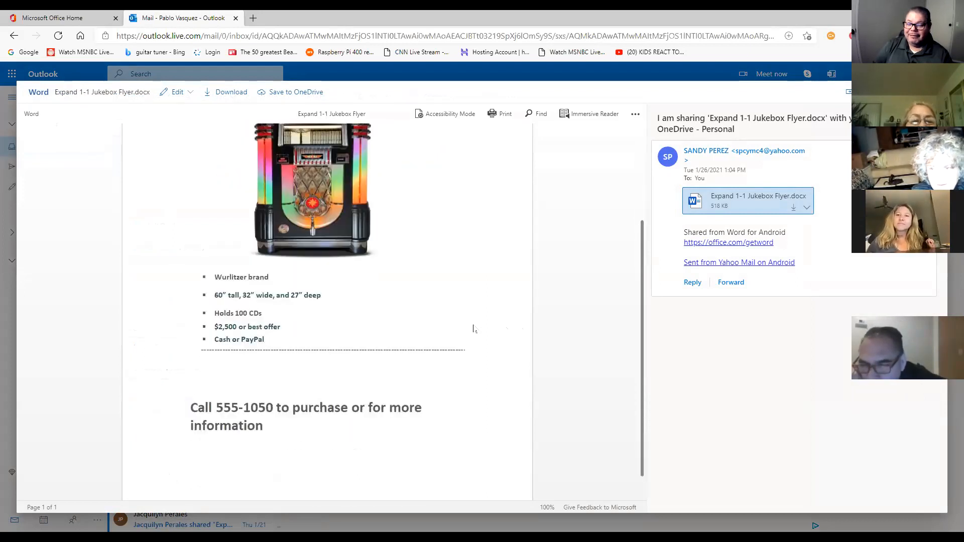
scroll(474, 330, up, 3)
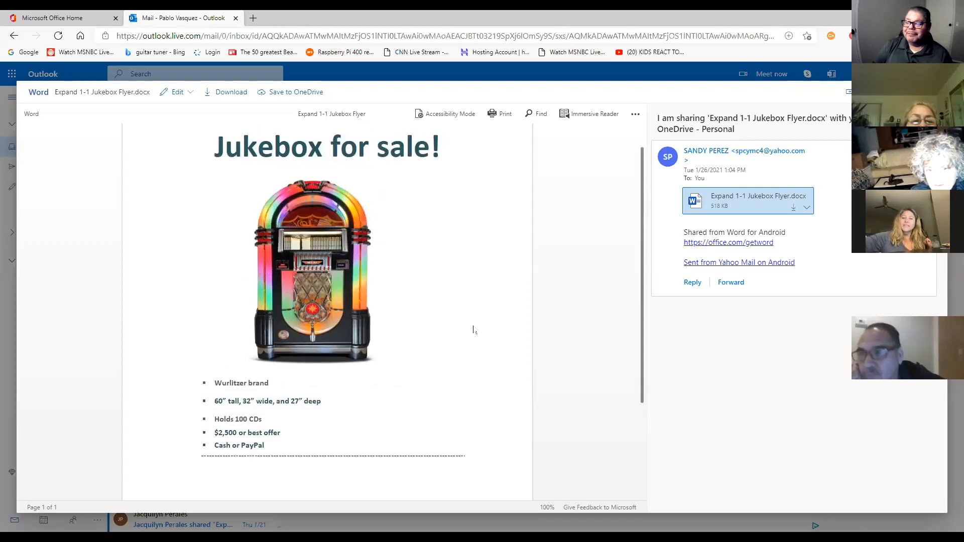
scroll(525, 372, down, 3)
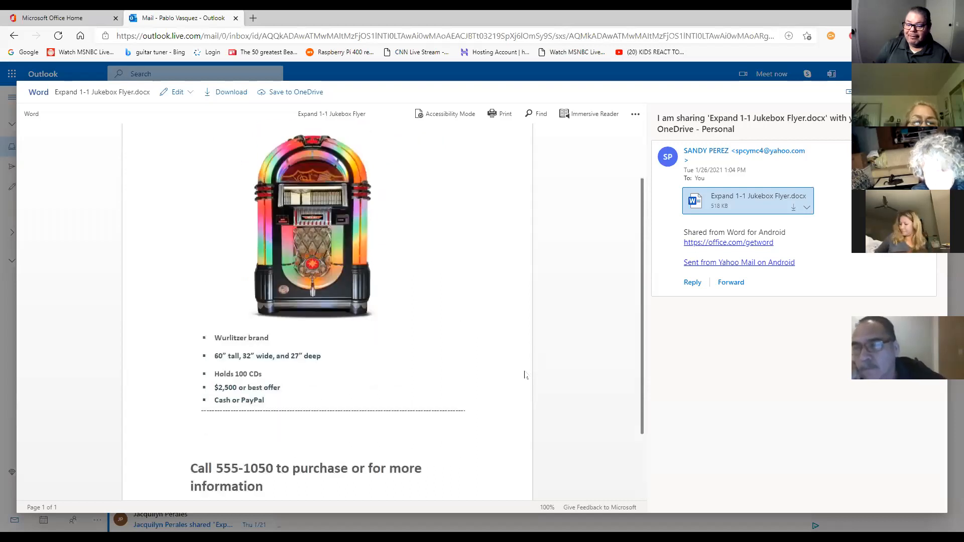
scroll(526, 375, up, 3)
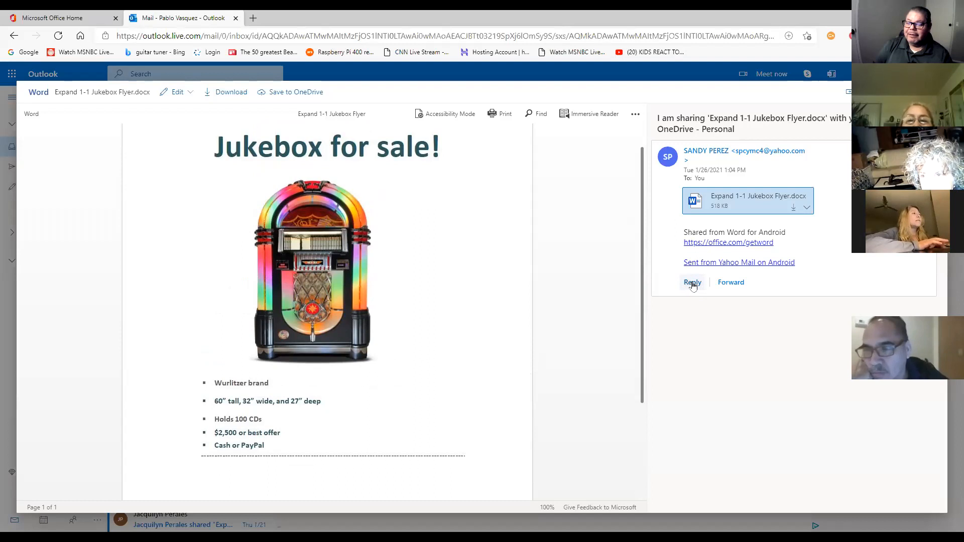
scroll(492, 308, down, 2)
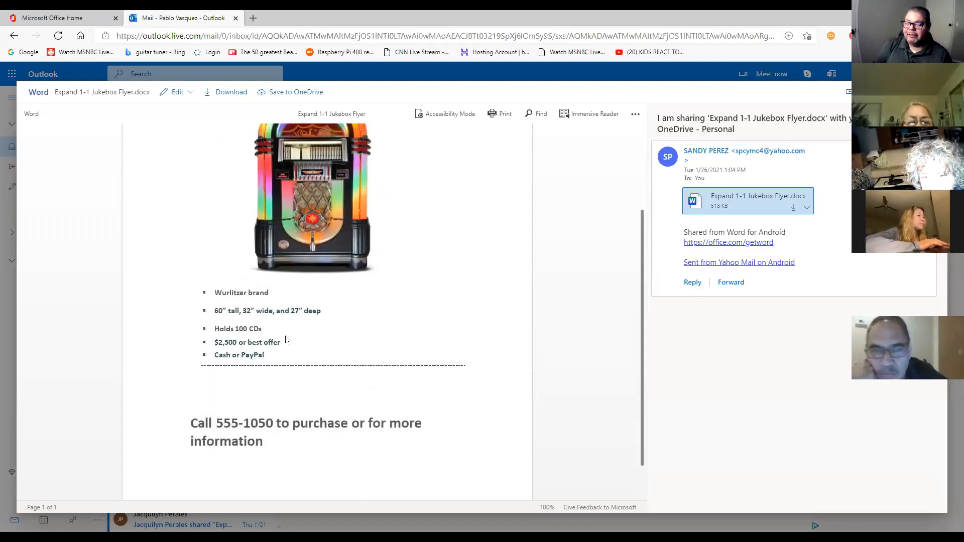
scroll(447, 354, up, 2)
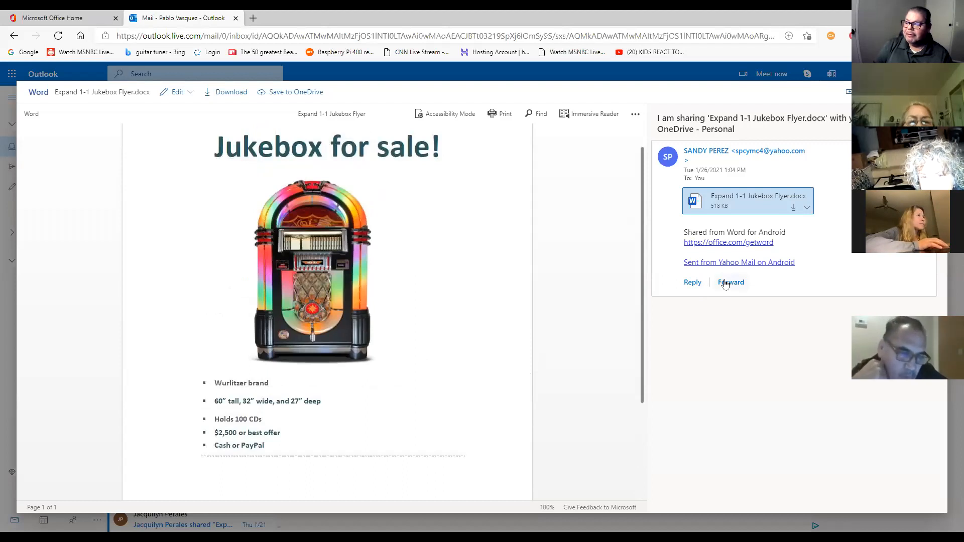
scroll(458, 280, down, 3)
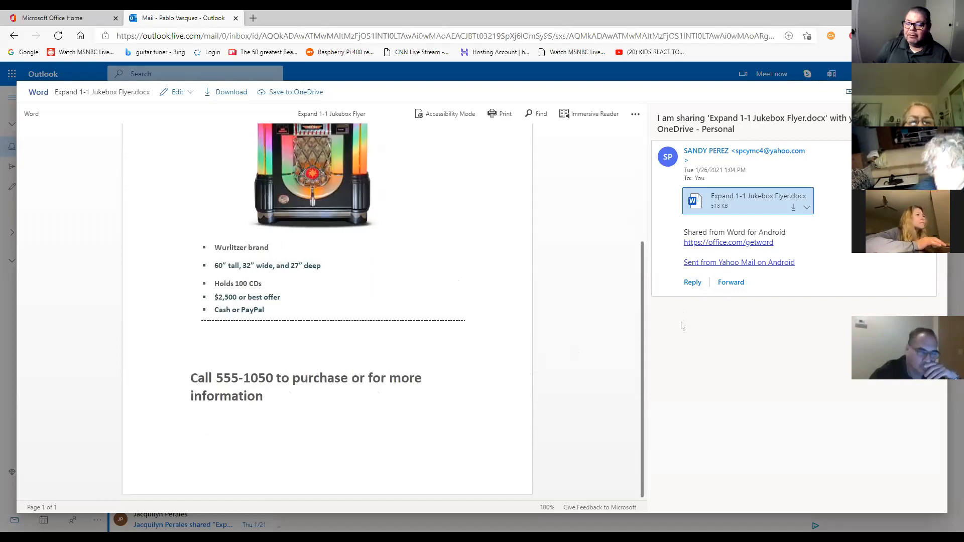
scroll(559, 323, up, 3)
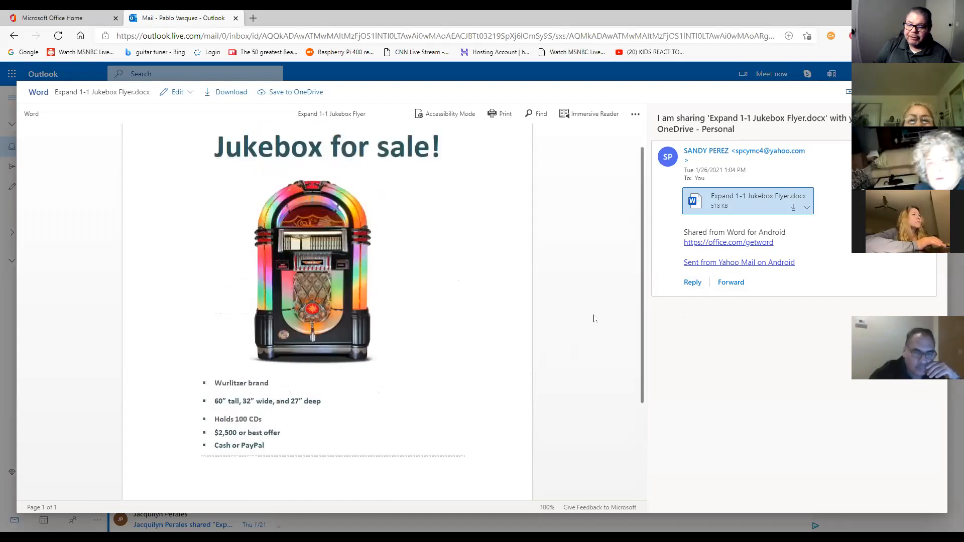
Step: Start a reply to the flyer's sender, discard the draft and close the attachment preview
click(691, 289)
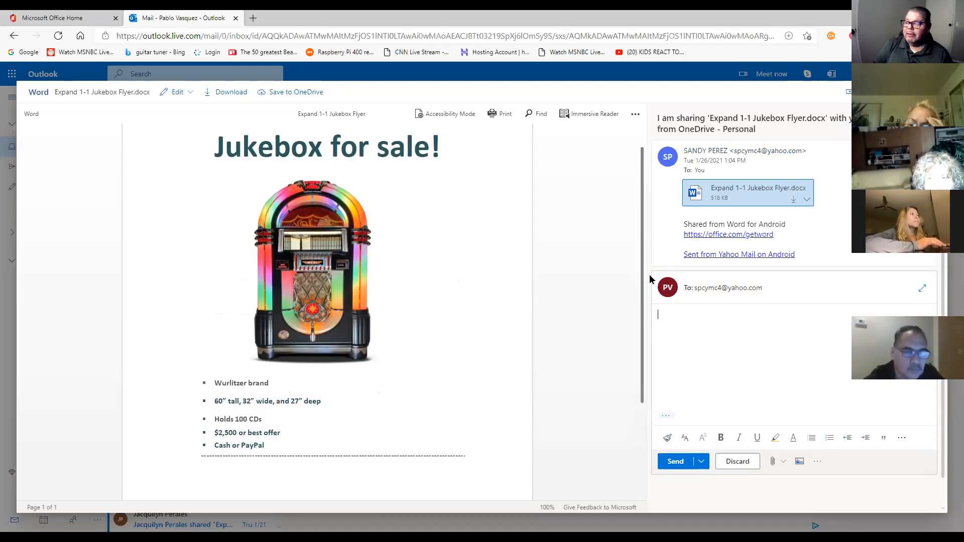
click(737, 461)
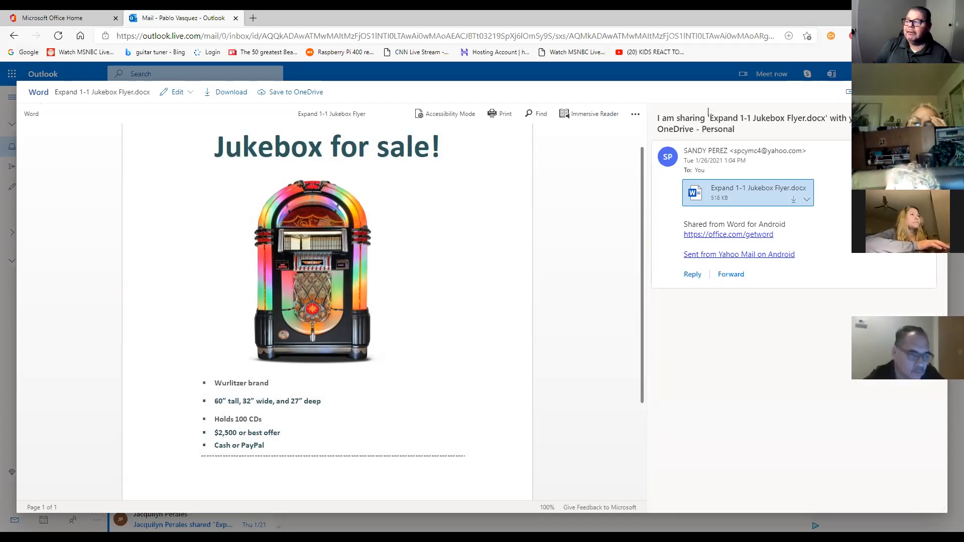
click(456, 70)
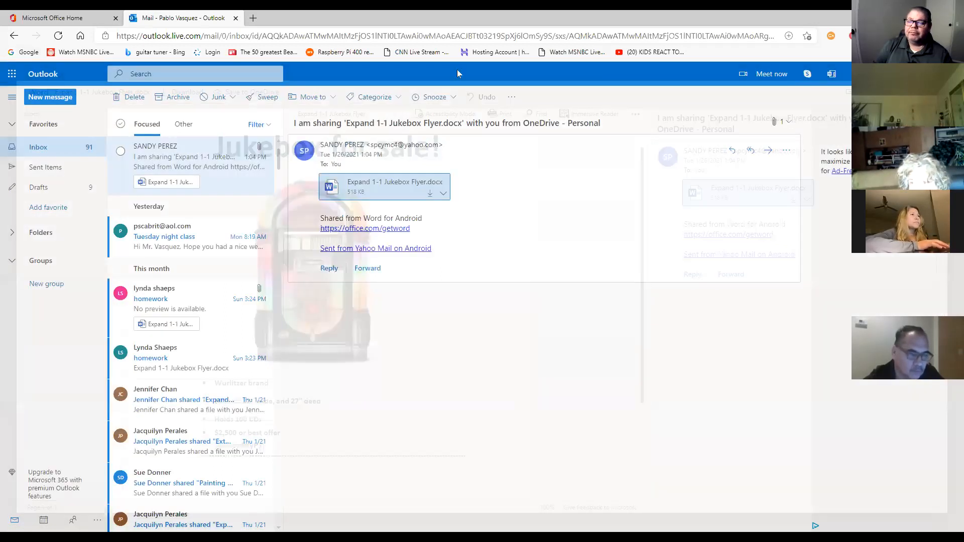
Step: Read the "Tuesday night class" message and open the flyer attached to the Sunday 3:24 PM "homework" message
click(190, 242)
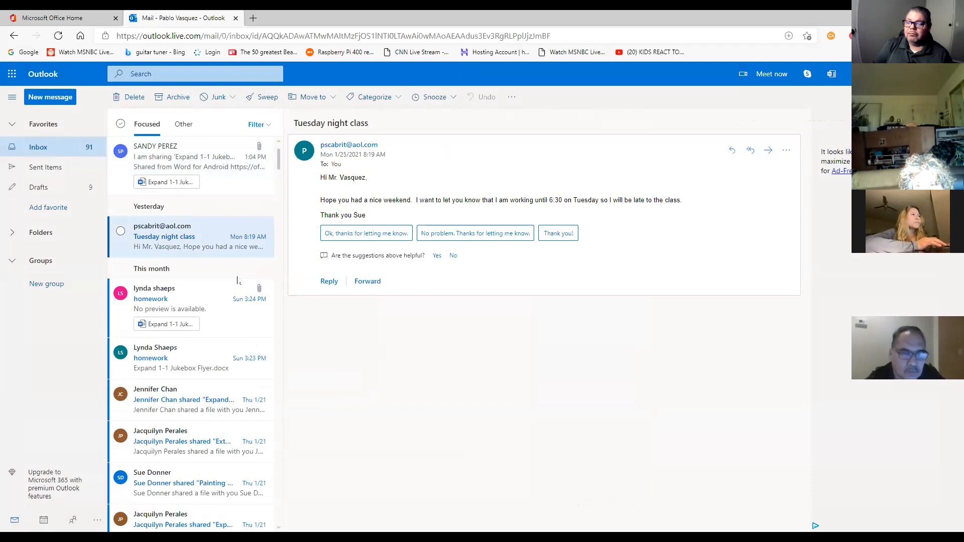
click(173, 293)
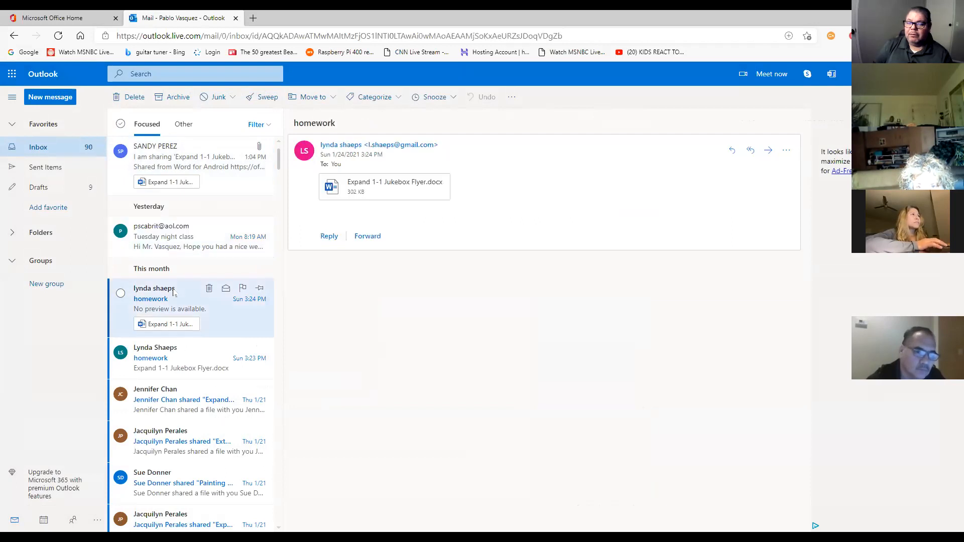
click(347, 186)
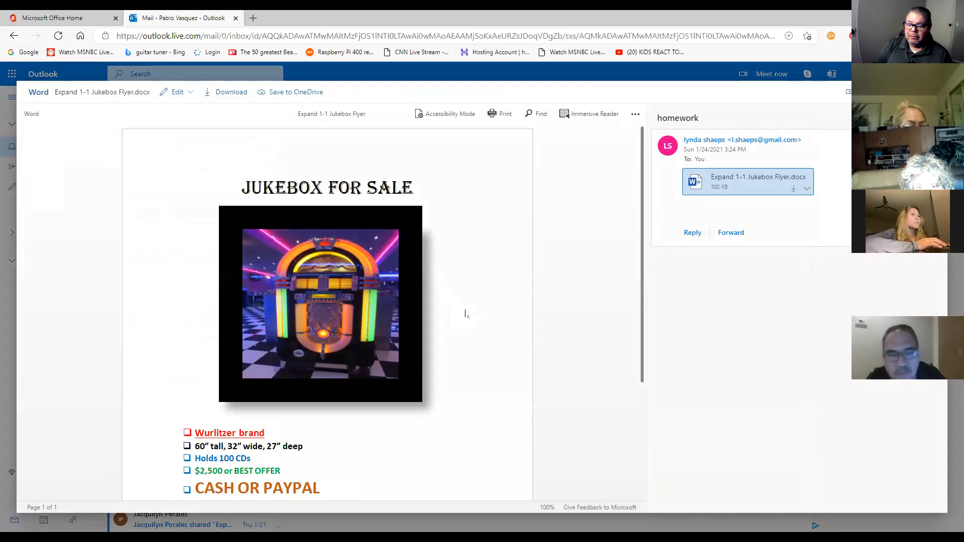
Step: Examine the homework flyer's title, framed jukebox picture, colored checkbox list and contact lines, and close the preview
scroll(465, 311, down, 2)
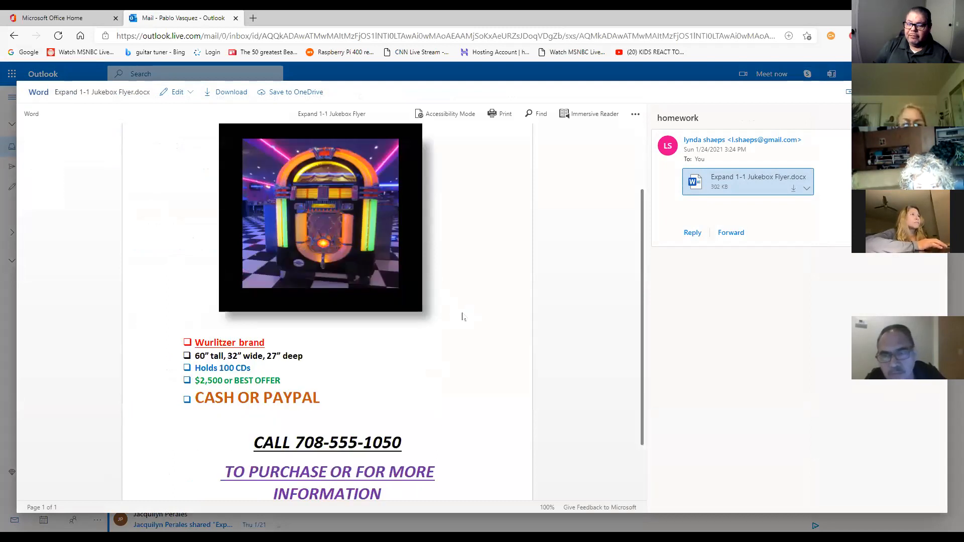
scroll(438, 354, down, 2)
scroll(447, 350, up, 2)
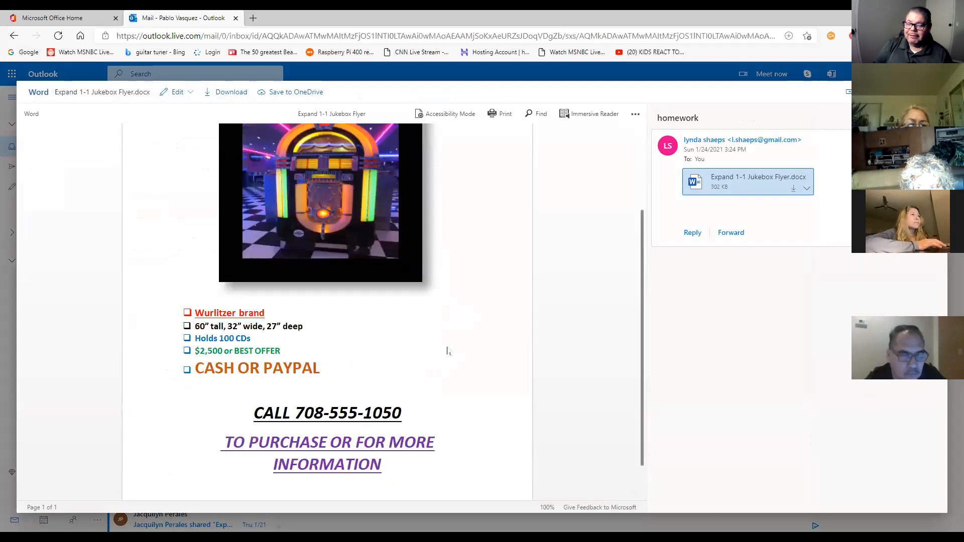
scroll(446, 350, down, 2)
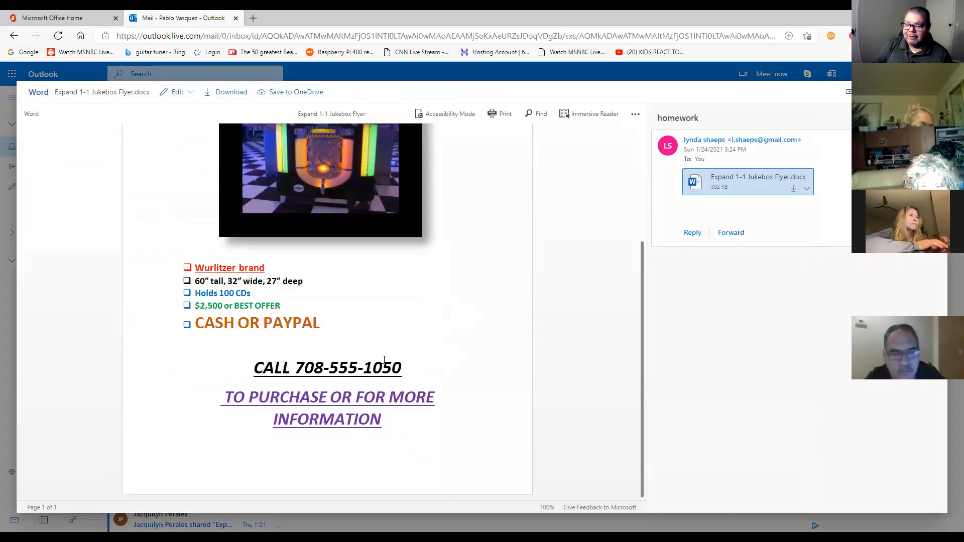
scroll(384, 360, up, 4)
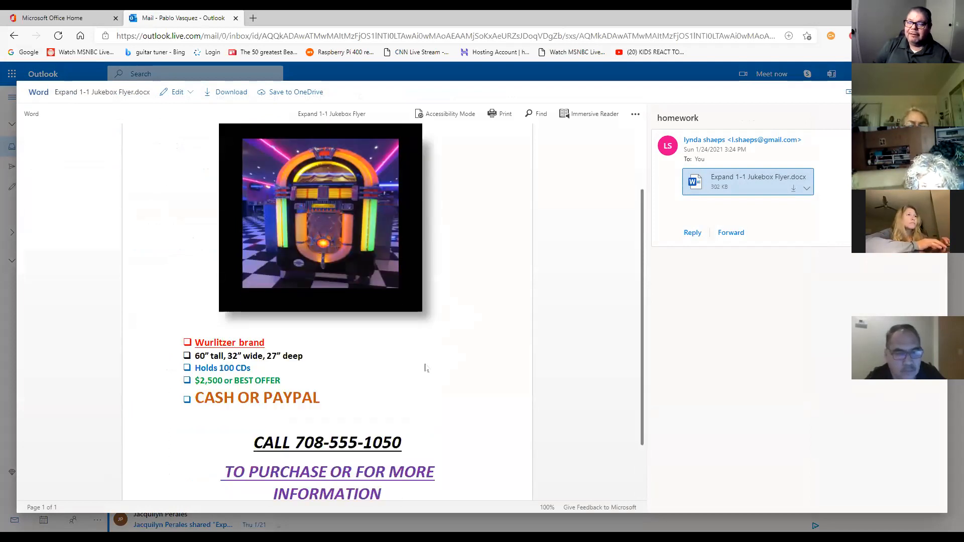
drag(352, 187, 264, 187)
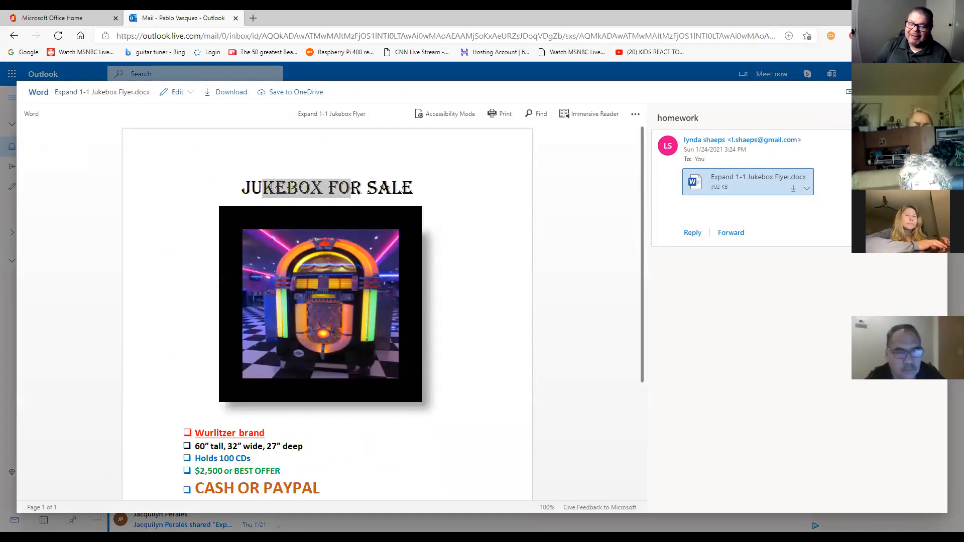
click(422, 187)
scroll(446, 269, down, 1)
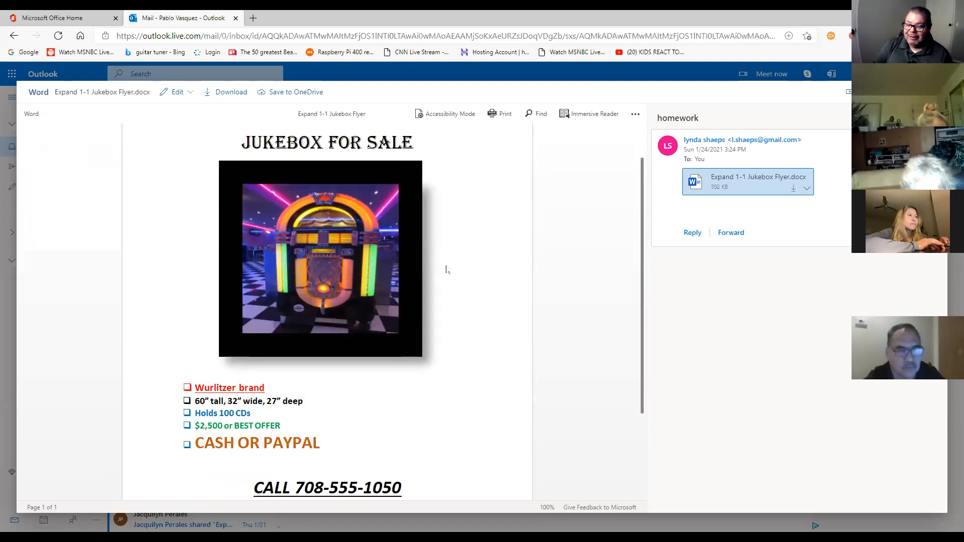
scroll(442, 276, down, 1)
scroll(441, 277, up, 1)
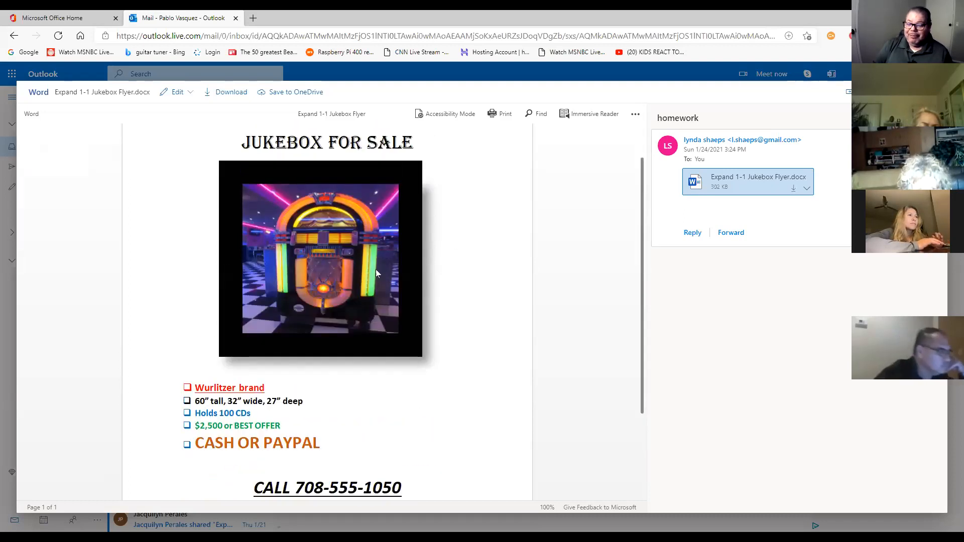
scroll(441, 277, down, 2)
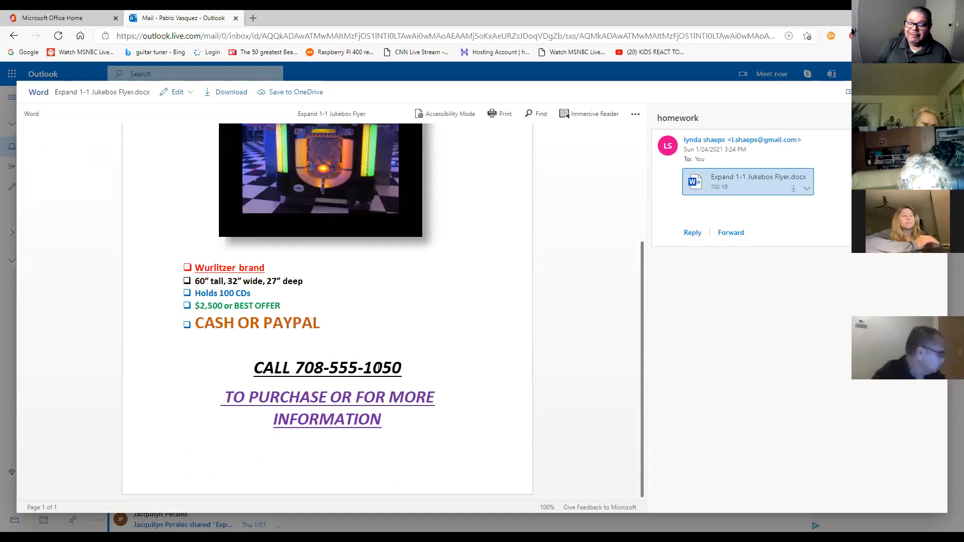
scroll(391, 370, up, 3)
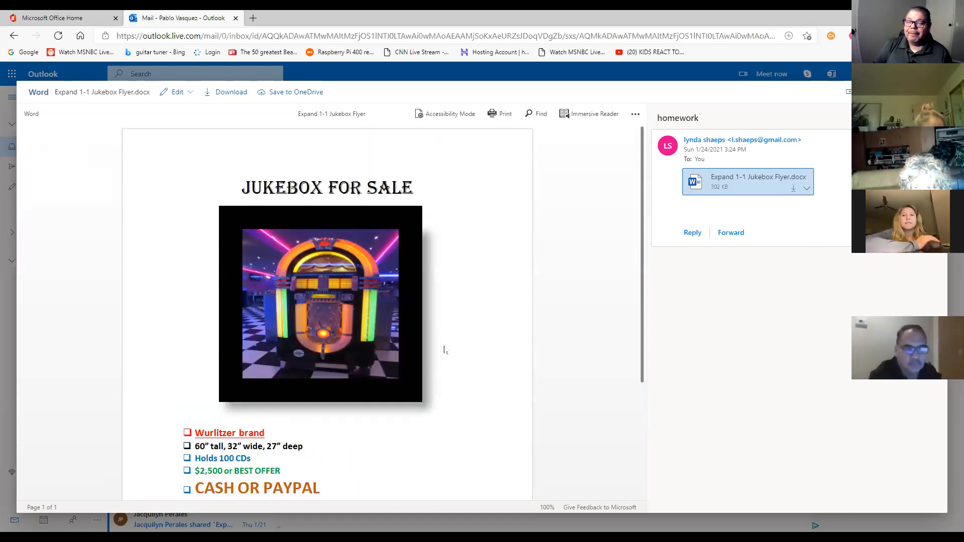
click(418, 70)
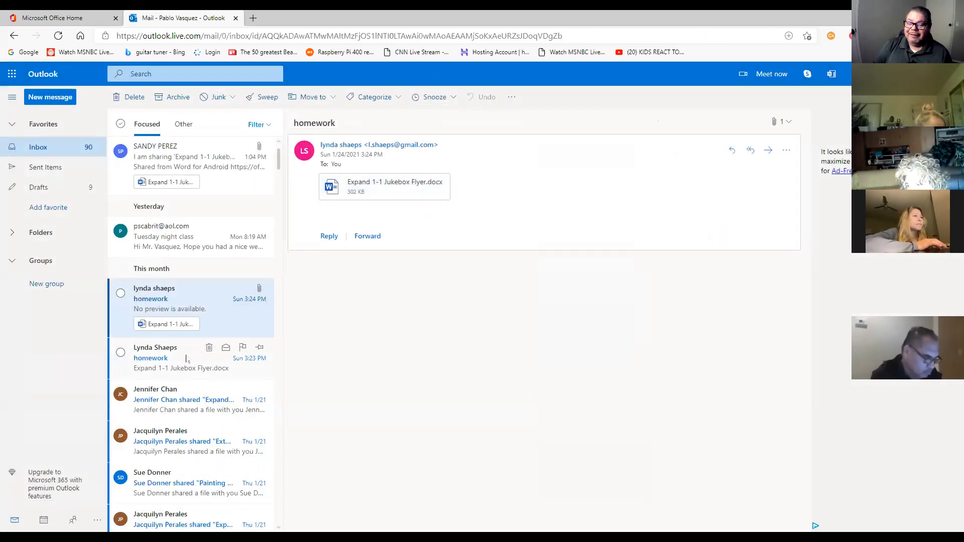
Step: View the Sunday 3:23 PM "homework" message and the sharing messages for "Expand 1-1 Jukebox Flyer" and "Extend 1-1 Painting Lesson Flyer Final"
click(167, 360)
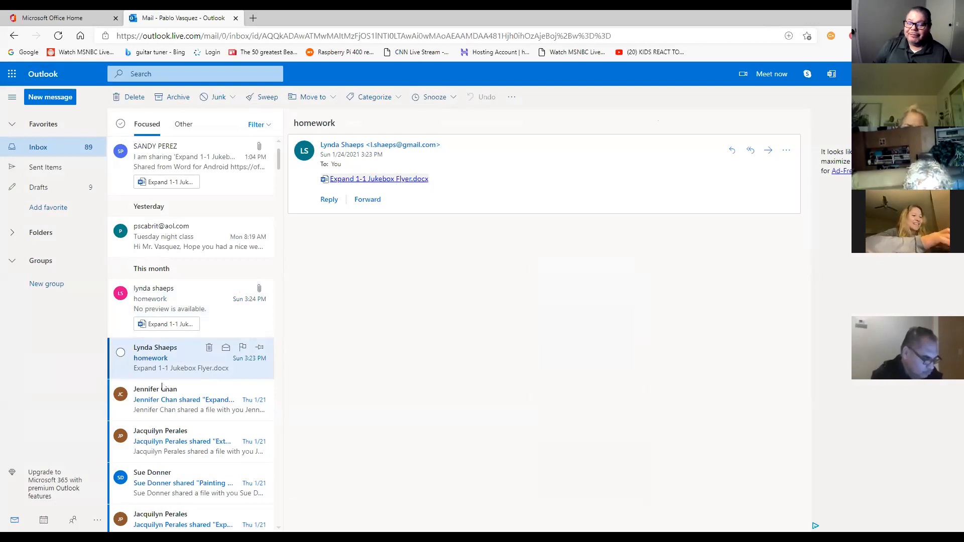
click(160, 403)
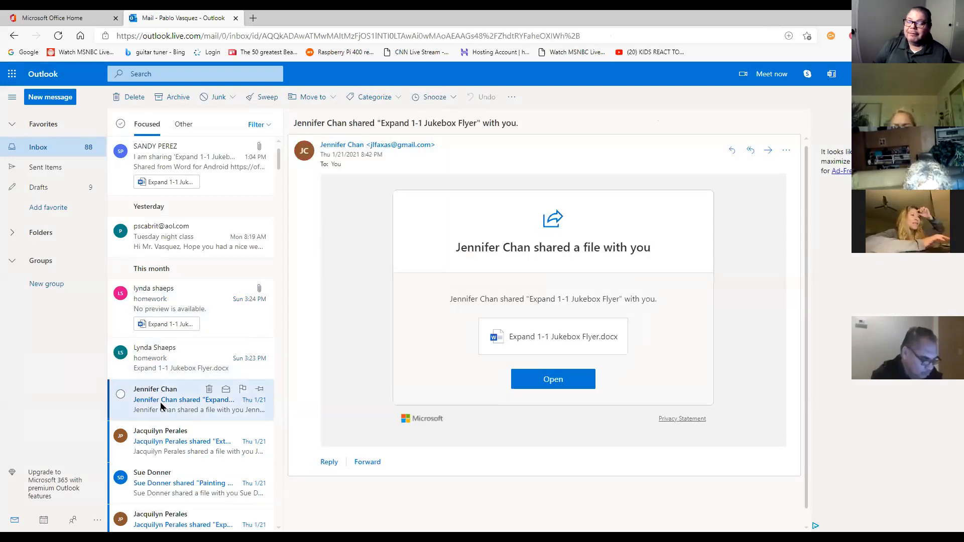
click(160, 435)
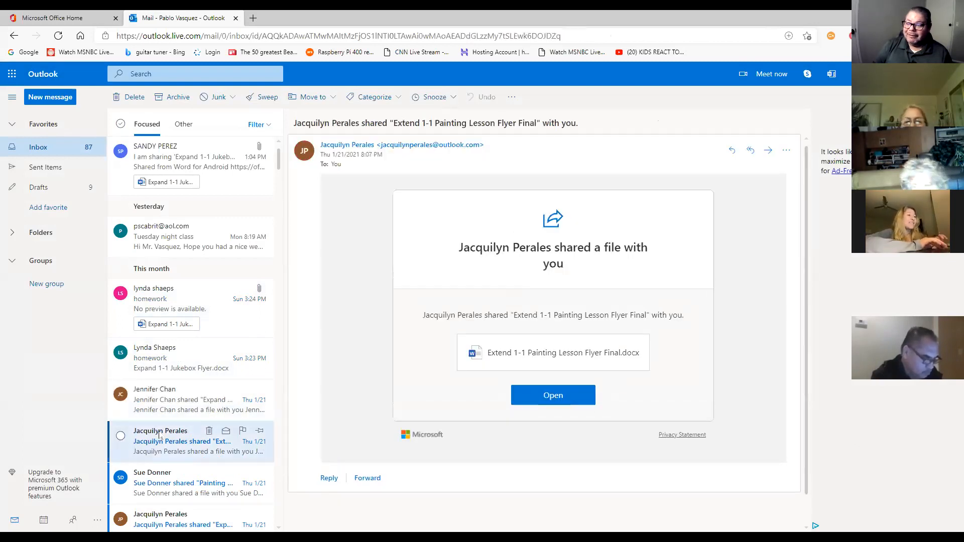
Step: View the sharing message for "Painting Lessons Flyer", look over the older homework messages and close the mailbox
click(159, 481)
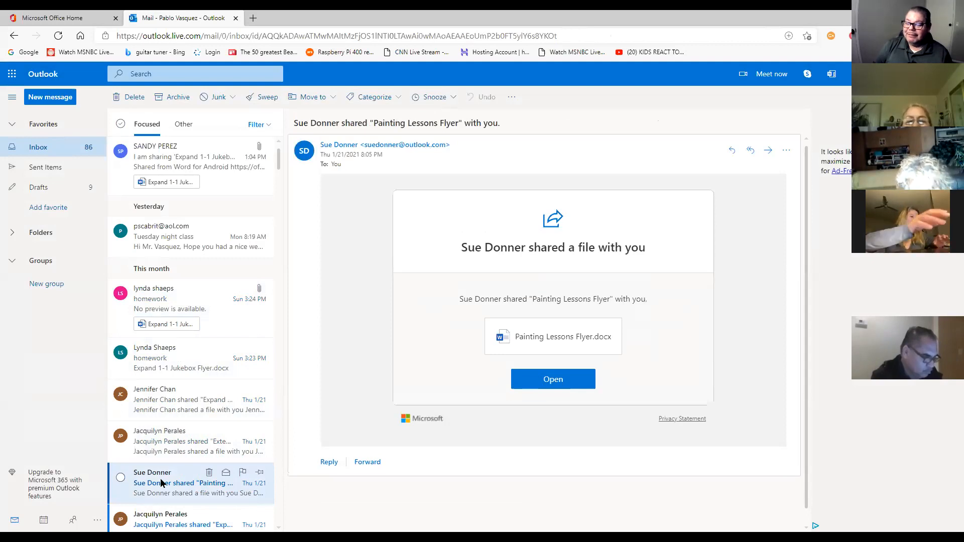
scroll(229, 350, down, 3)
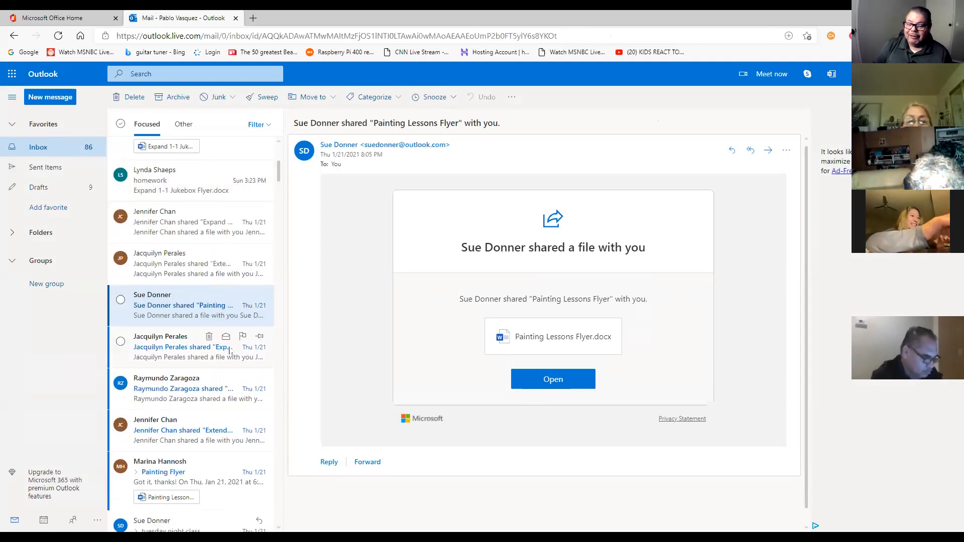
scroll(229, 350, up, 3)
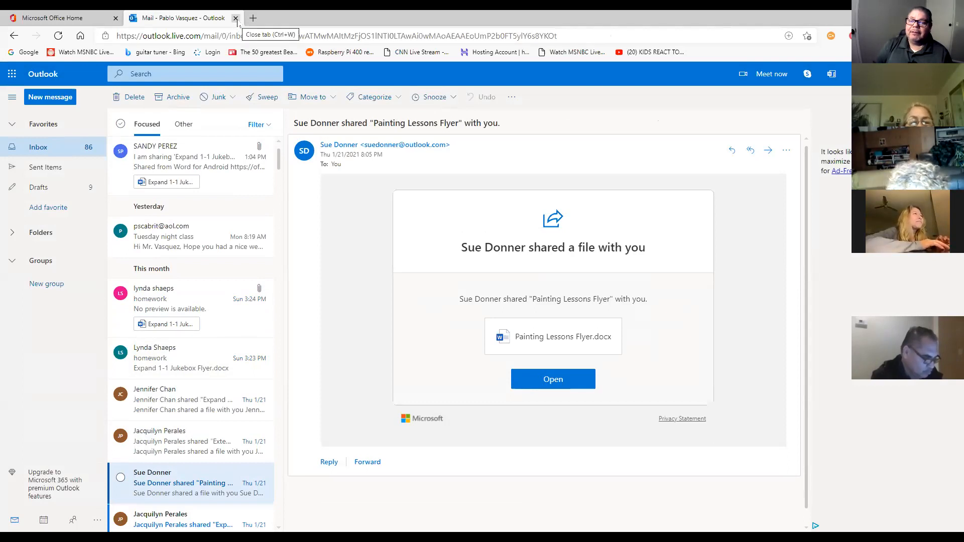
click(236, 18)
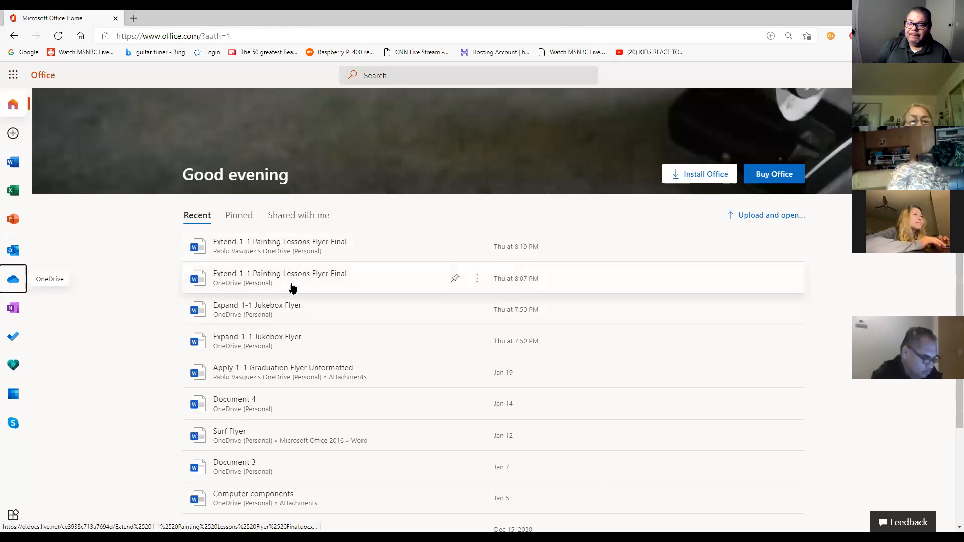
Step: Open "Expand 1-1 Jukebox Flyer.docx" from the recent OneDrive files and close the OneDrive page, keeping the document open
click(298, 308)
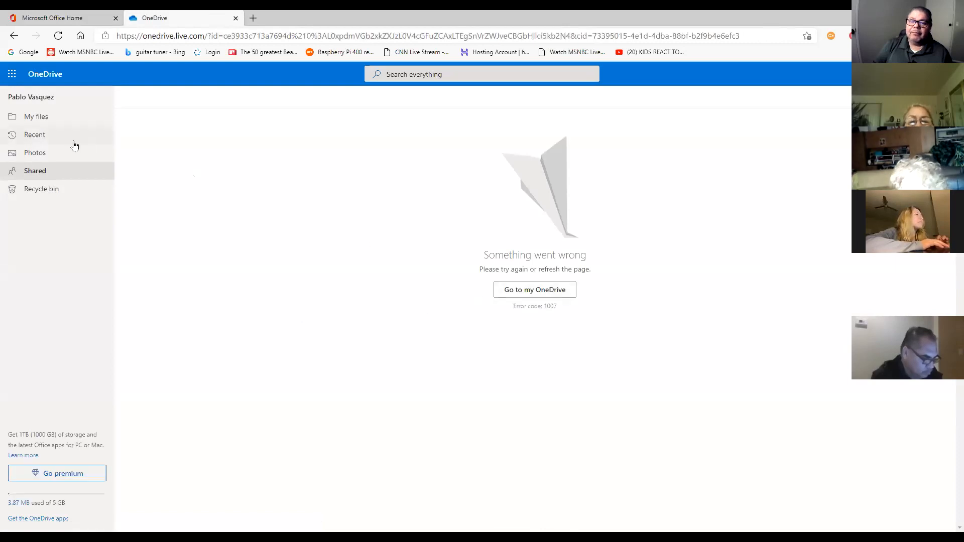
click(41, 133)
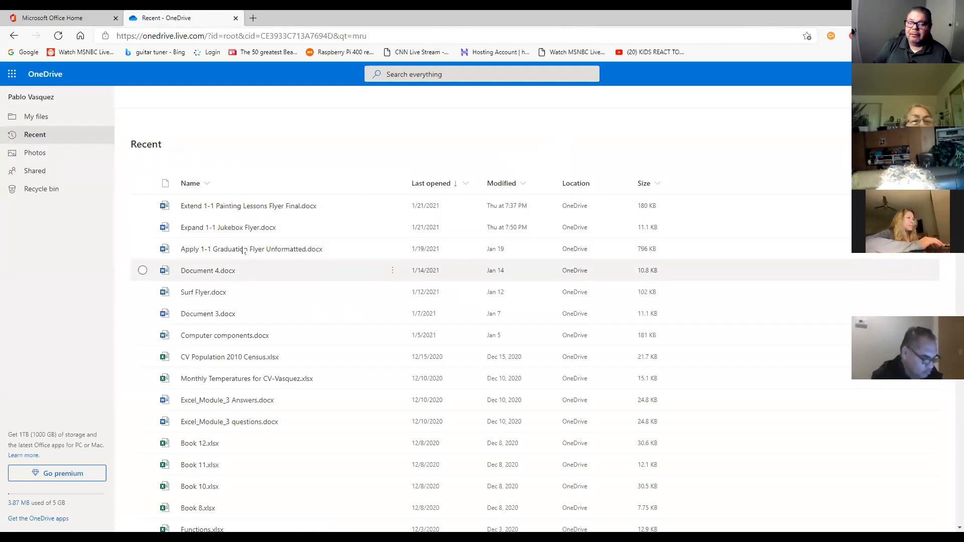
click(244, 229)
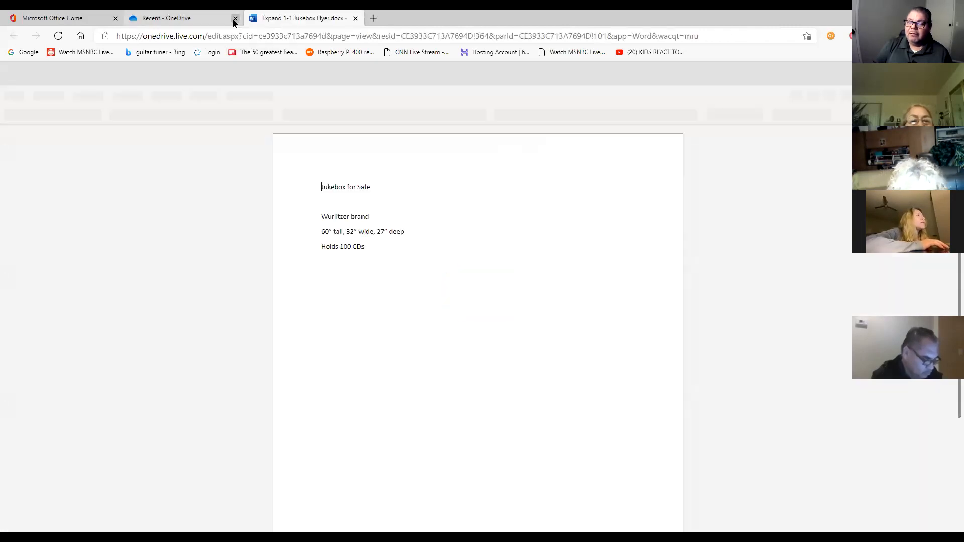
click(234, 19)
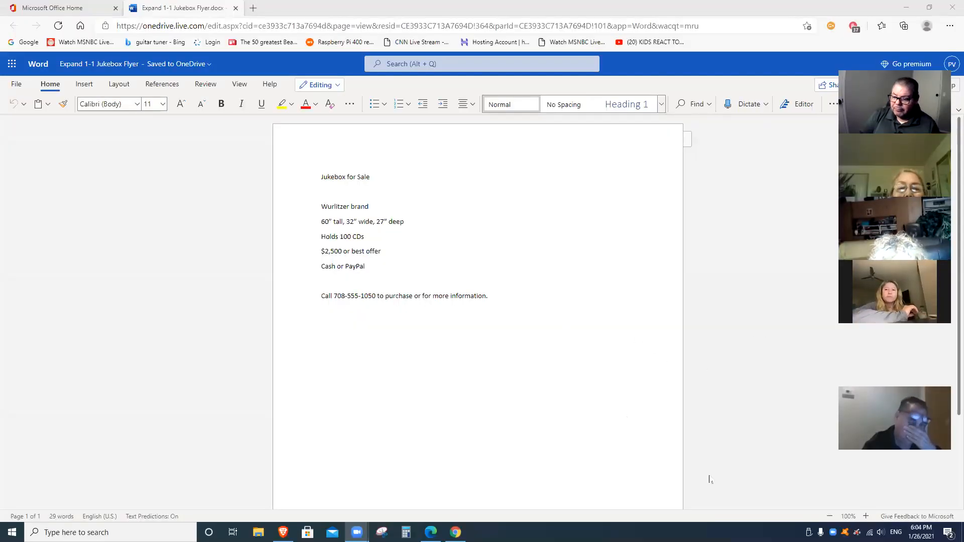
Step: Zoom the flyer document to 120% and set the computer's speaker volume to 69
click(869, 517)
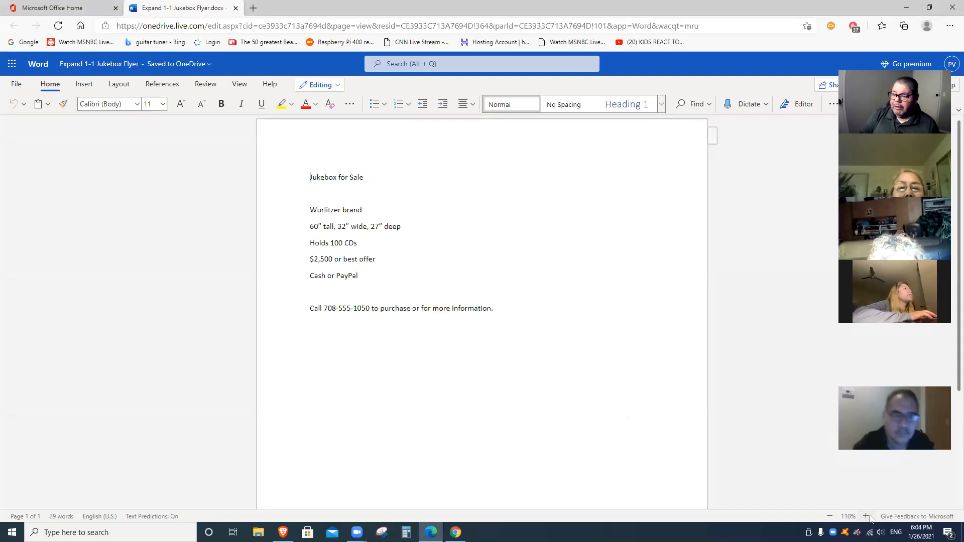
click(869, 518)
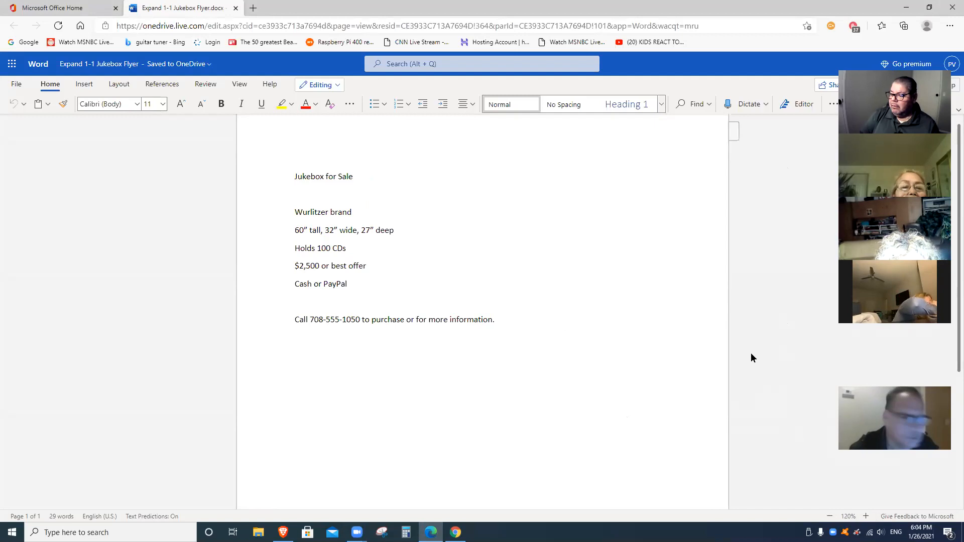
click(881, 532)
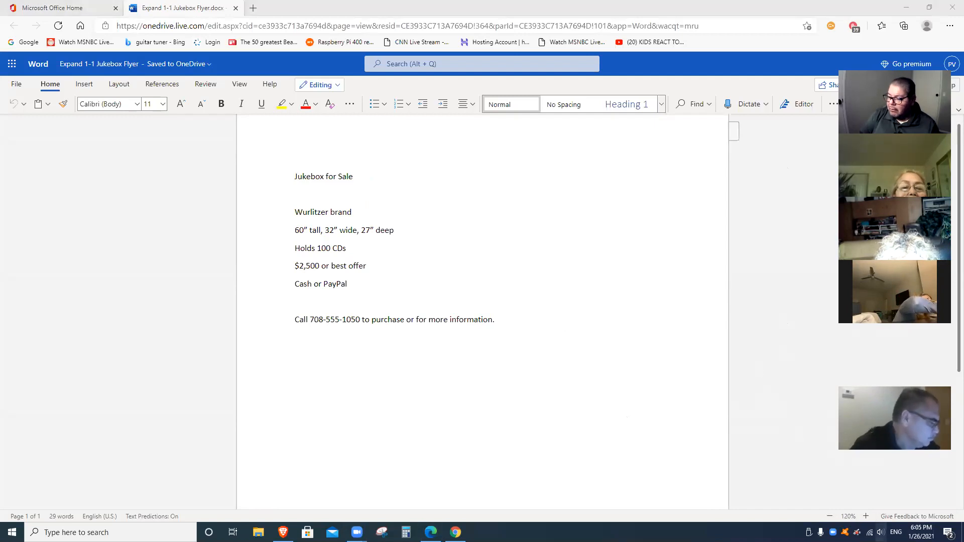
scroll(881, 532, up, 8)
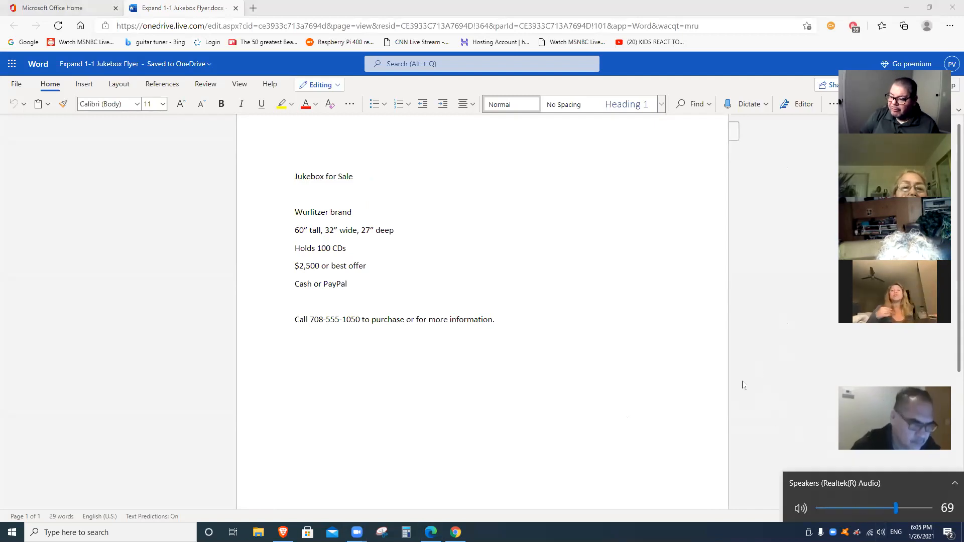
click(761, 388)
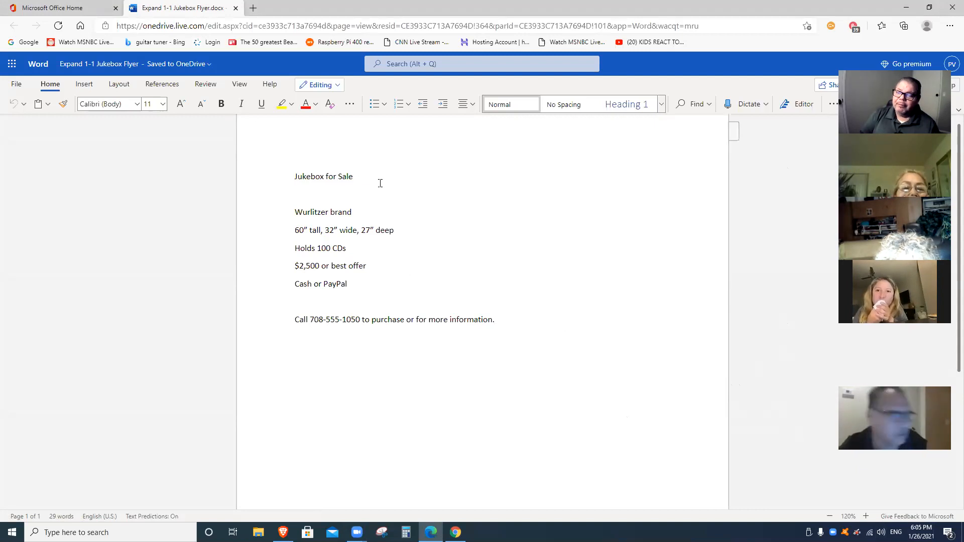
Step: Enlarge the document view to 210% and read the flyer from the "Jukebox for Sale" title to the contact line
click(866, 517)
click(866, 516)
click(866, 516)
click(866, 516)
scroll(673, 372, up, 2)
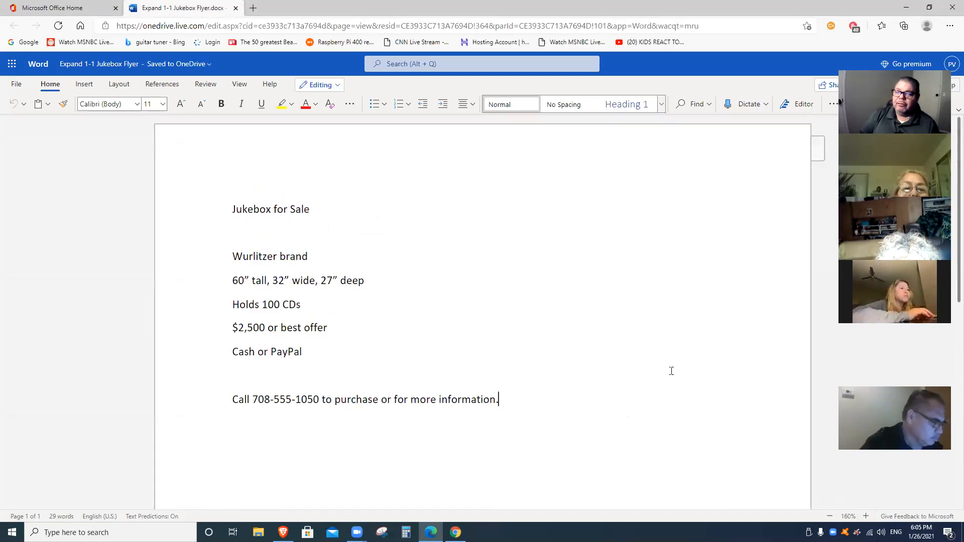
click(866, 516)
click(866, 516)
click(866, 516)
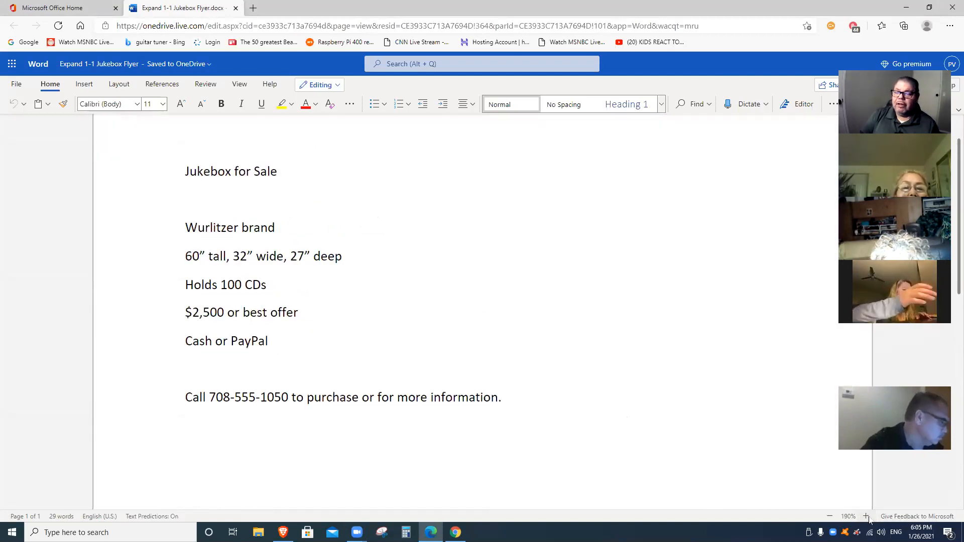
click(710, 408)
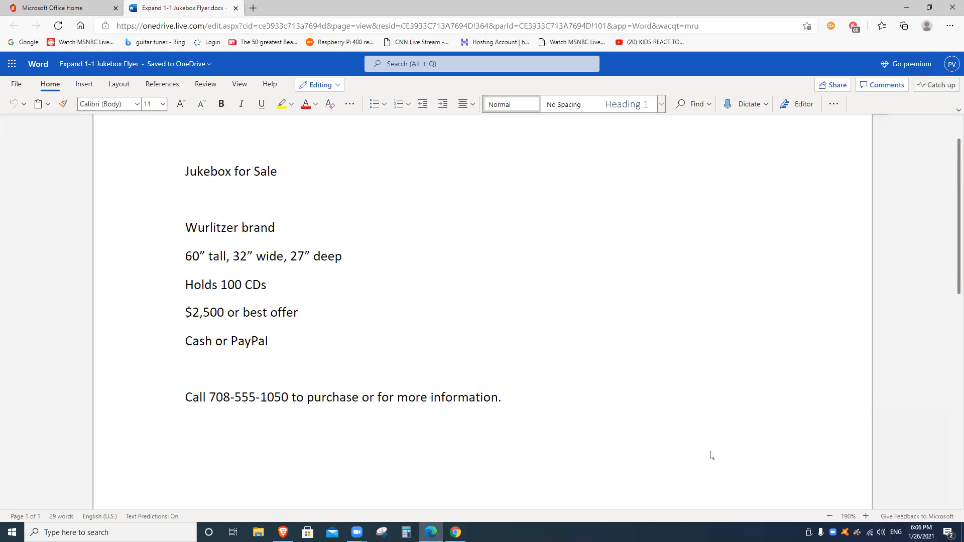
click(865, 516)
click(865, 517)
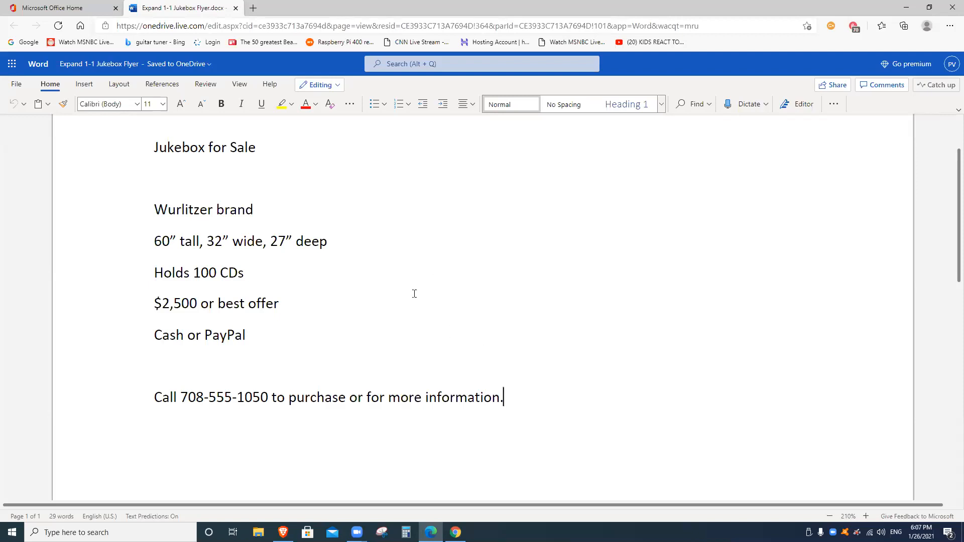
scroll(407, 302, up, 2)
scroll(408, 303, up, 1)
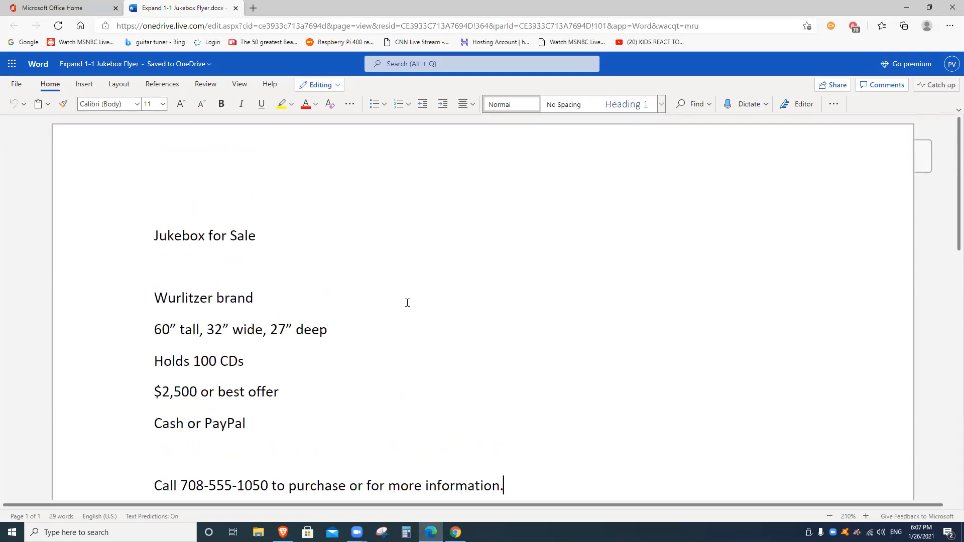
scroll(407, 302, down, 2)
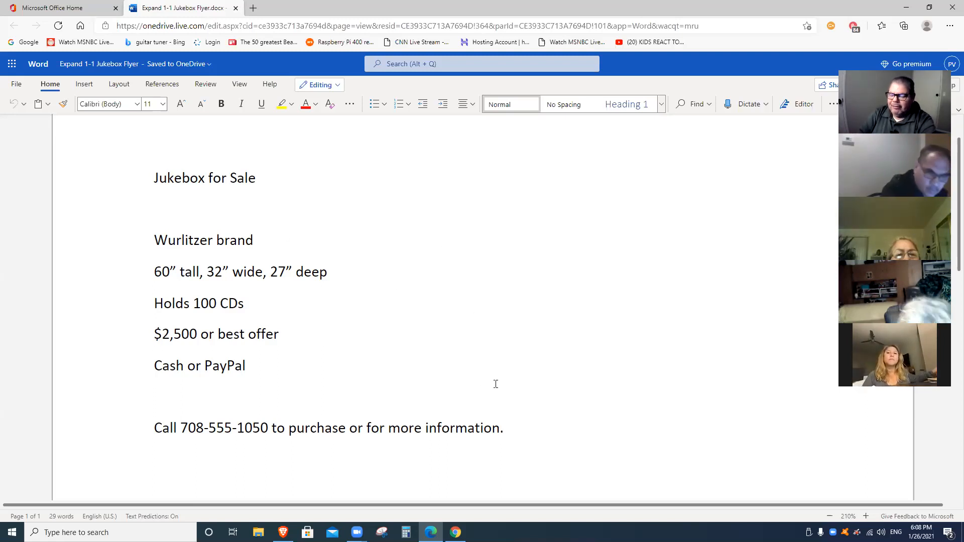
Step: Compare the flyer page at 90% zoom with an enlarged 220% view of its text
click(831, 517)
click(831, 517)
click(831, 516)
click(831, 517)
click(831, 516)
click(831, 516)
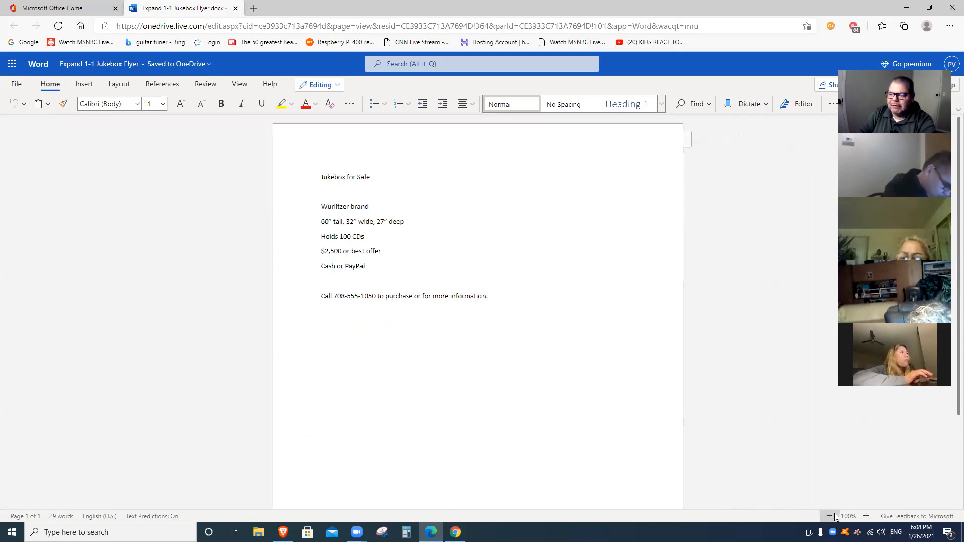
click(831, 517)
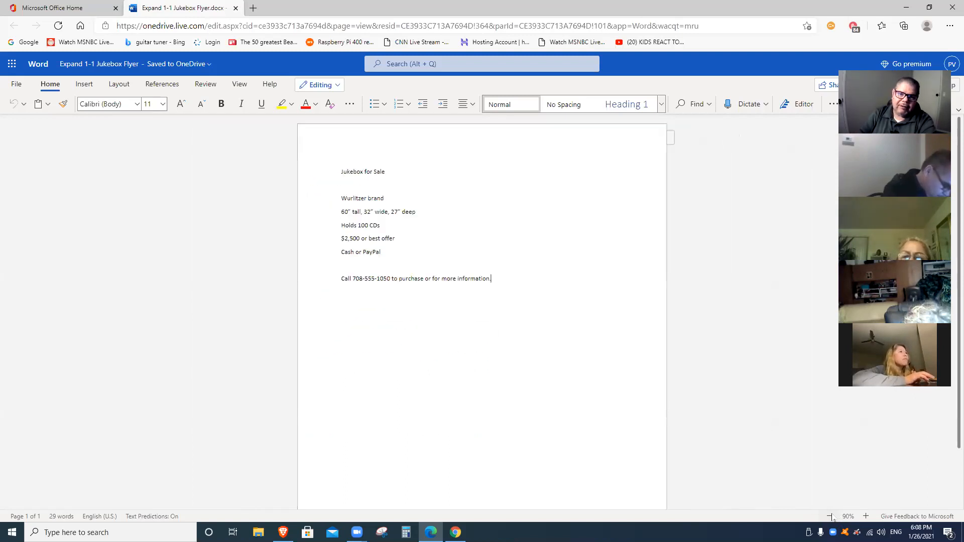
click(866, 516)
click(866, 516)
click(866, 517)
click(865, 516)
scroll(635, 370, up, 3)
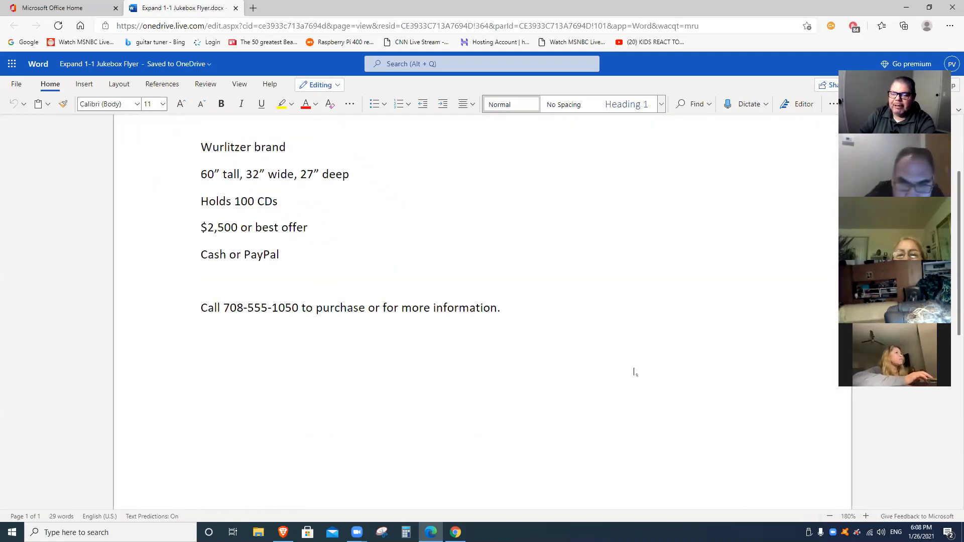
click(865, 517)
click(866, 516)
click(866, 516)
click(865, 517)
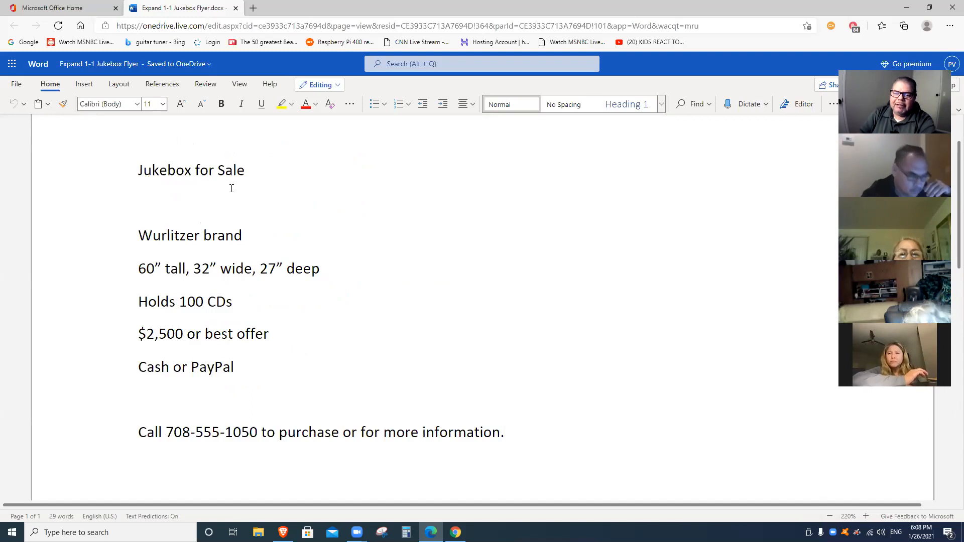
Step: Try font size 72 on the "Jukebox for Sale" title and set it to 48 instead
drag(253, 177, 136, 170)
click(258, 188)
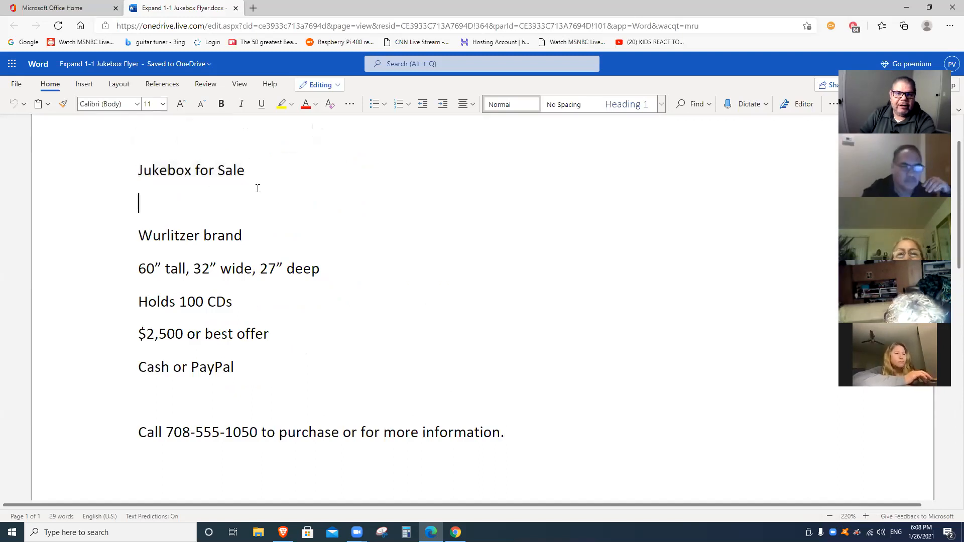
drag(248, 173, 128, 159)
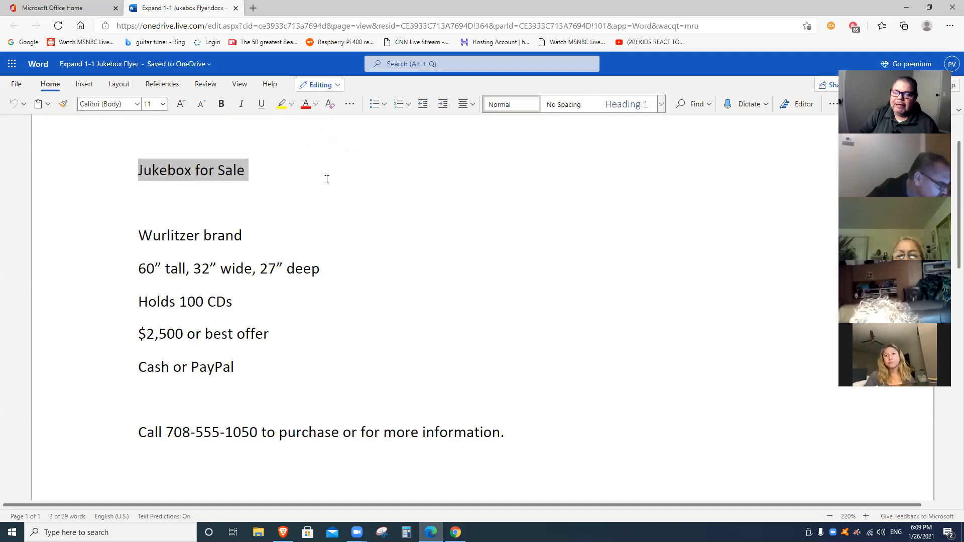
click(163, 104)
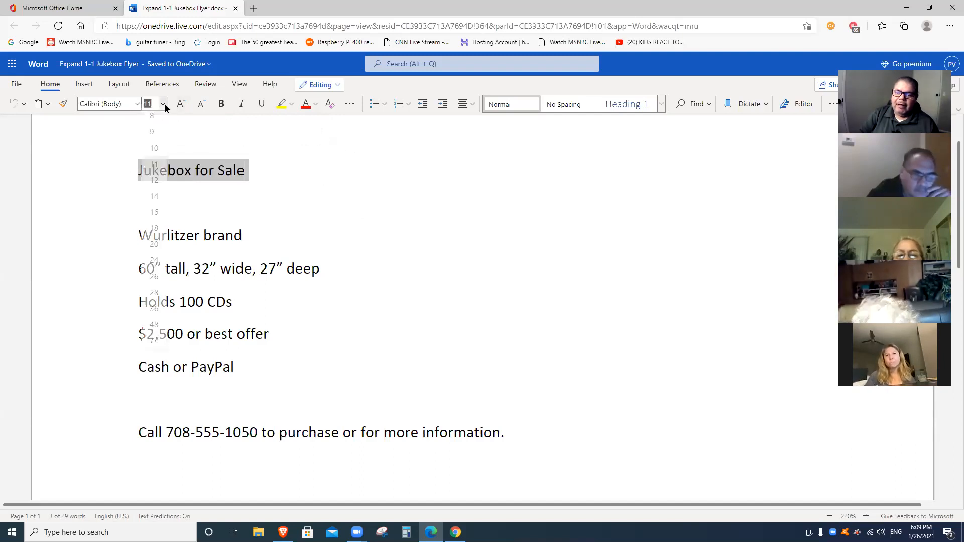
click(154, 345)
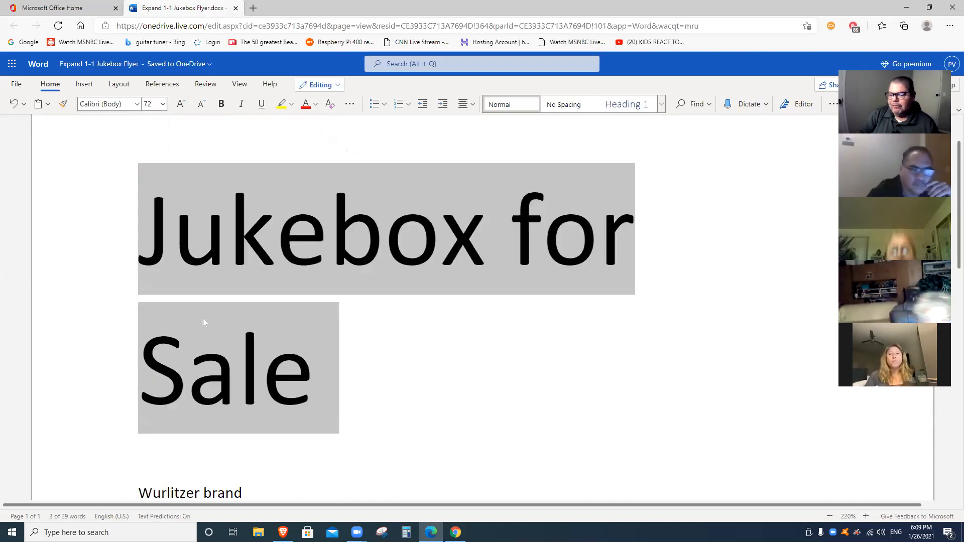
click(163, 104)
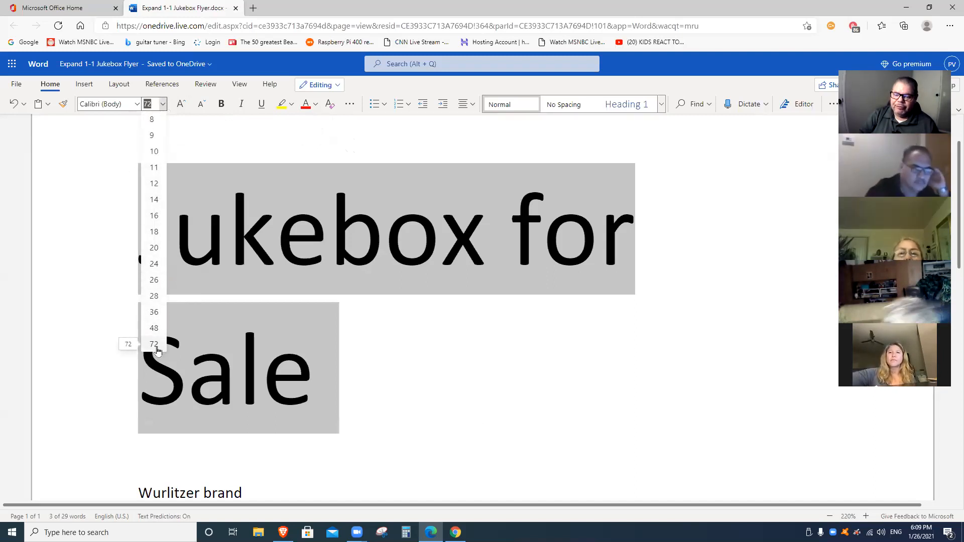
click(156, 328)
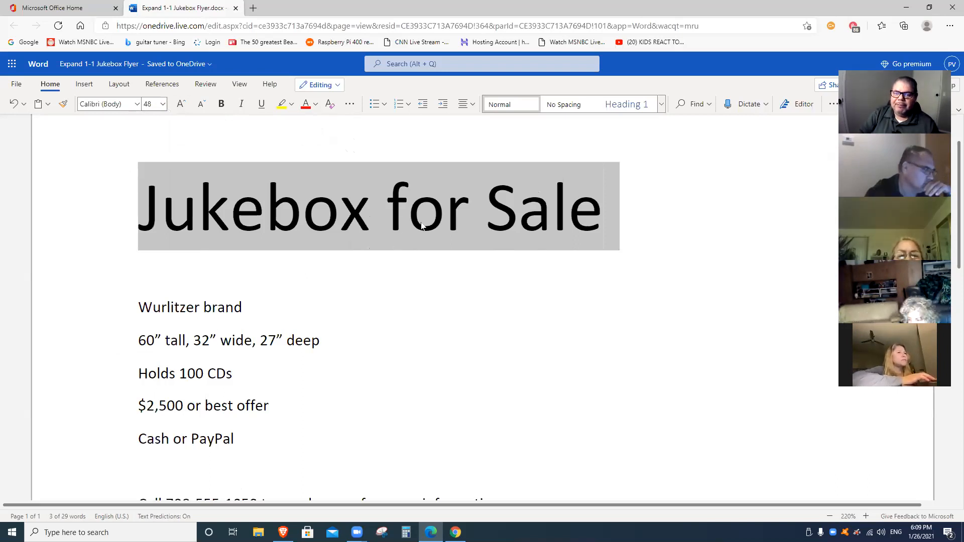
Step: Change the "Jukebox for Sale" title's font to Franklin Gothic Medium
click(136, 105)
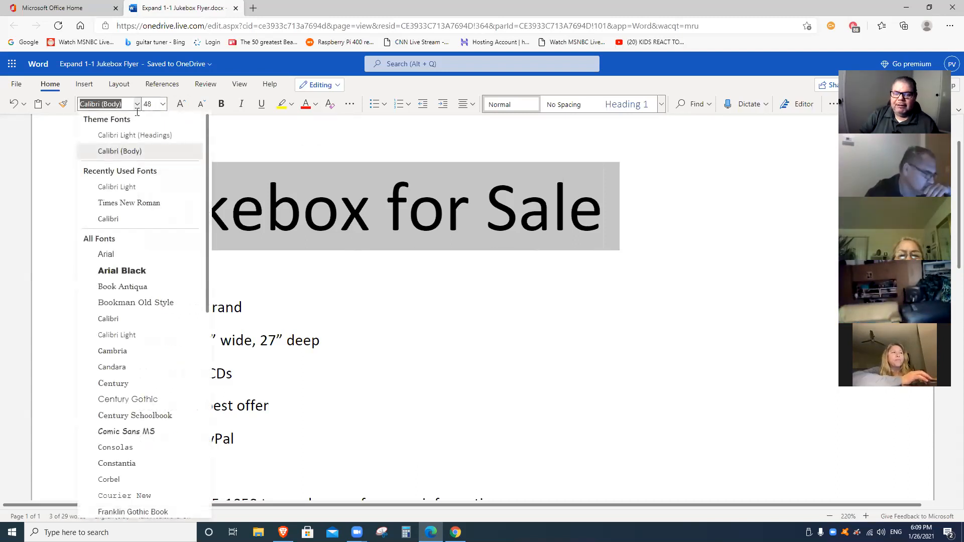
scroll(140, 216, down, 3)
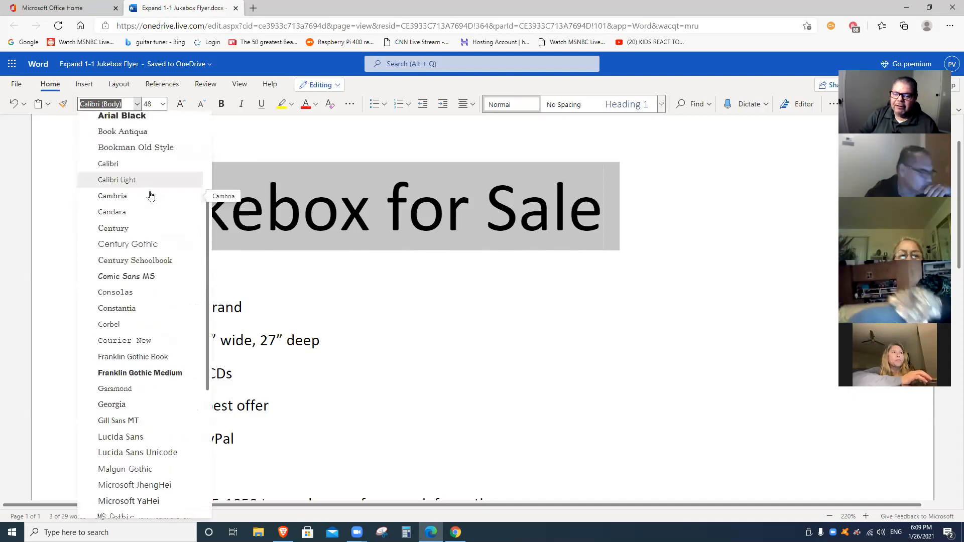
scroll(150, 198, down, 3)
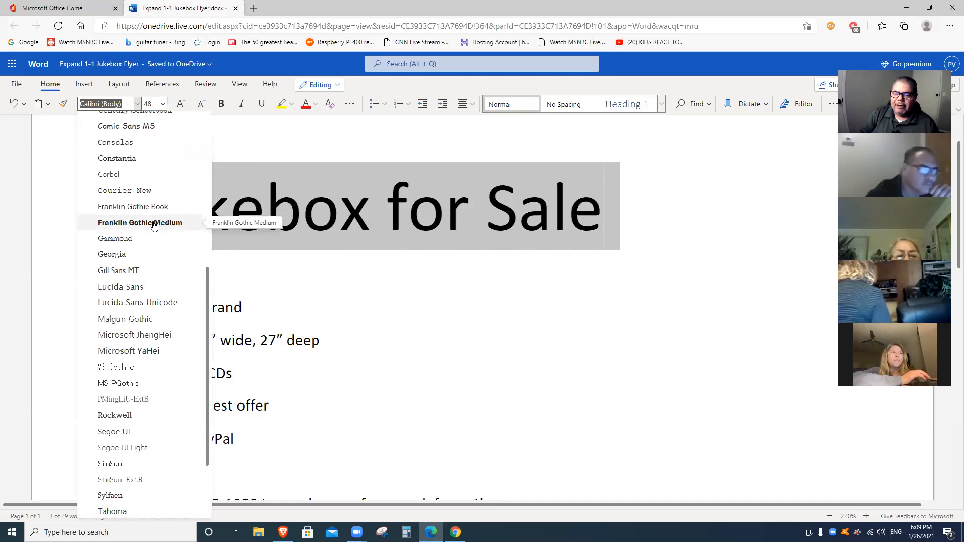
click(157, 223)
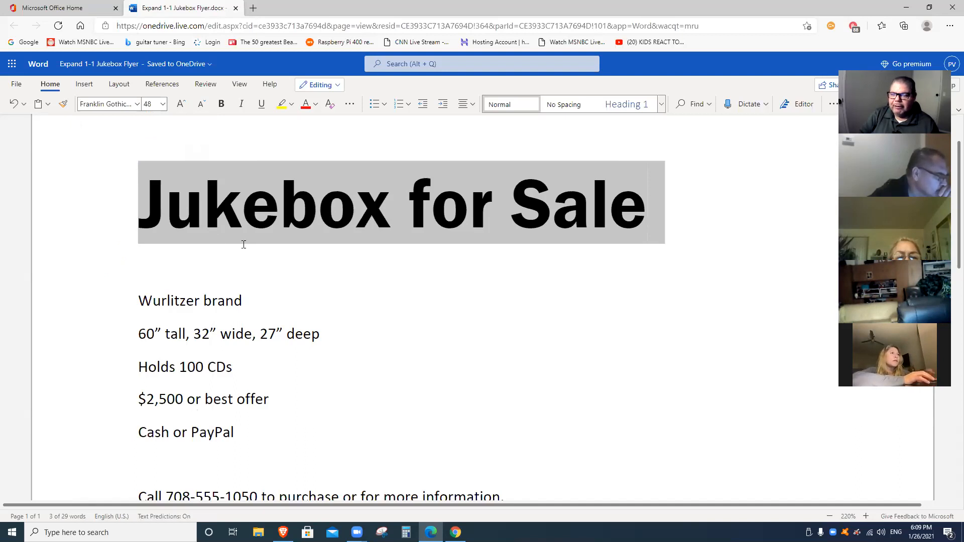
Step: Zoom out to 130% to examine the title in proportion to the rest of the flyer page
scroll(192, 223, up, 1)
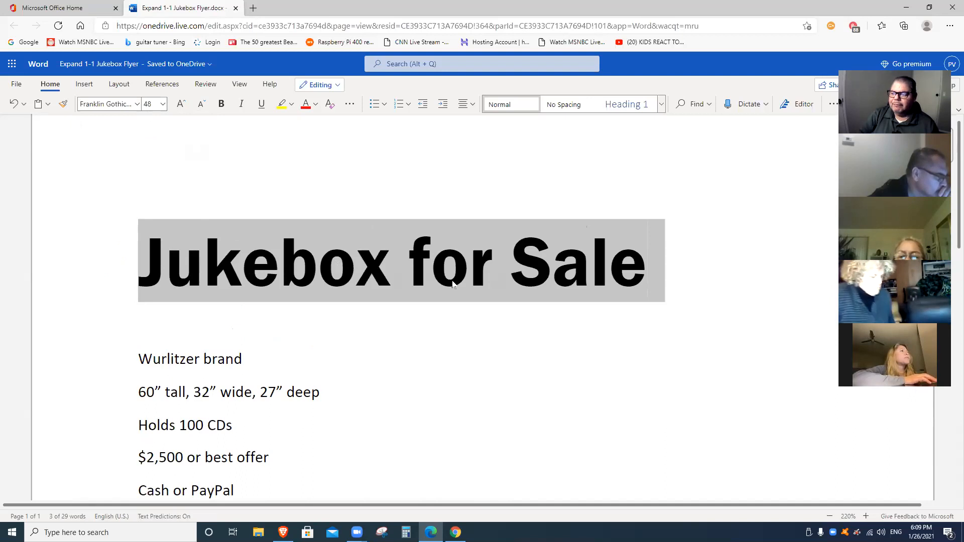
click(830, 516)
click(829, 518)
click(829, 518)
click(829, 517)
click(829, 517)
click(829, 517)
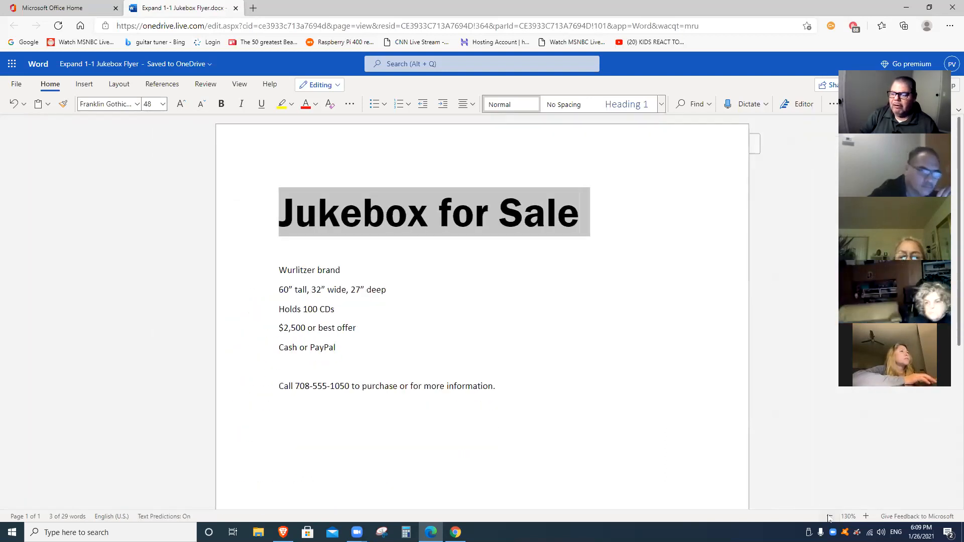
Step: Compare the flyer page at 110% zoom with an enlarged 200% view of its text
click(829, 518)
click(829, 517)
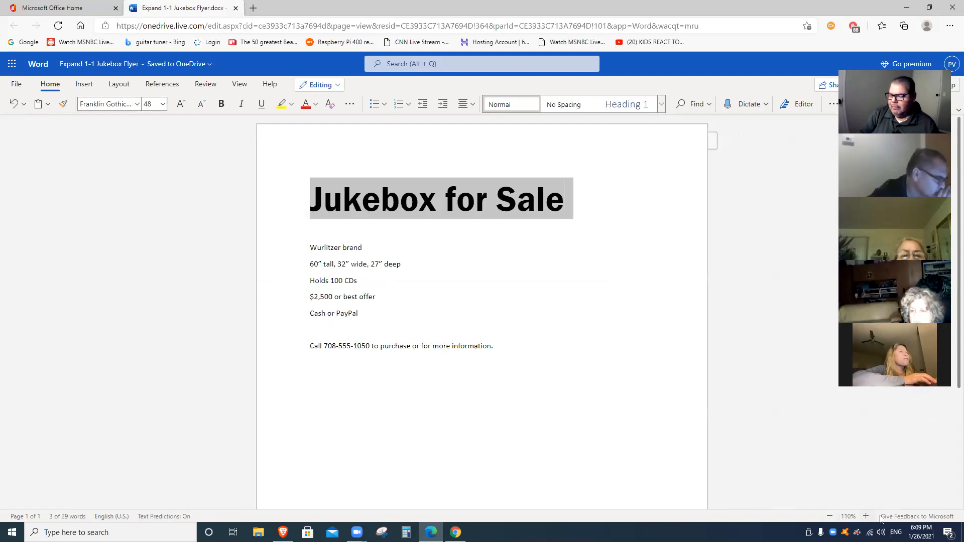
click(866, 516)
click(866, 516)
click(866, 516)
click(865, 516)
click(866, 516)
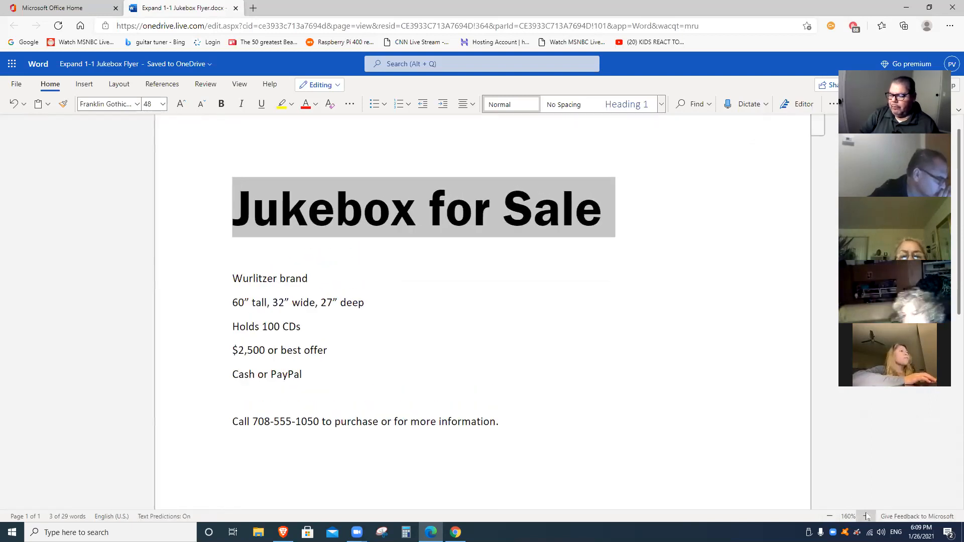
click(866, 517)
click(866, 517)
click(865, 517)
click(866, 516)
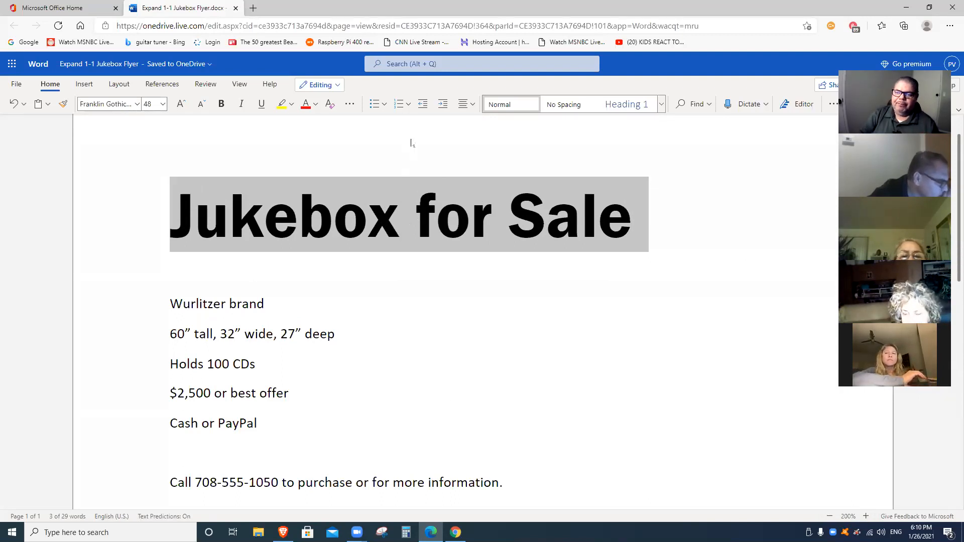
Step: Center the "Jukebox for Sale" title on the page
click(473, 105)
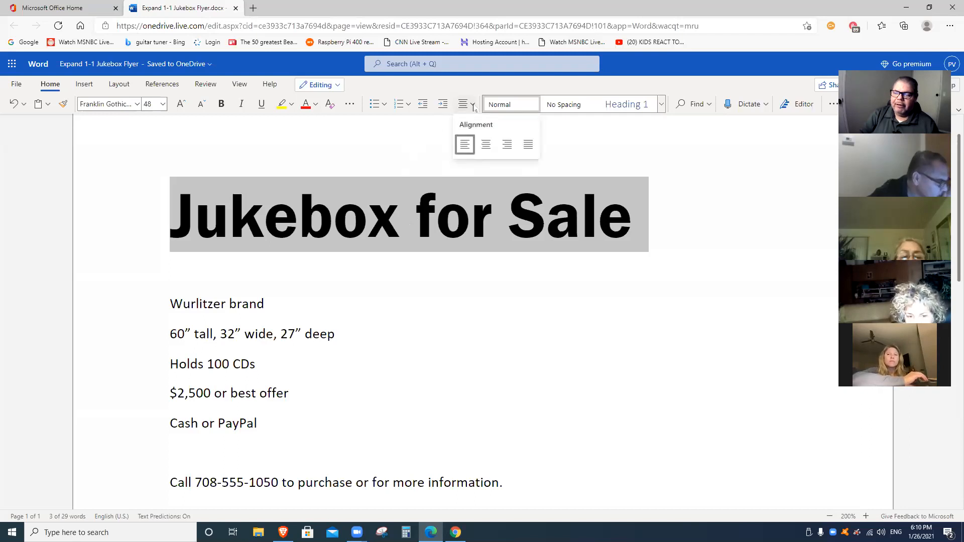
click(487, 145)
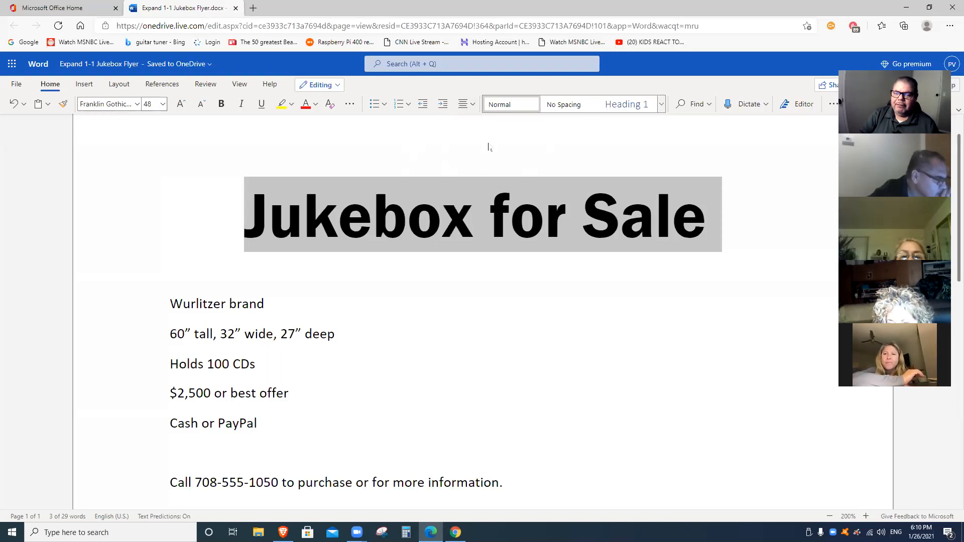
click(489, 282)
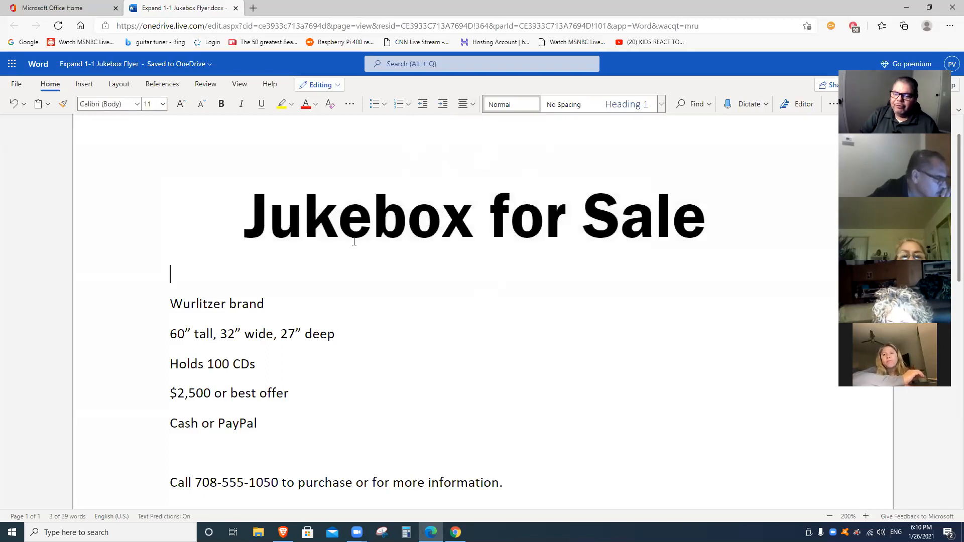
Step: Highlight the "Jukebox for Sale" title in black
drag(245, 215, 711, 217)
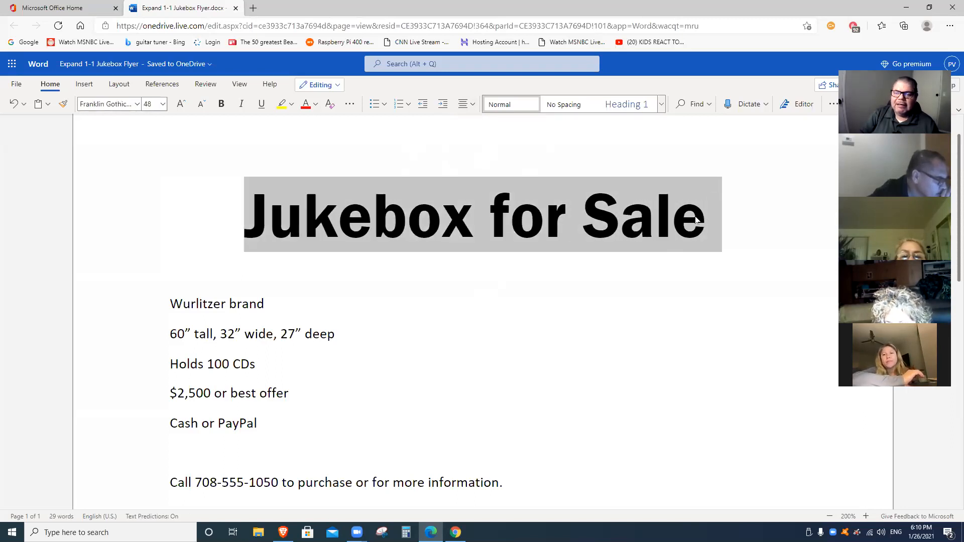
click(291, 104)
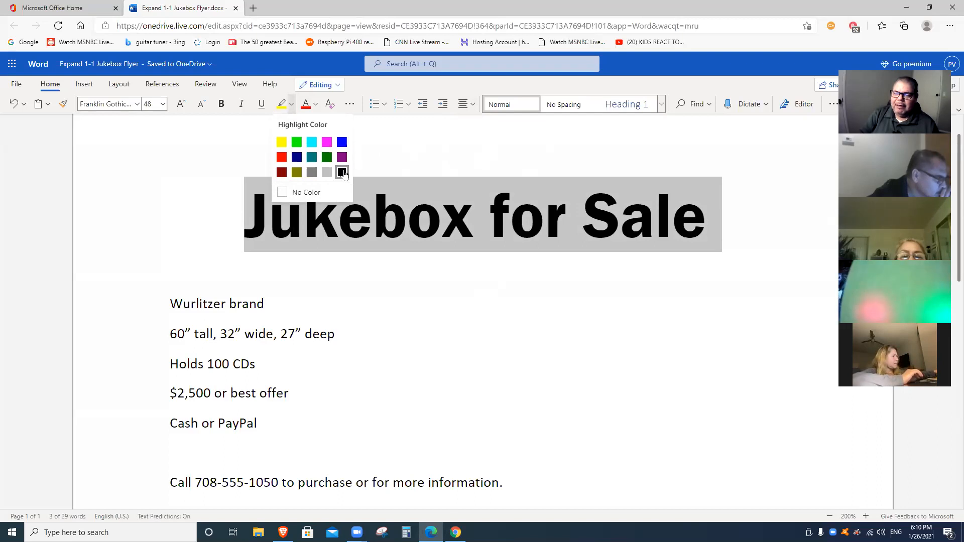
click(342, 173)
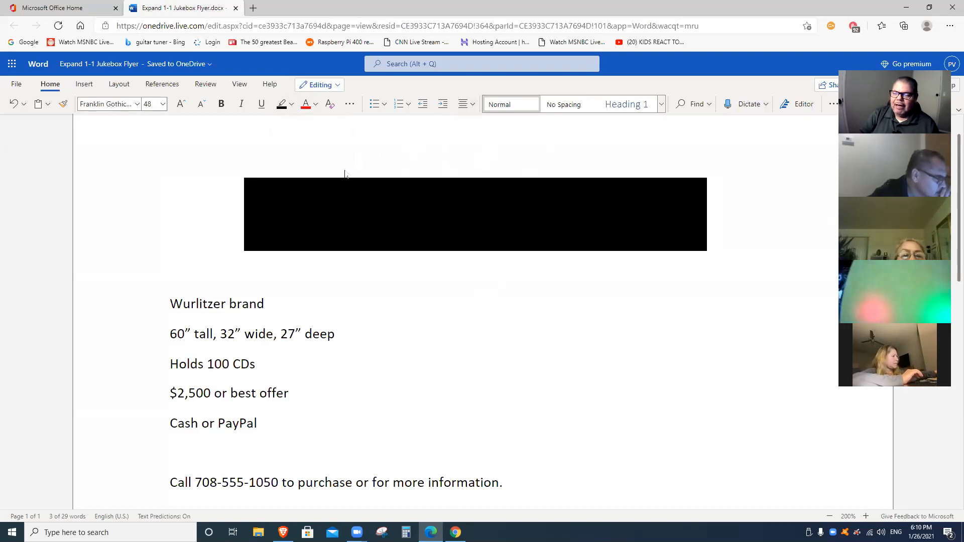
Step: Set the "Jukebox for Sale" title's font color to white against its black highlight
click(315, 104)
click(306, 160)
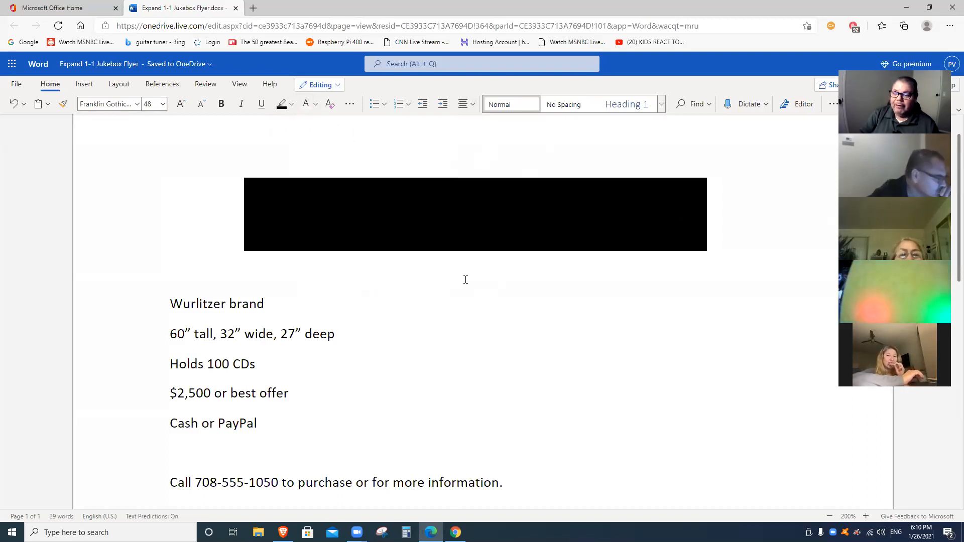
click(314, 106)
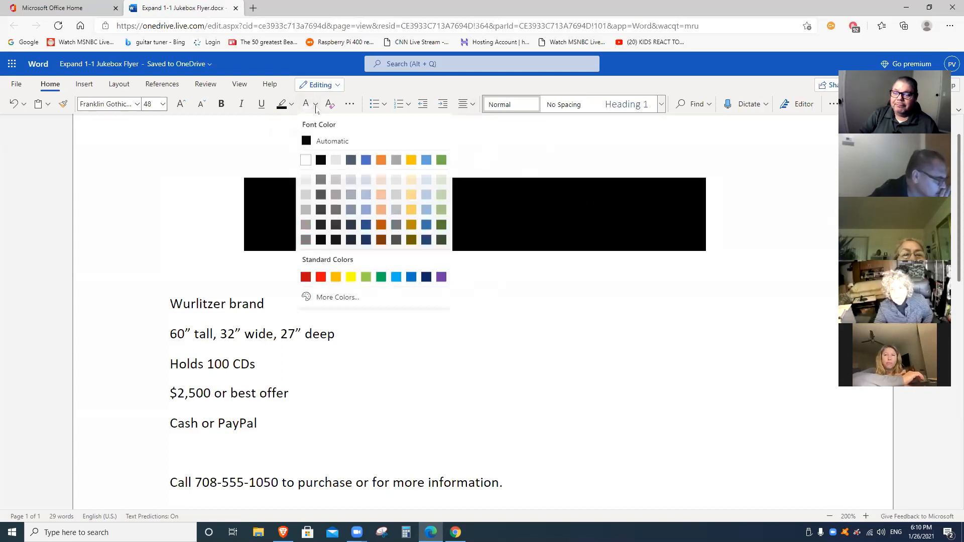
click(308, 156)
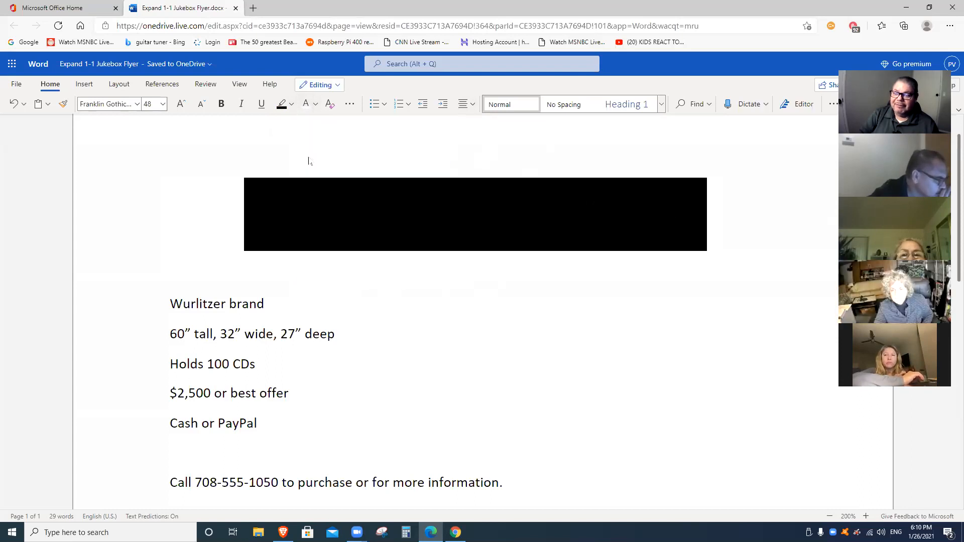
click(291, 106)
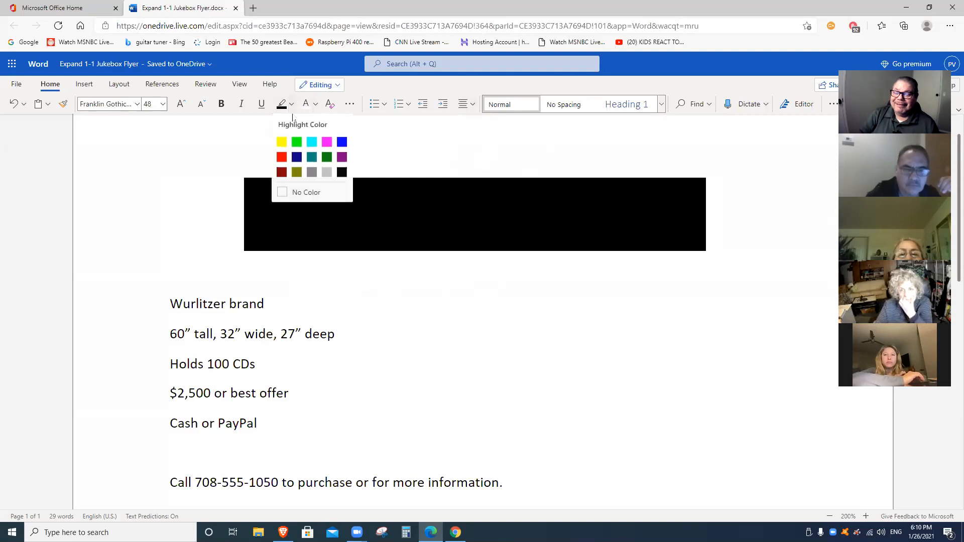
click(282, 194)
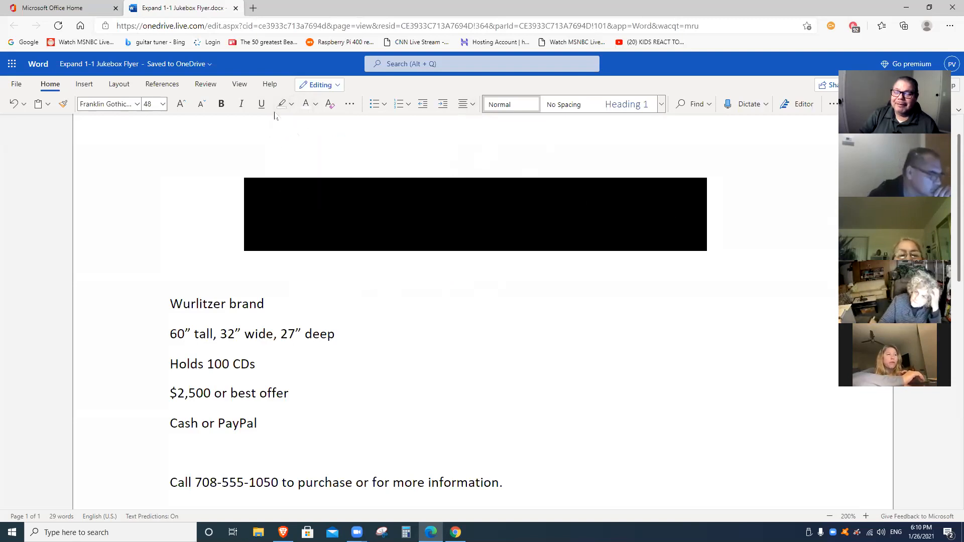
click(291, 105)
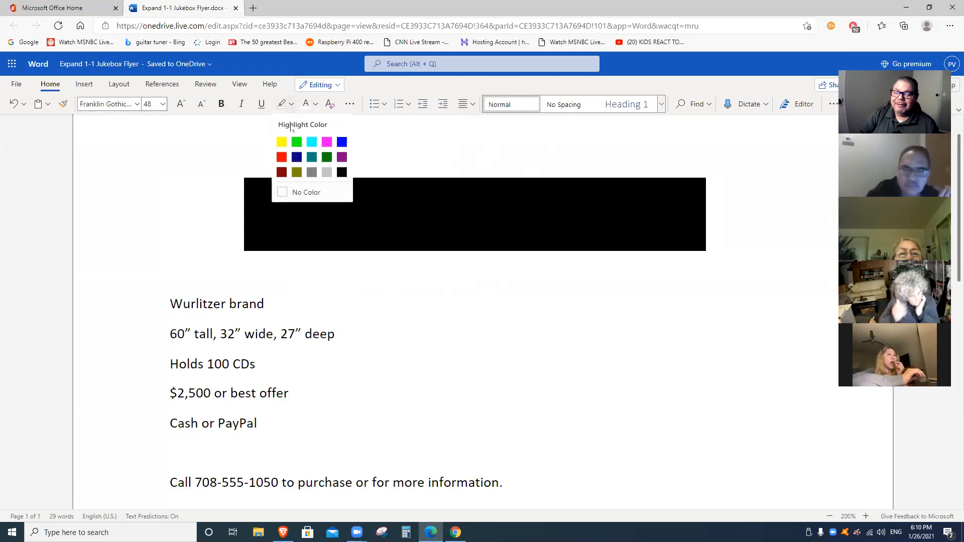
click(289, 191)
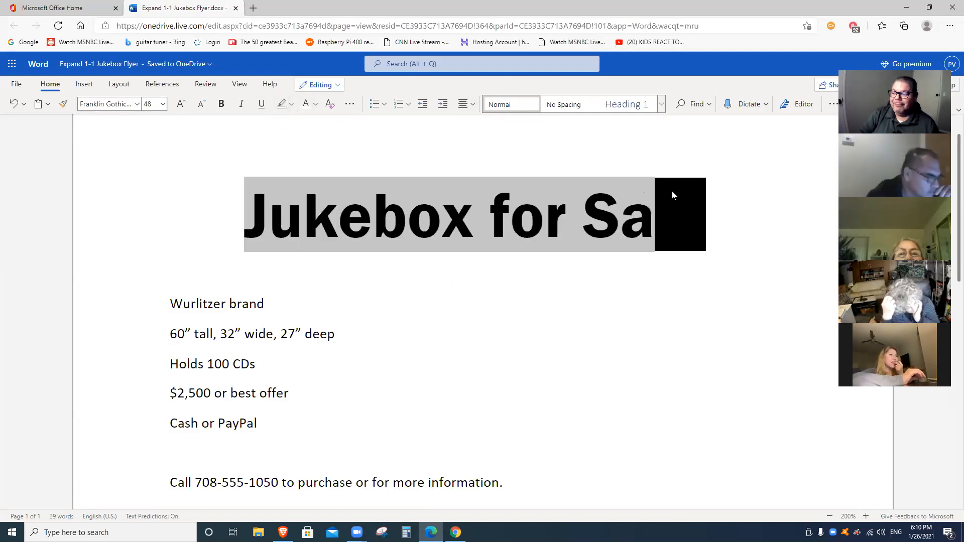
click(306, 104)
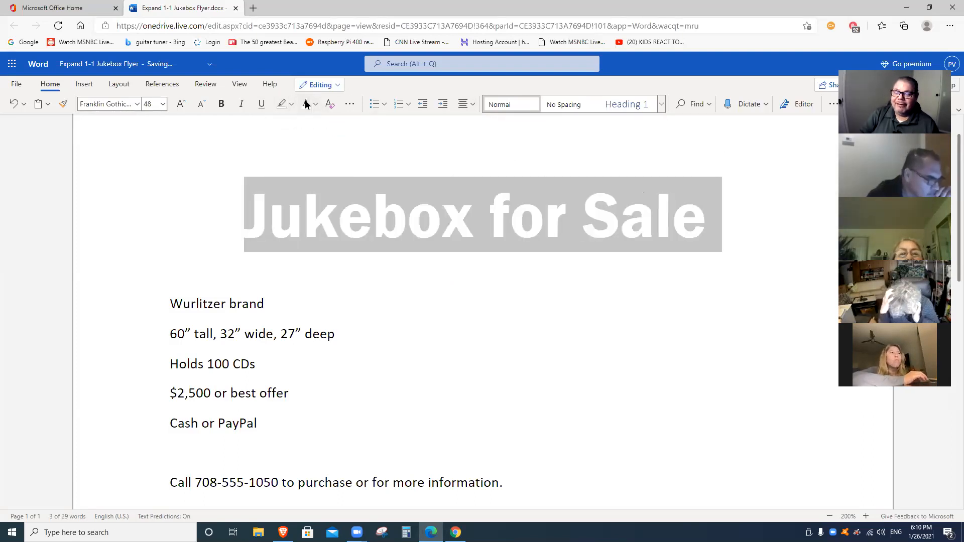
click(503, 271)
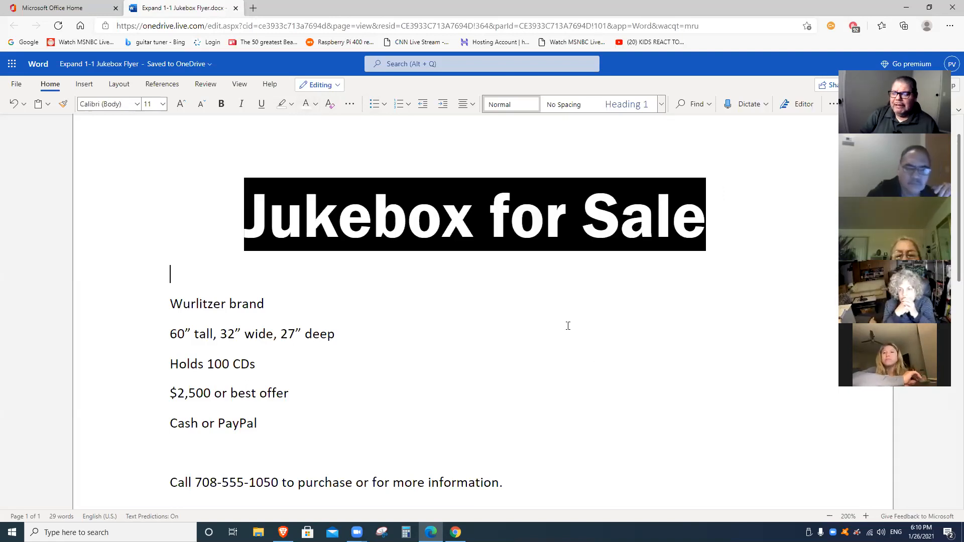
Step: Change the title's highlight to yellow and its font color to Automatic black
drag(709, 227, 241, 224)
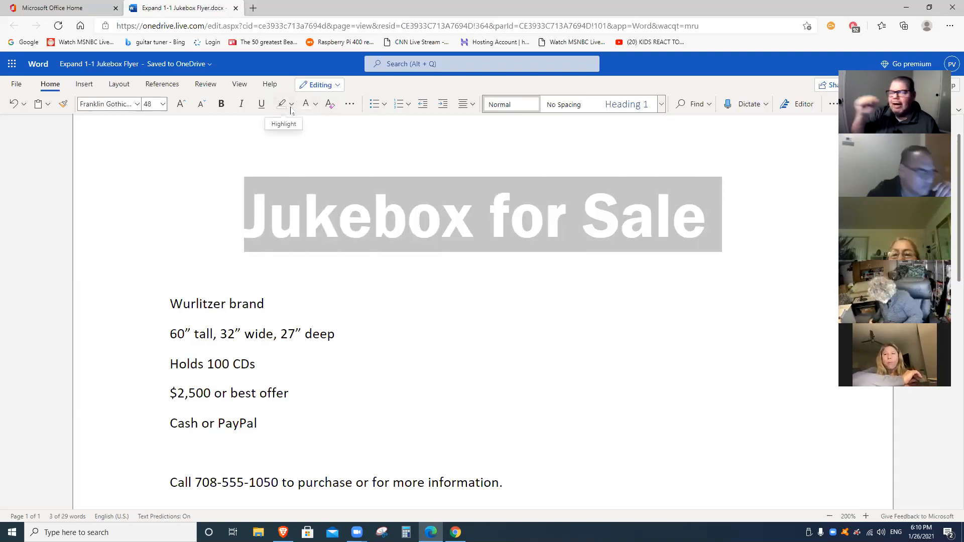
click(291, 106)
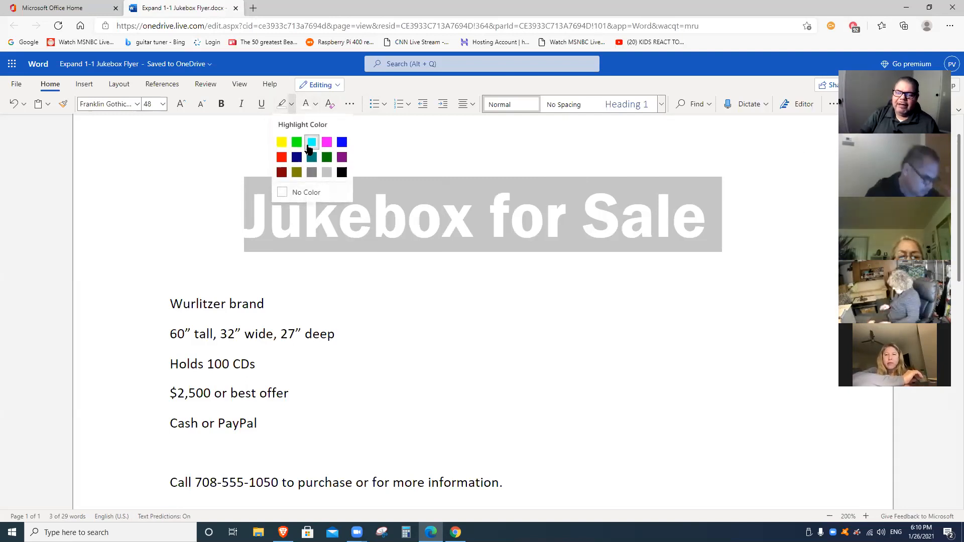
click(282, 142)
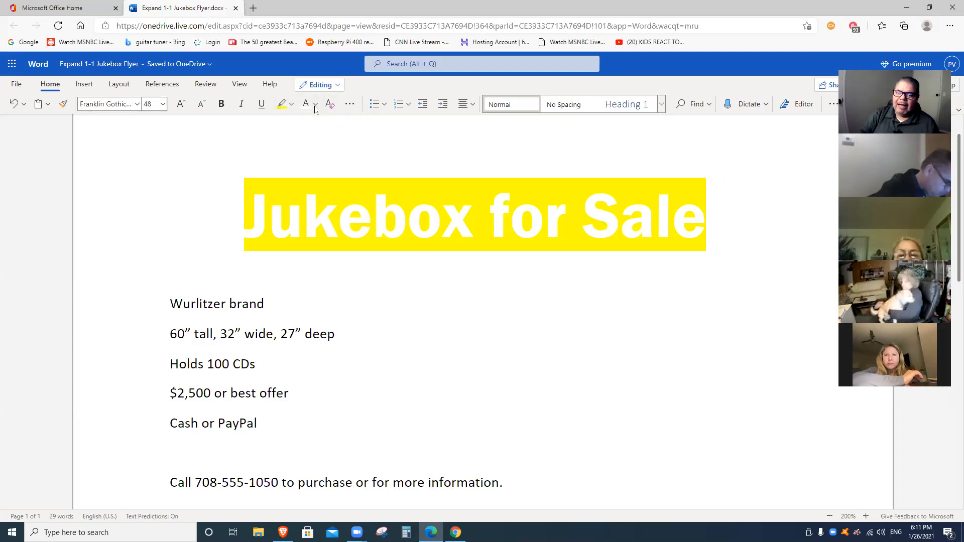
click(316, 104)
click(307, 143)
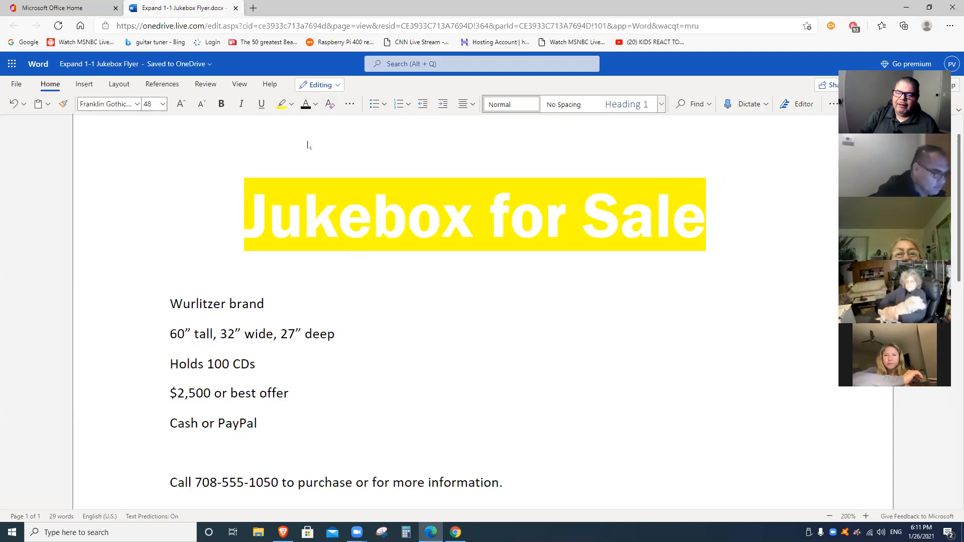
triple_click(385, 232)
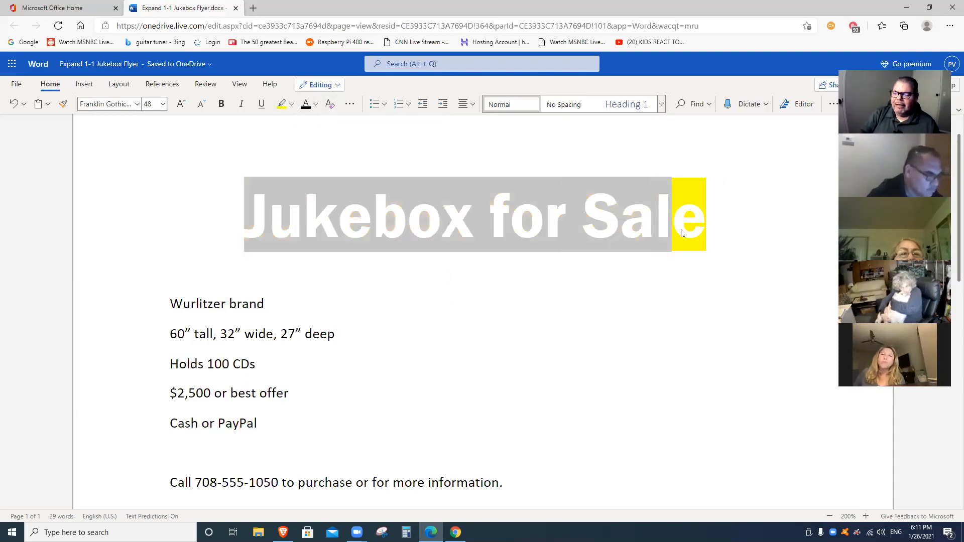
click(306, 105)
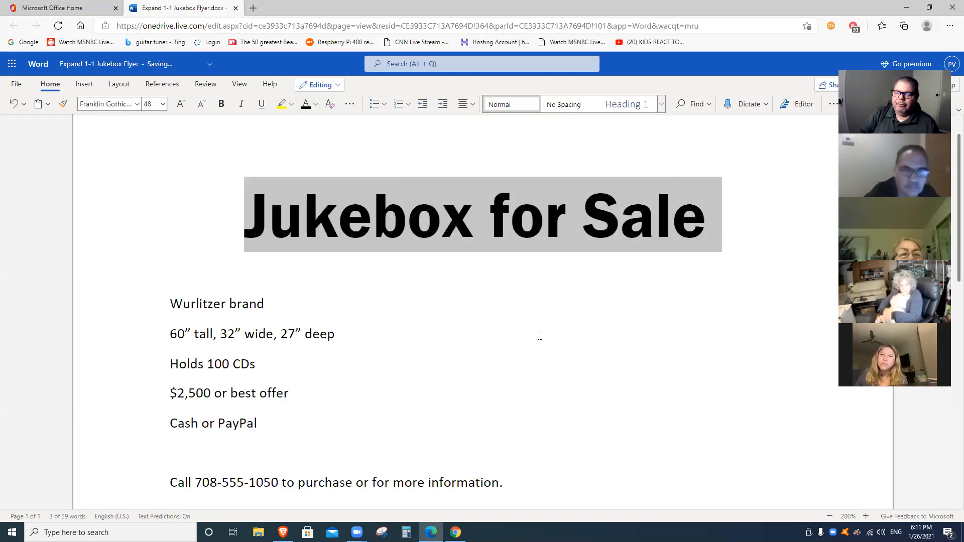
click(540, 334)
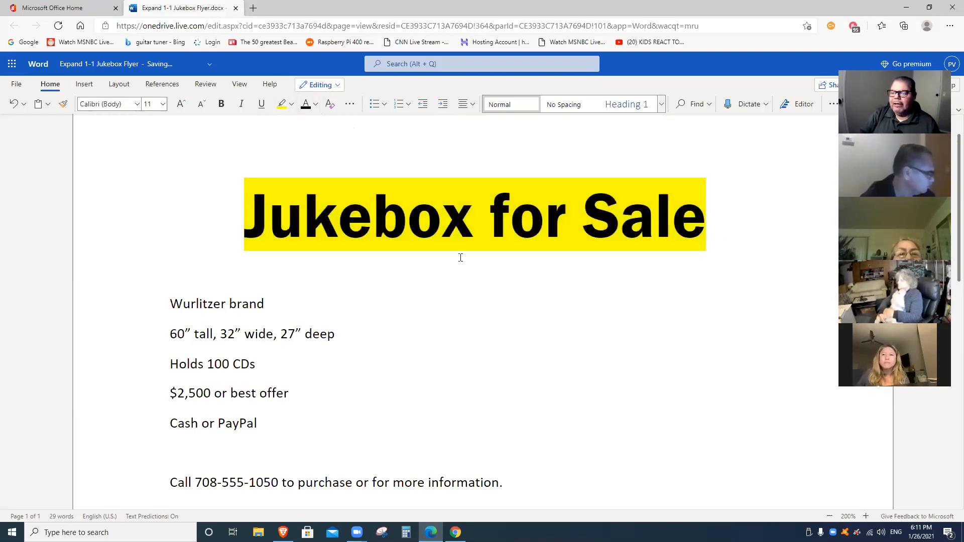
Step: Change the title's highlight to purple and its font color to the palest gold theme shade
drag(243, 216, 715, 213)
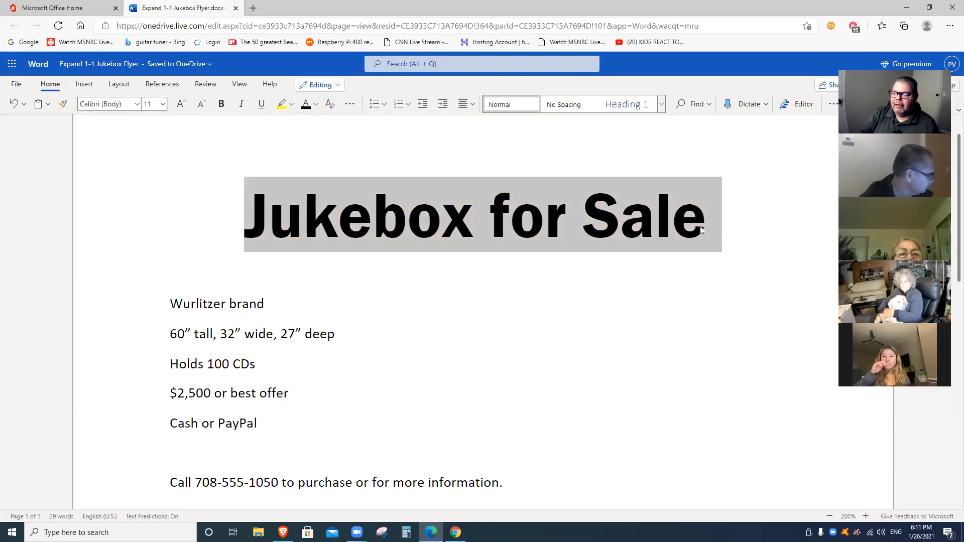
click(291, 105)
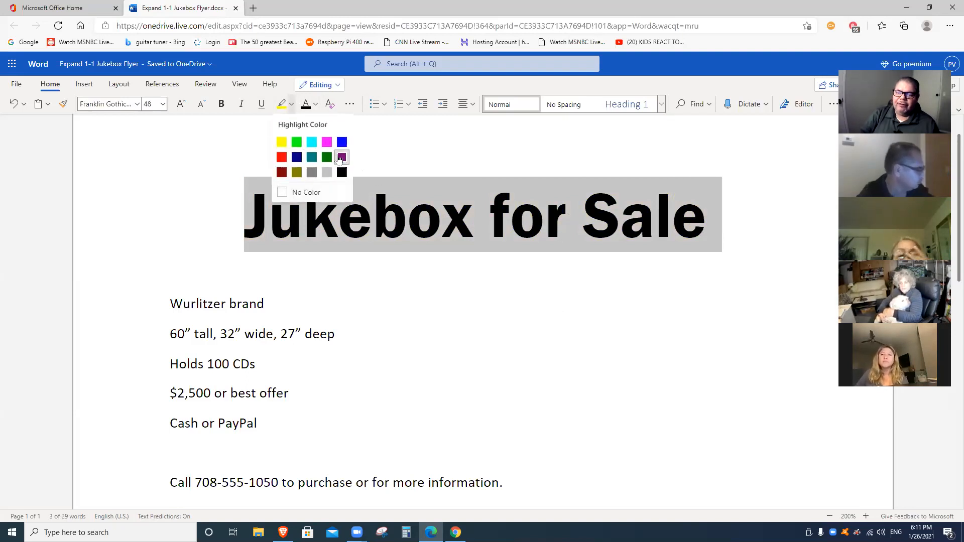
click(341, 159)
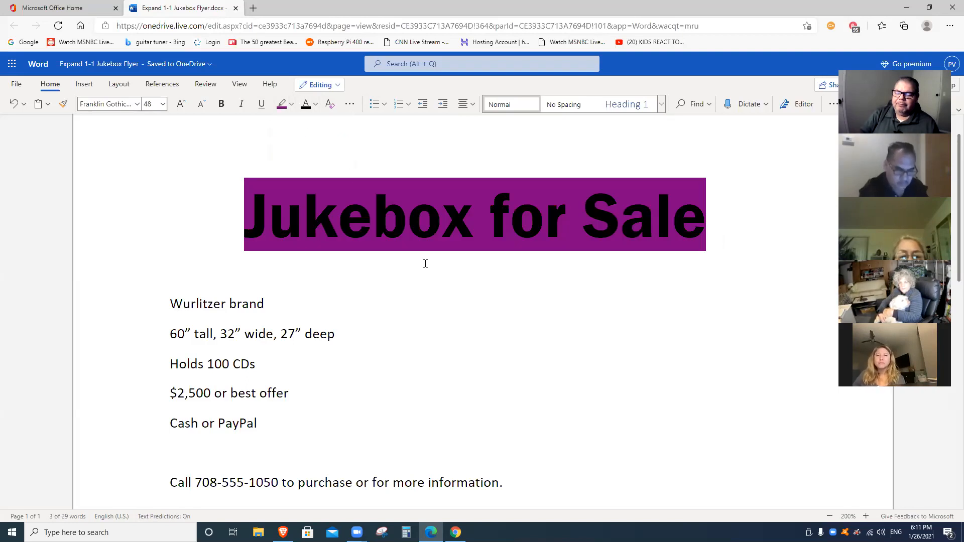
drag(235, 213, 720, 216)
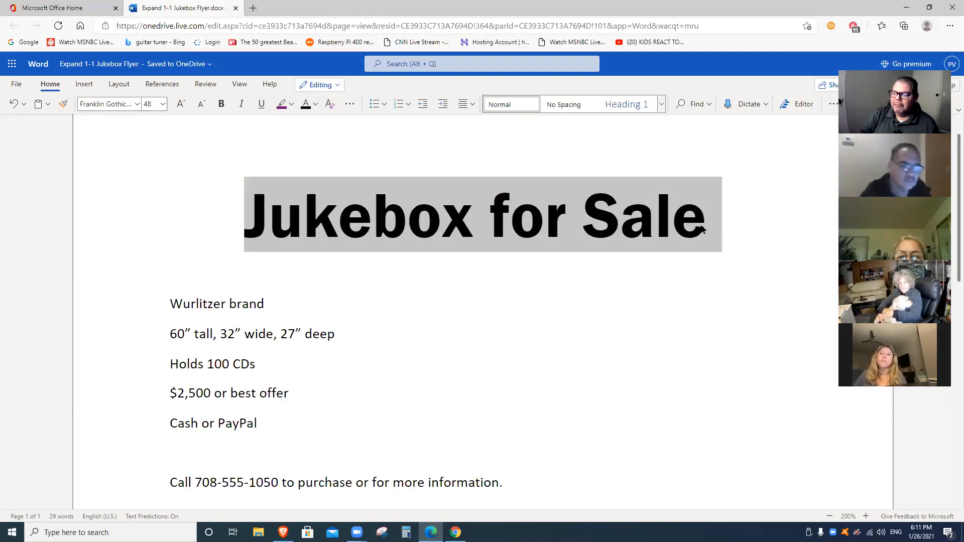
click(316, 105)
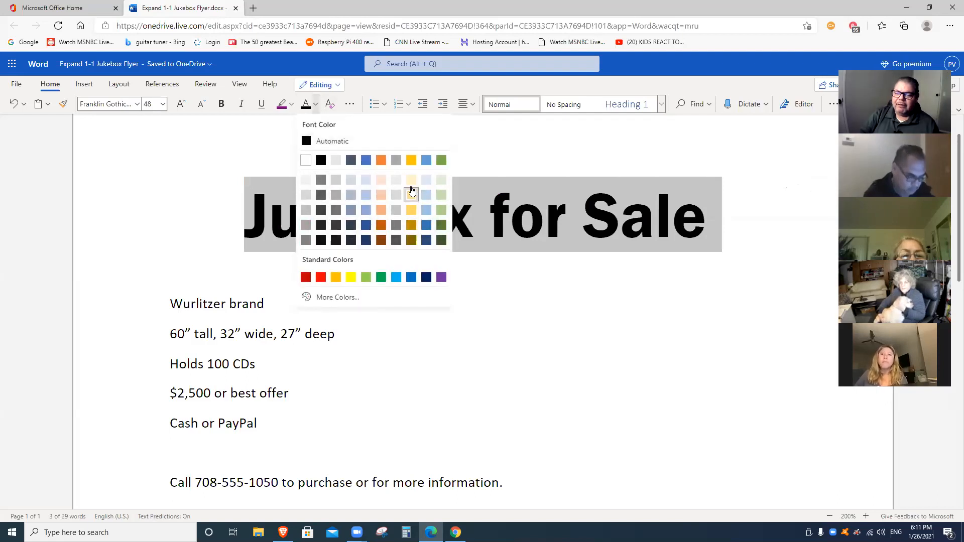
click(411, 180)
click(575, 301)
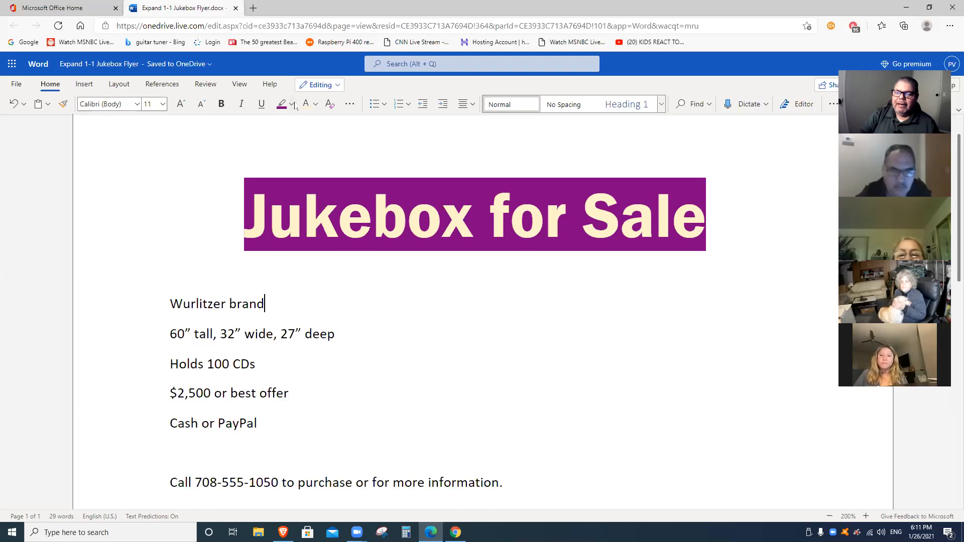
Step: Try clearing all formatting from the "Jukebox for Sale" title, and undo the clearing
click(330, 107)
drag(233, 209, 743, 211)
click(337, 109)
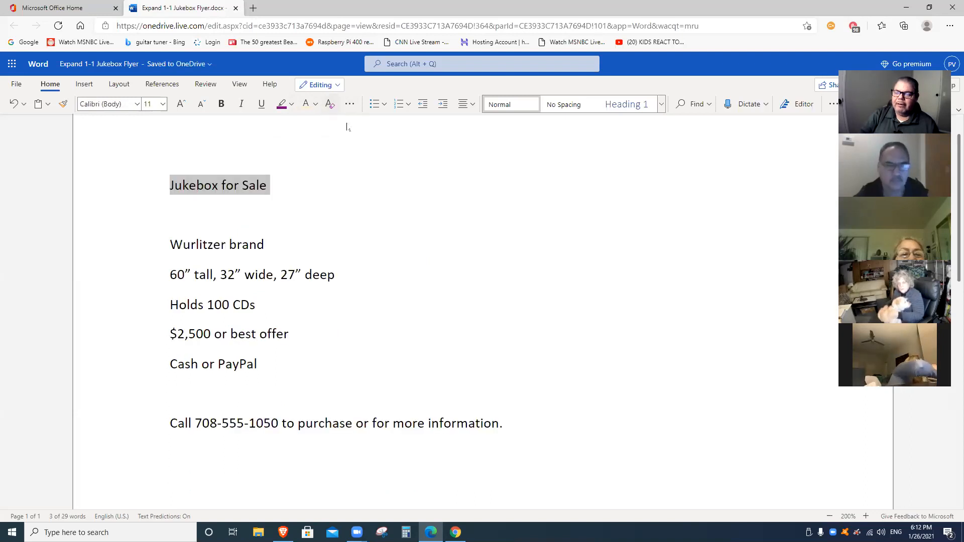
click(281, 201)
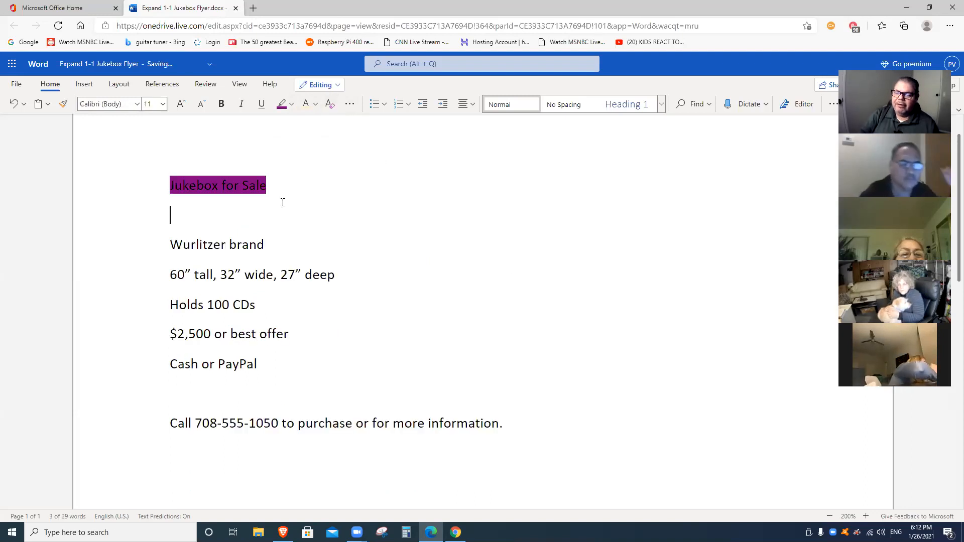
key(ctrl+z)
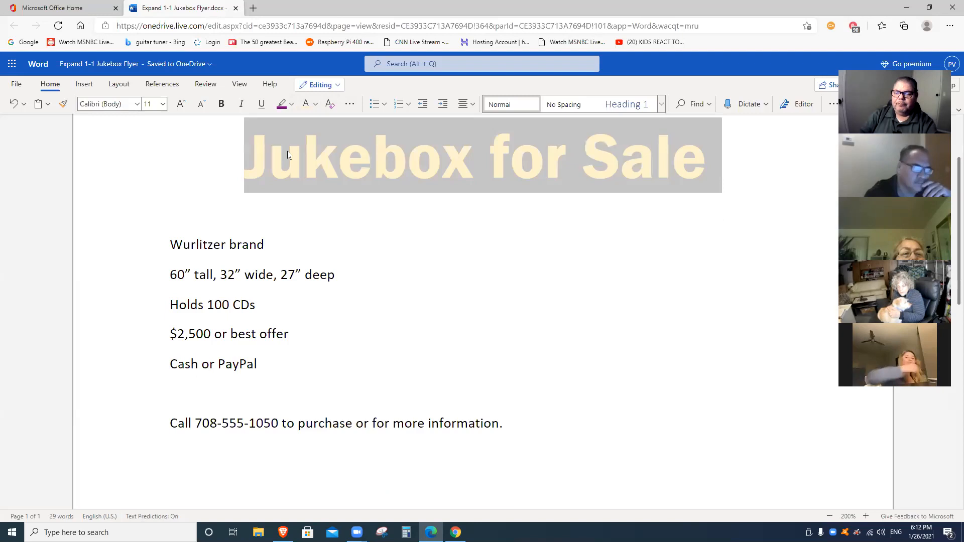
click(476, 259)
scroll(477, 259, up, 2)
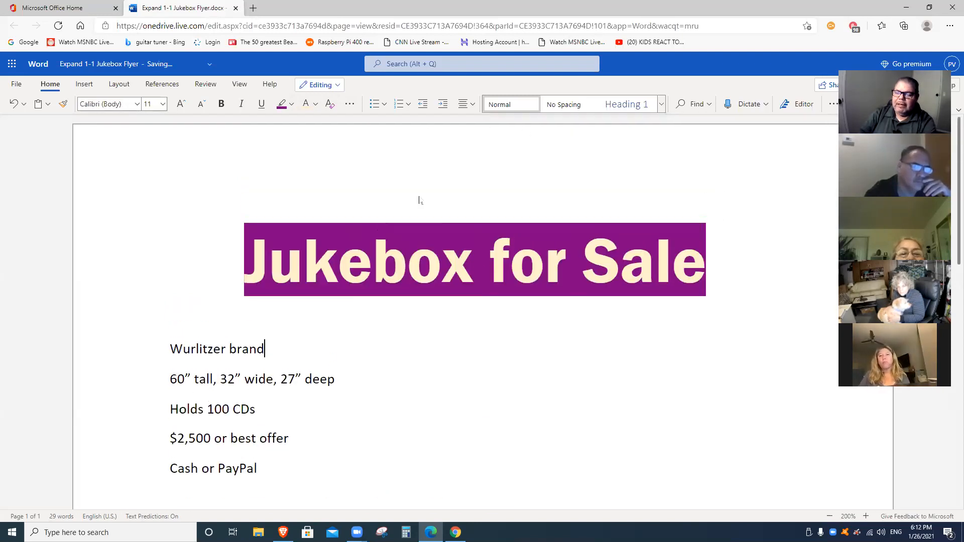
Step: Apply the Intense Reference style to the "Jukebox for Sale" title, try font size 72, and set the size to 48
drag(249, 252, 723, 279)
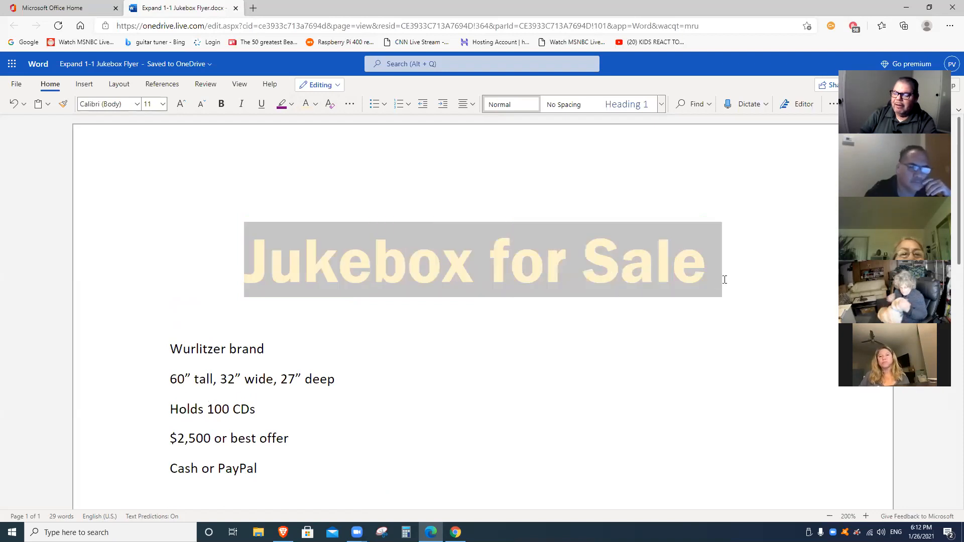
click(661, 105)
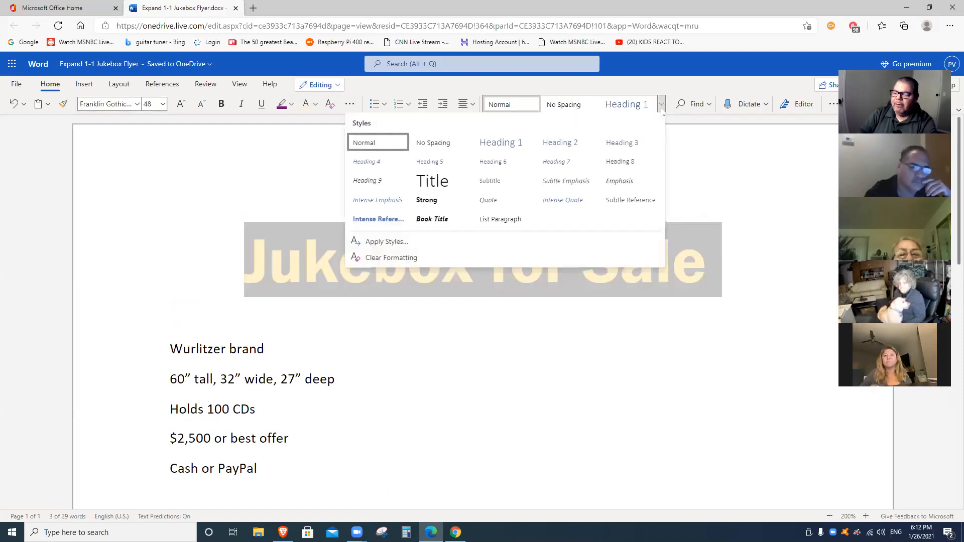
click(393, 221)
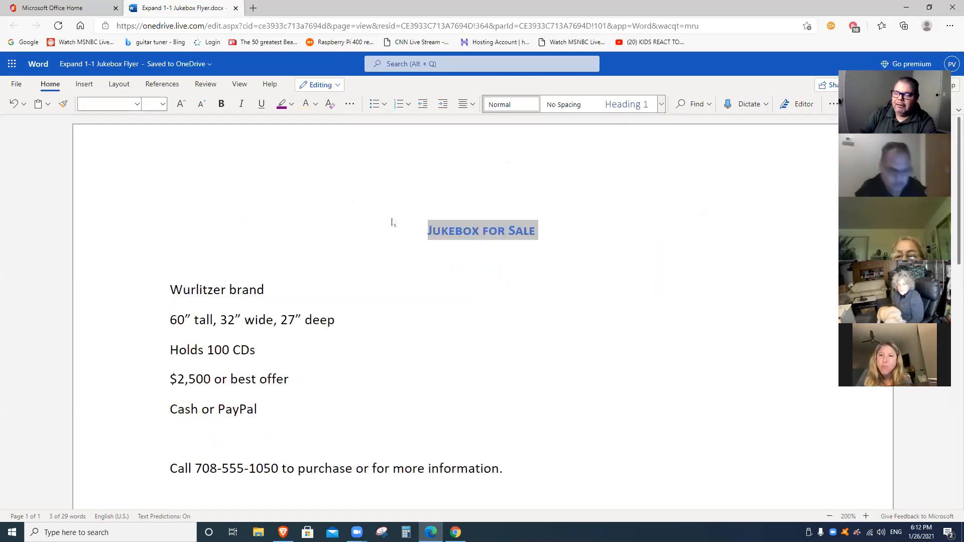
click(163, 104)
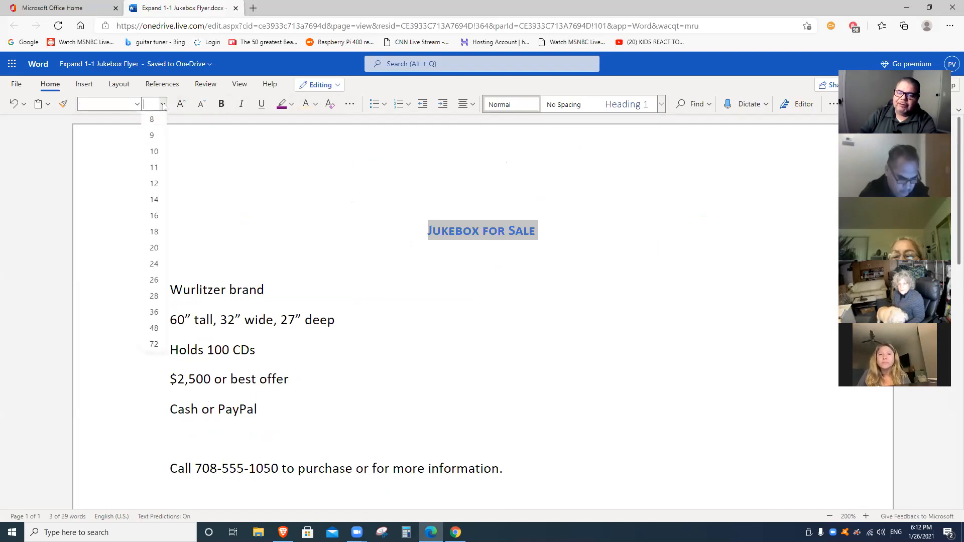
click(153, 344)
click(162, 104)
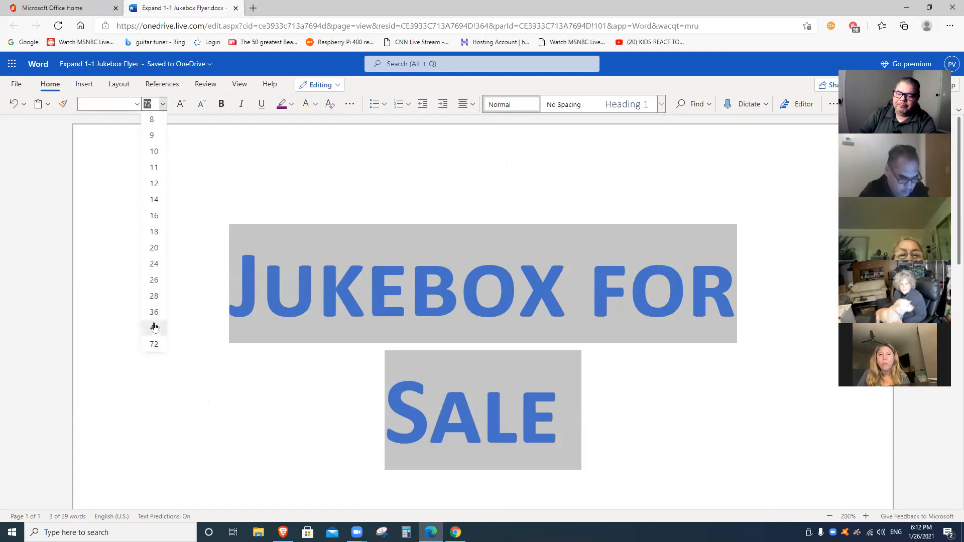
click(155, 328)
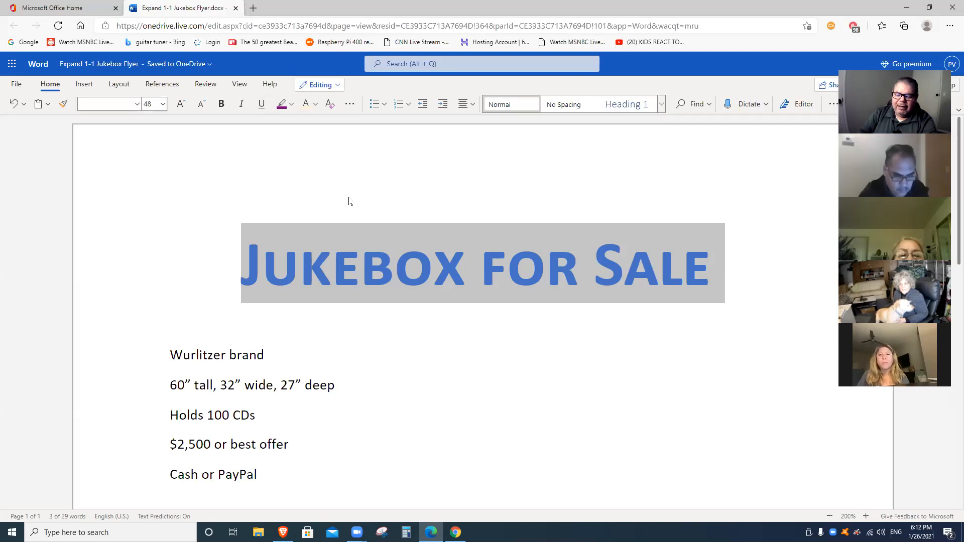
Step: Undo the title's font size changes and the Intense Reference style, and deselect the title
key(ctrl+z)
key(ctrl+z)
key(ctrl+z)
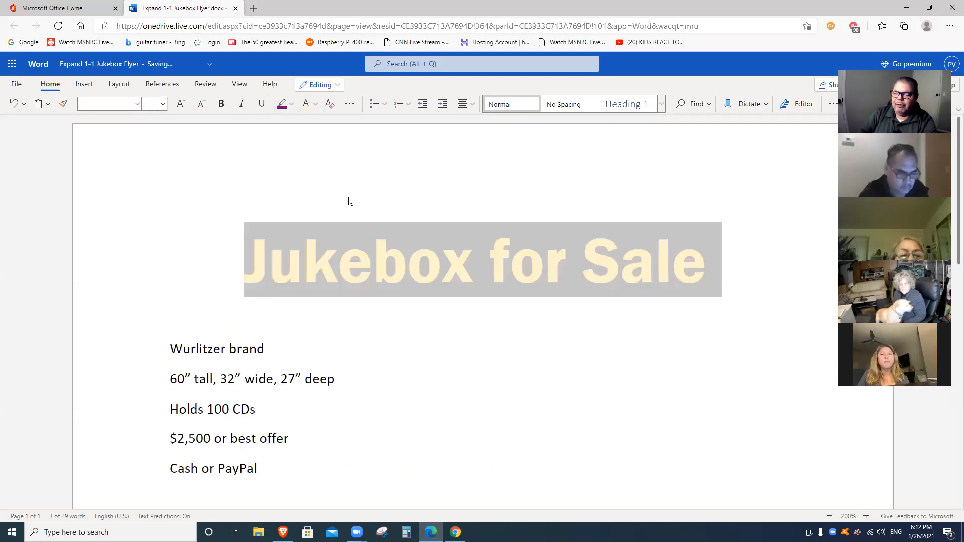
click(517, 345)
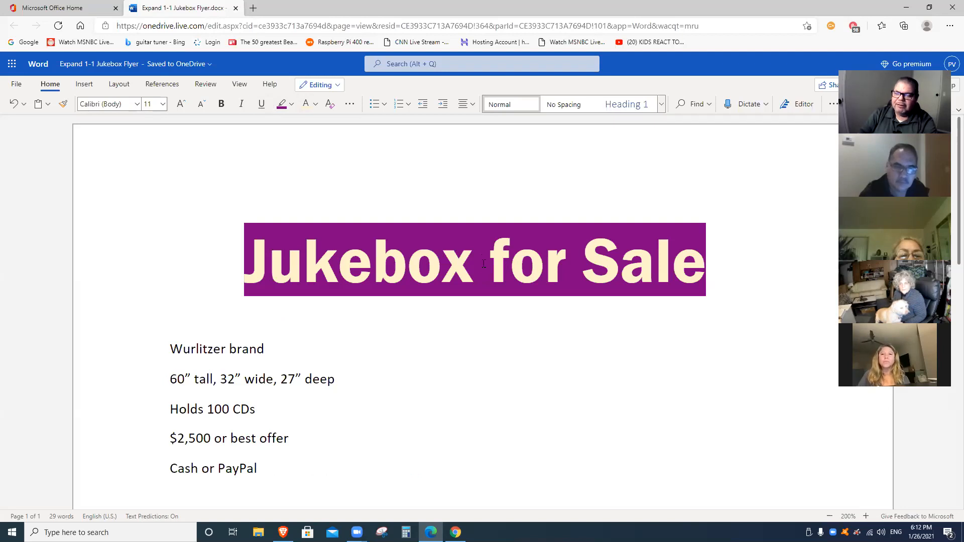
Step: Remove the highlight from the "Jukebox for Sale" title and set its font color to Automatic black
drag(312, 256, 714, 280)
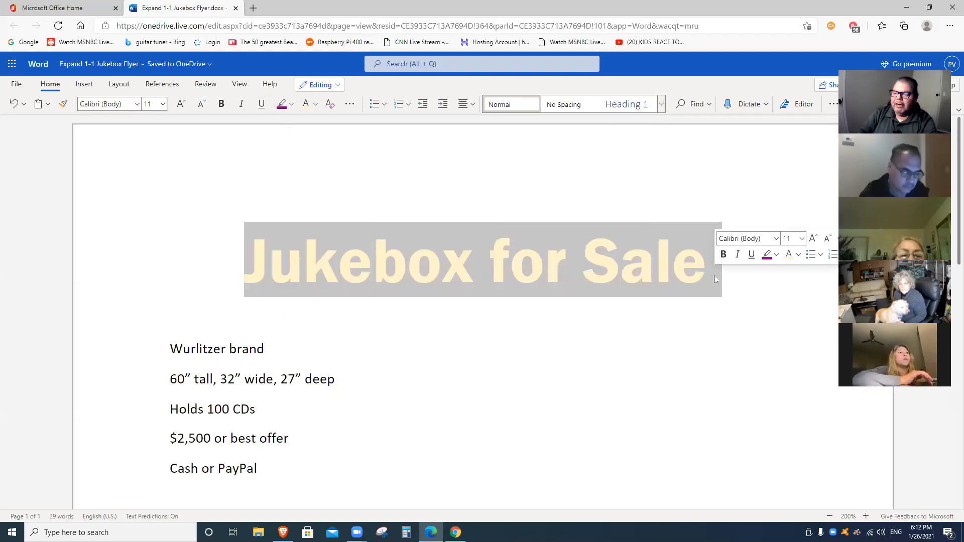
click(291, 104)
click(281, 192)
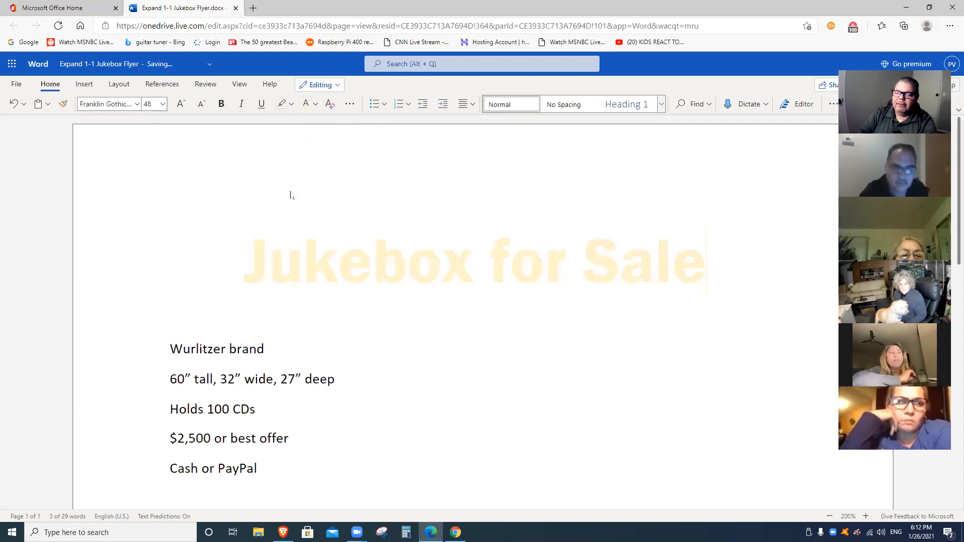
drag(327, 266, 704, 282)
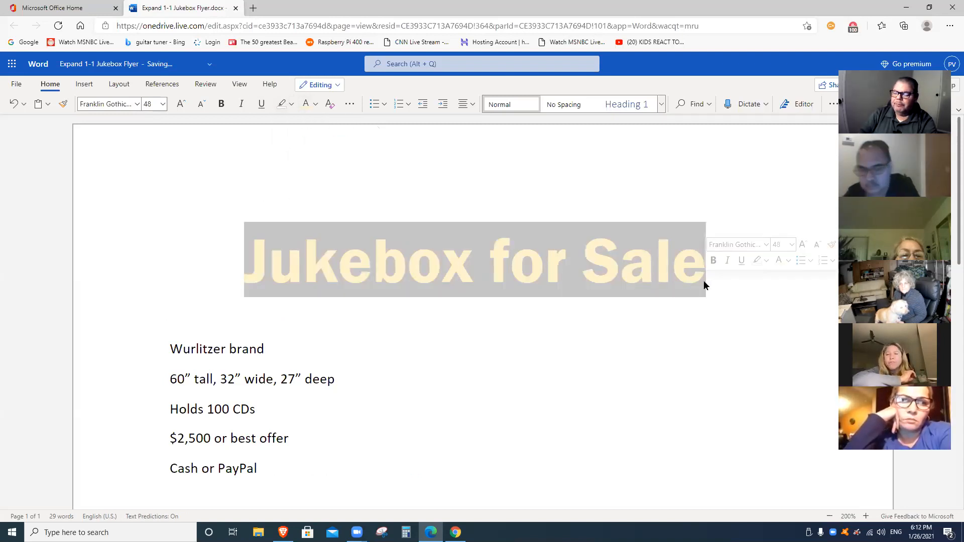
click(315, 104)
click(306, 140)
click(510, 353)
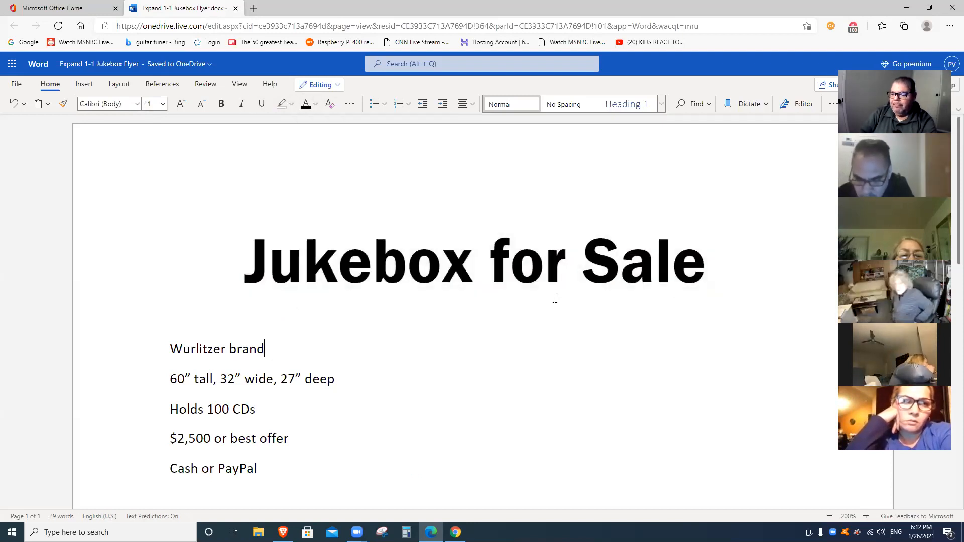
click(531, 269)
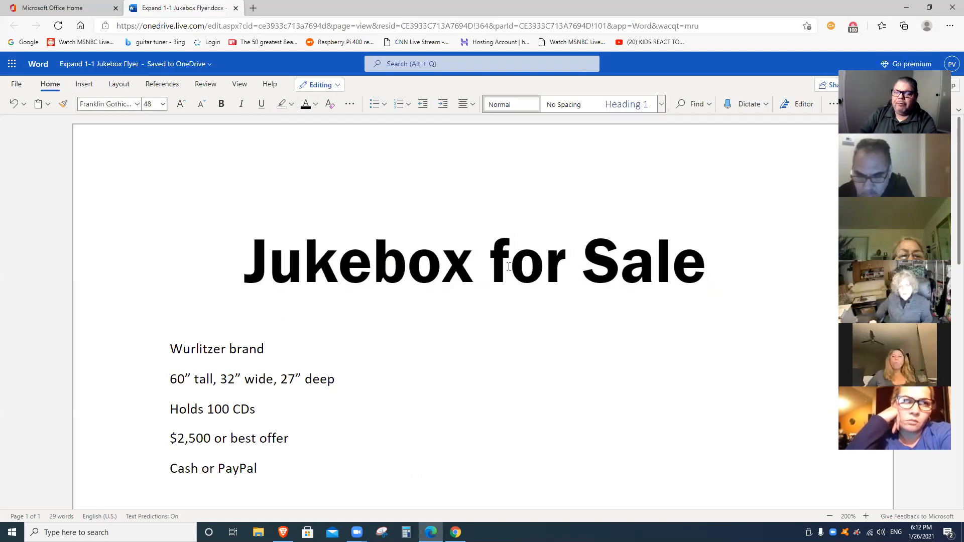
double_click(421, 268)
drag(421, 269, 700, 282)
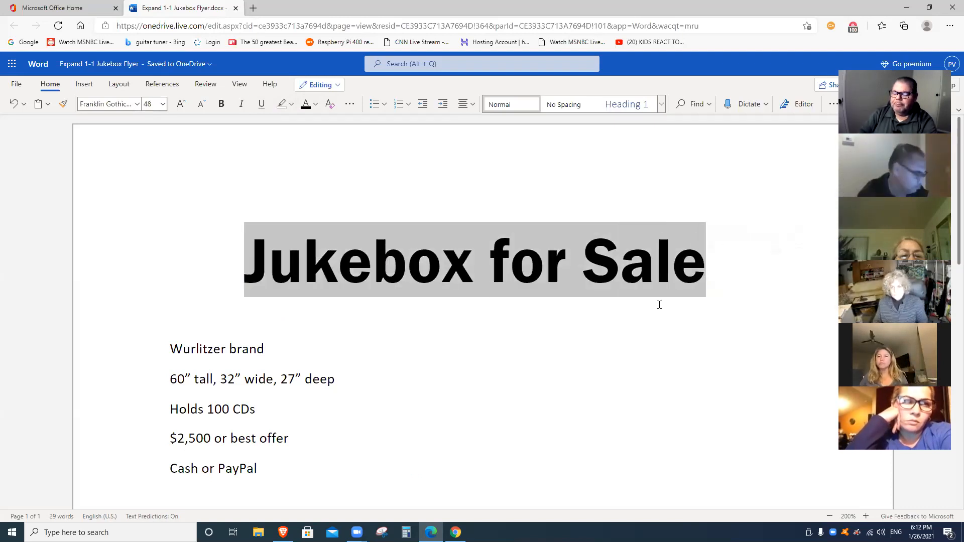
click(610, 328)
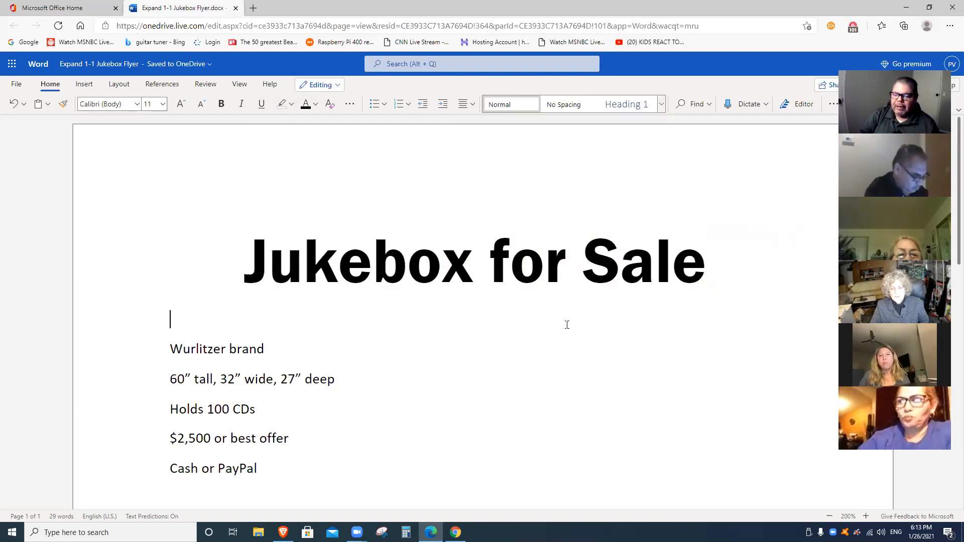
Step: Bullet the five lines from "Wurlitzer brand" to "Cash or PayPal" with arrowheads, and change the bullets to black stars
scroll(567, 324, down, 2)
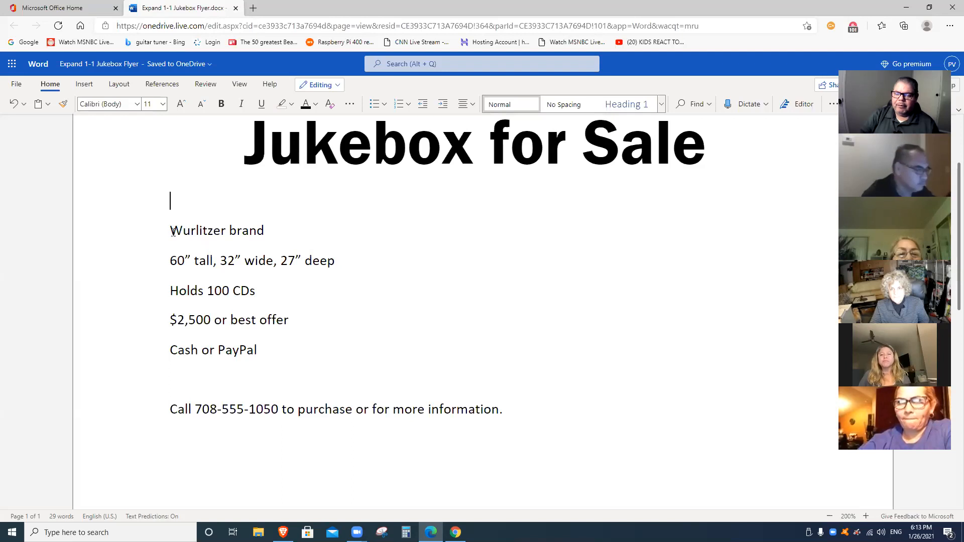
drag(180, 239, 284, 342)
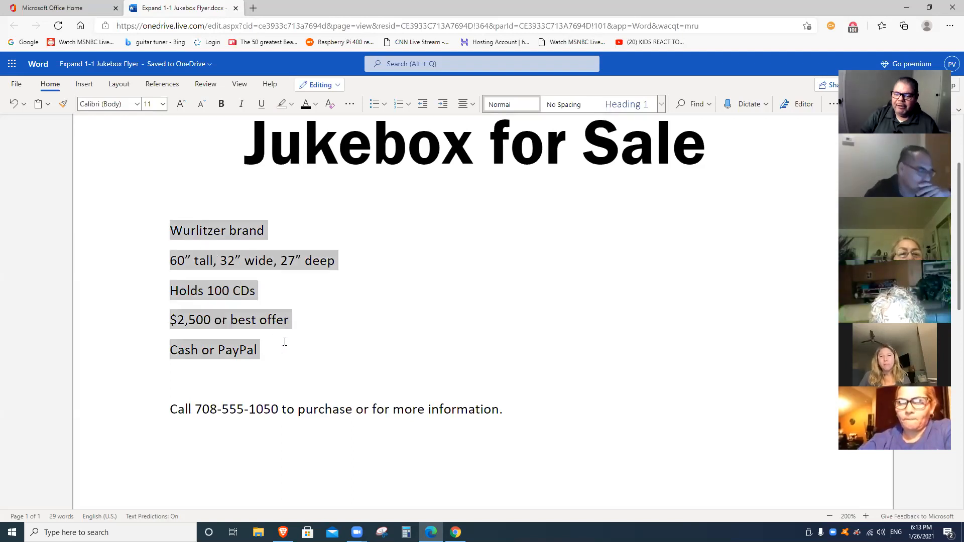
scroll(435, 321, up, 3)
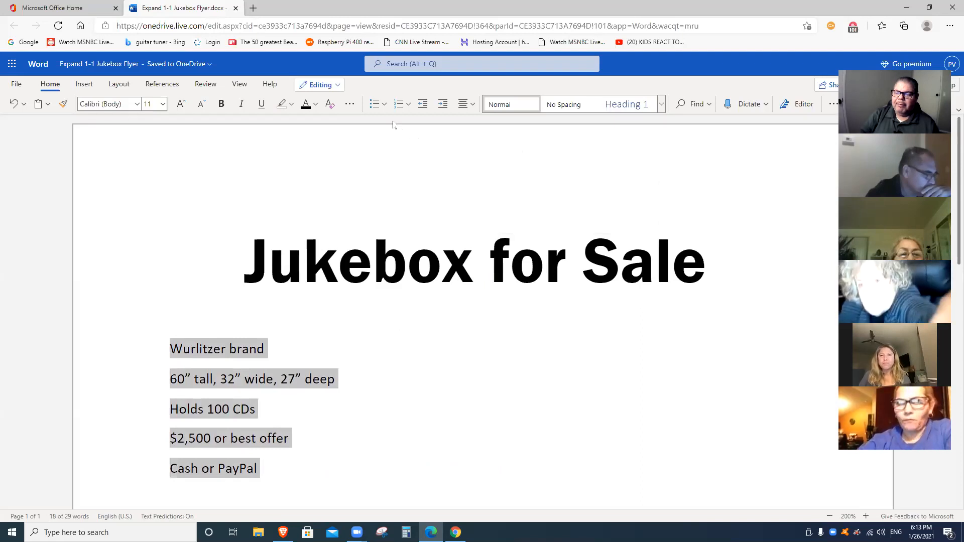
click(384, 104)
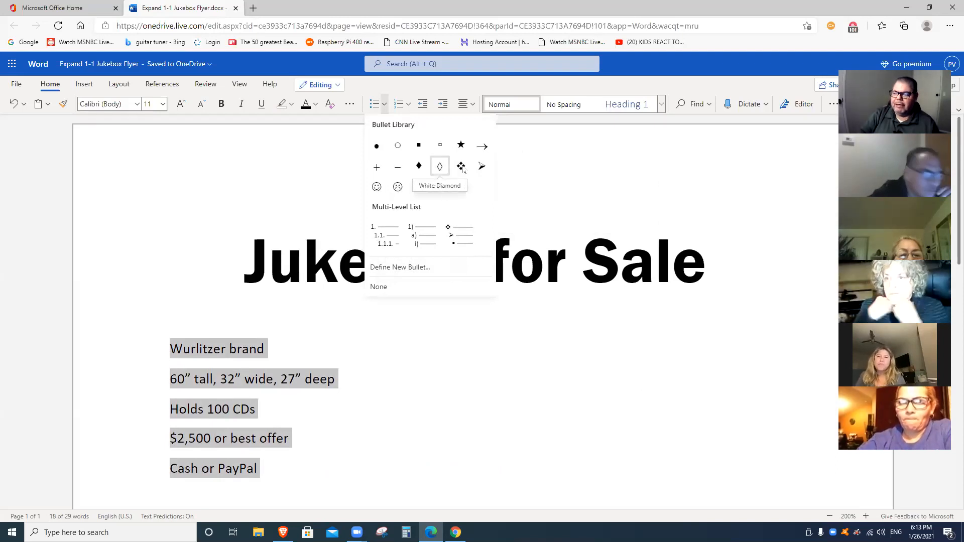
click(482, 166)
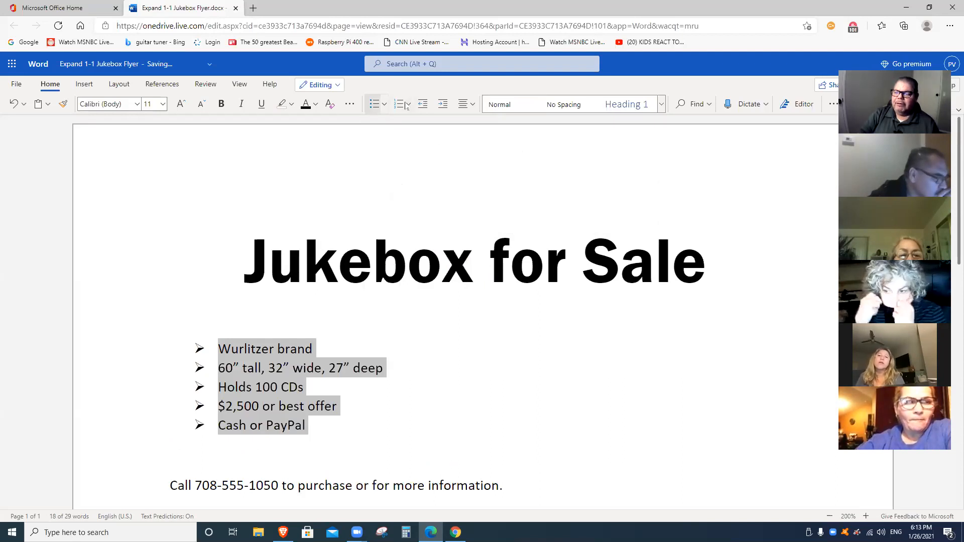
click(384, 104)
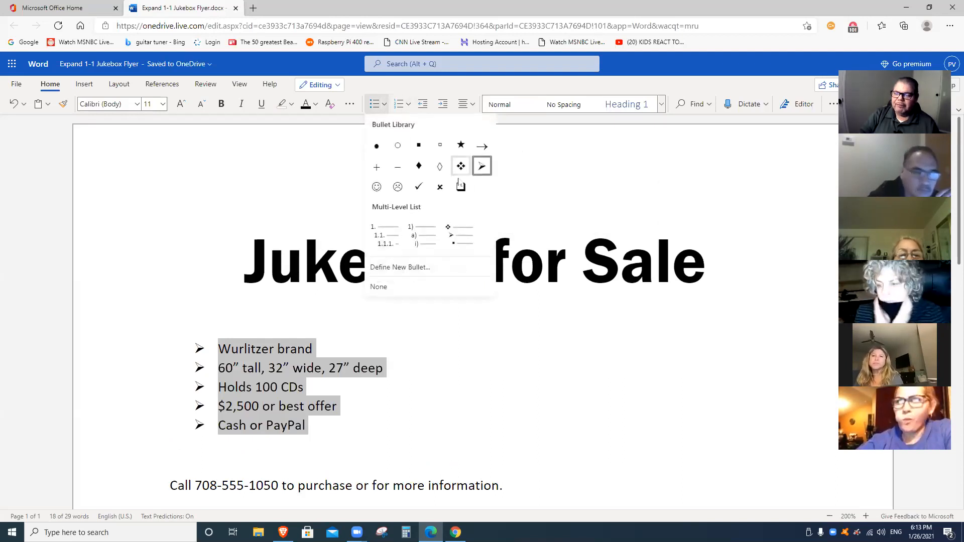
click(460, 145)
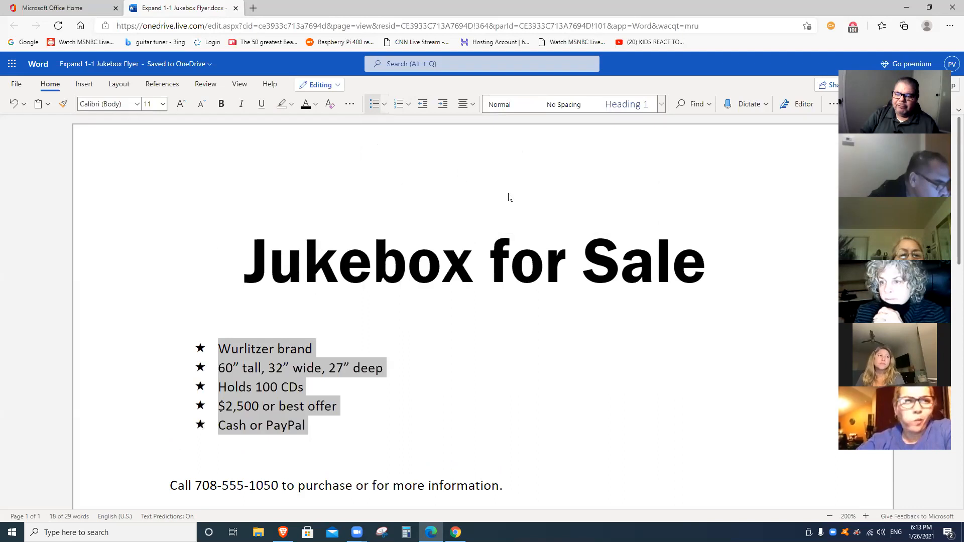
Step: Start defining a new bullet for the selected list and choose Webdings as the symbol font
click(385, 105)
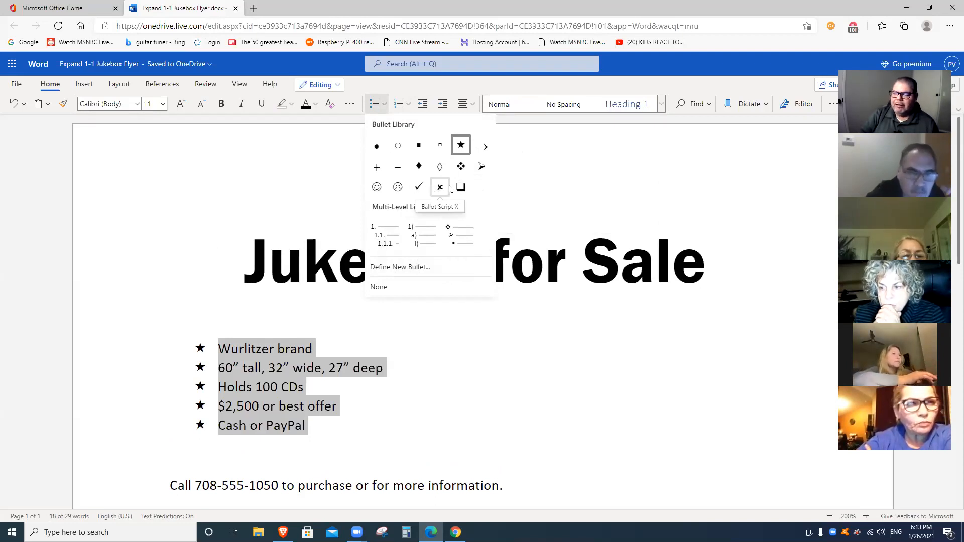
click(410, 267)
click(419, 221)
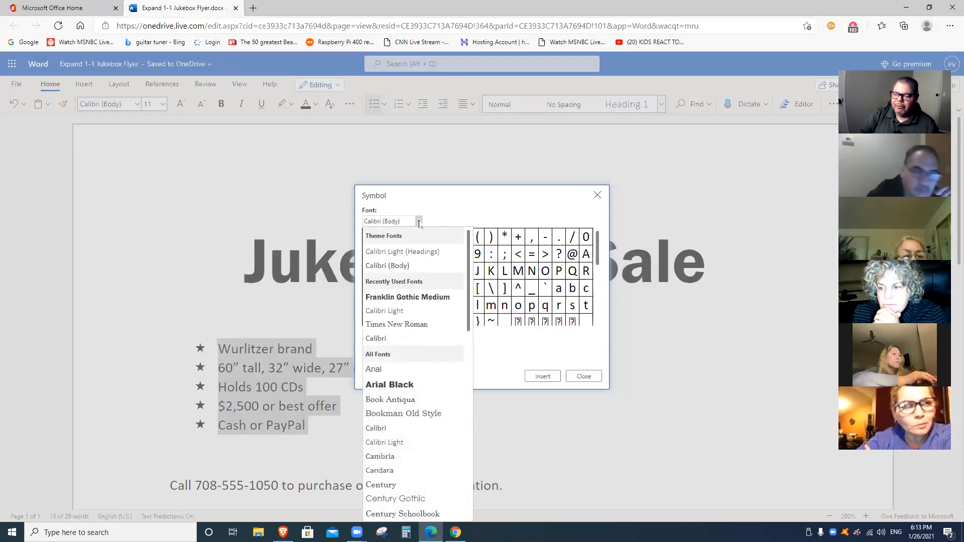
scroll(424, 274, down, 5)
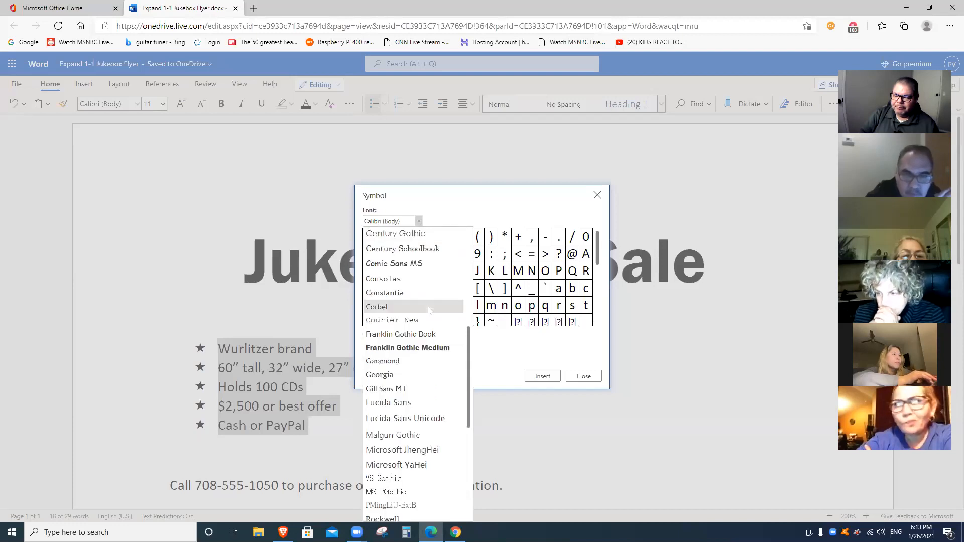
scroll(424, 256, up, 4)
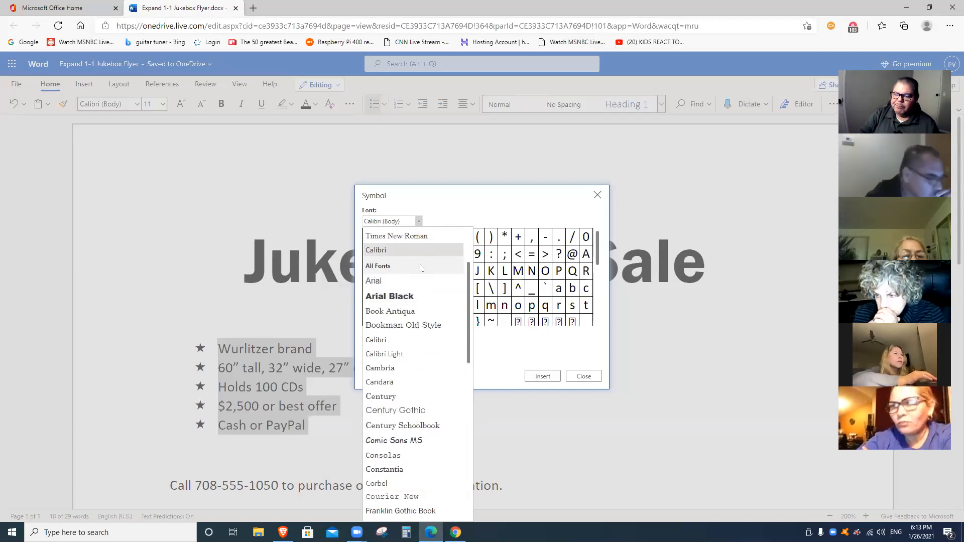
scroll(427, 296, down, 3)
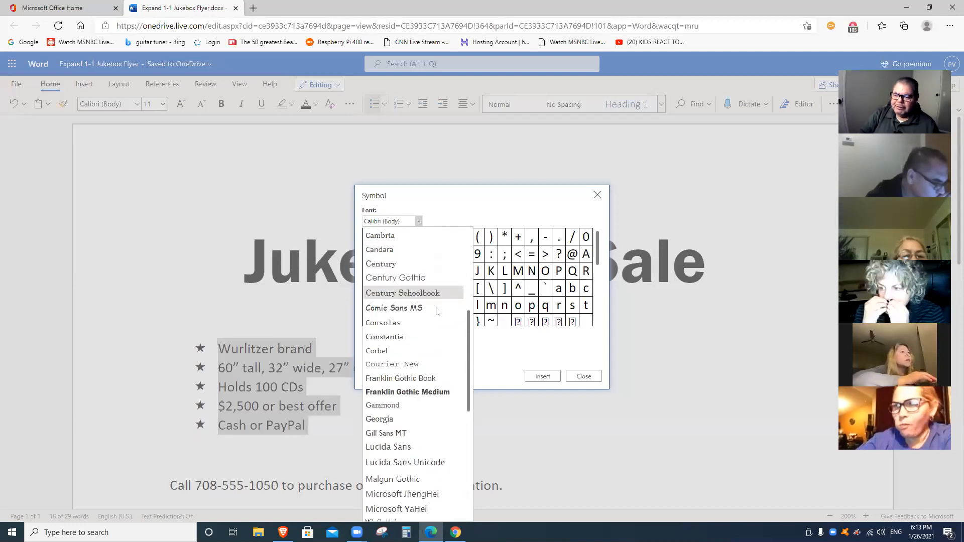
scroll(437, 314, down, 5)
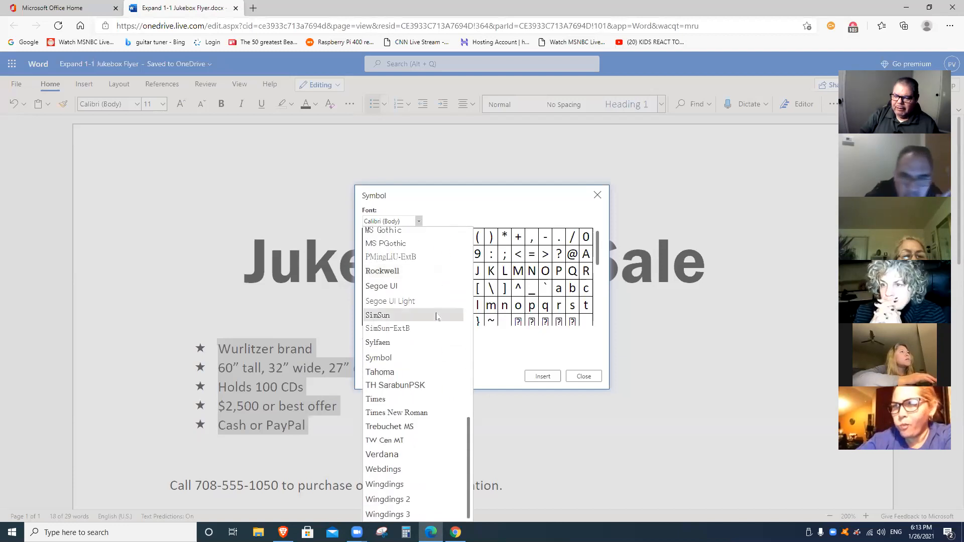
click(400, 468)
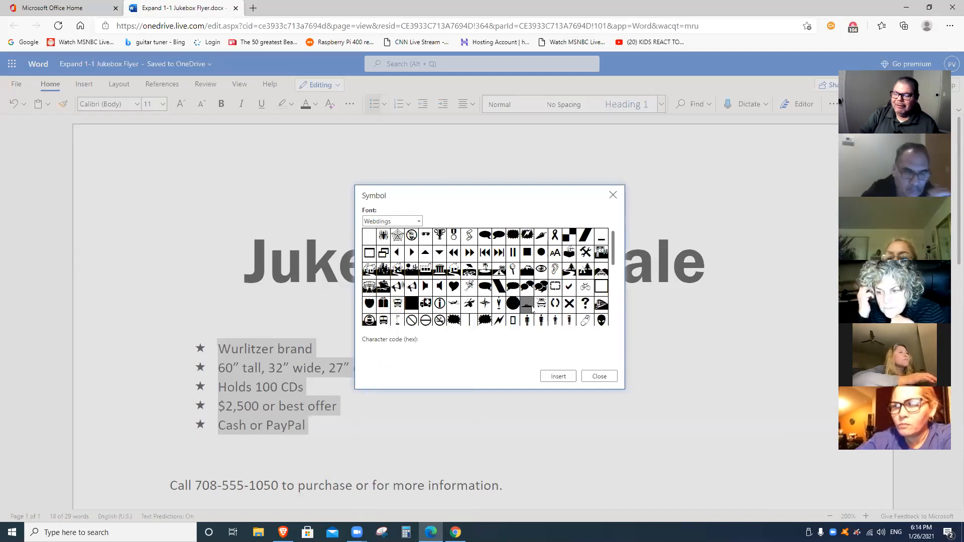
Step: Move the Symbol dialog clear of the bulleted list and try the Webdings symbols with character codes 005c and 0071
drag(525, 196, 511, 153)
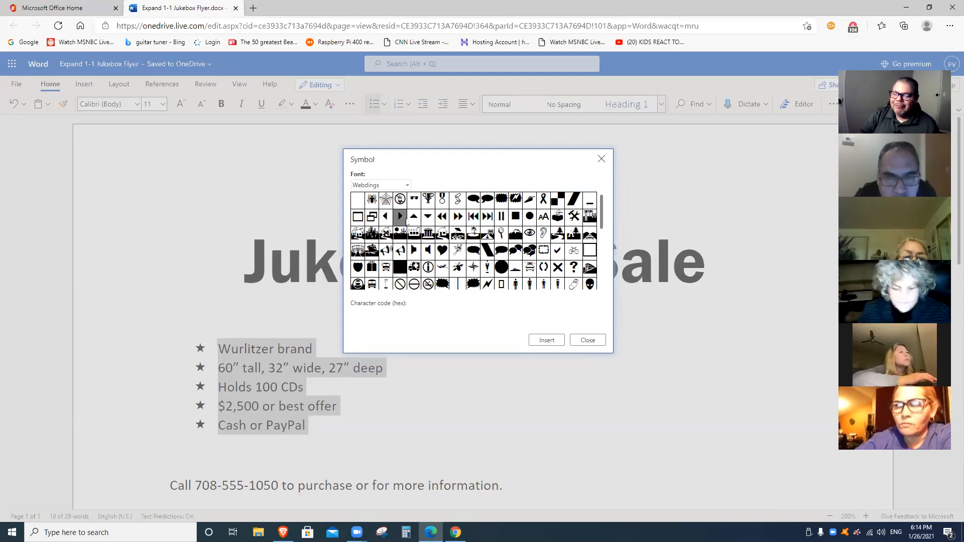
click(485, 254)
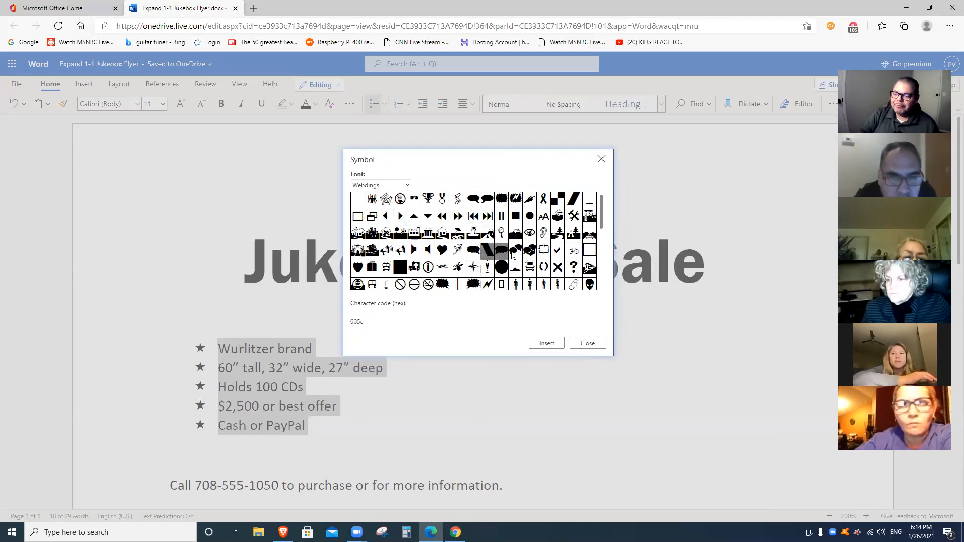
click(543, 267)
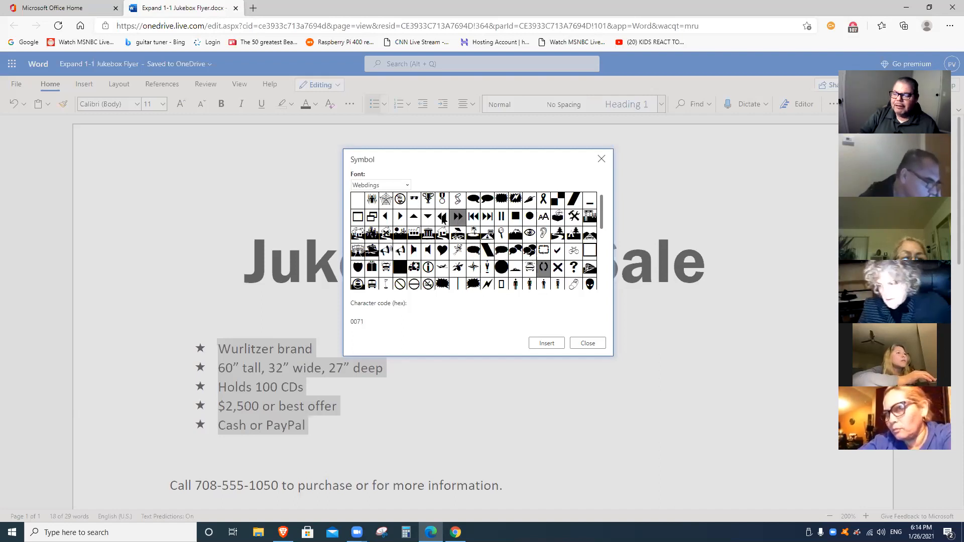
Step: Switch the symbol font for the new bullet to Wingdings
click(409, 185)
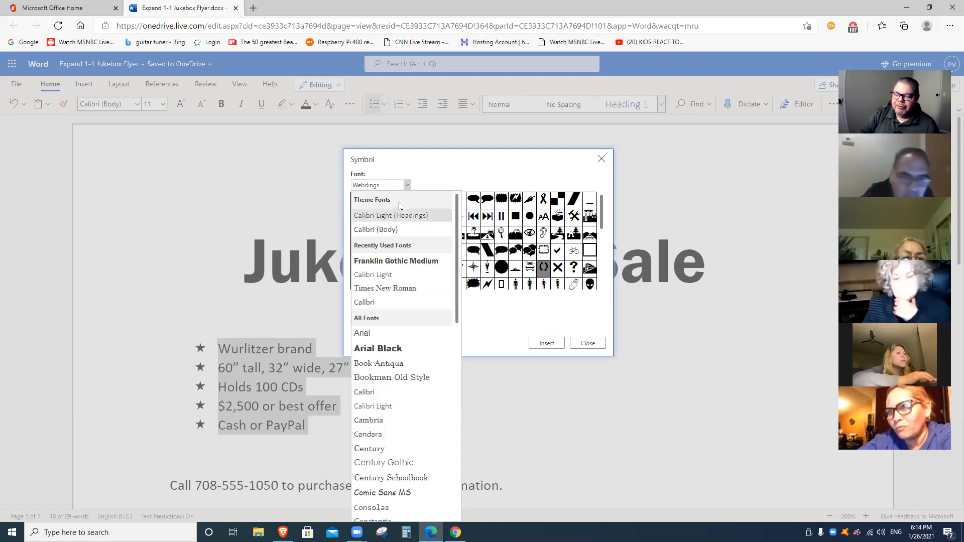
scroll(398, 432, down, 10)
scroll(398, 440, down, 2)
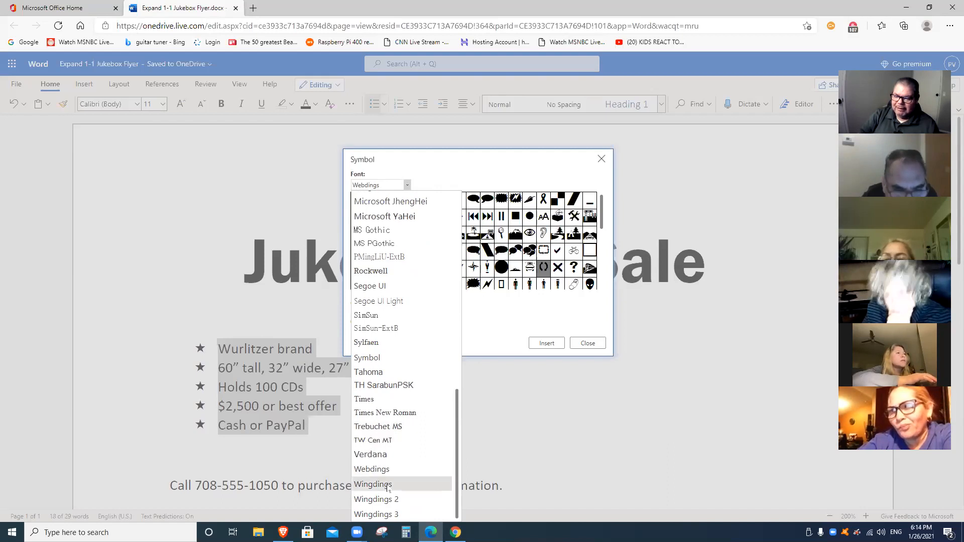
click(389, 484)
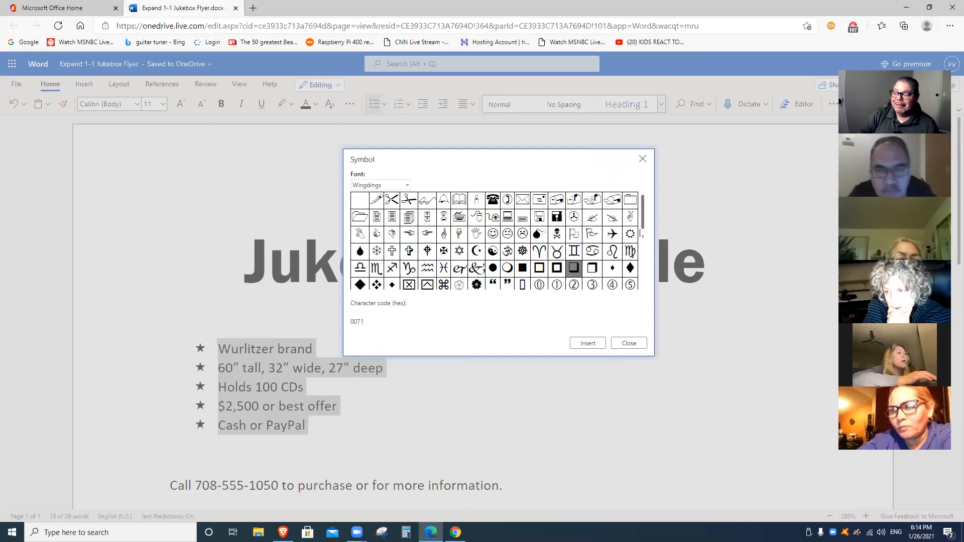
Step: Look over the Wingdings symbols for the new bullet, and switch the symbol font to Wingdings 2 to browse its characters
mouse_move(643, 234)
mouse_down()
mouse_move(628, 290)
mouse_move(646, 265)
mouse_move(651, 227)
mouse_up()
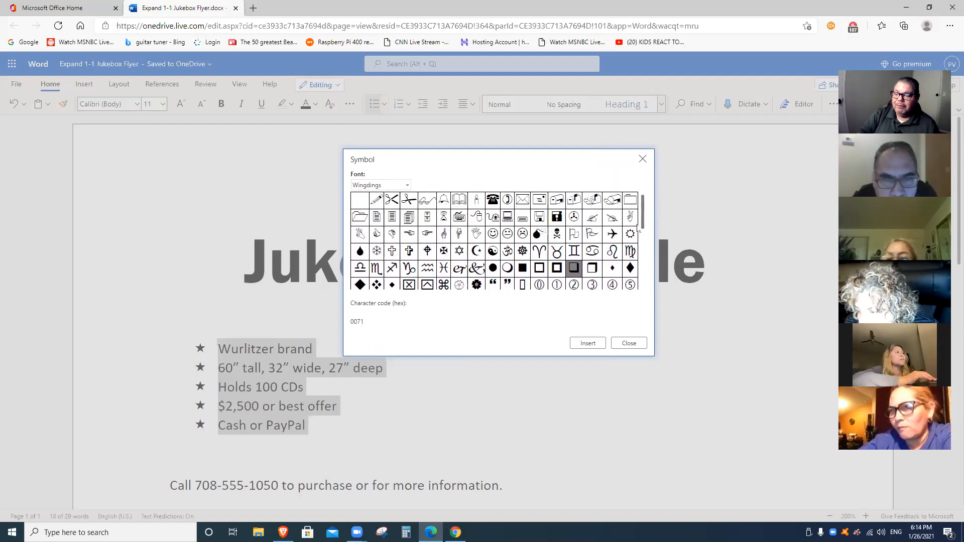
click(401, 181)
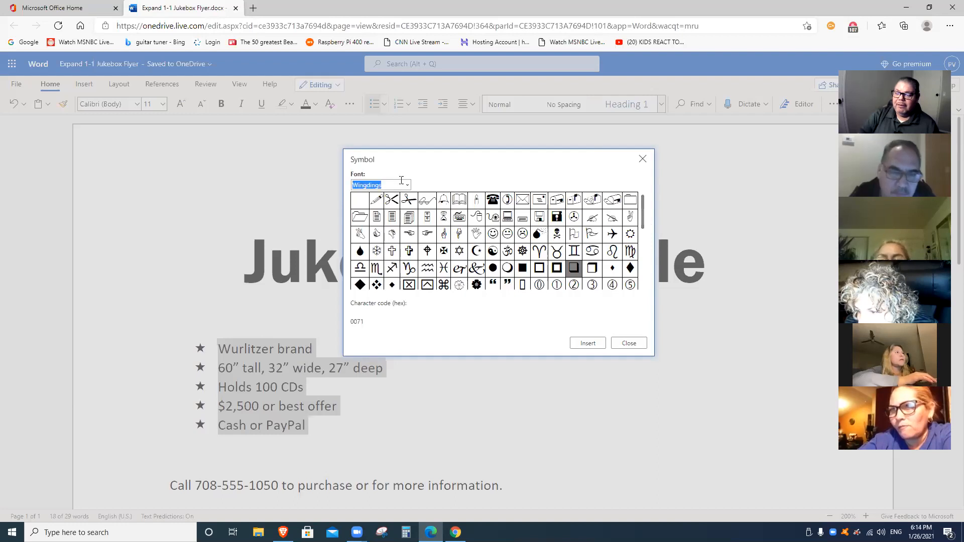
click(407, 184)
scroll(397, 416, down, 10)
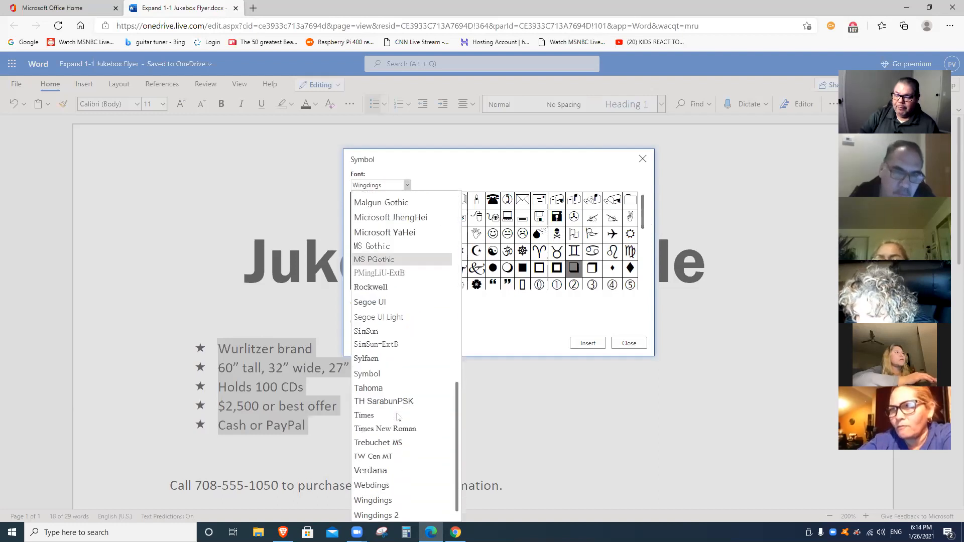
click(391, 502)
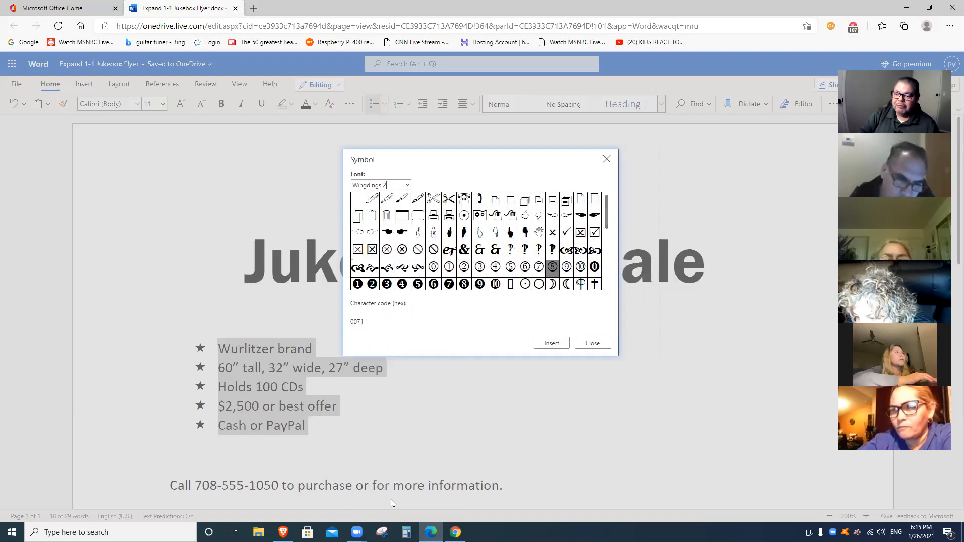
mouse_move(607, 225)
mouse_down()
mouse_move(605, 275)
mouse_move(610, 213)
mouse_up()
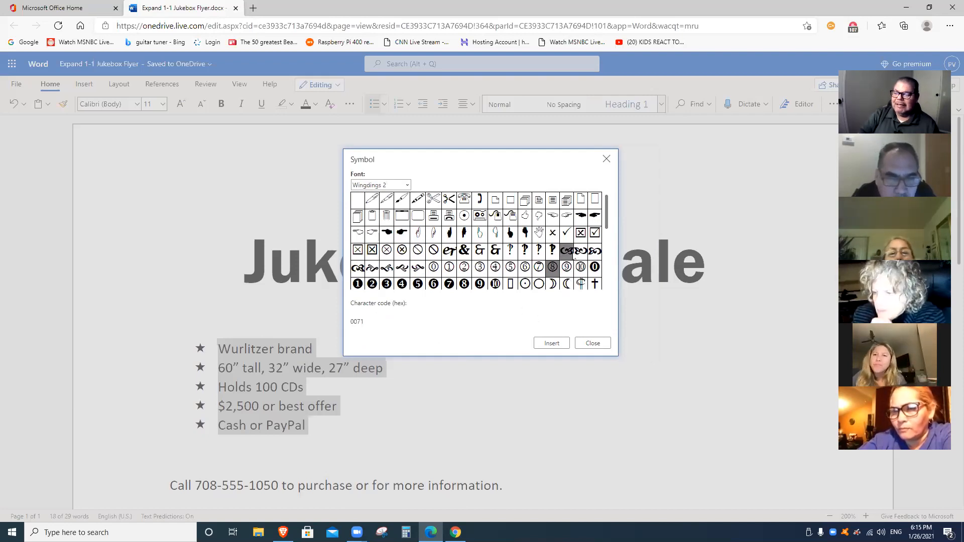
Step: Browse the Wingdings 3 symbols, and switch the symbol font to Webdings to look over its characters again
click(407, 186)
scroll(405, 346, down, 10)
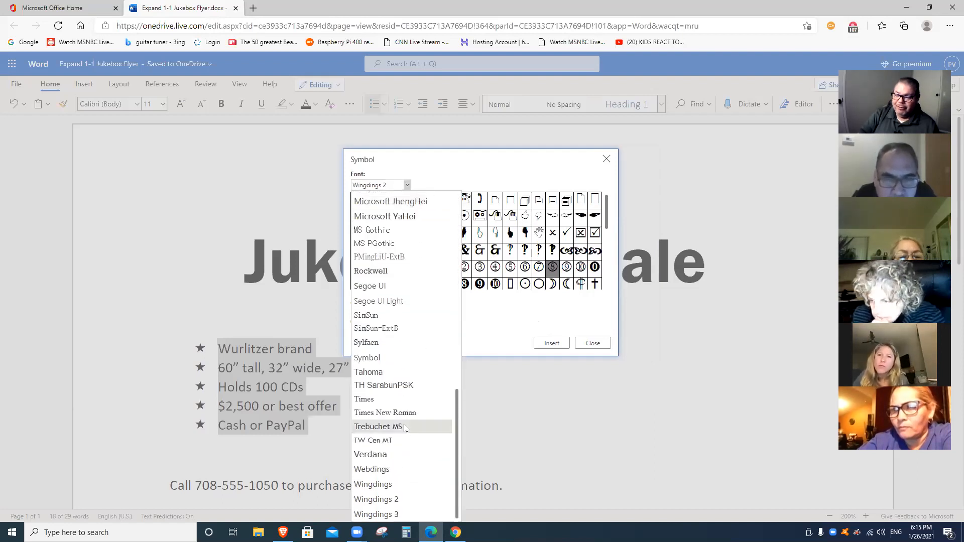
click(392, 514)
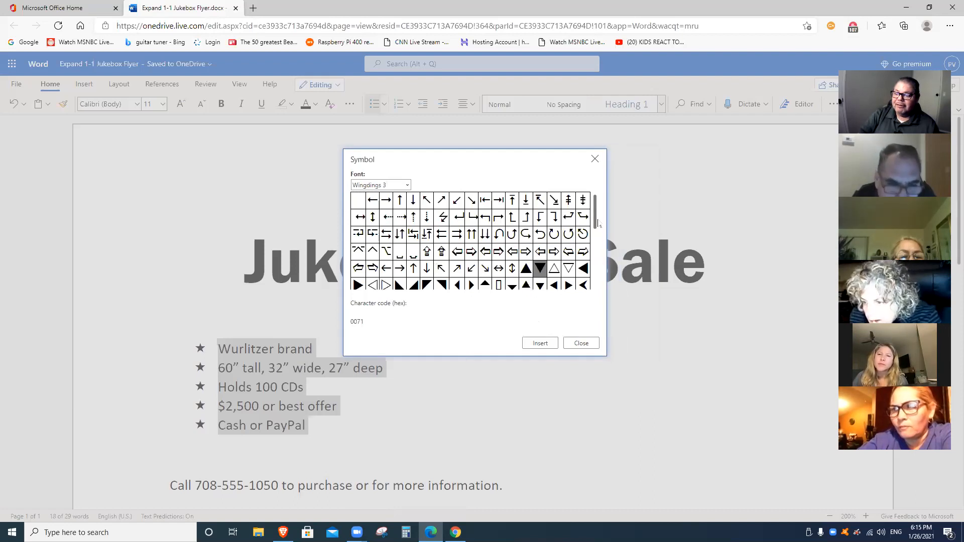
mouse_move(595, 225)
mouse_down()
mouse_move(595, 286)
mouse_move(600, 215)
mouse_up()
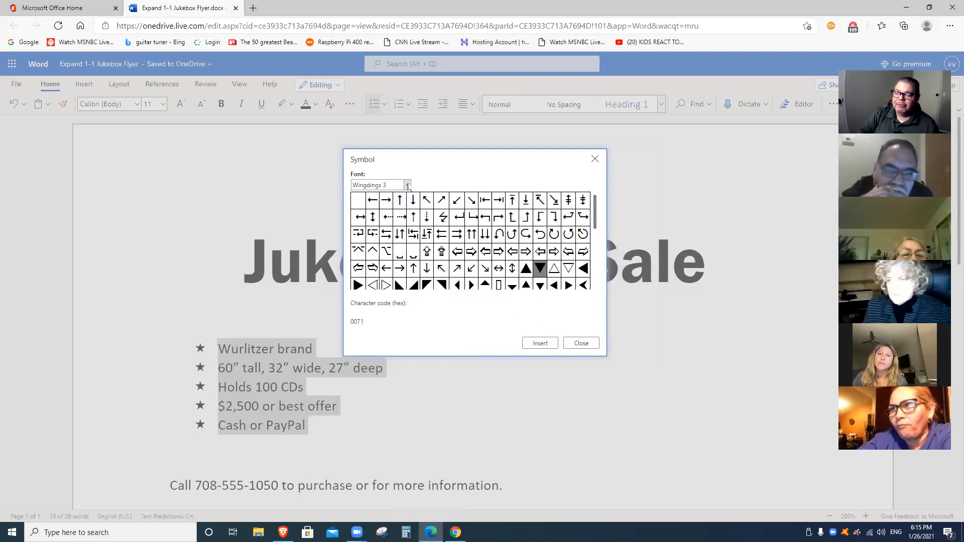
click(408, 185)
scroll(399, 382, down, 10)
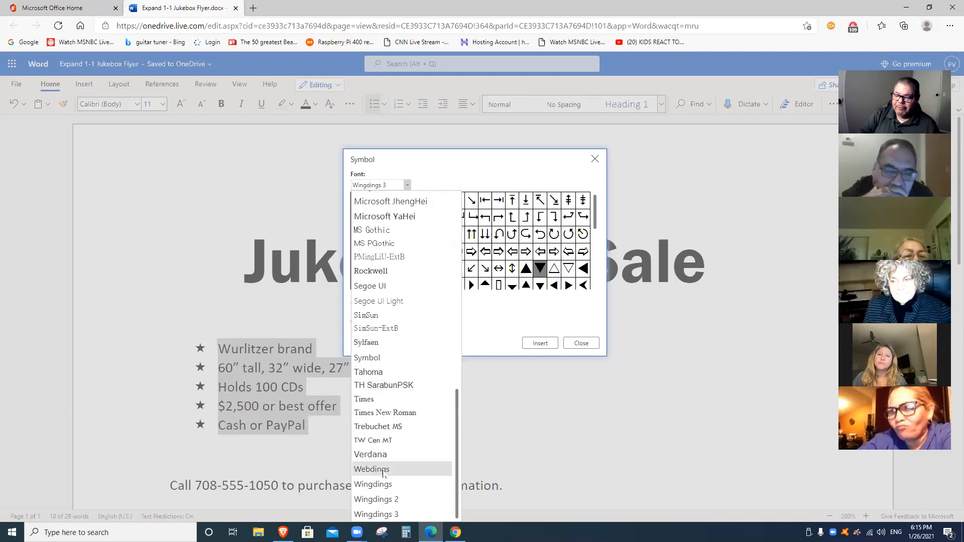
click(384, 470)
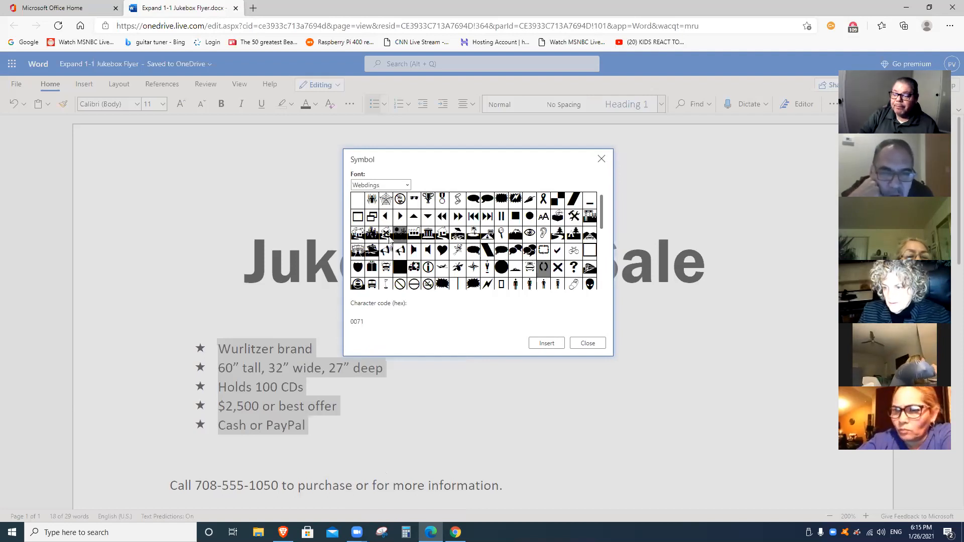
Step: Apply the cassette tape symbol, character code 0039 in Wingdings 2, as the bullet for the selected five lines
click(406, 185)
scroll(422, 429, down, 5)
scroll(422, 429, down, 5)
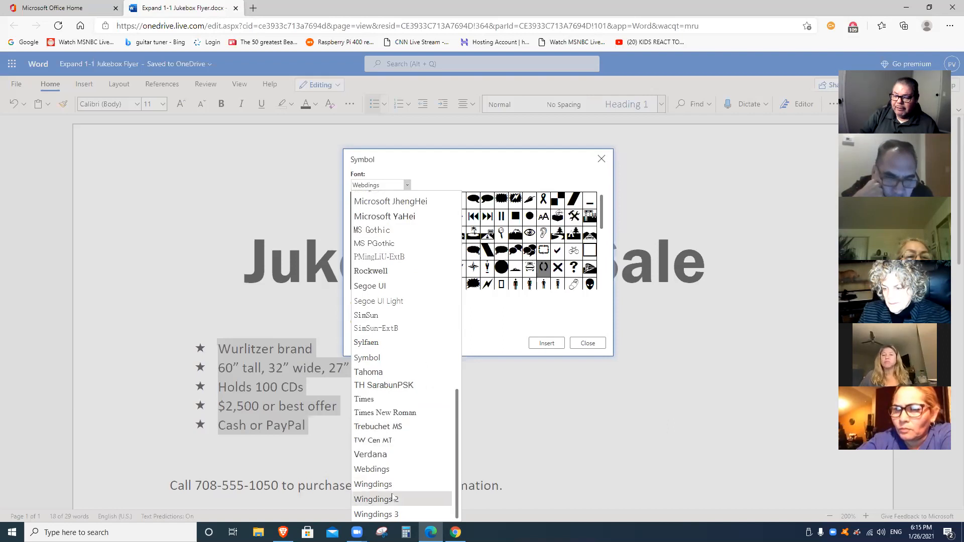
click(392, 499)
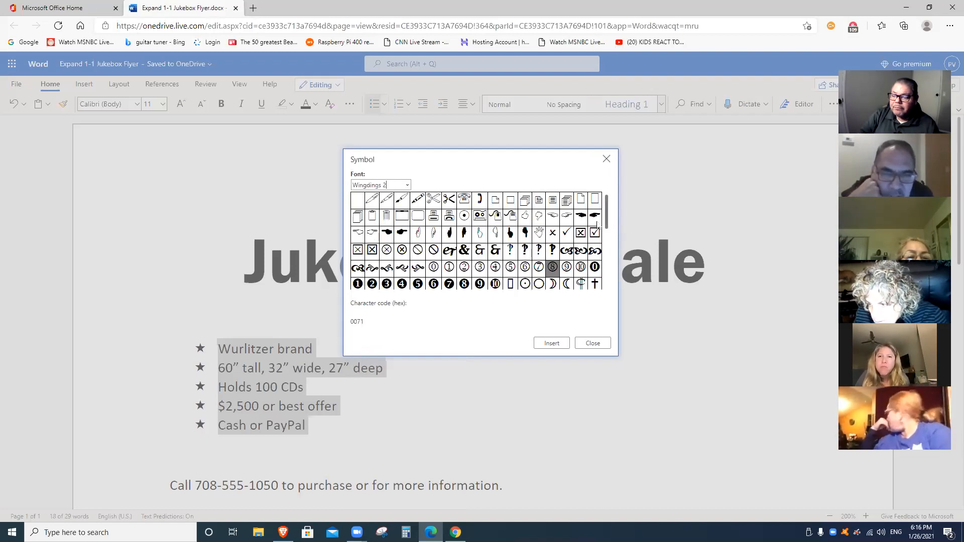
click(480, 215)
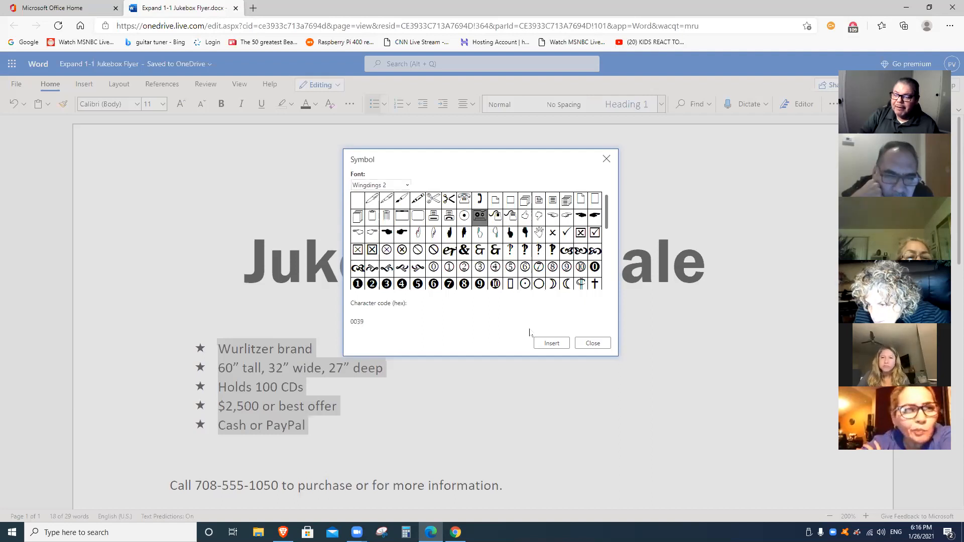
click(543, 339)
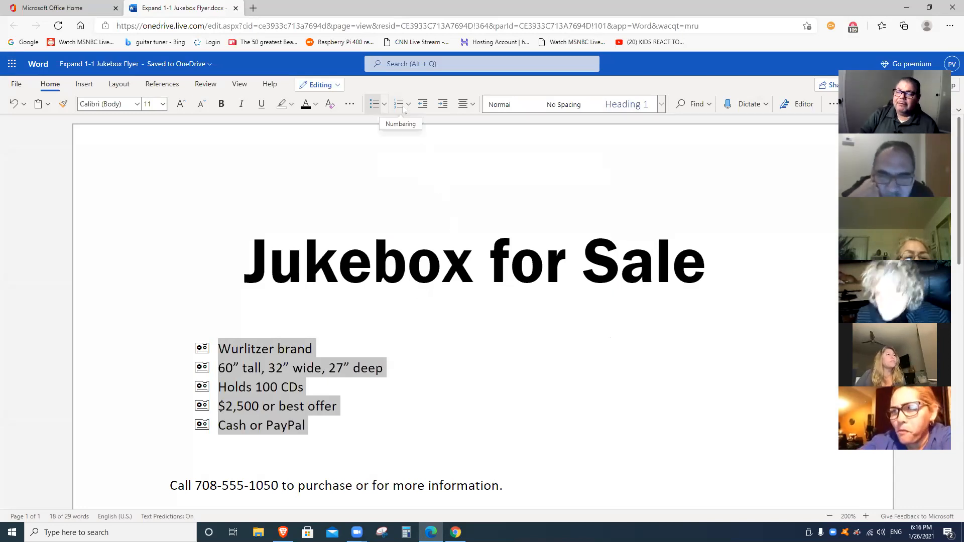
Step: Define a new bullet for the list using the circled dot symbol, character code 0038 in Wingdings 2
click(387, 106)
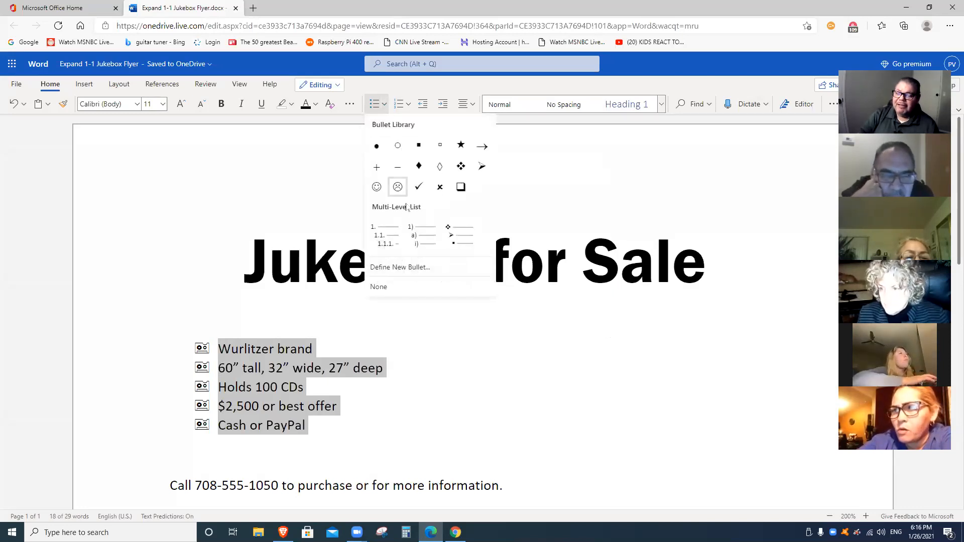
click(406, 267)
click(418, 221)
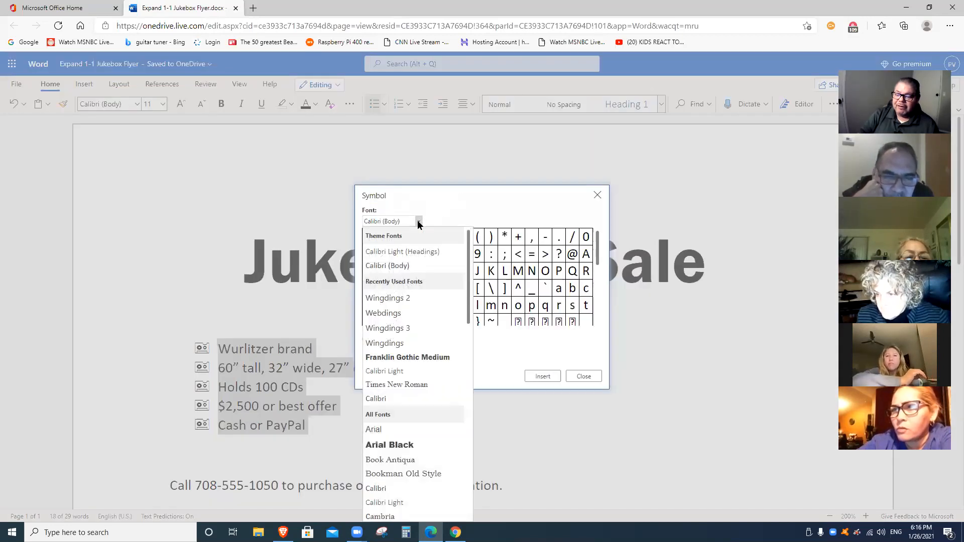
click(415, 299)
click(475, 252)
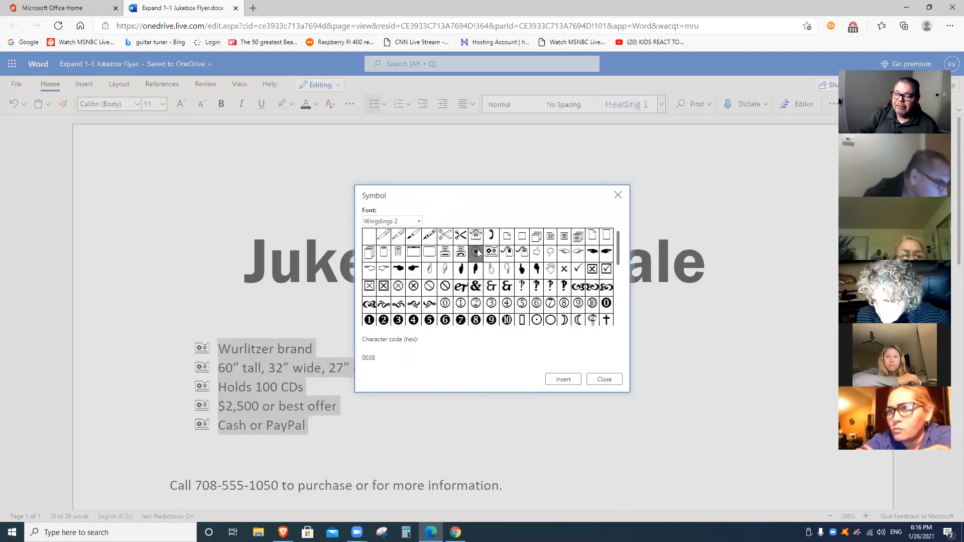
click(562, 377)
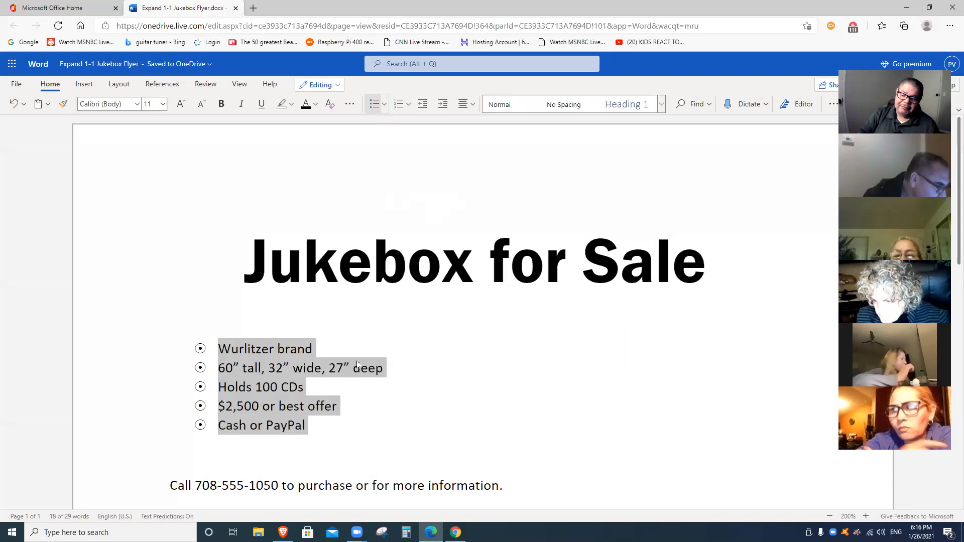
click(466, 388)
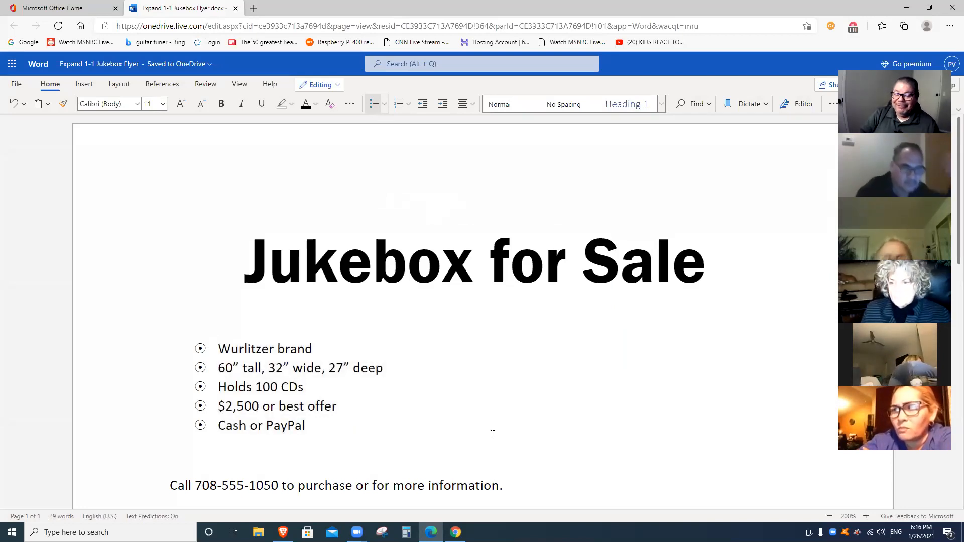
Step: Try font size 24 on the five bulleted lines from "Wurlitzer brand" to "Cash or PayPal", and settle on size 20
drag(226, 391, 201, 349)
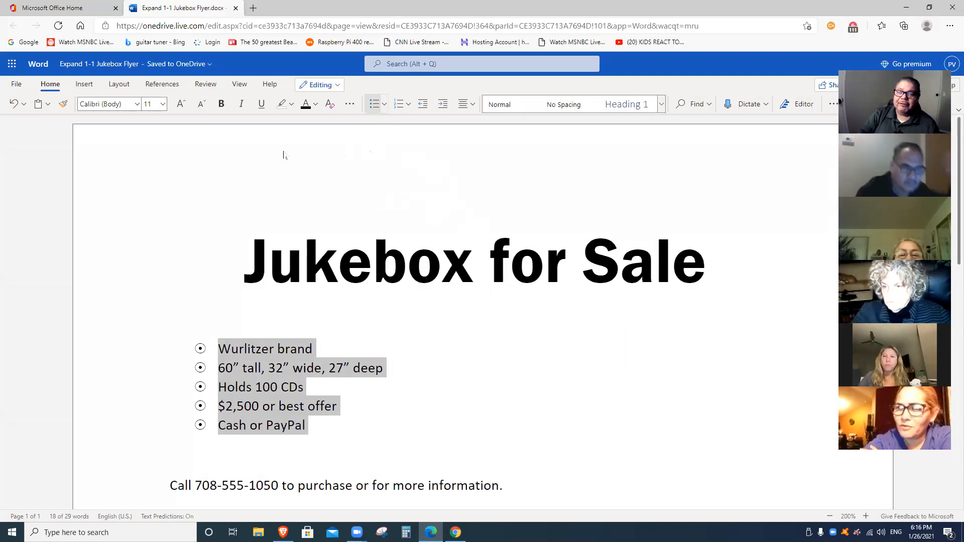
click(163, 104)
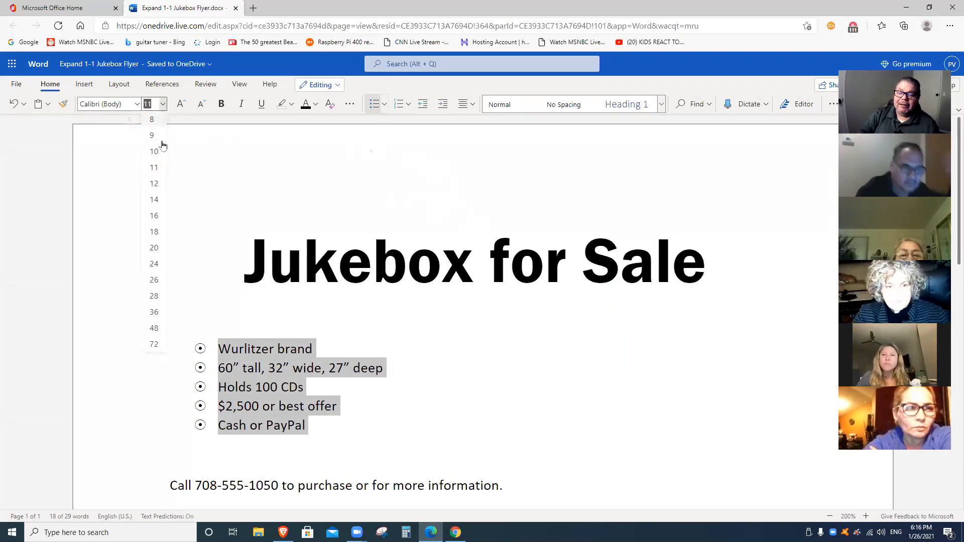
click(155, 263)
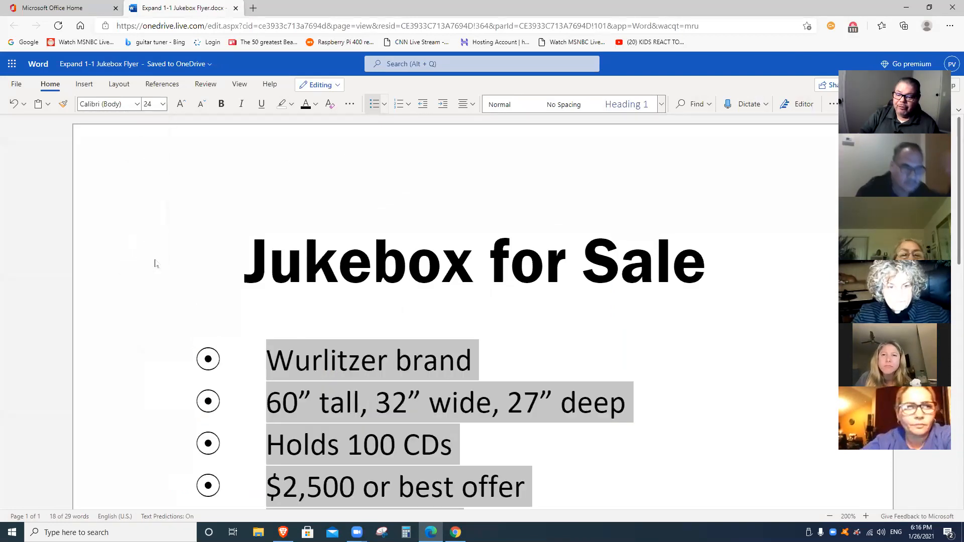
click(163, 104)
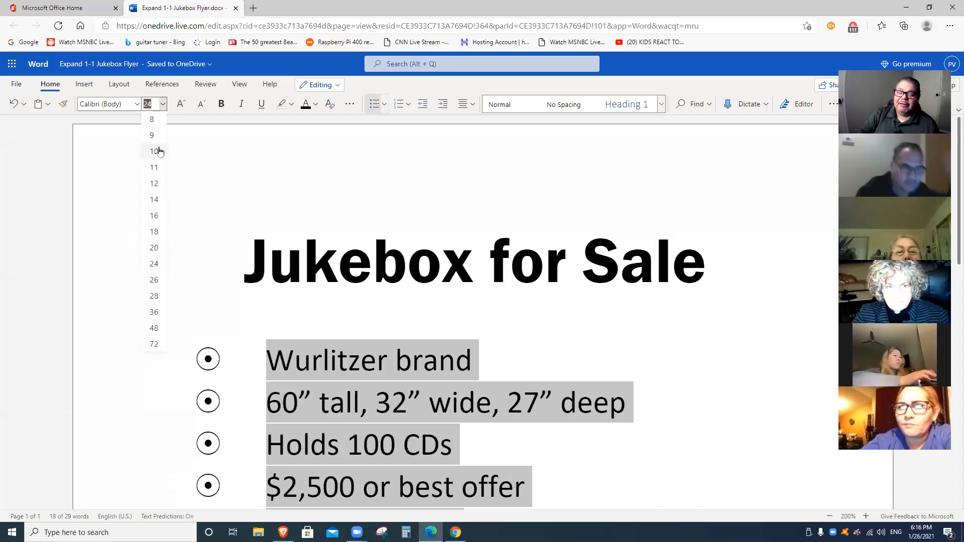
click(154, 248)
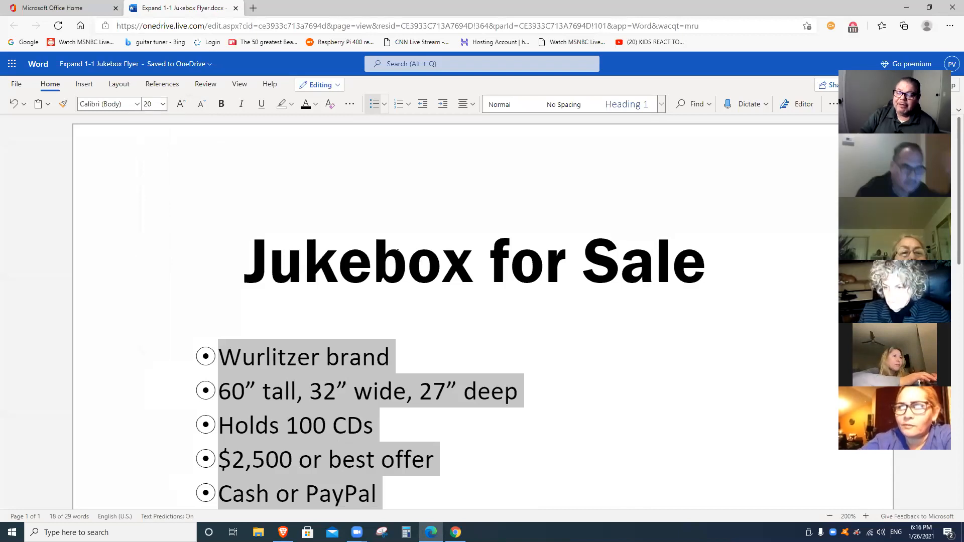
Step: Change the font of the five bulleted lines to Franklin Gothic Medium and deselect the text
click(137, 104)
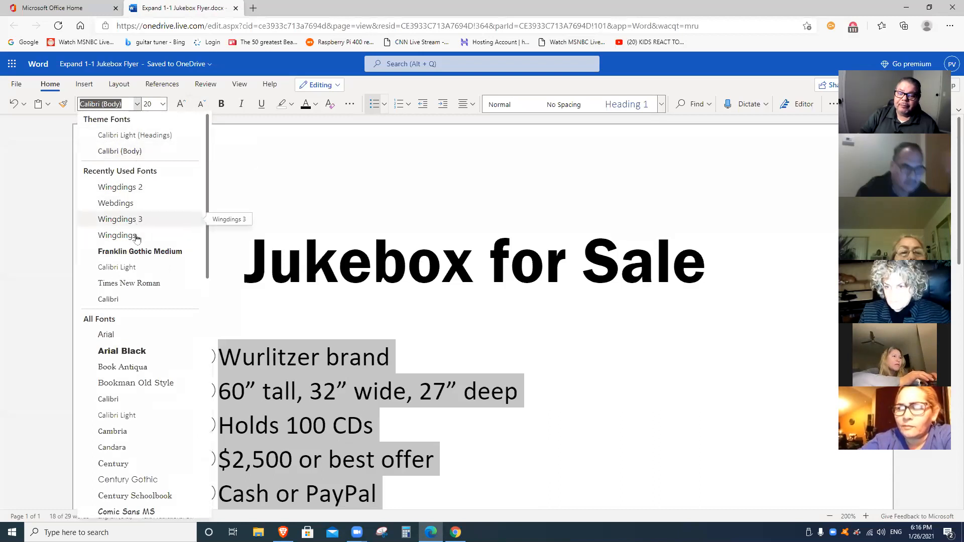
click(157, 253)
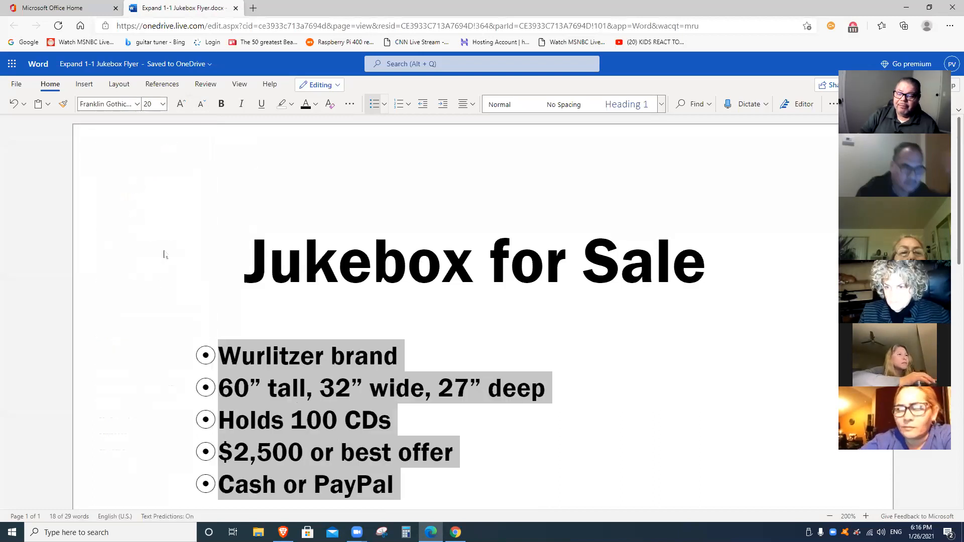
click(635, 369)
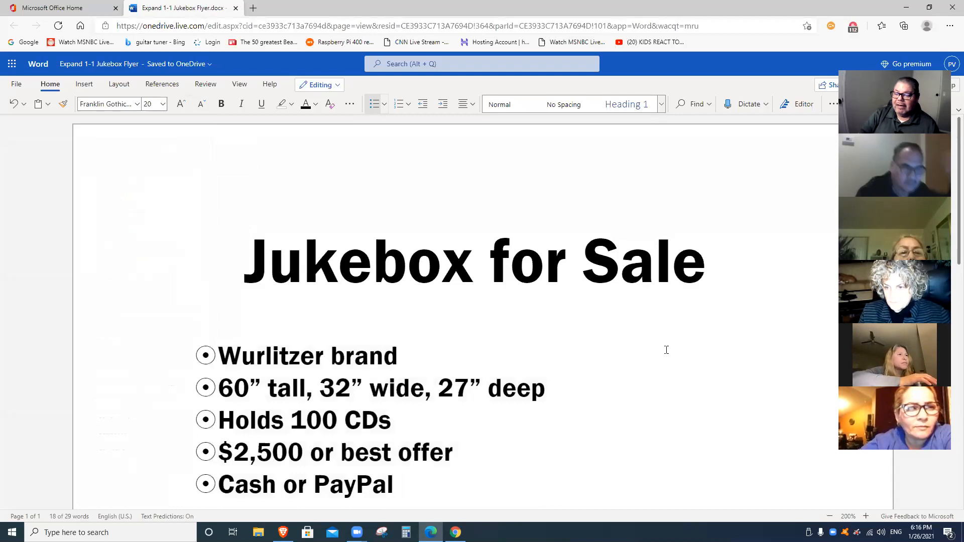
Step: Center the contact line below the bulleted list, which invites readers to call to purchase or for more information
scroll(666, 350, down, 1)
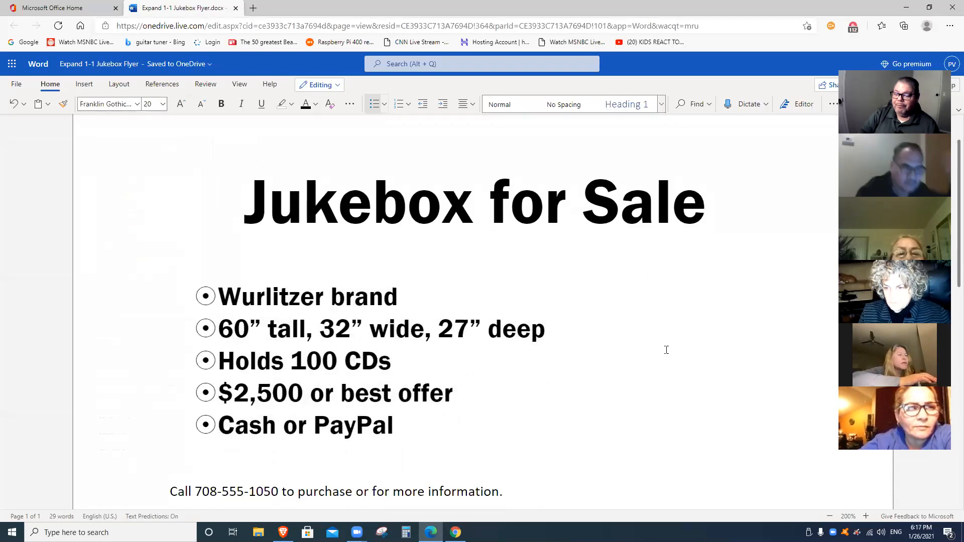
scroll(667, 350, down, 2)
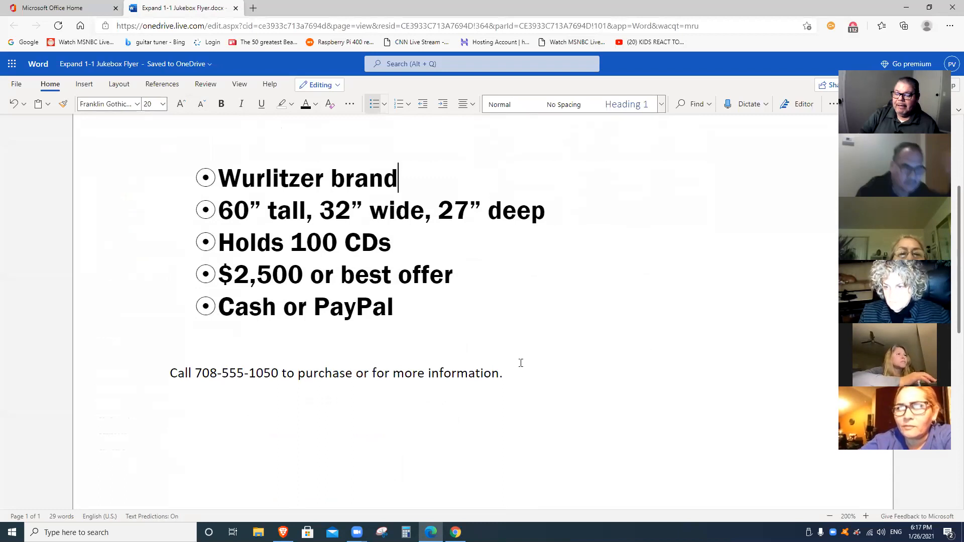
click(169, 375)
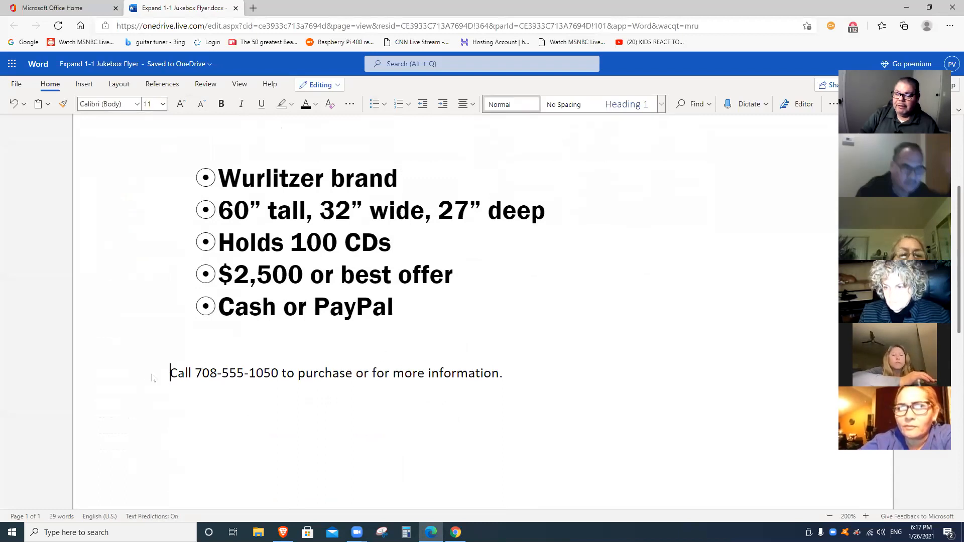
drag(169, 375, 534, 377)
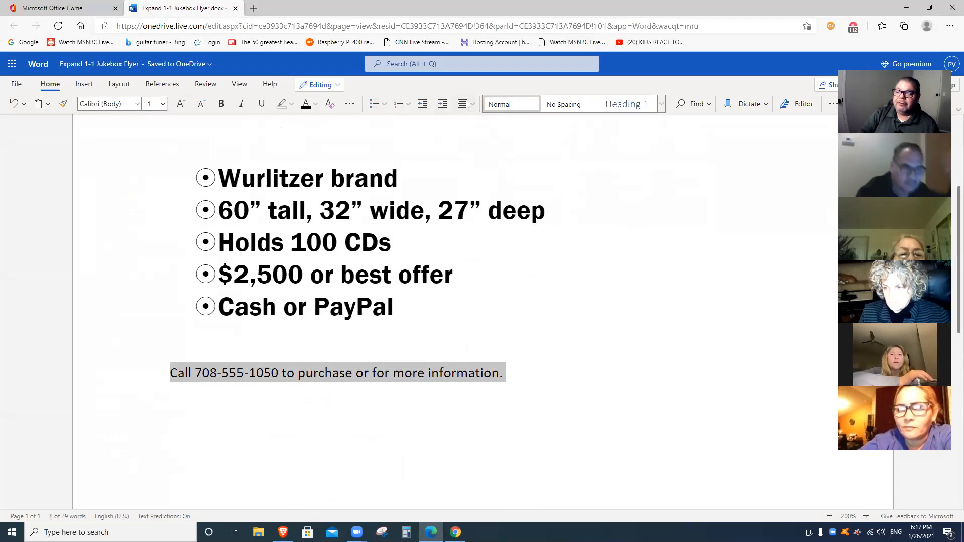
click(467, 104)
click(485, 144)
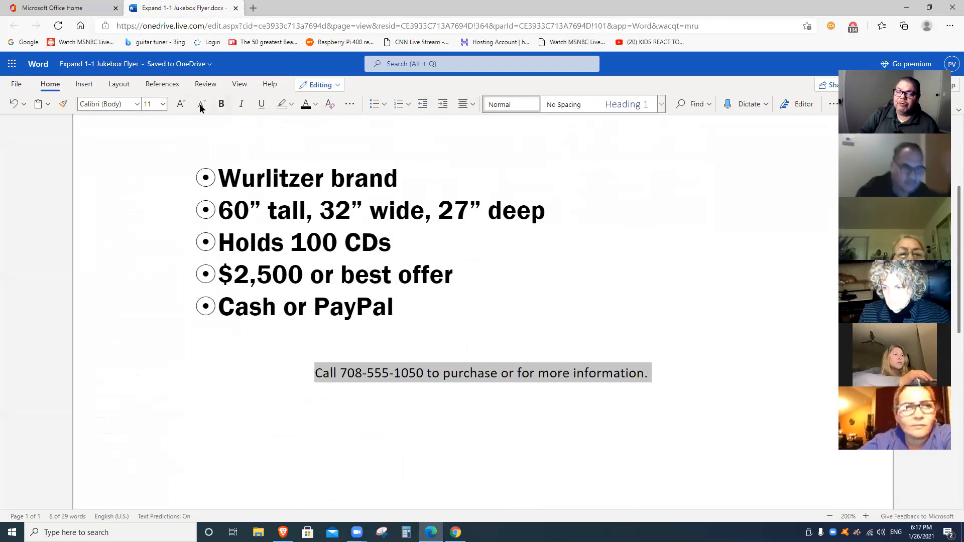
Step: Format the centered contact line in Franklin Gothic Medium at font size 28
click(163, 104)
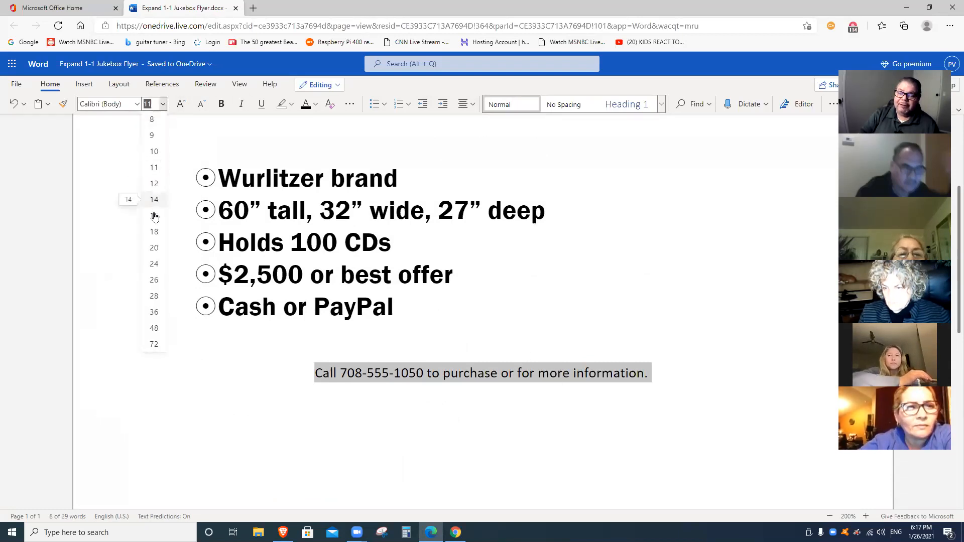
click(154, 297)
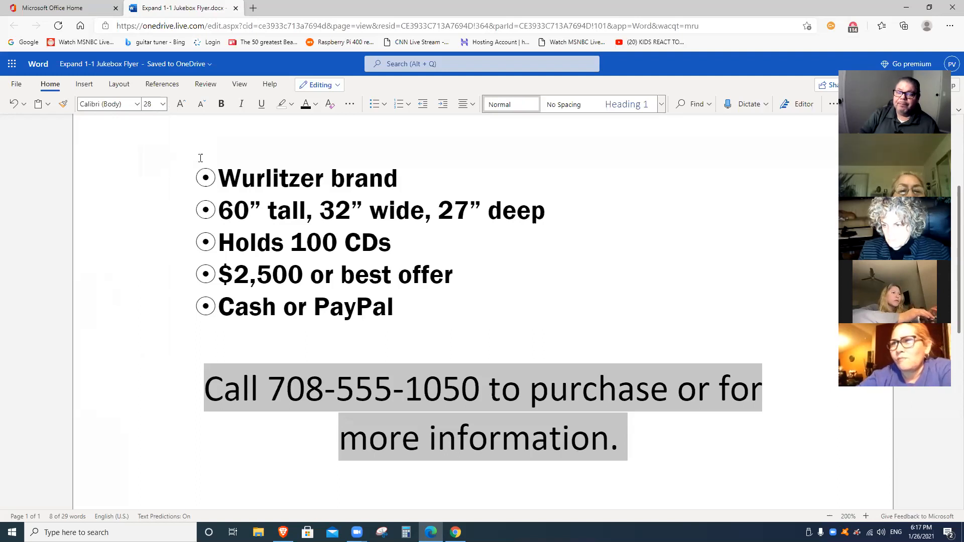
click(137, 104)
click(147, 188)
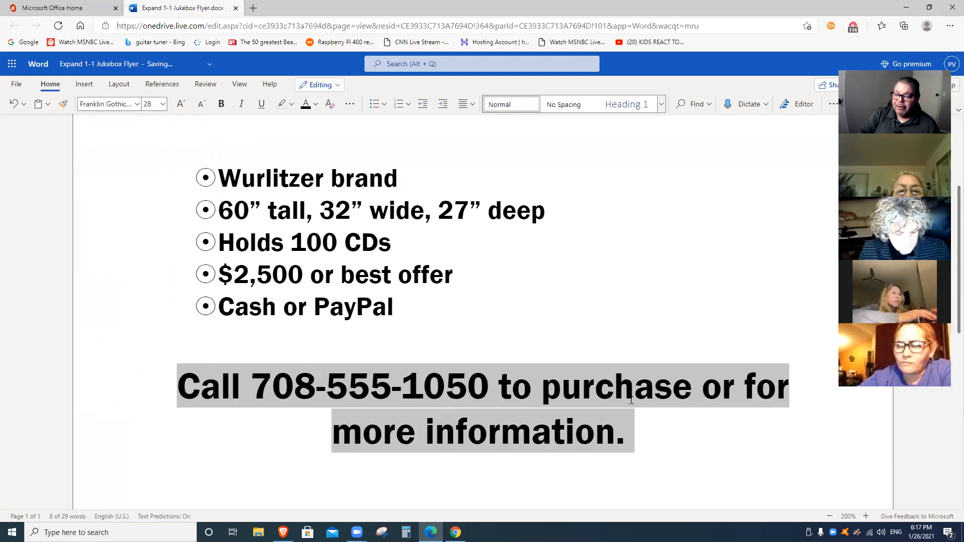
Step: Review the whole flyer layout at 80% zoom, then set the zoom to 110%
scroll(704, 435, up, 3)
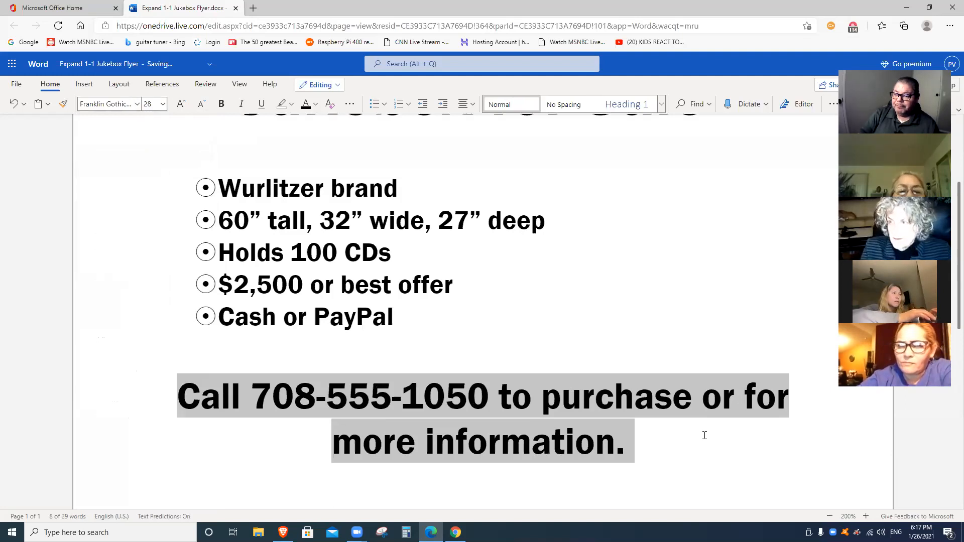
scroll(704, 435, down, 3)
click(833, 516)
click(833, 516)
click(833, 516)
click(832, 516)
click(833, 516)
click(832, 516)
click(833, 518)
click(833, 517)
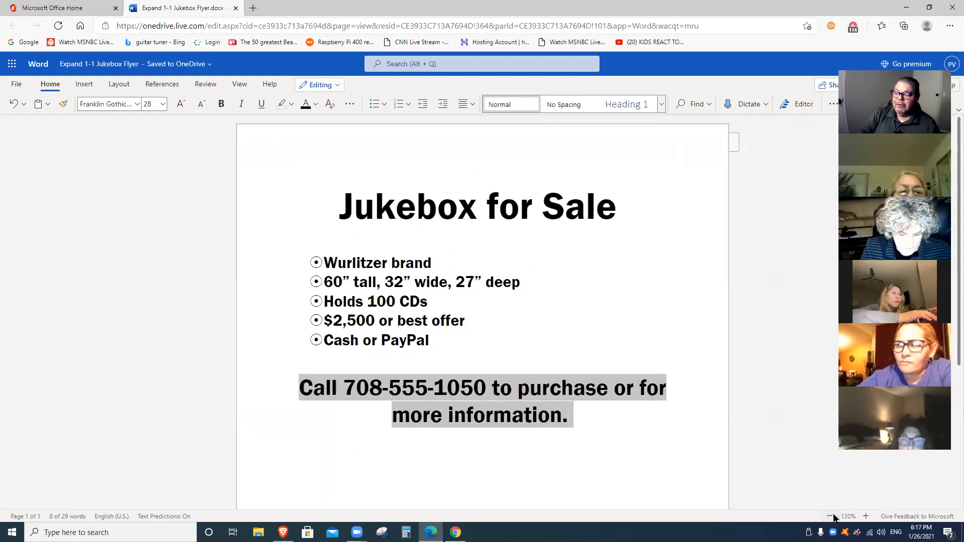
click(832, 516)
click(832, 517)
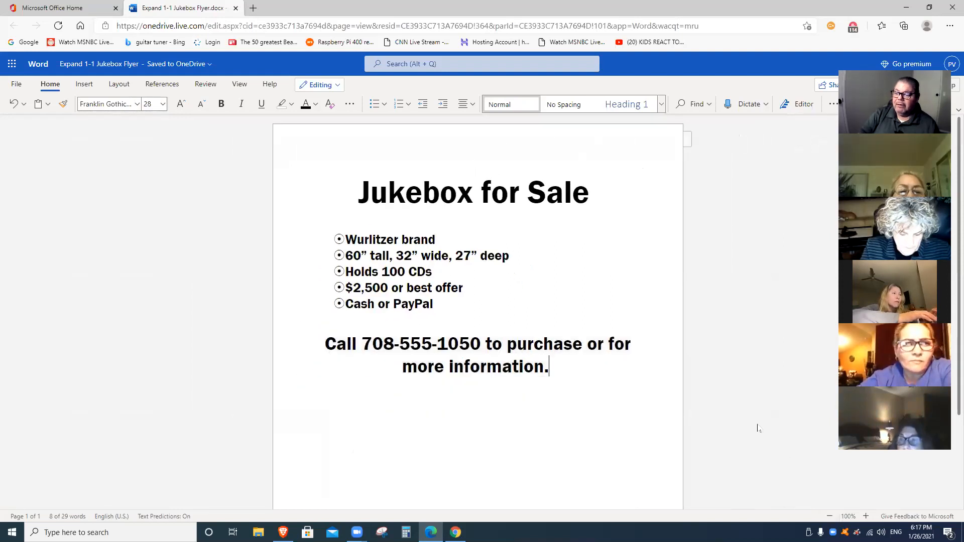
click(829, 516)
click(829, 517)
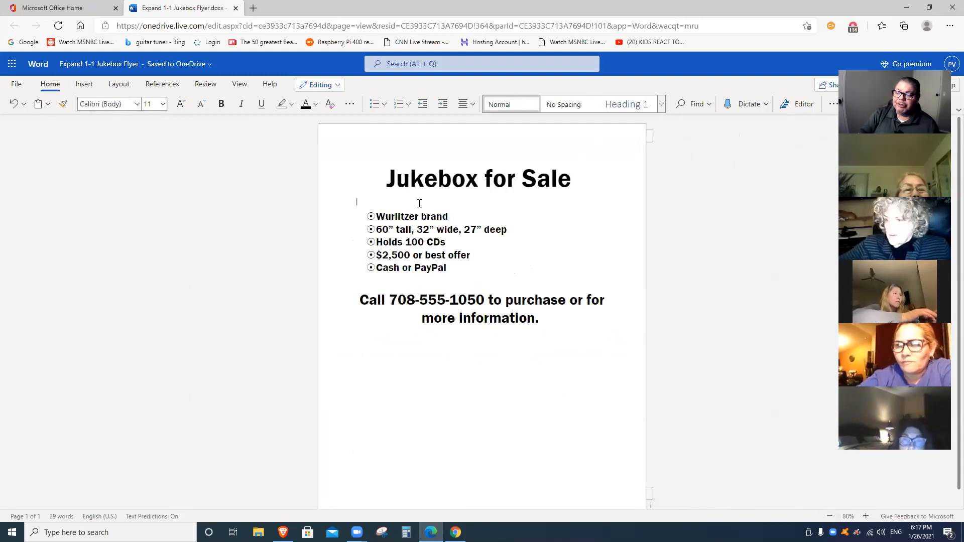
click(863, 517)
click(864, 517)
click(863, 517)
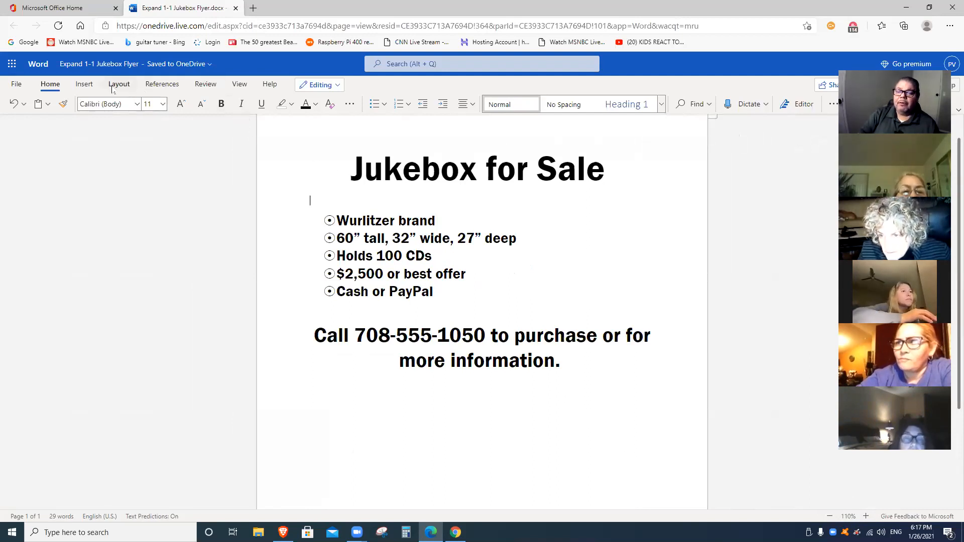
click(84, 84)
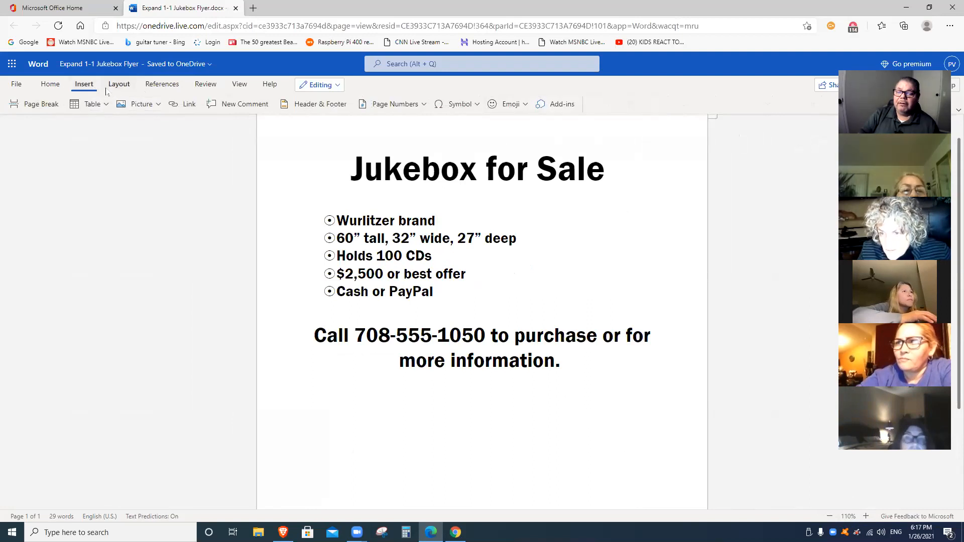
click(157, 105)
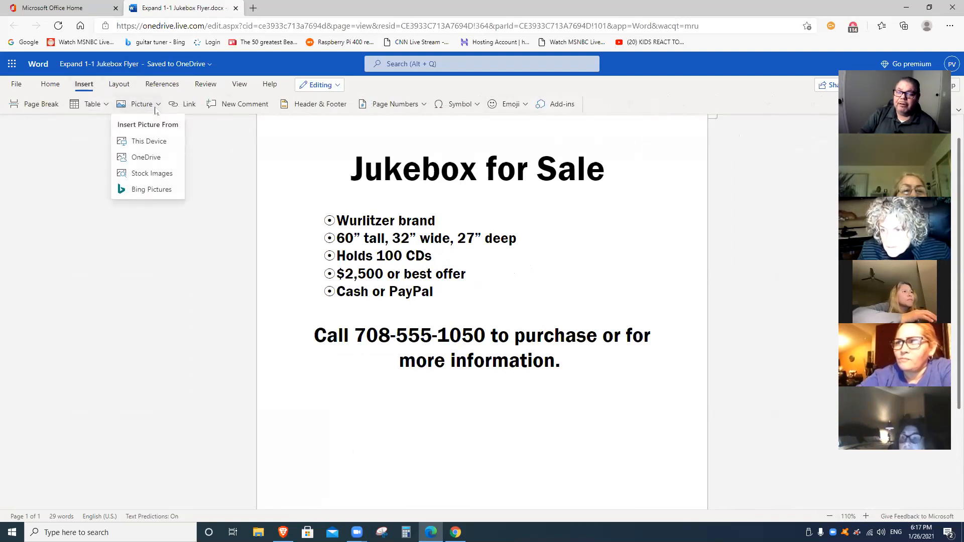
click(160, 191)
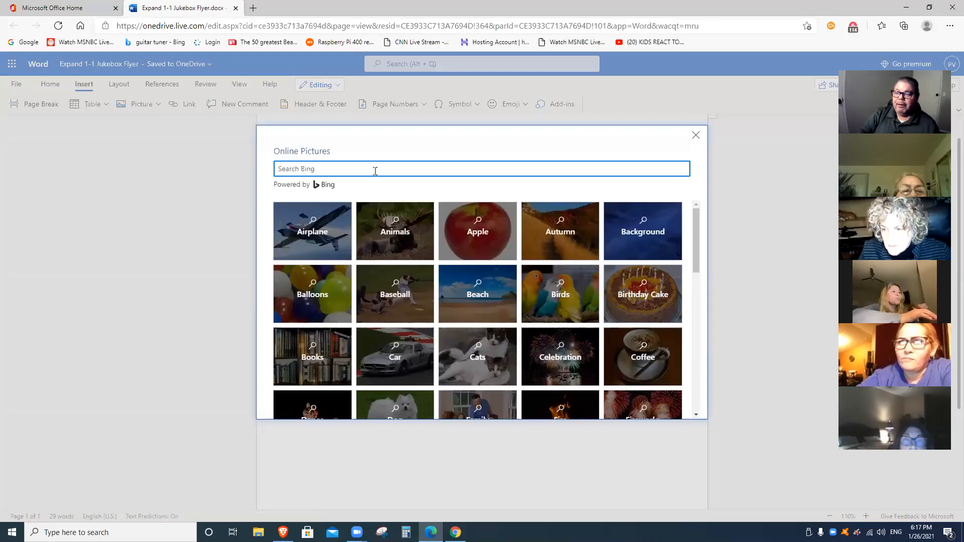
click(375, 171)
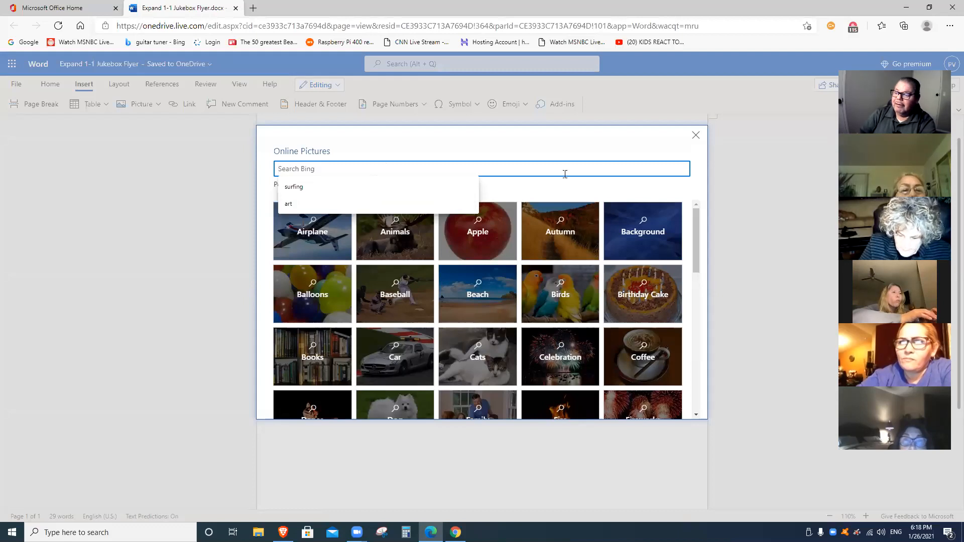
click(561, 145)
click(695, 136)
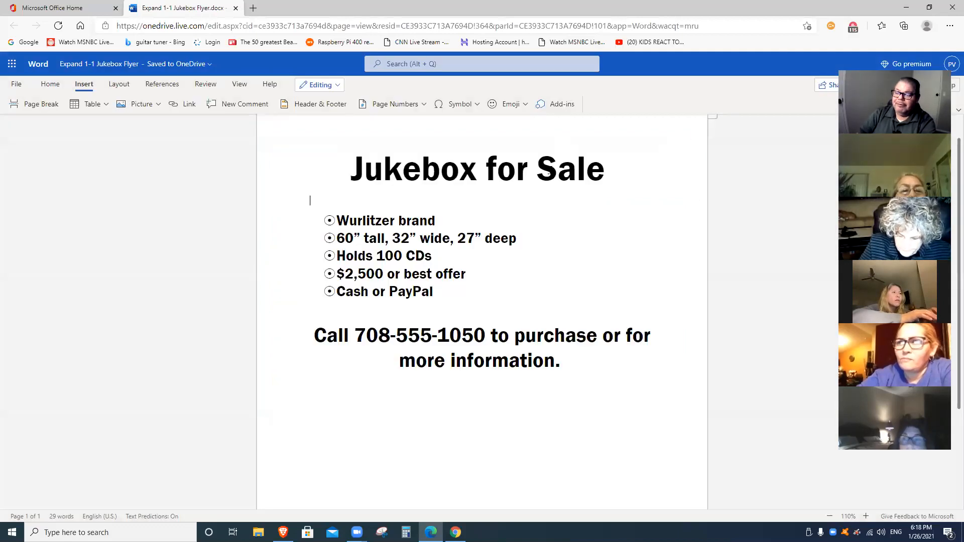
Step: Select the word "Wurlitzer" in the first bullet and search Bing Pictures for "Wurlitzer jukebox"
drag(394, 221, 336, 221)
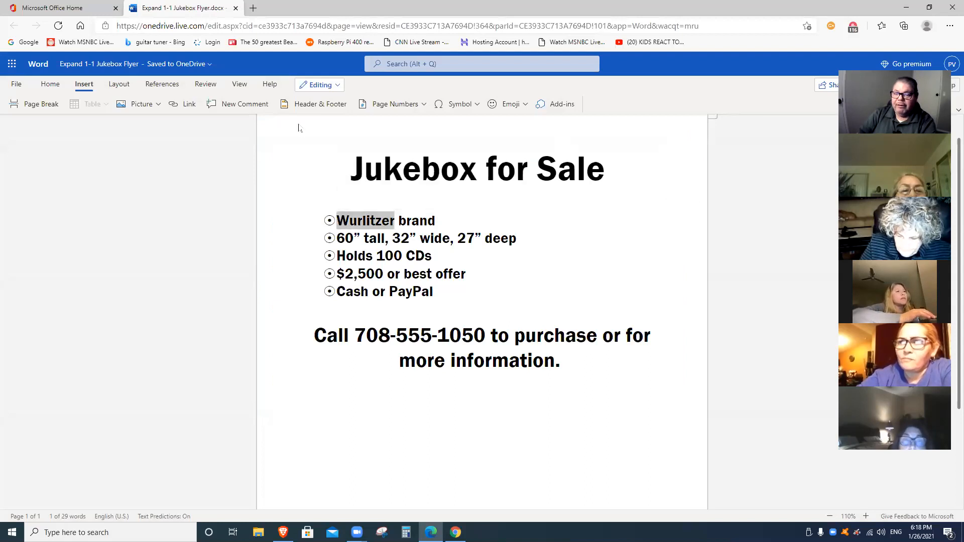
click(120, 84)
click(84, 84)
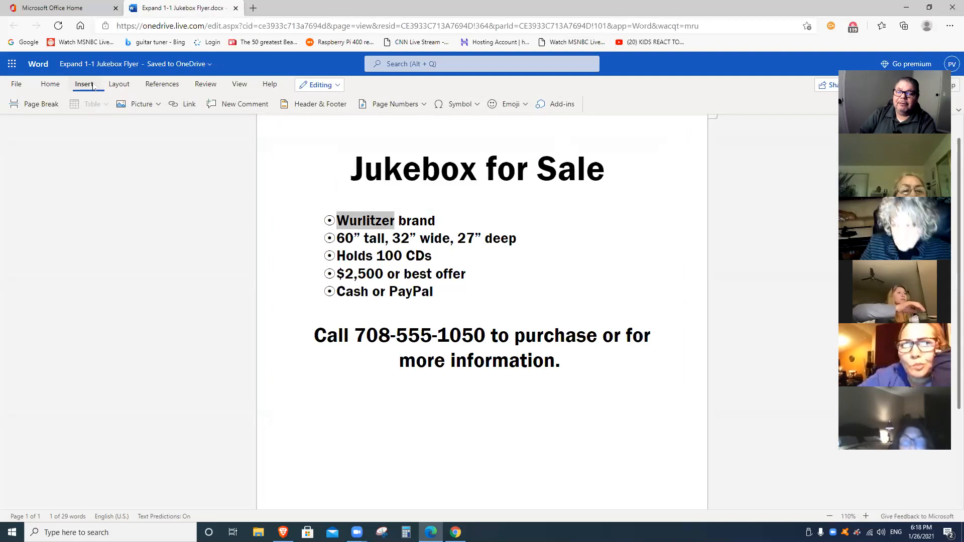
click(181, 104)
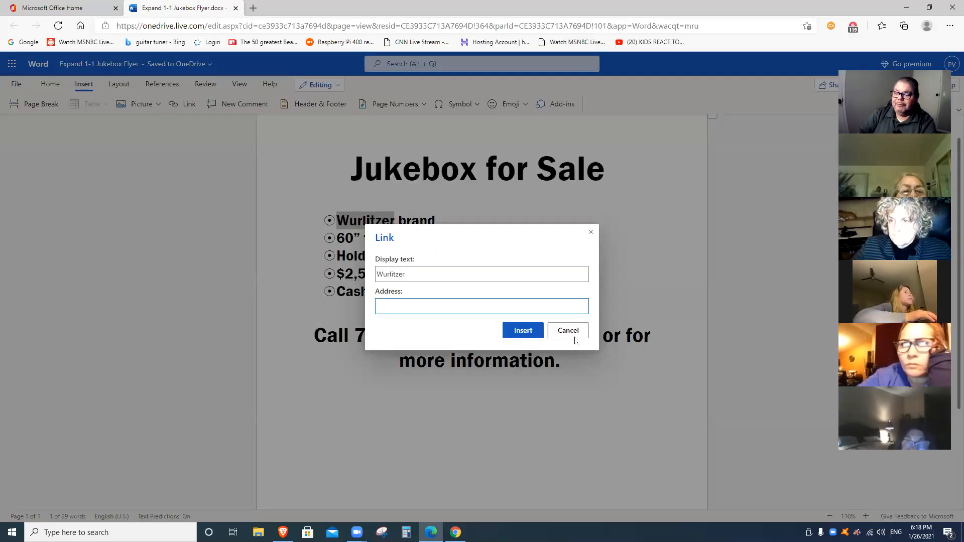
click(573, 331)
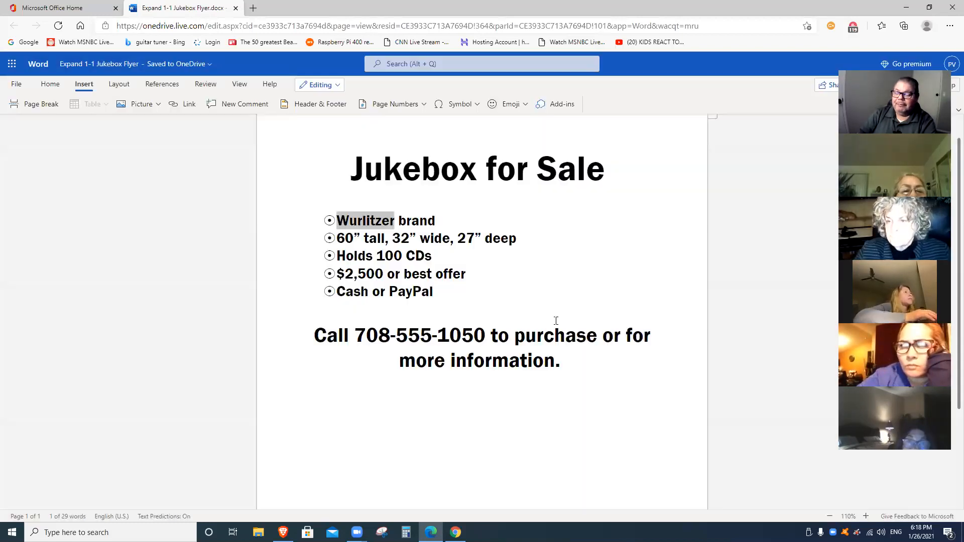
click(159, 104)
click(161, 183)
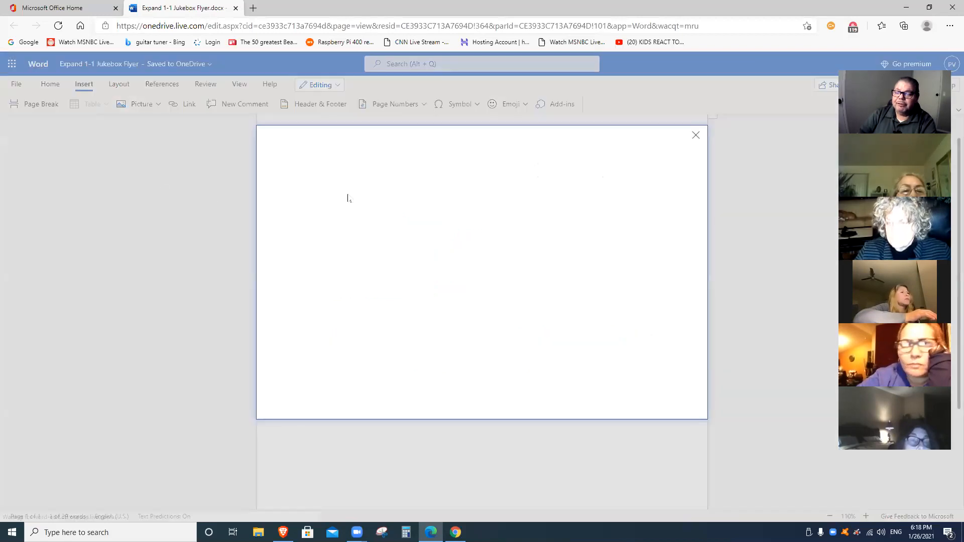
click(376, 171)
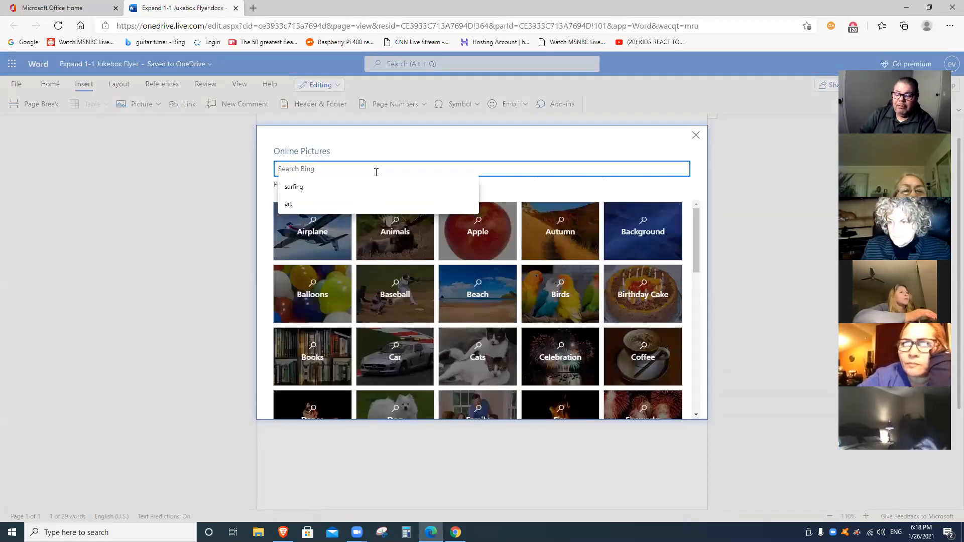
text(Wurlitzer juke)
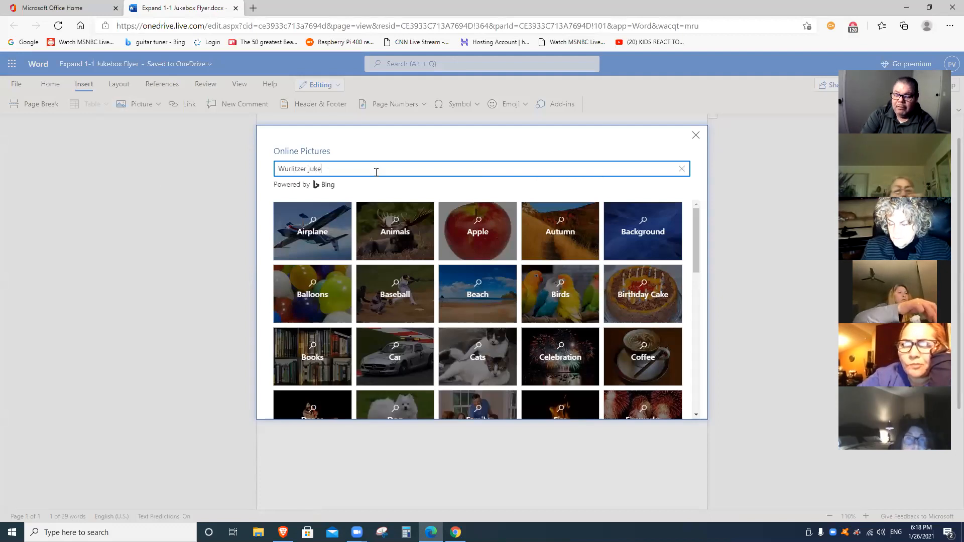
text(box)
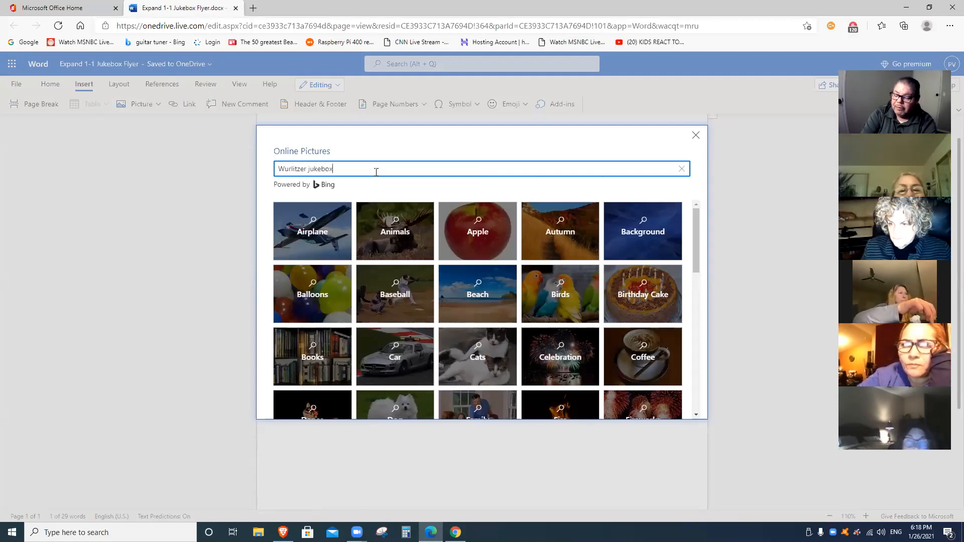
key(Return)
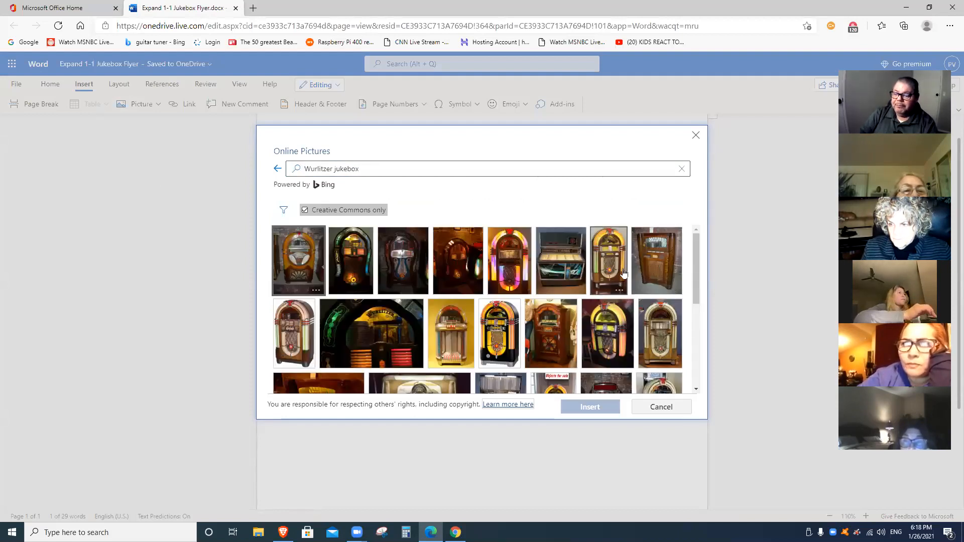
Step: Browse the Wurlitzer jukebox results and insert the glowing orange-and-yellow jukebox on a black background in place of the selected word "Wurlitzer"
scroll(623, 276, down, 5)
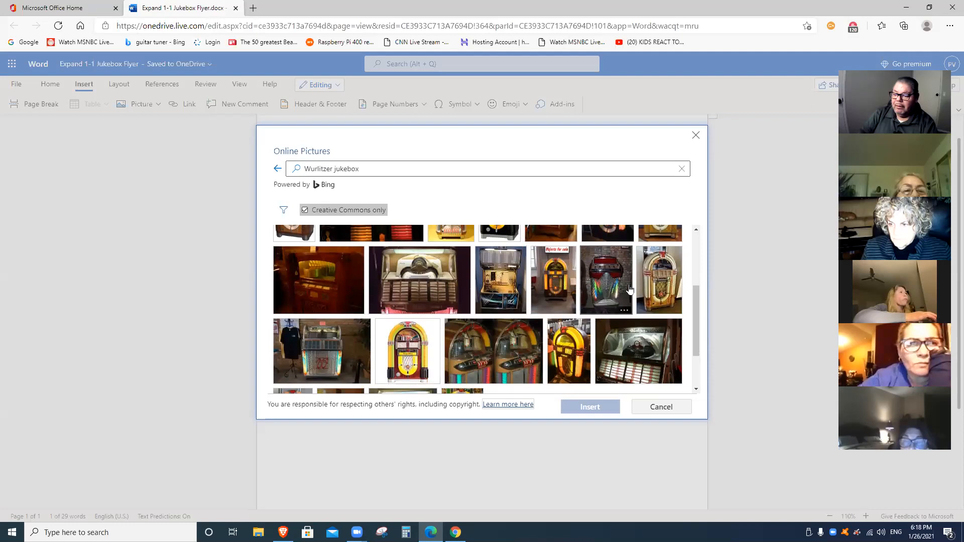
scroll(630, 287, down, 3)
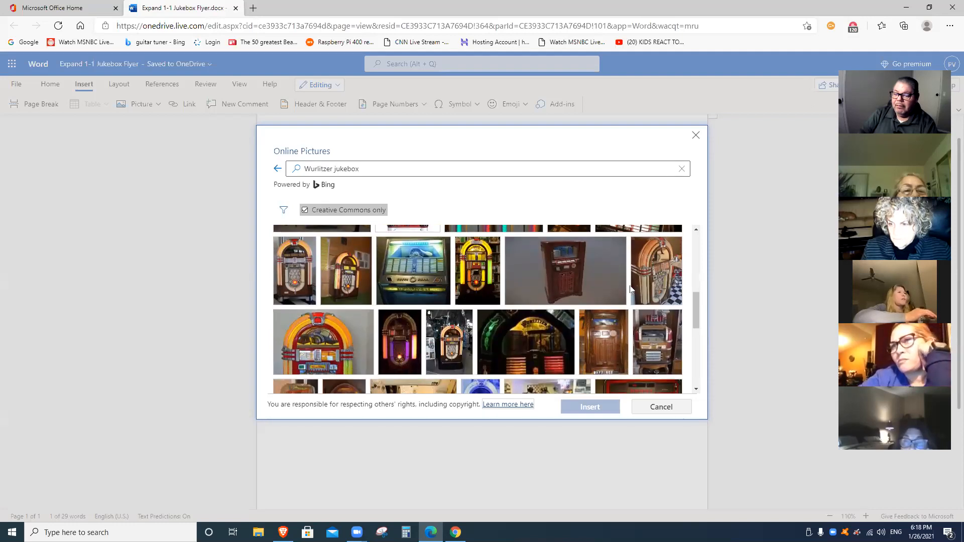
scroll(607, 296, down, 5)
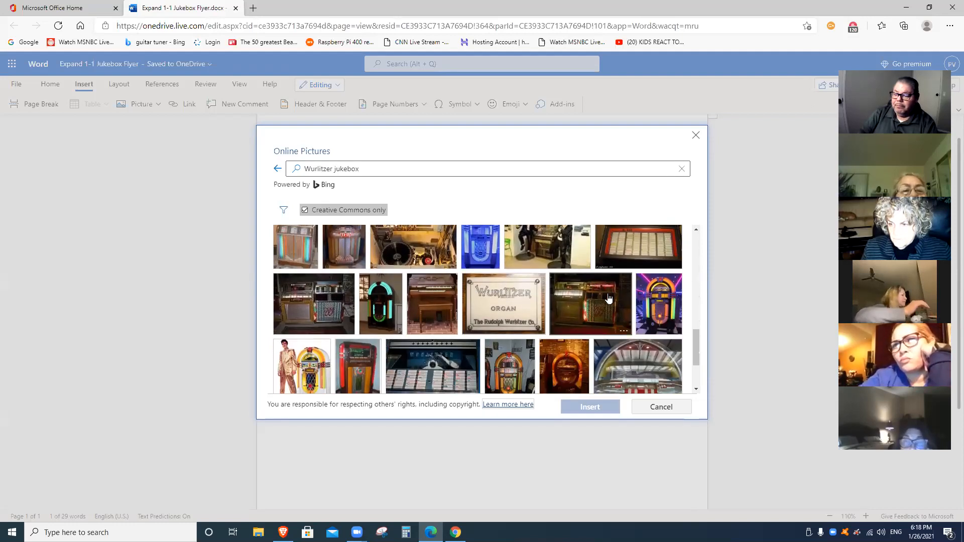
scroll(617, 300, down, 3)
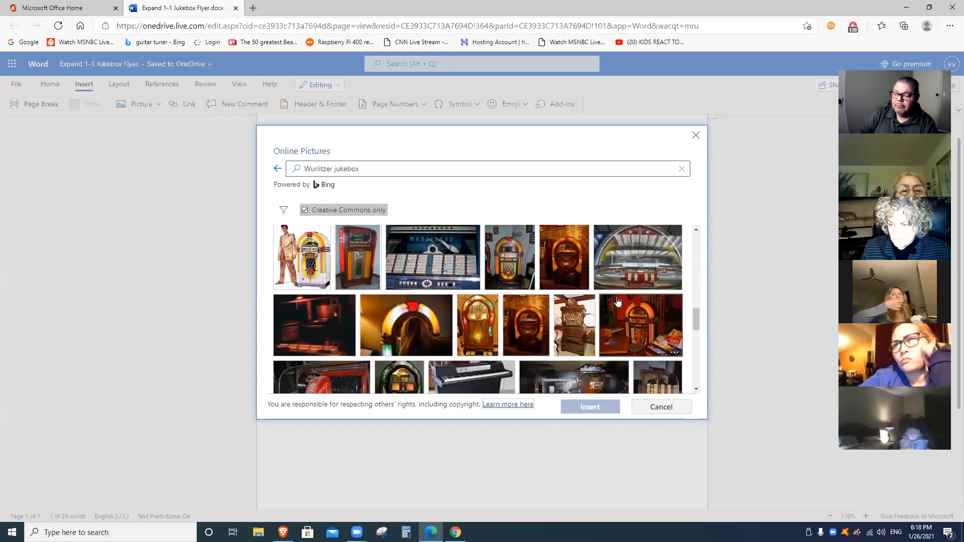
scroll(618, 300, up, 1)
scroll(617, 300, down, 5)
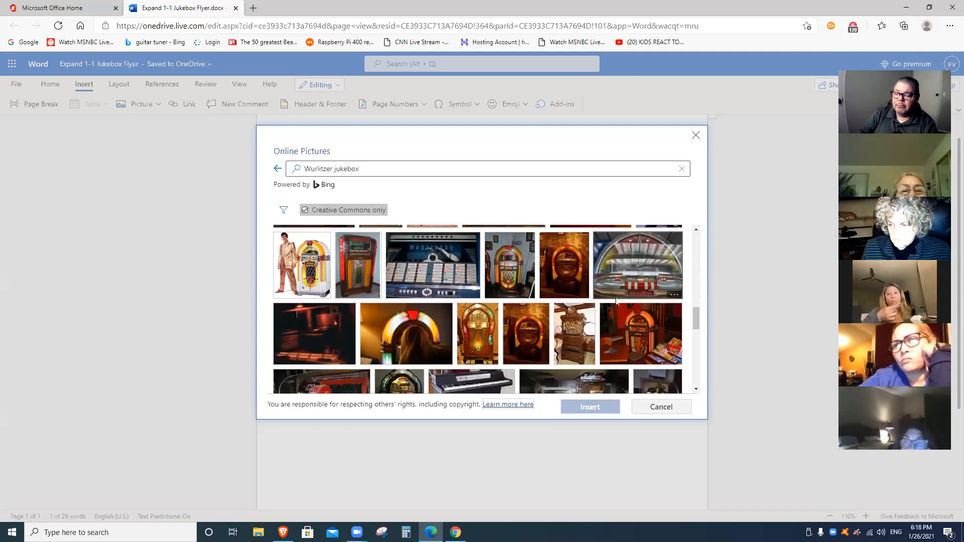
scroll(615, 304, down, 5)
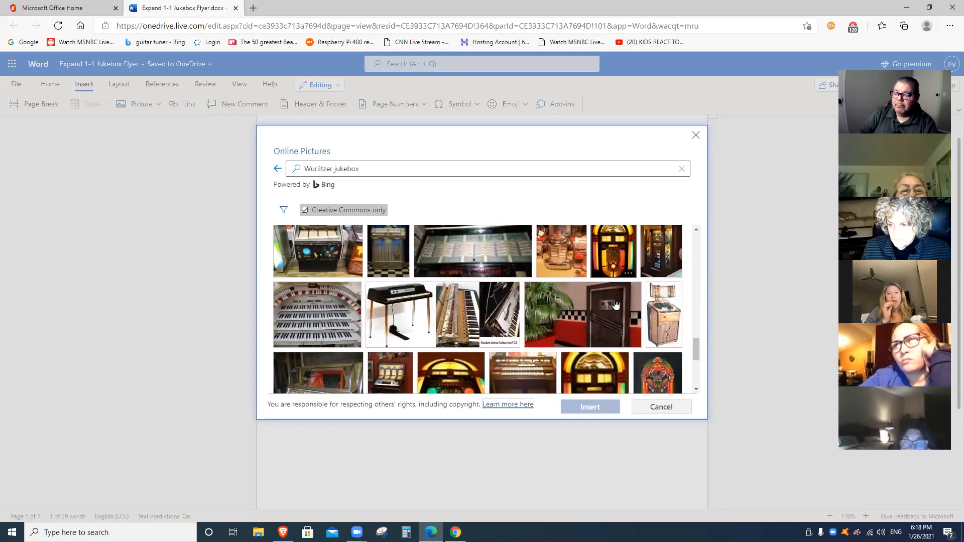
scroll(614, 300, down, 5)
scroll(616, 305, down, 5)
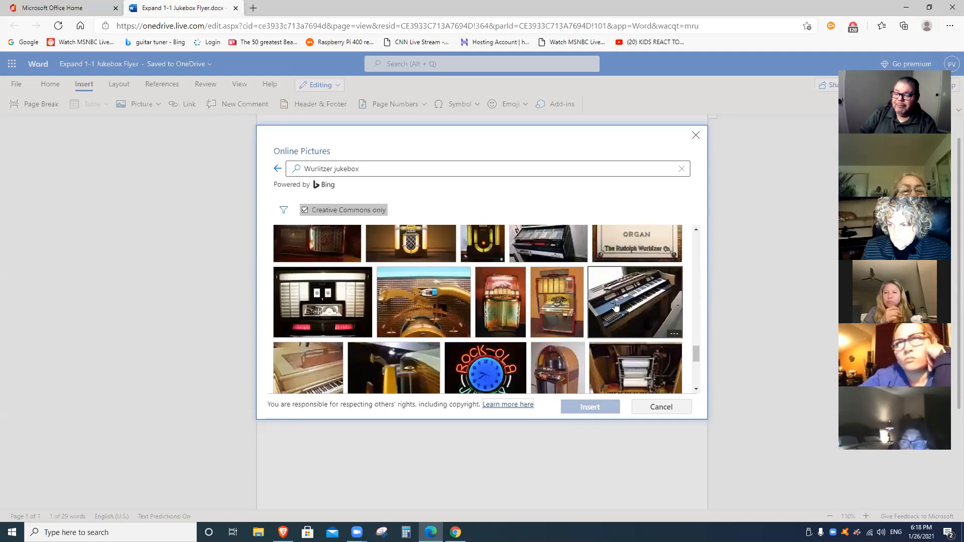
scroll(618, 303, down, 3)
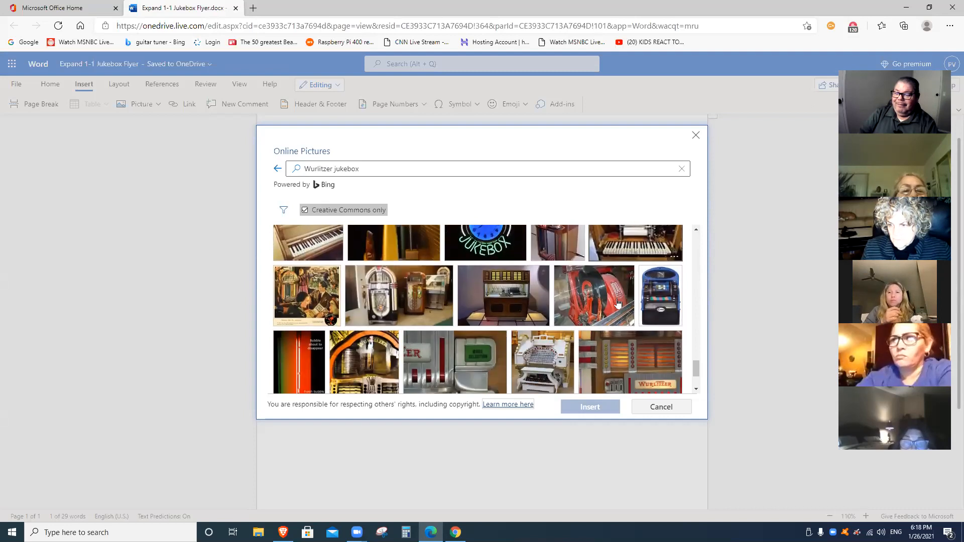
scroll(618, 301, up, 2)
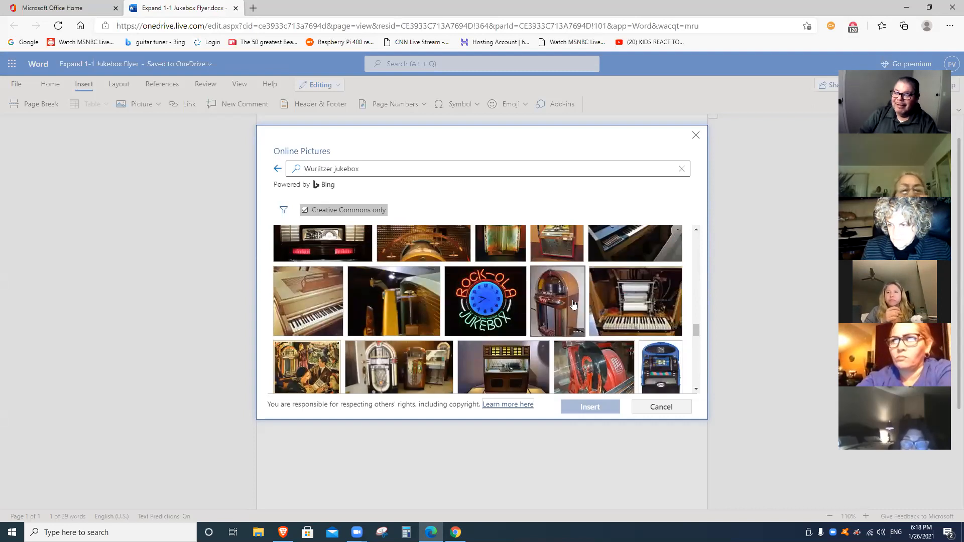
scroll(575, 305, down, 3)
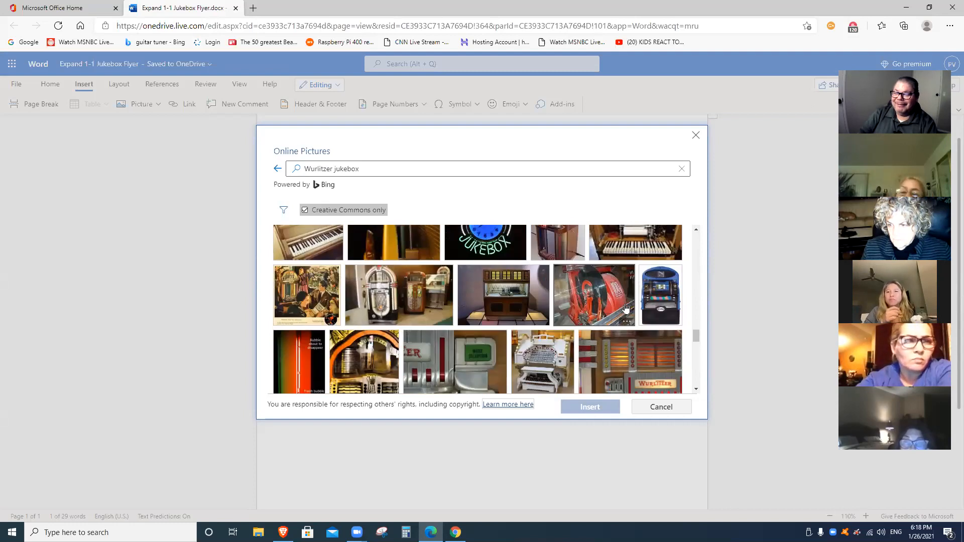
scroll(626, 308, down, 2)
scroll(626, 308, down, 4)
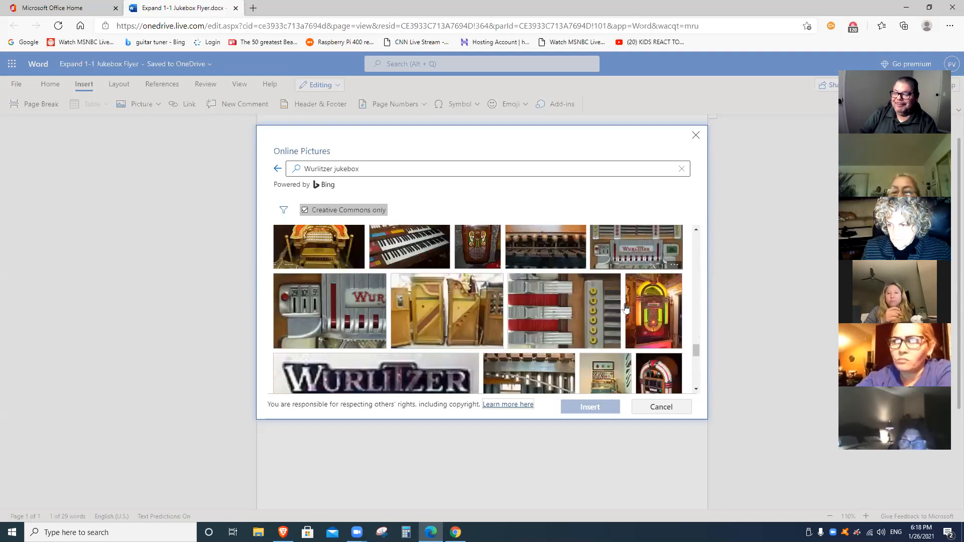
scroll(670, 318, down, 4)
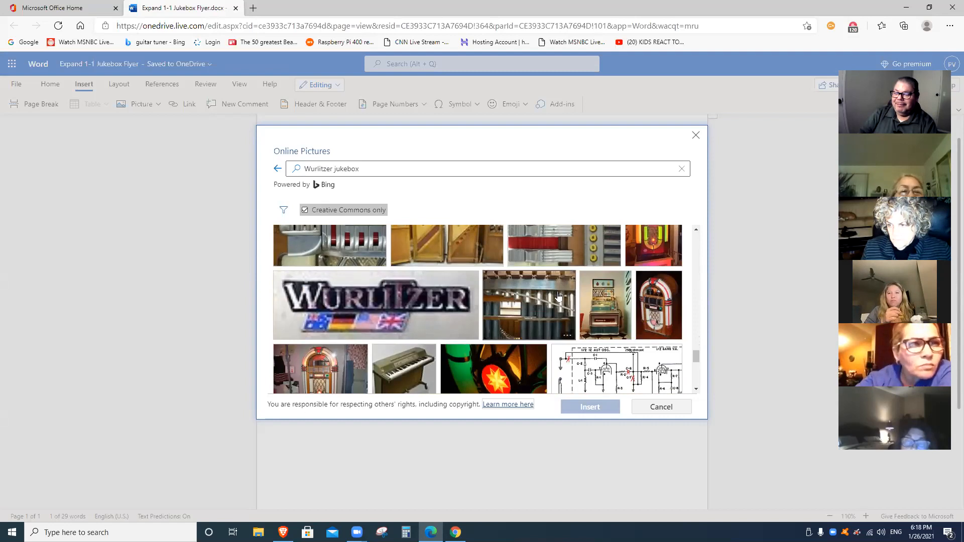
scroll(561, 296, down, 5)
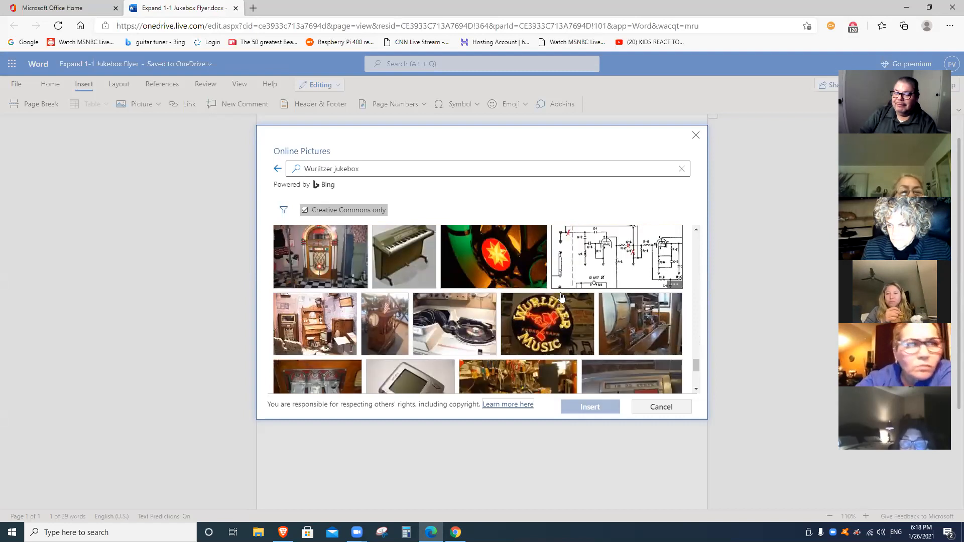
scroll(562, 297, down, 3)
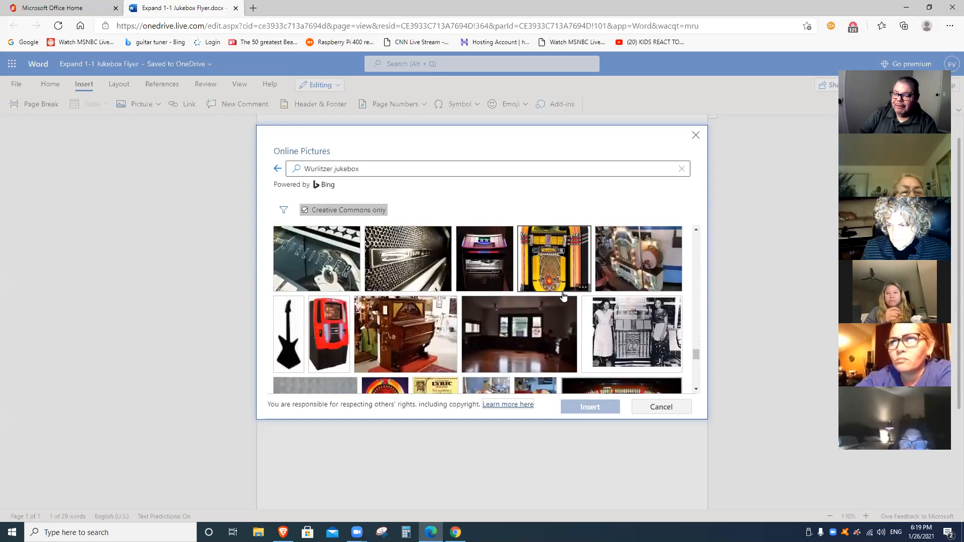
scroll(564, 296, down, 2)
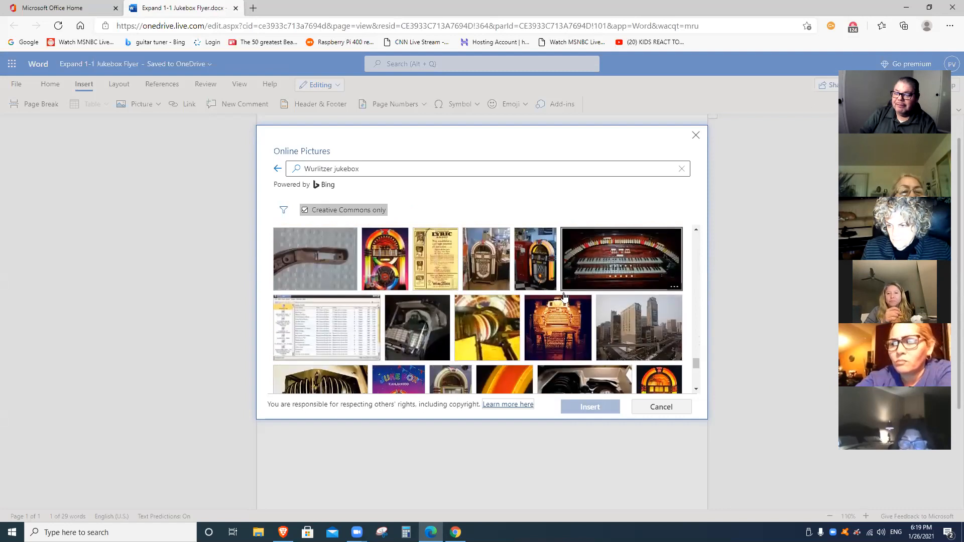
scroll(564, 297, down, 1)
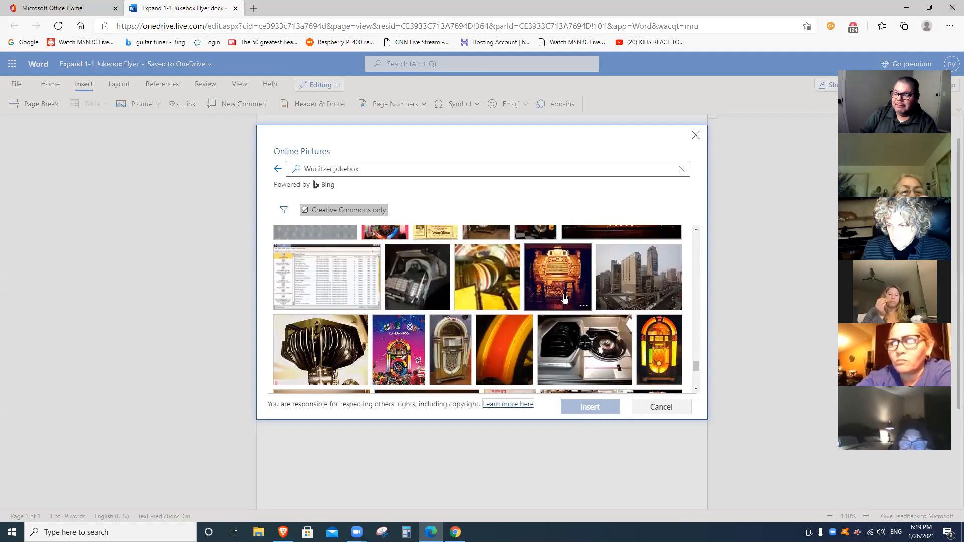
click(659, 340)
click(604, 408)
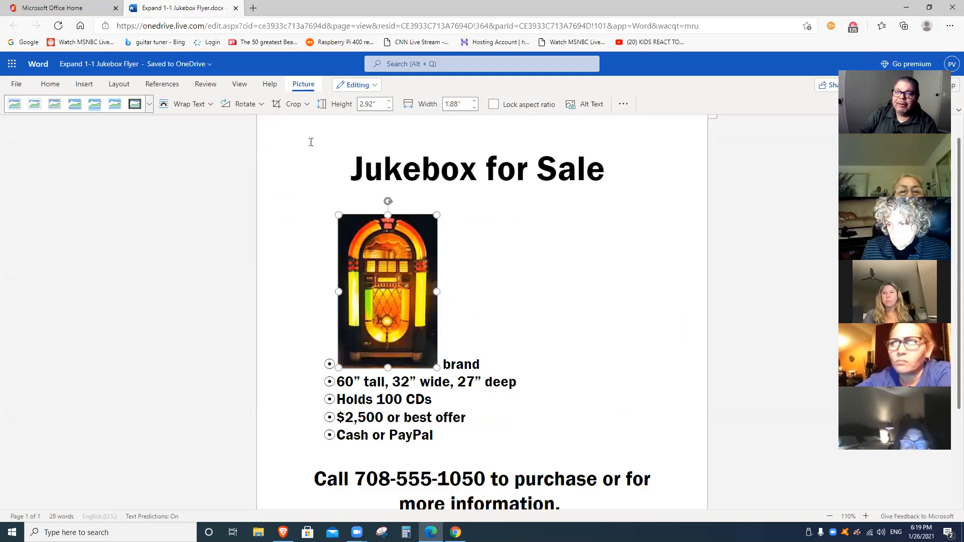
click(85, 84)
click(150, 104)
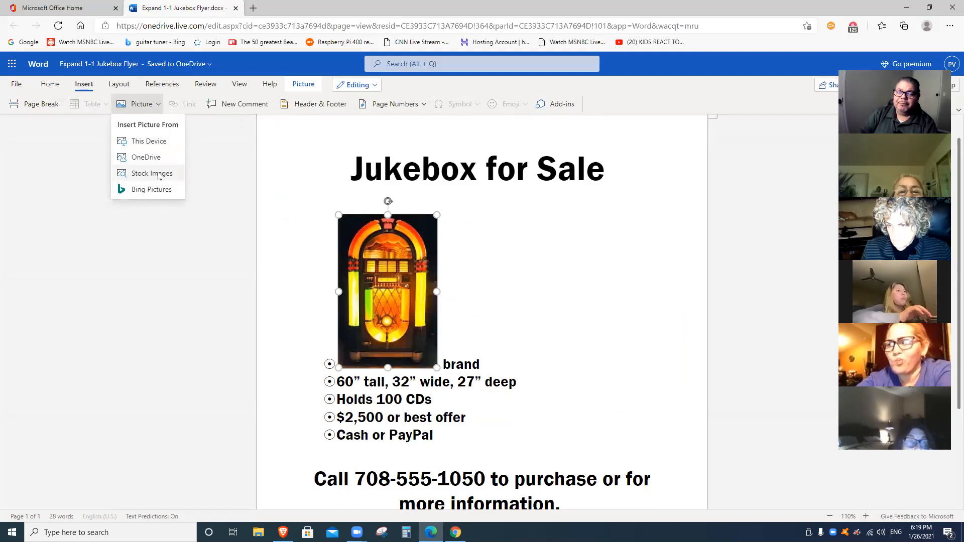
click(151, 158)
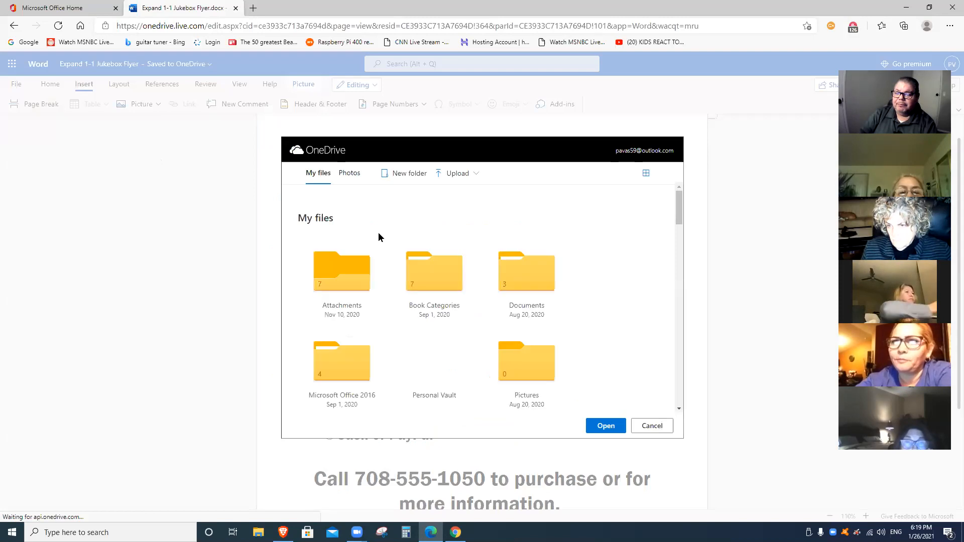
click(343, 272)
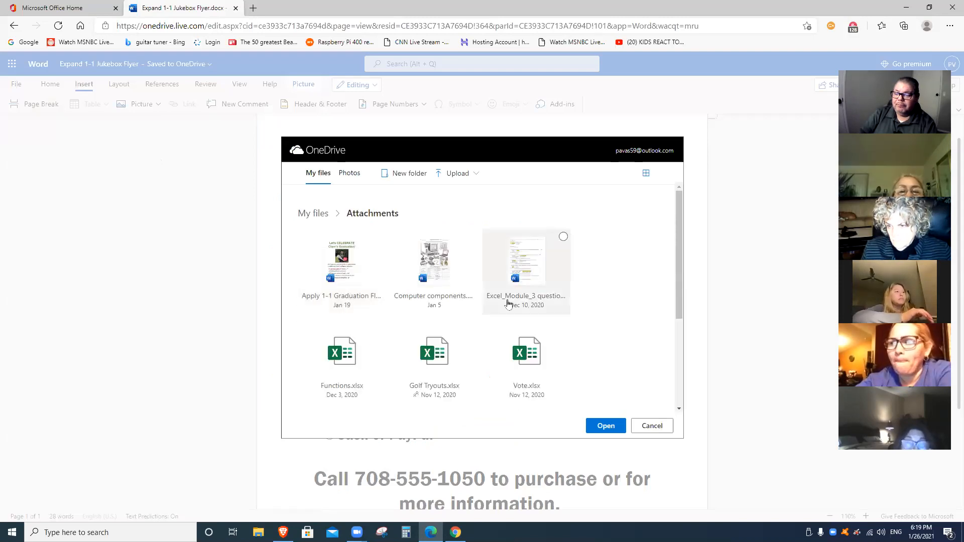
click(659, 426)
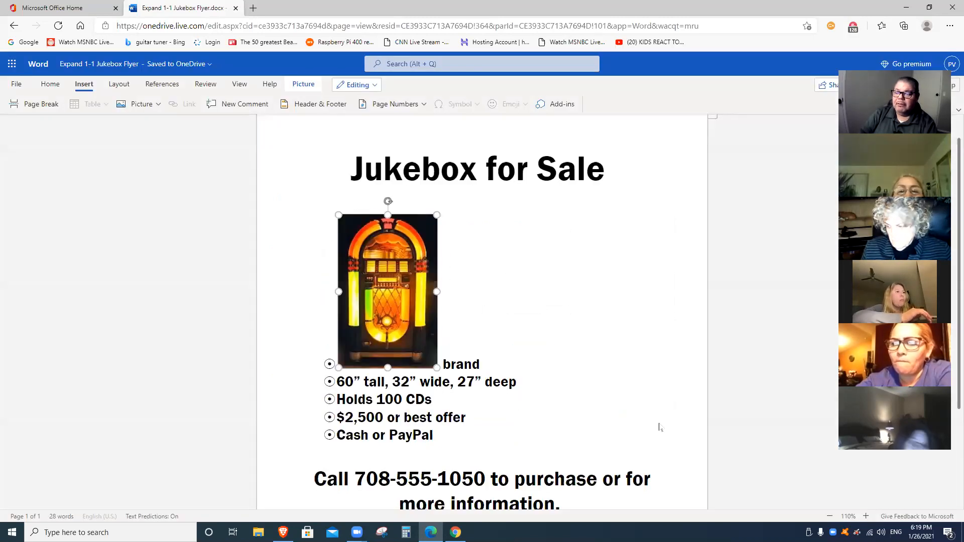
click(159, 105)
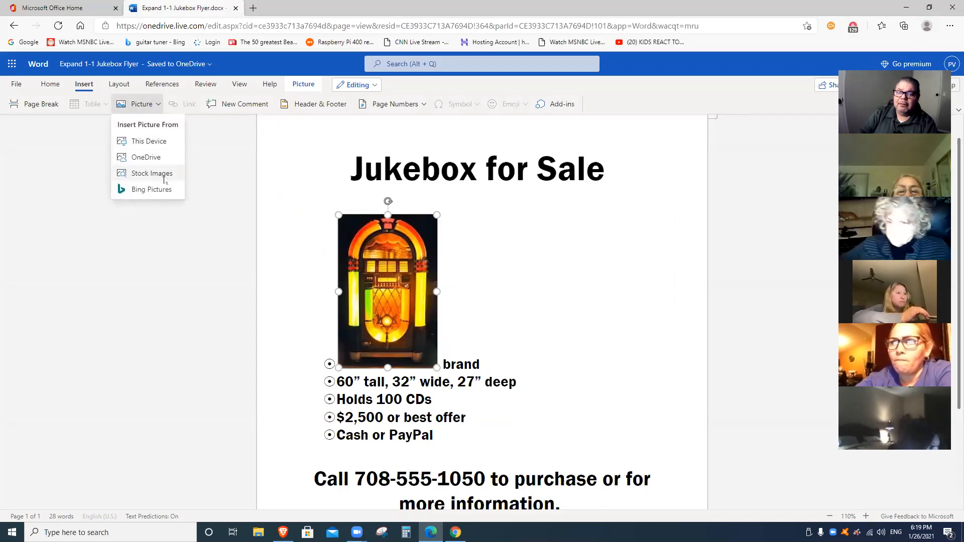
click(161, 142)
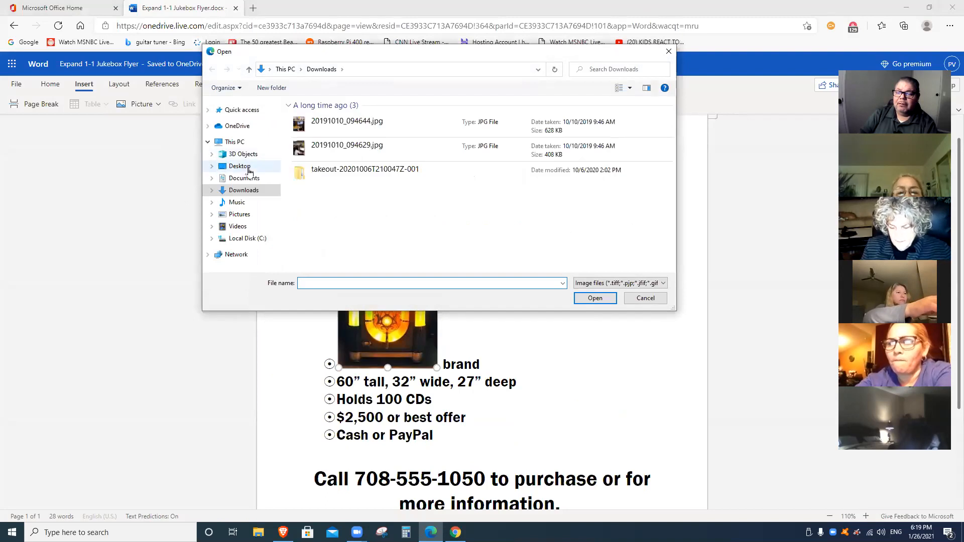
click(249, 179)
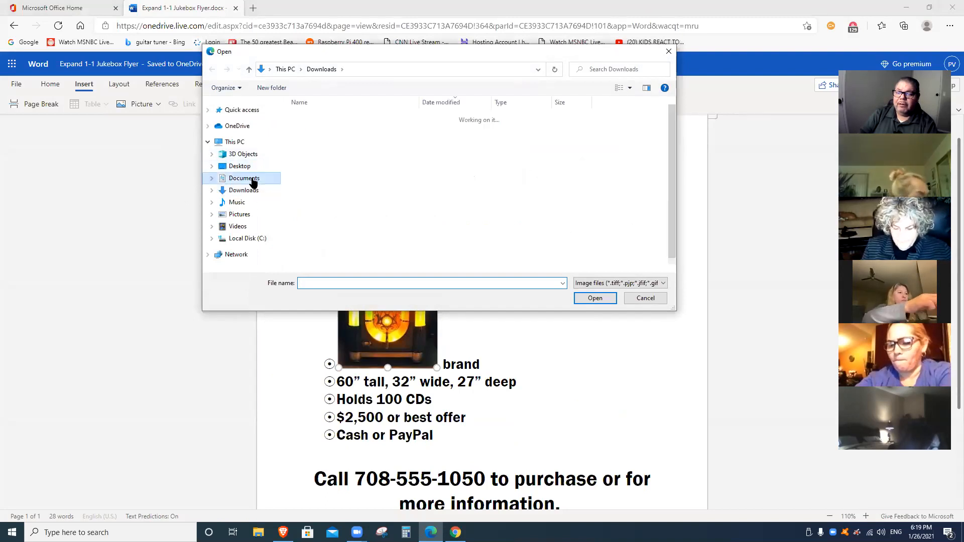
double_click(316, 170)
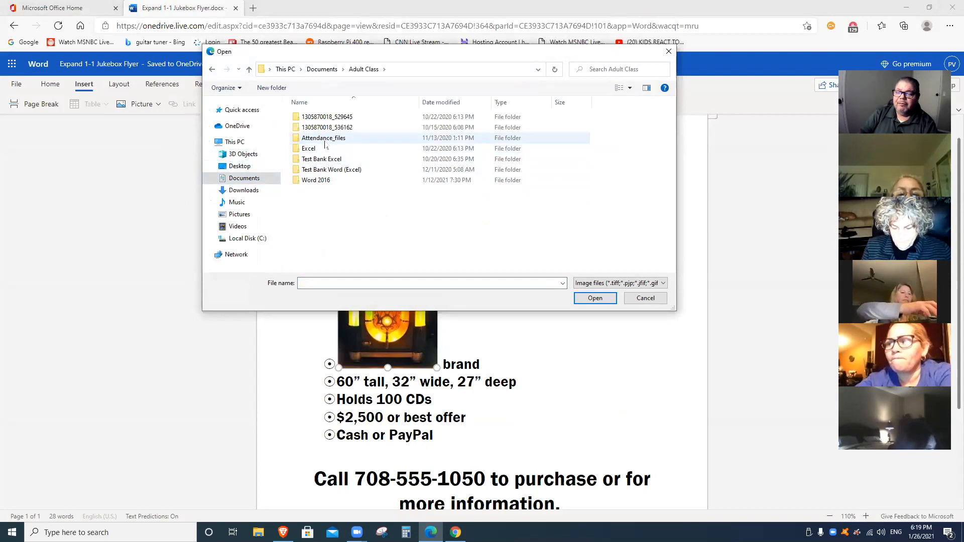
double_click(319, 181)
double_click(320, 119)
double_click(320, 120)
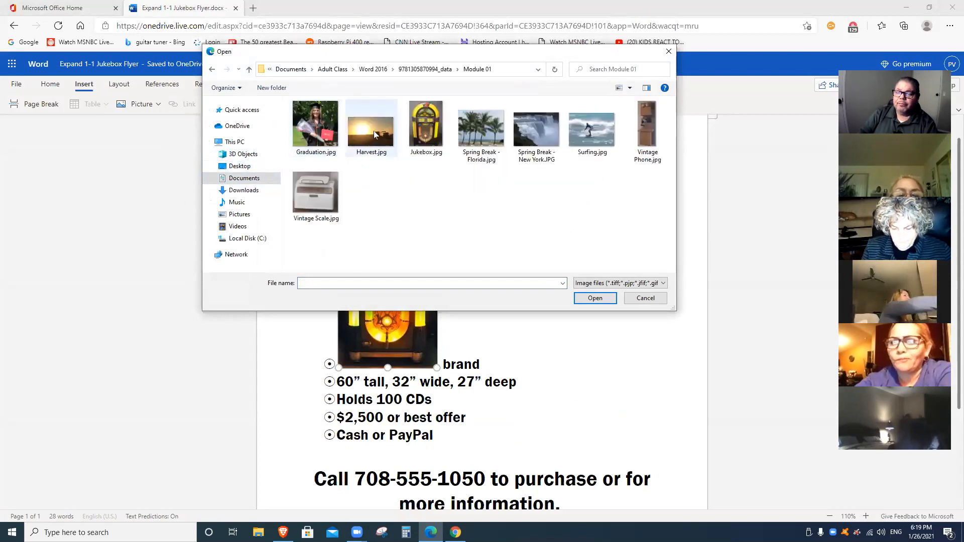
double_click(427, 134)
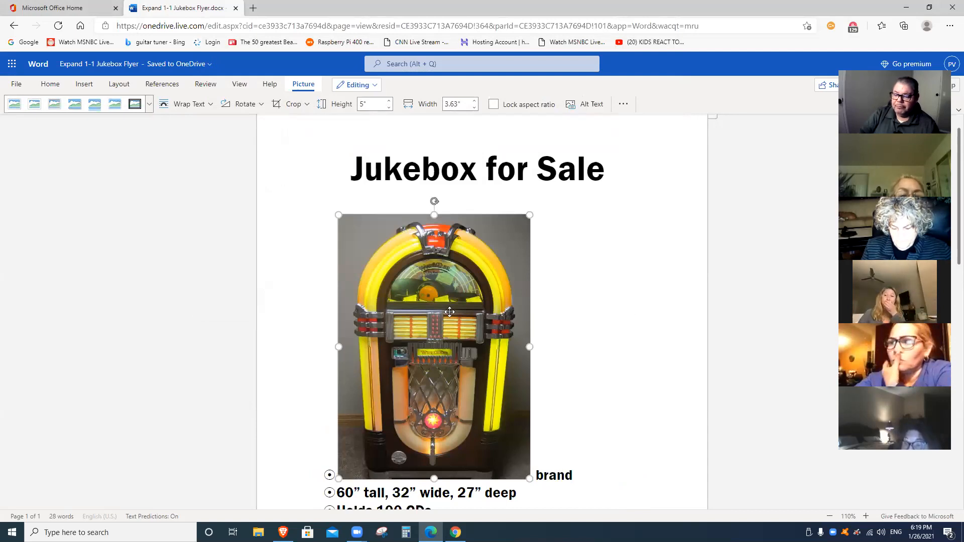
scroll(571, 361, down, 3)
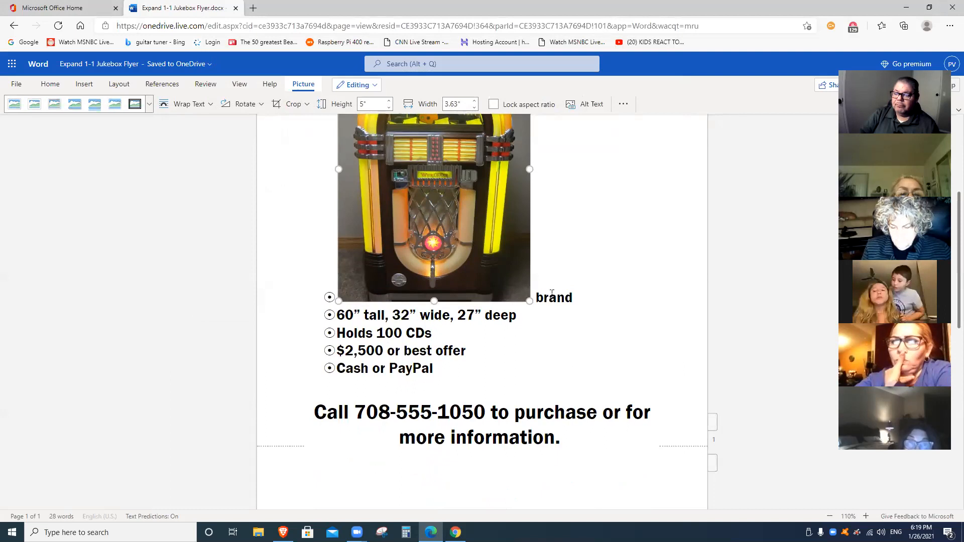
click(549, 264)
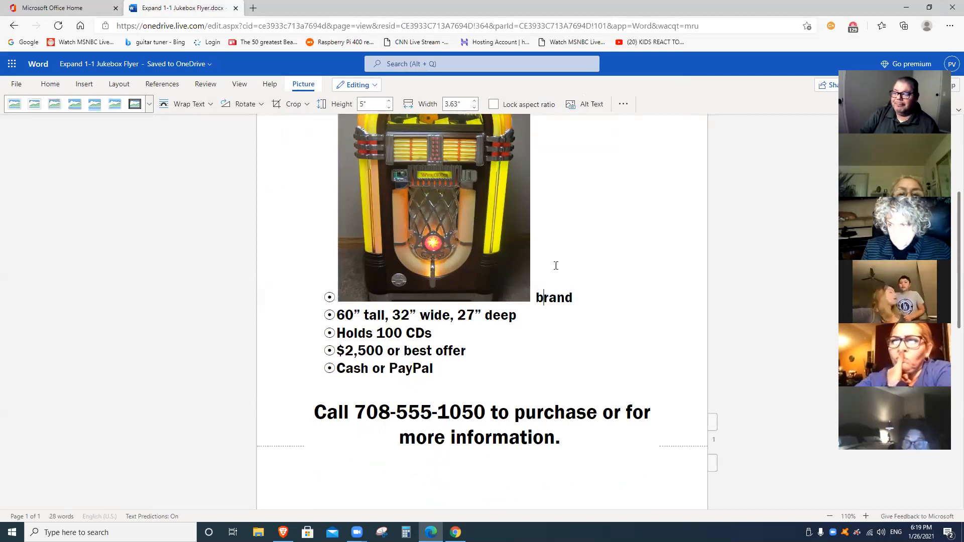
key(Left)
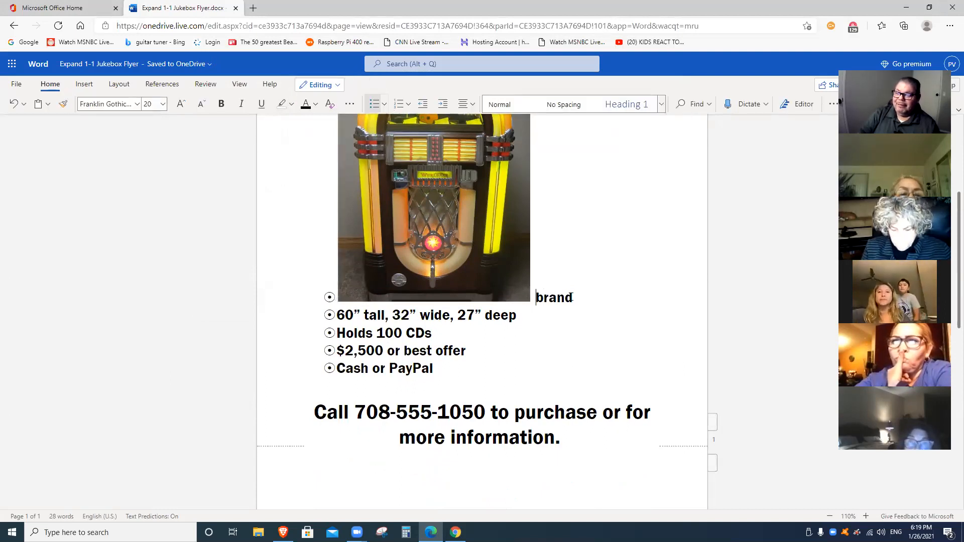
scroll(522, 244, up, 3)
click(501, 315)
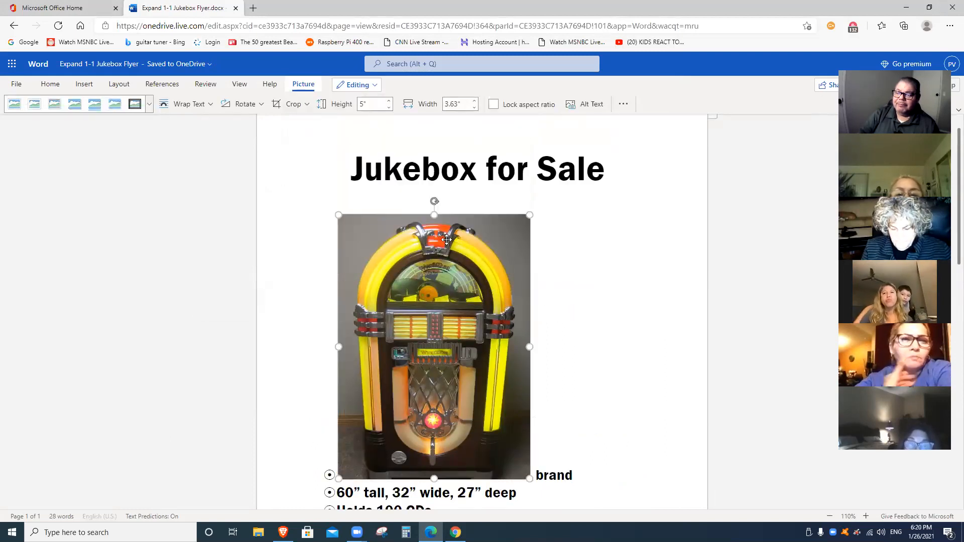
Step: Delete the blank line between the "Jukebox for Sale" title and the jukebox picture, and try to move the picture up toward the title
click(362, 196)
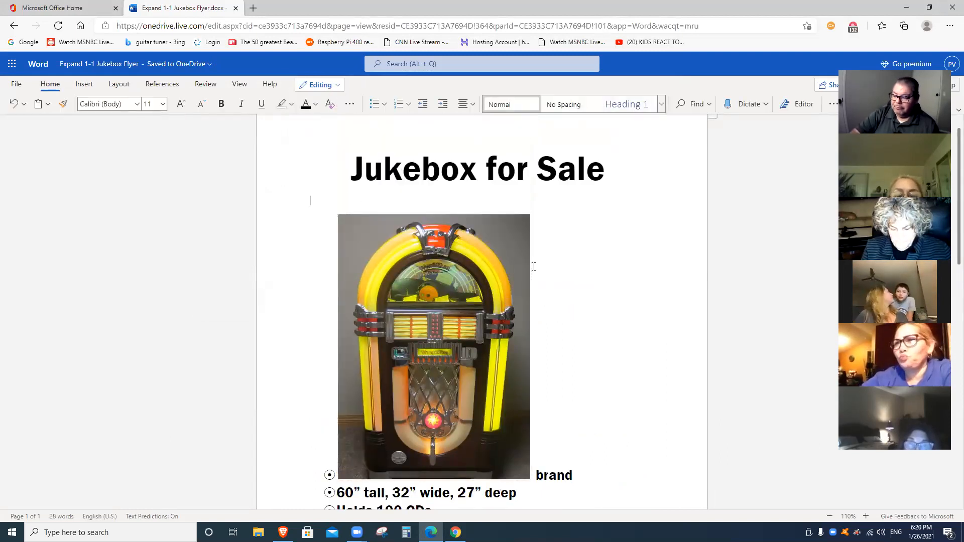
key(Delete)
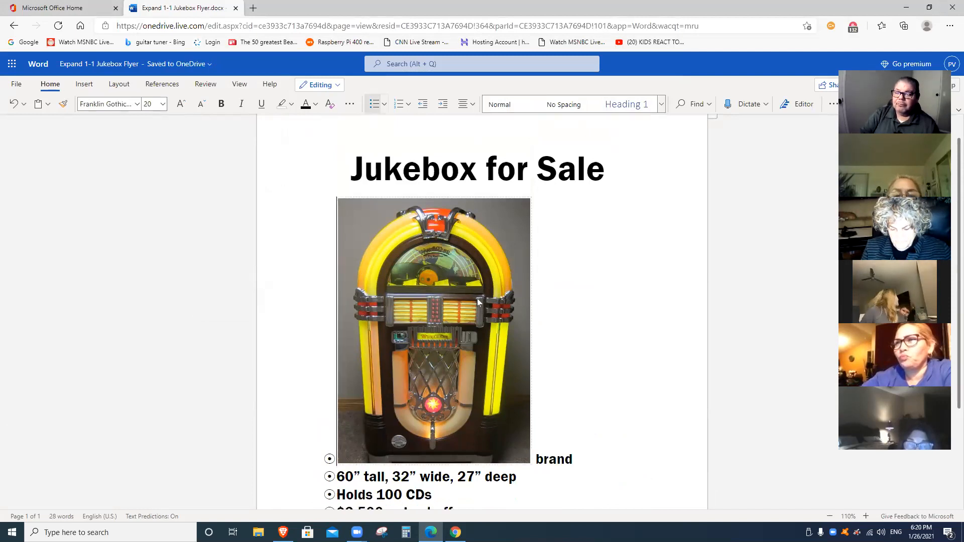
drag(476, 298, 480, 192)
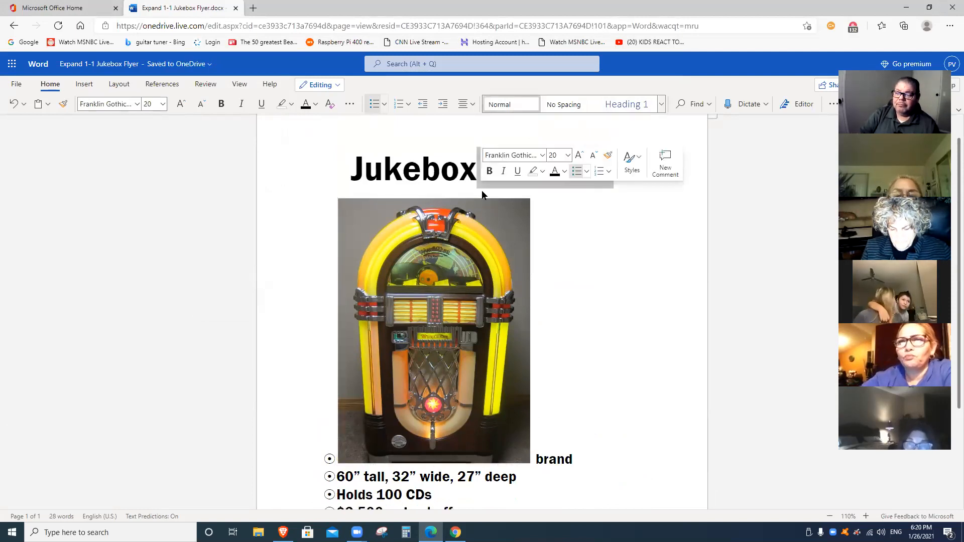
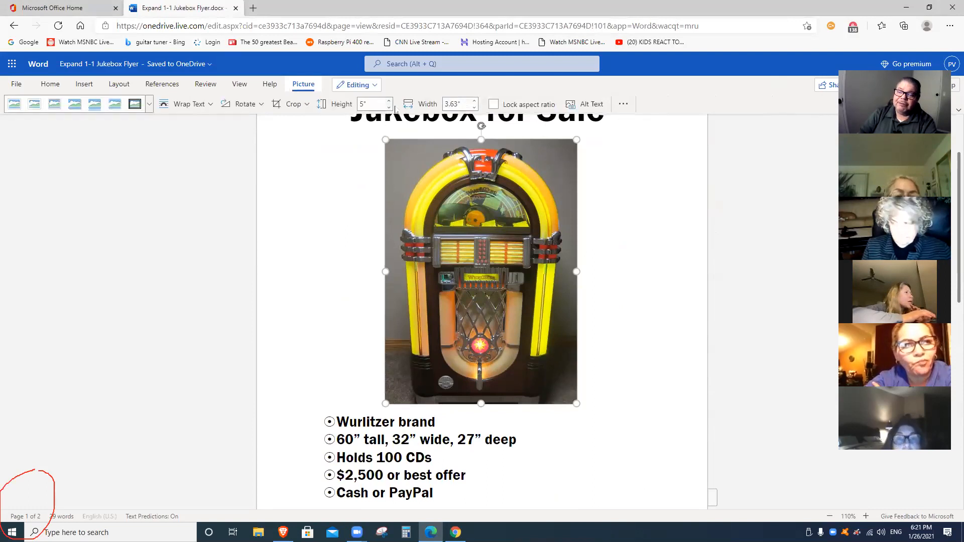
Step: Reduce the jukebox picture's height to 4" with its aspect ratio unlocked
click(389, 107)
click(389, 107)
click(389, 107)
click(389, 107)
click(389, 107)
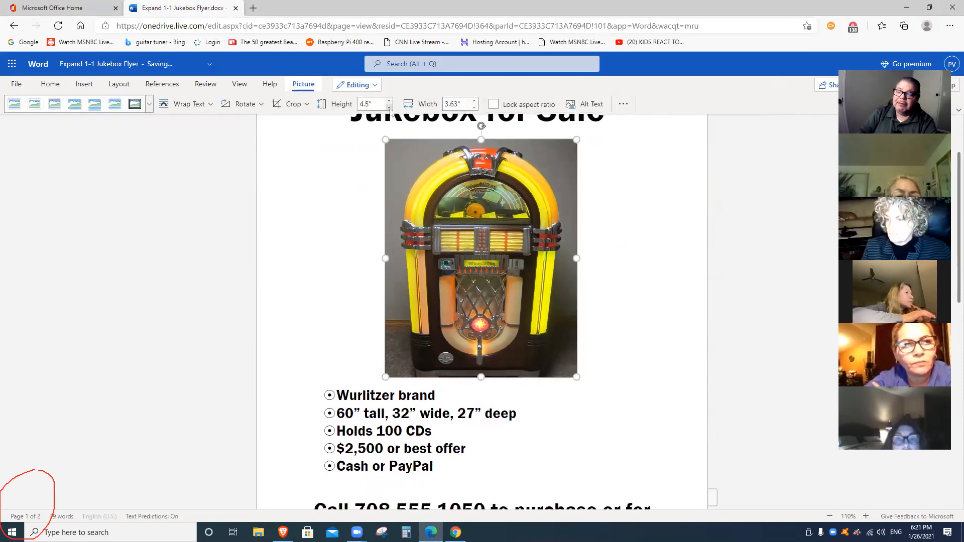
click(389, 107)
click(390, 107)
click(389, 107)
click(389, 107)
click(389, 107)
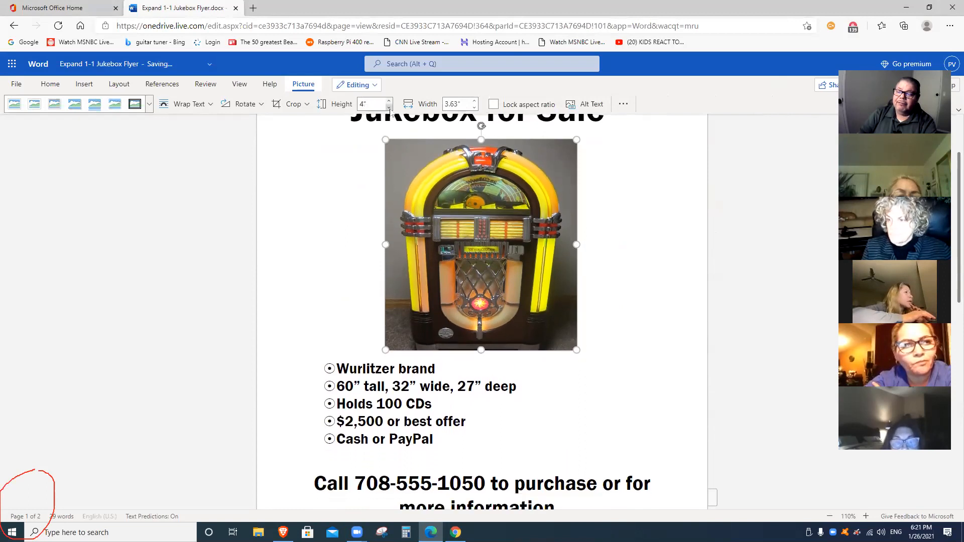
click(634, 242)
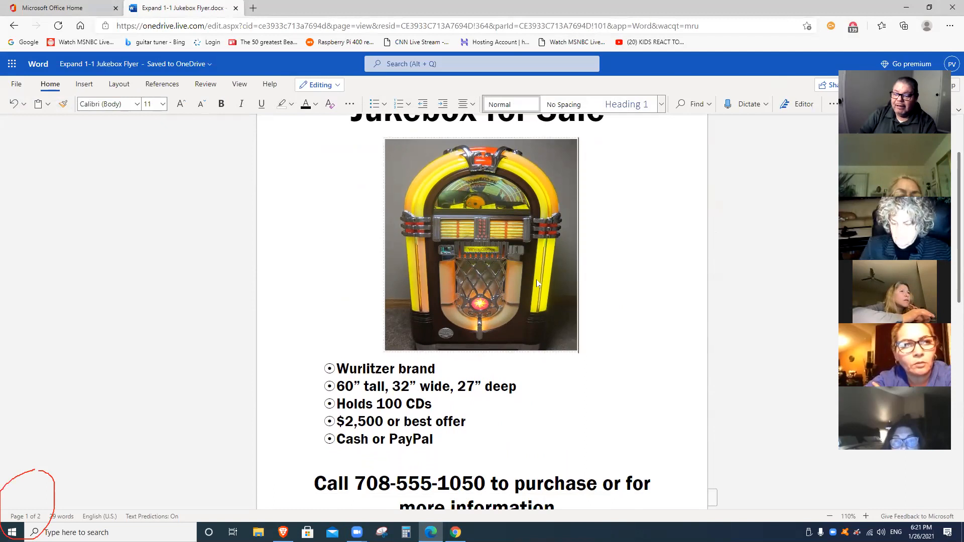
Step: Undo all the height reductions made to the jukebox picture
key(ctrl+z)
key(ctrl+z)
key(ctrl+z)
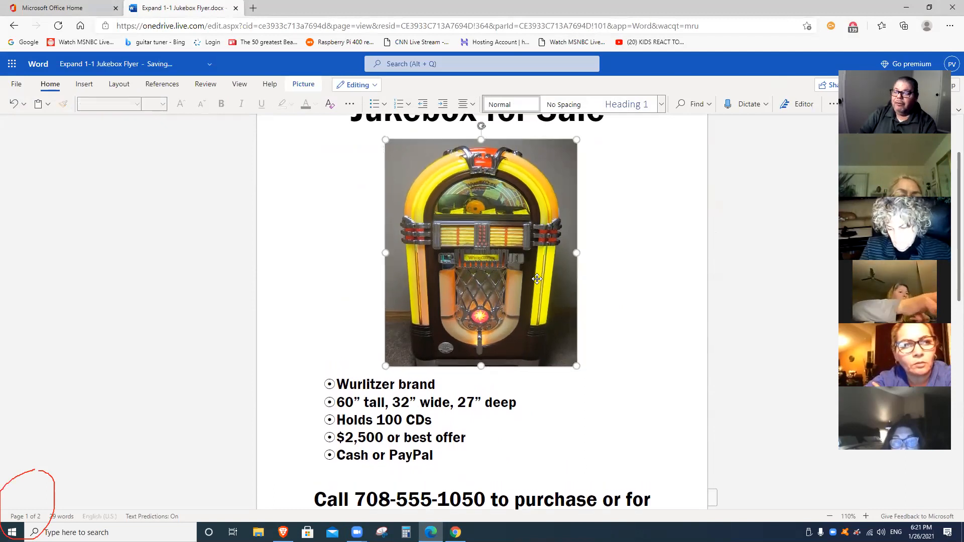
key(ctrl+z)
key(ctrl+z)
key(ctrl+z)
key(ctrl+z)
key(ctrl+z)
key(ctrl+z)
key(ctrl+z)
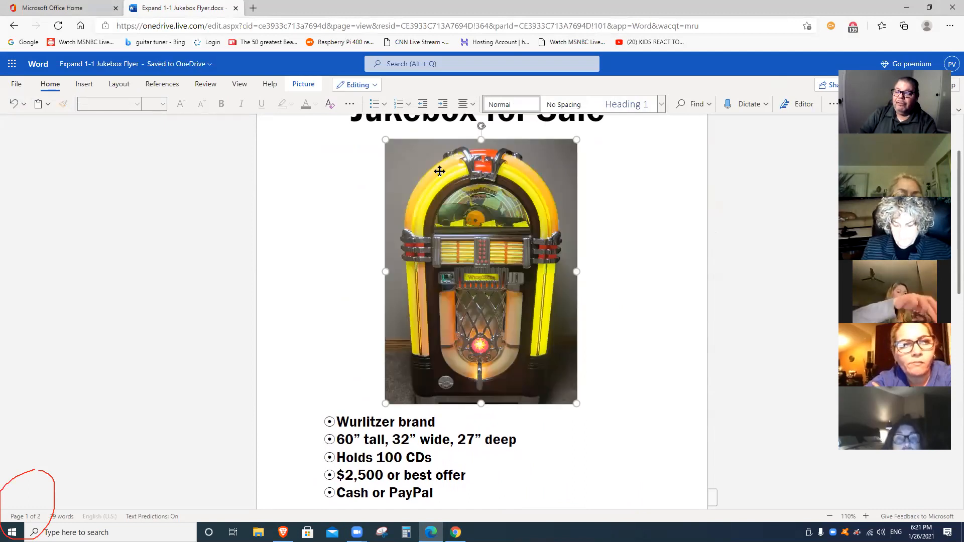
Step: Lock the jukebox picture's aspect ratio and reduce its height to 4"
click(487, 205)
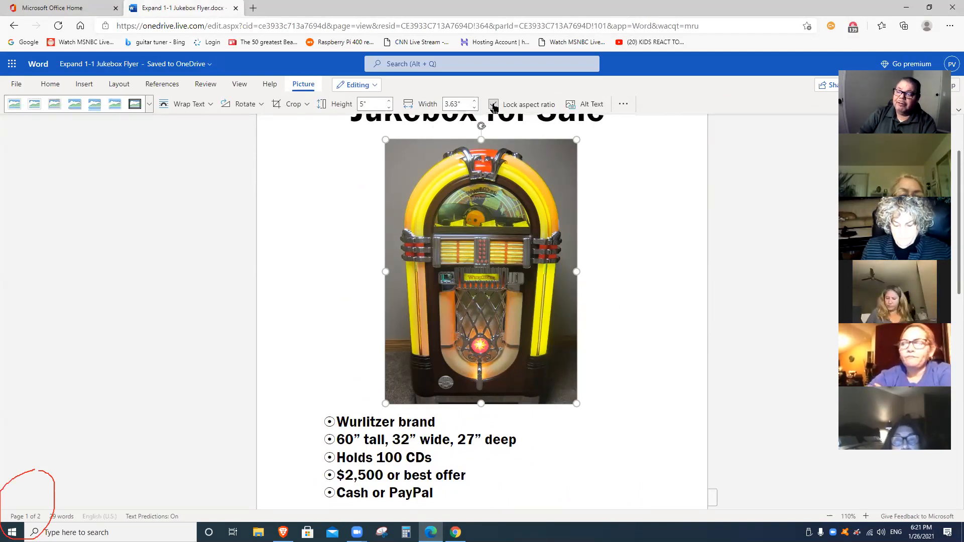
click(389, 107)
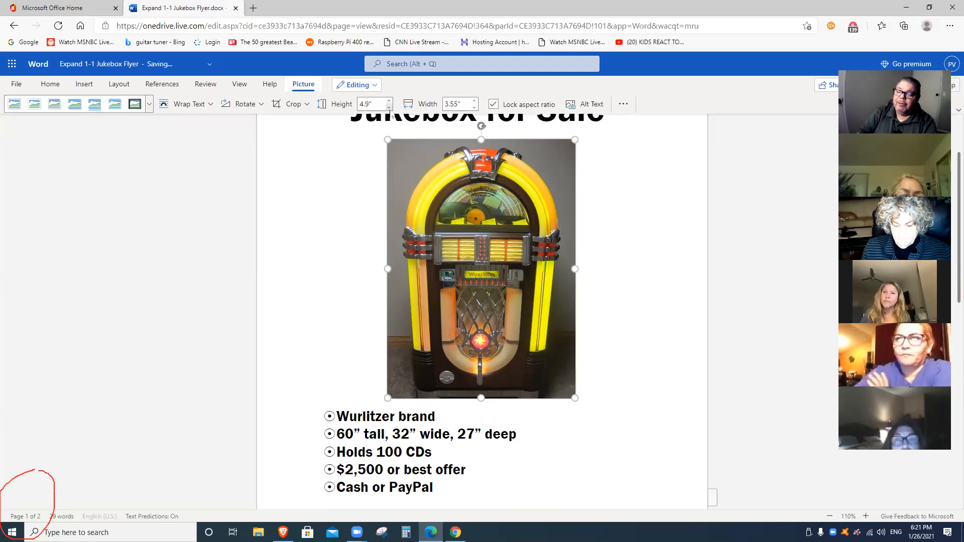
click(389, 108)
click(389, 108)
click(389, 108)
click(389, 107)
click(389, 107)
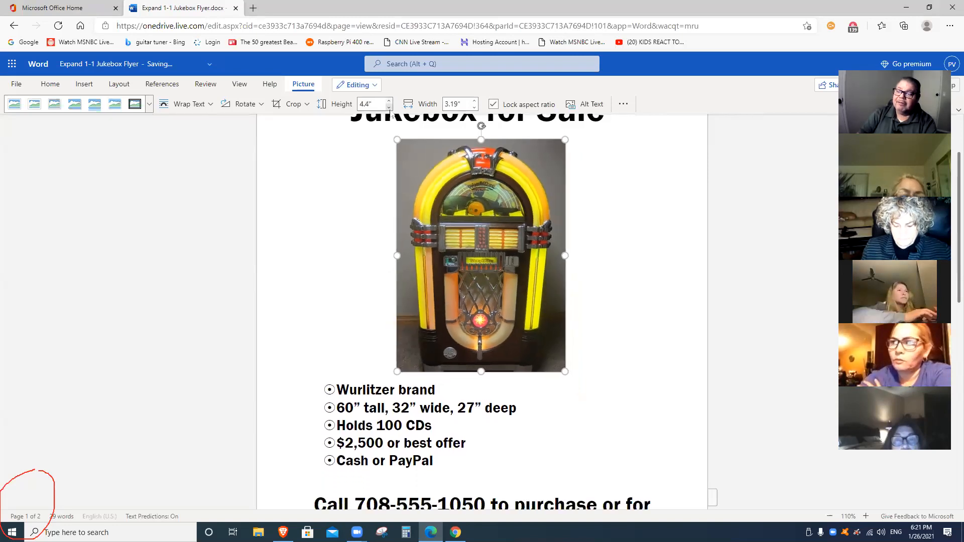
click(389, 107)
click(389, 107)
click(389, 107)
click(389, 107)
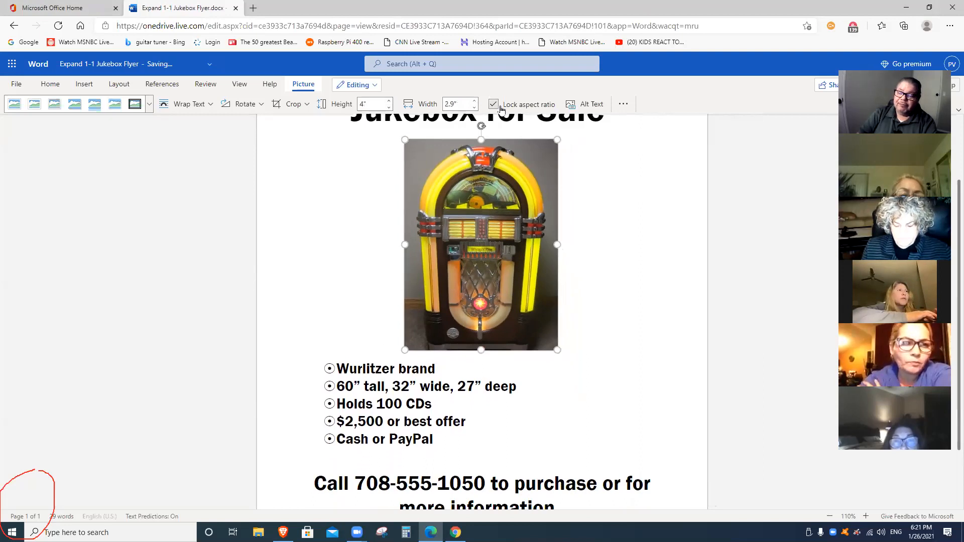
click(607, 298)
Step: Review the whole flyer at 90% zoom, from the title down to the contact line
scroll(623, 321, down, 3)
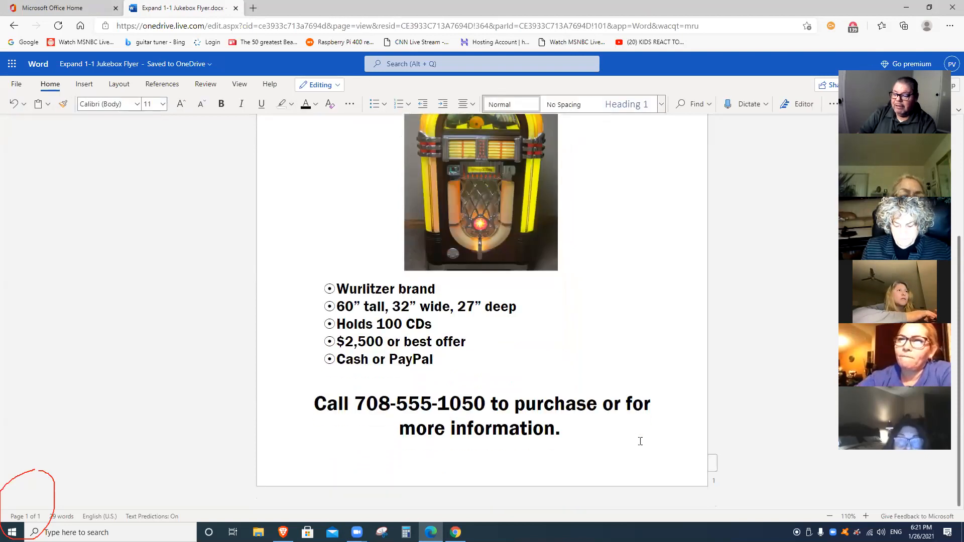
scroll(647, 426, up, 4)
scroll(658, 401, down, 4)
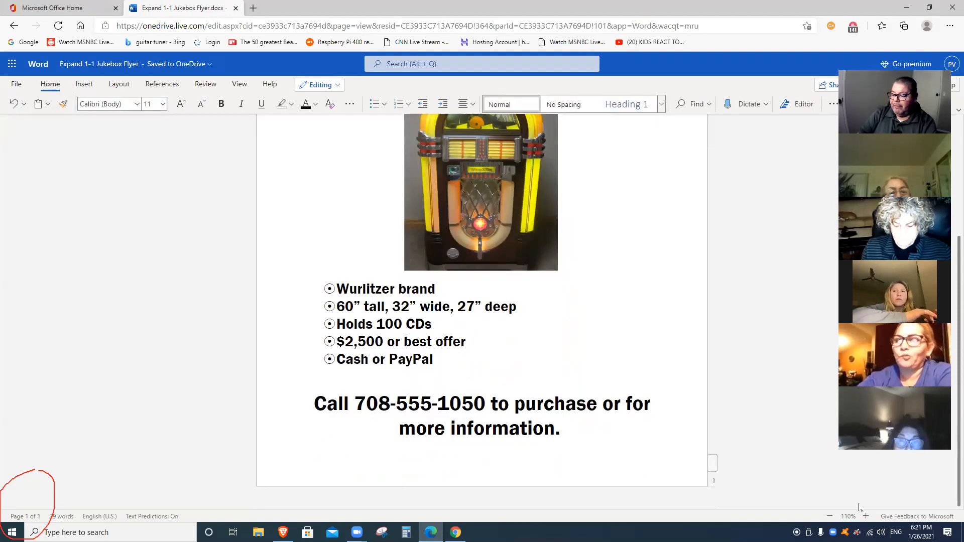
click(829, 517)
click(830, 517)
scroll(800, 456, up, 2)
scroll(801, 458, down, 1)
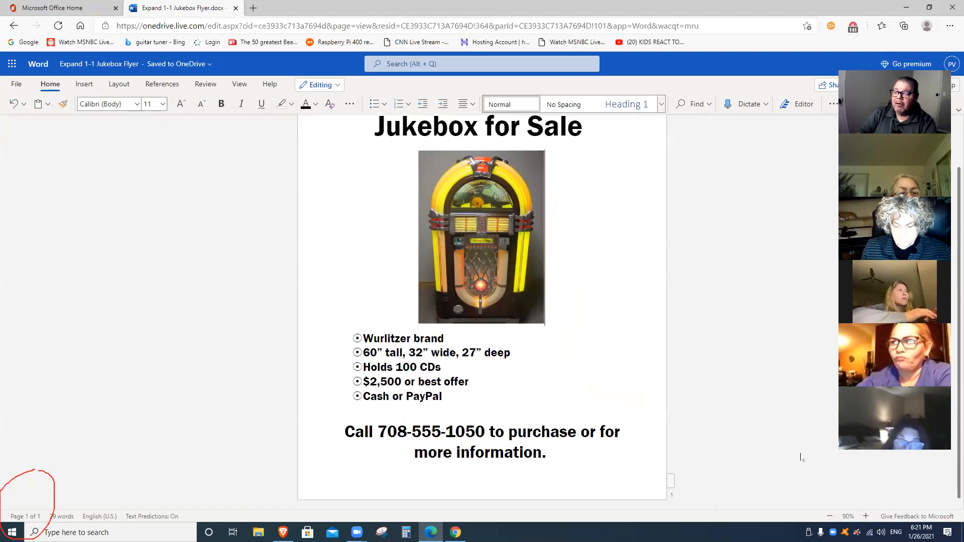
scroll(800, 456, up, 1)
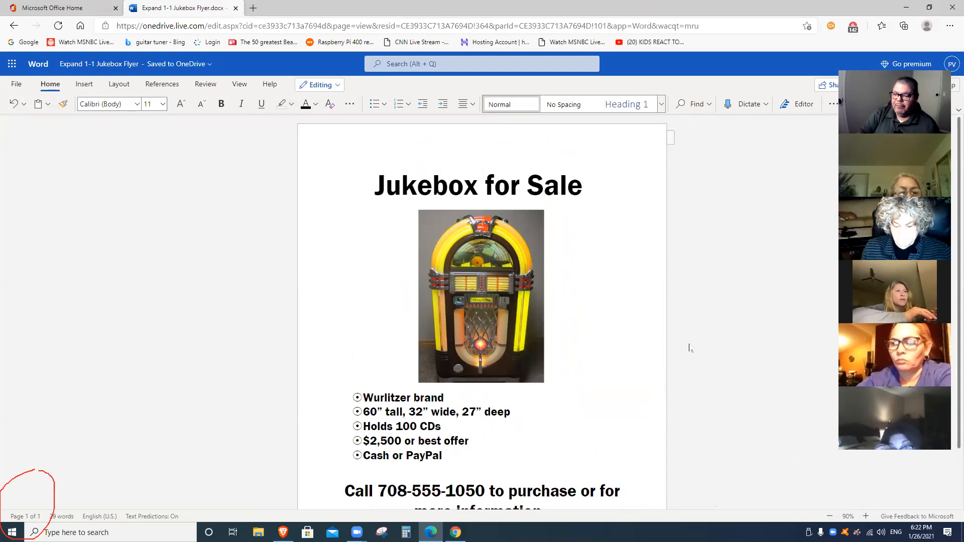
scroll(689, 348, down, 2)
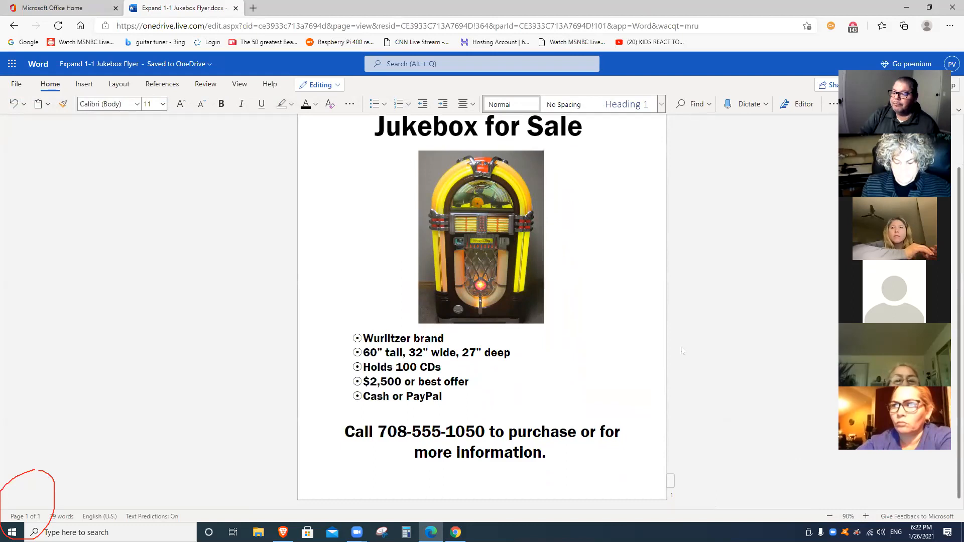
scroll(634, 354, up, 2)
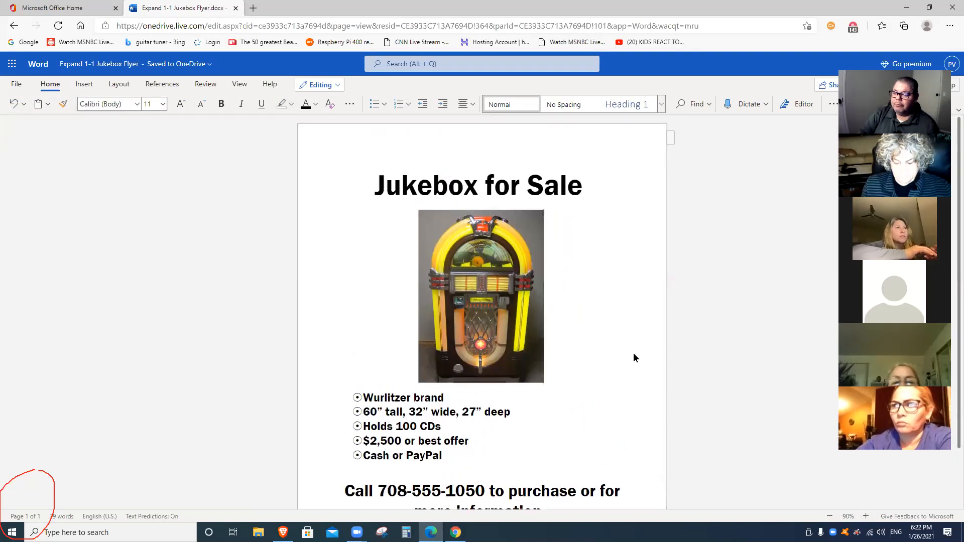
Step: Select the jukebox picture, examine it at 150% zoom, and show its alignment options
click(520, 303)
click(865, 517)
click(865, 516)
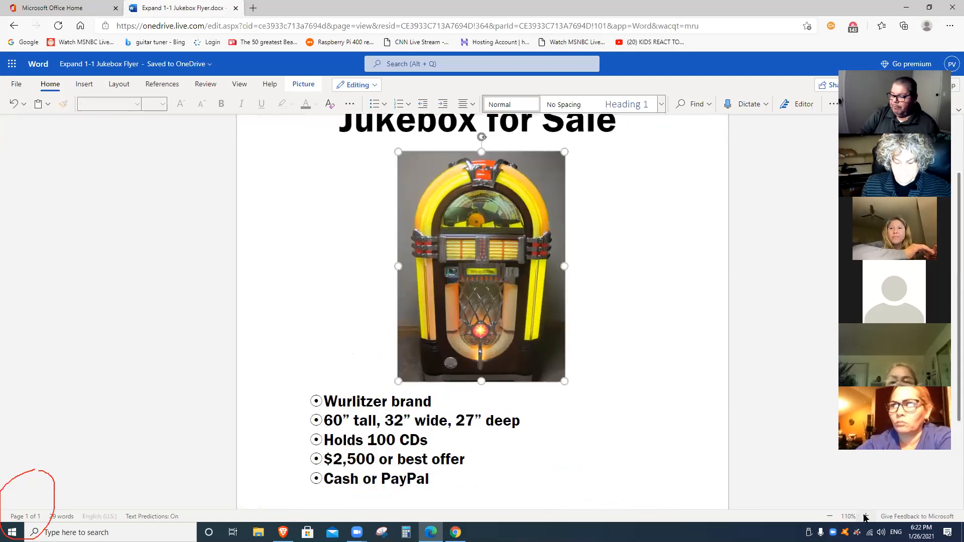
click(865, 516)
click(865, 516)
click(865, 517)
scroll(531, 391, up, 4)
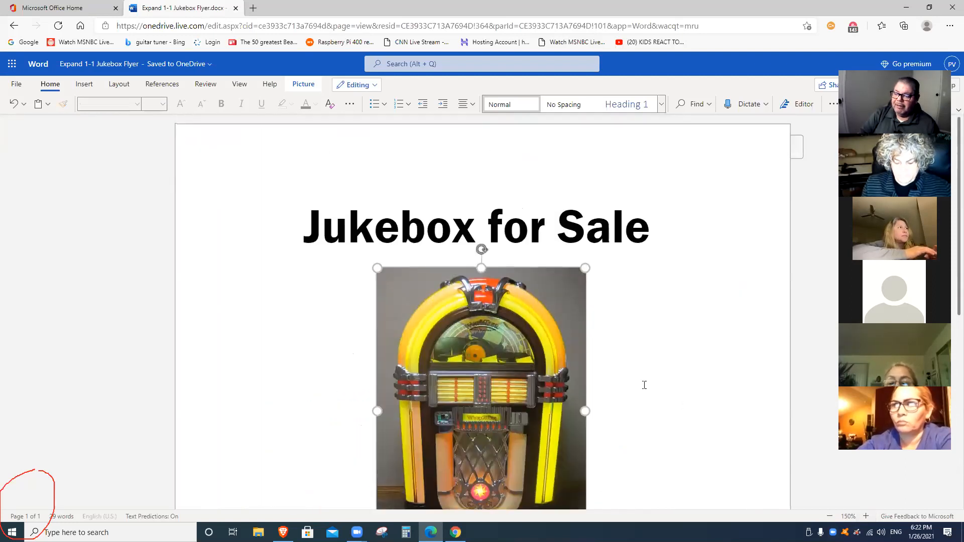
scroll(644, 385, down, 2)
scroll(684, 353, up, 1)
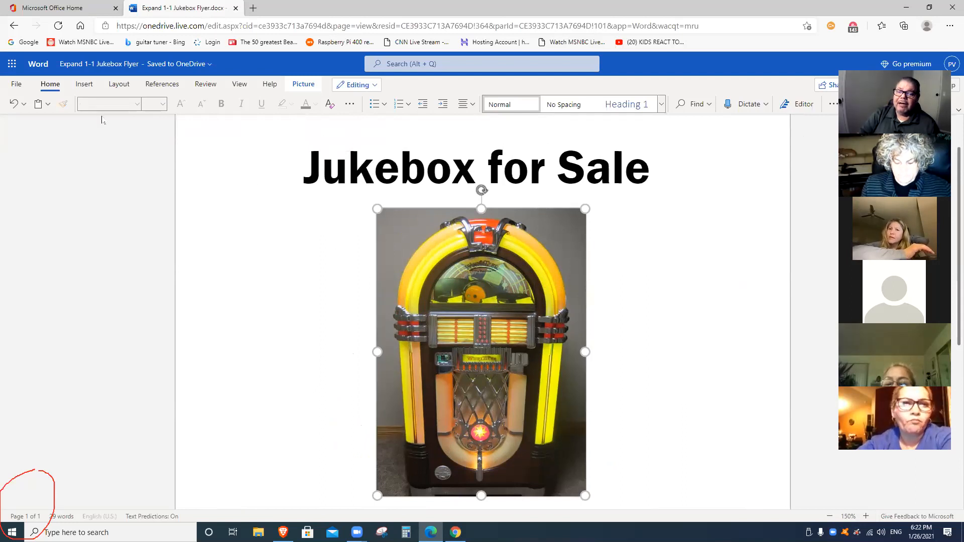
click(472, 105)
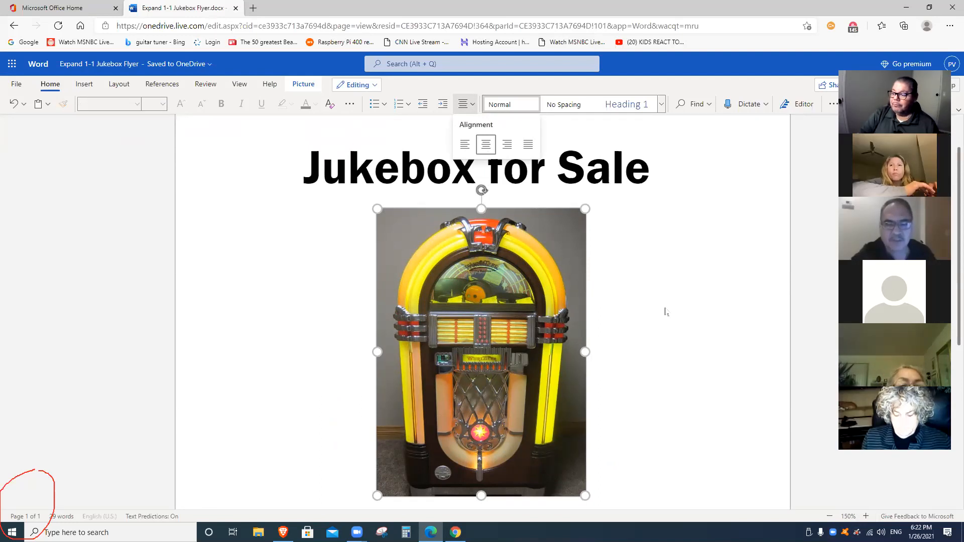
Step: Color the word "PayPal" in the last bullet with the standard red
scroll(652, 309, down, 5)
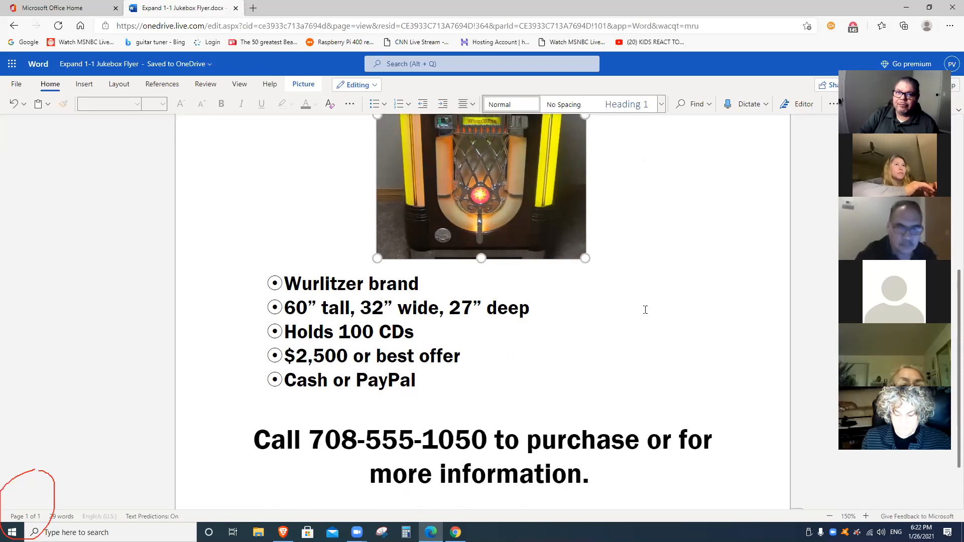
scroll(645, 310, down, 1)
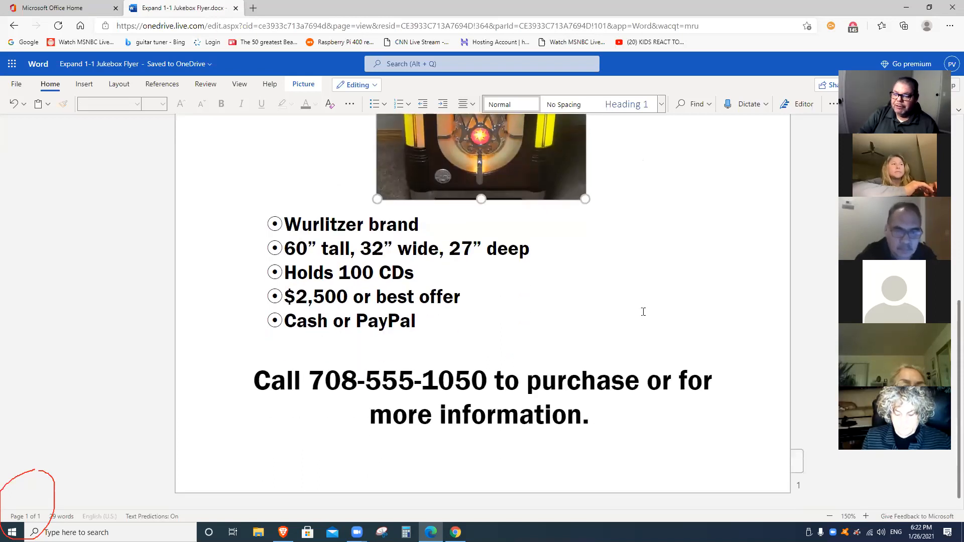
click(595, 388)
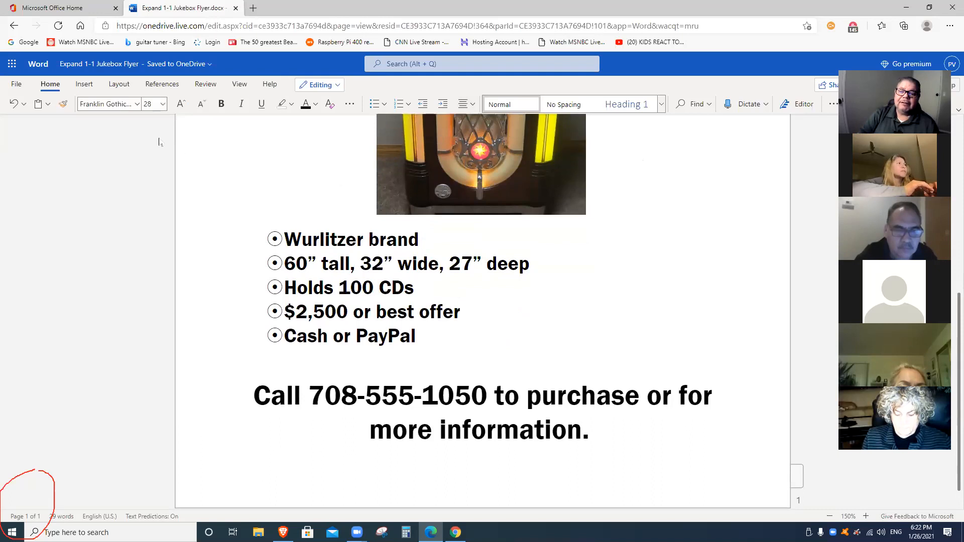
scroll(630, 358, down, 1)
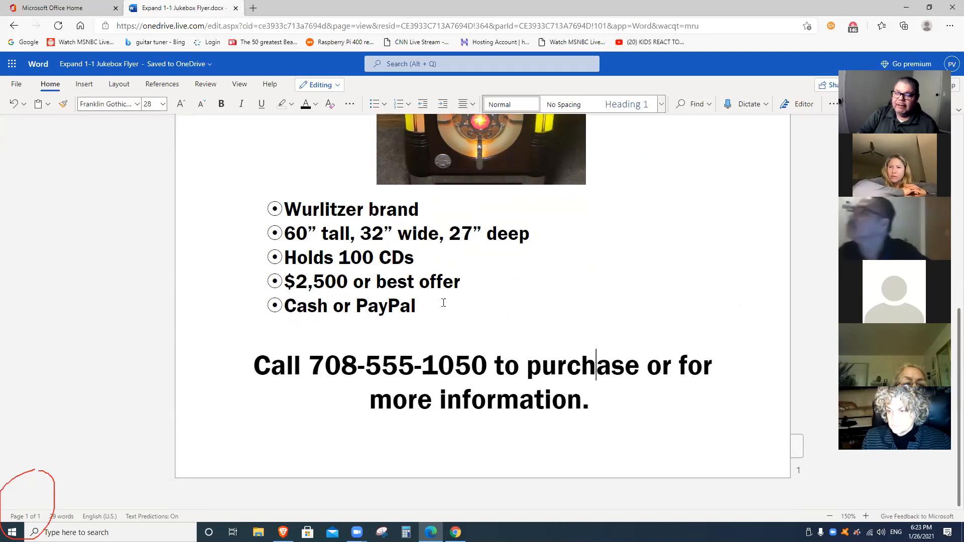
drag(419, 306, 285, 303)
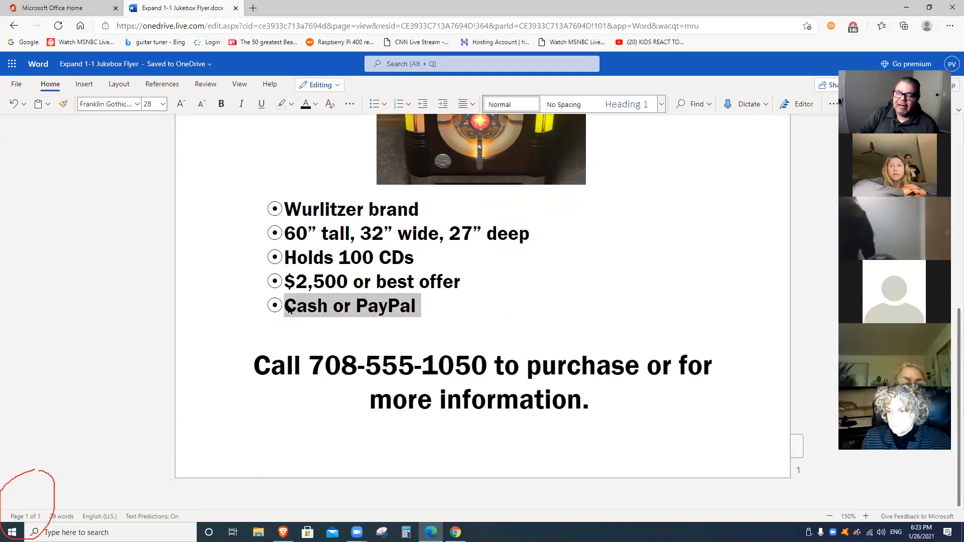
double_click(410, 306)
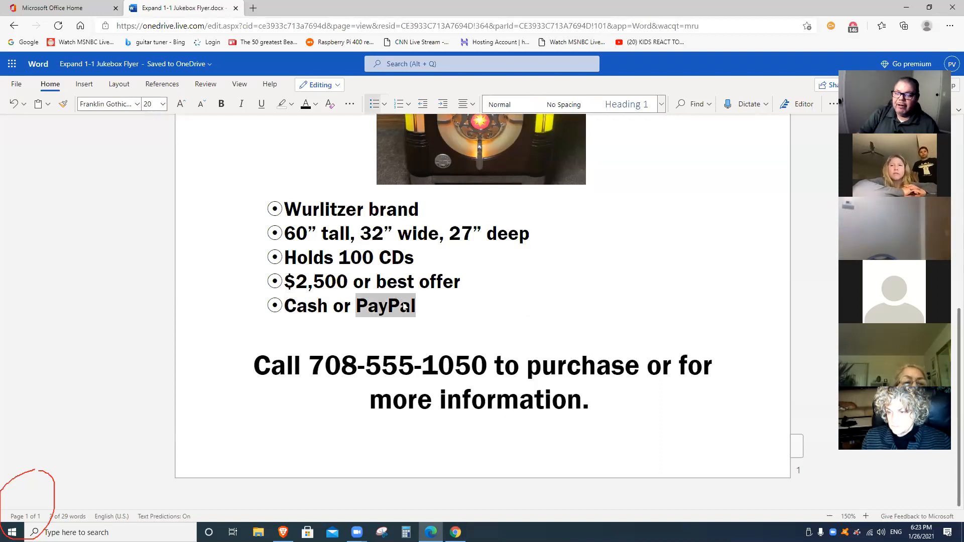
click(315, 104)
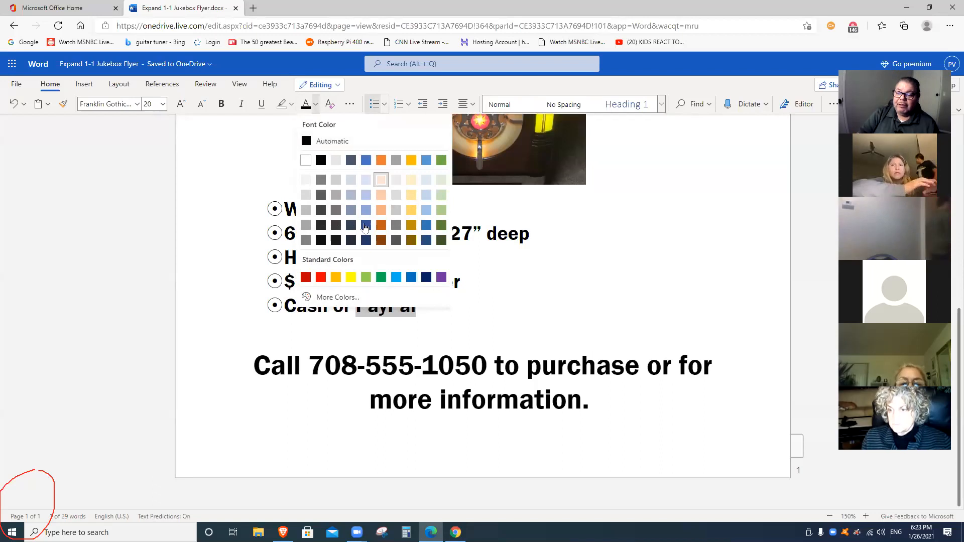
click(321, 277)
click(486, 306)
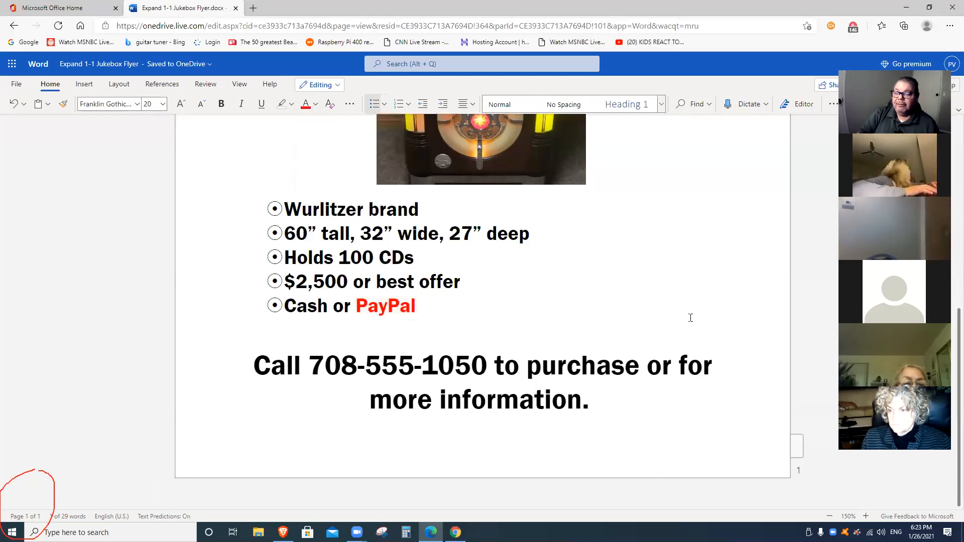
Step: Color the word "Cash" in the last bullet with the standard light green
double_click(315, 308)
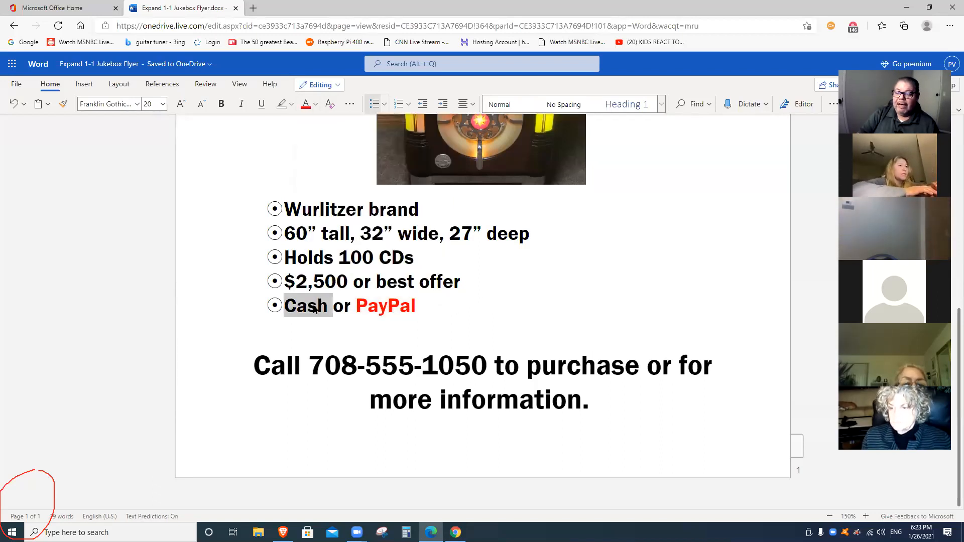
click(315, 104)
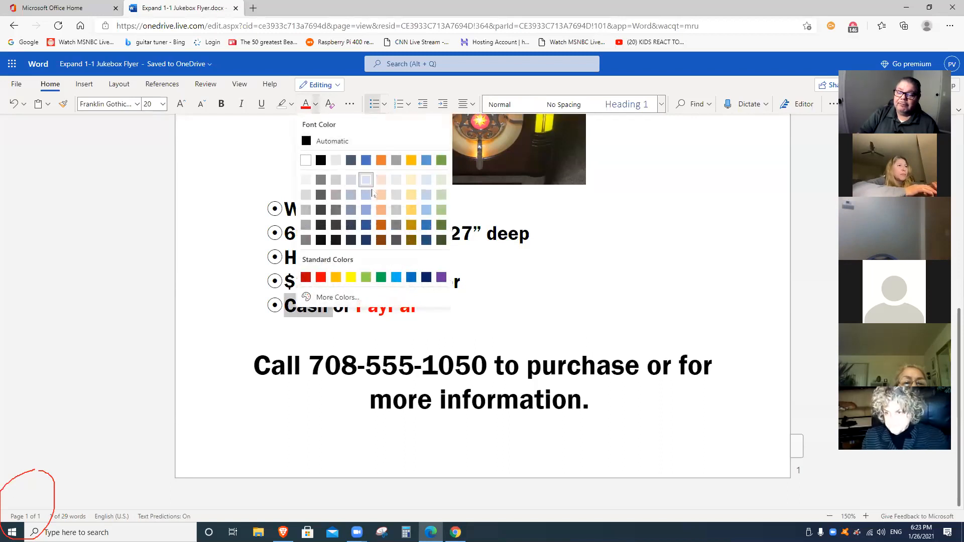
click(366, 278)
click(661, 327)
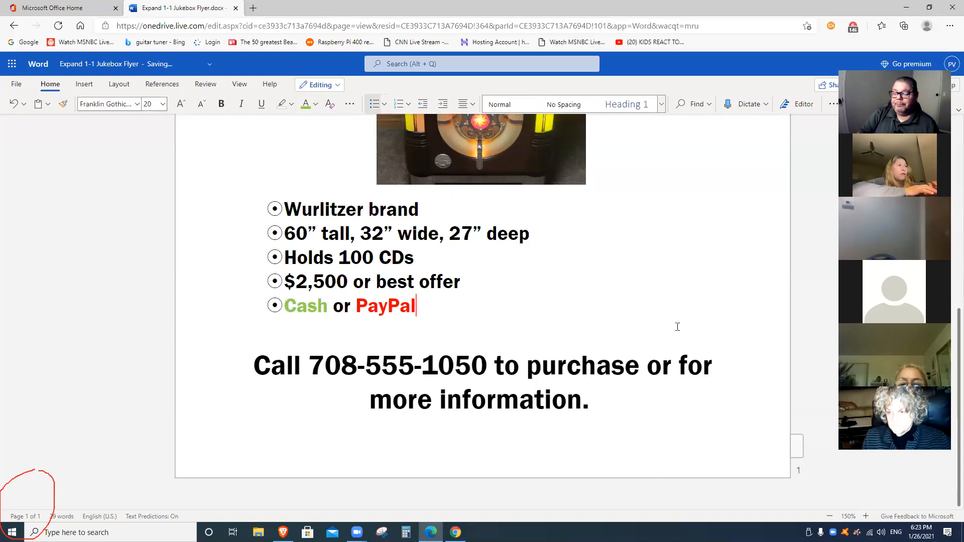
Step: Replace the "s" in the green word "Cash" with a dollar sign so it reads "Ca$h"
click(314, 304)
key(BackSpace)
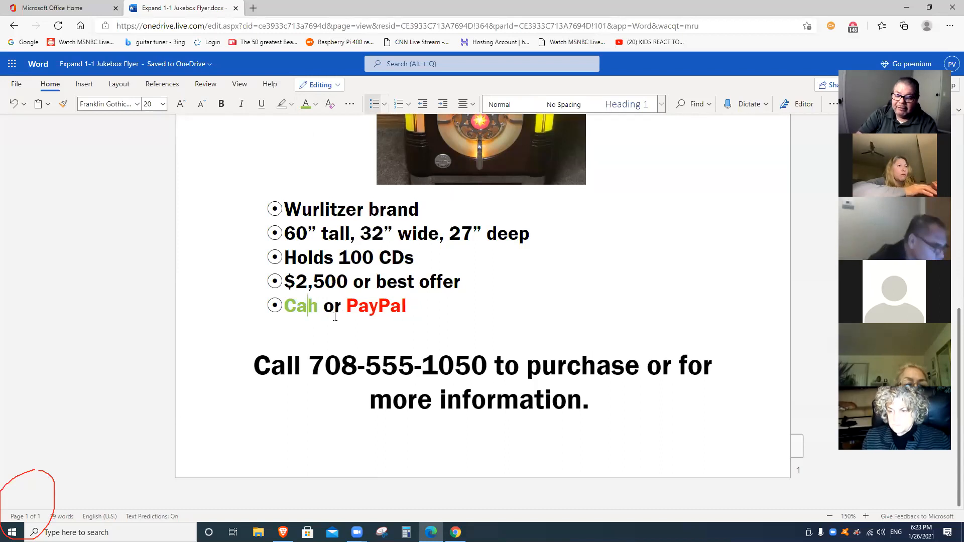
text($)
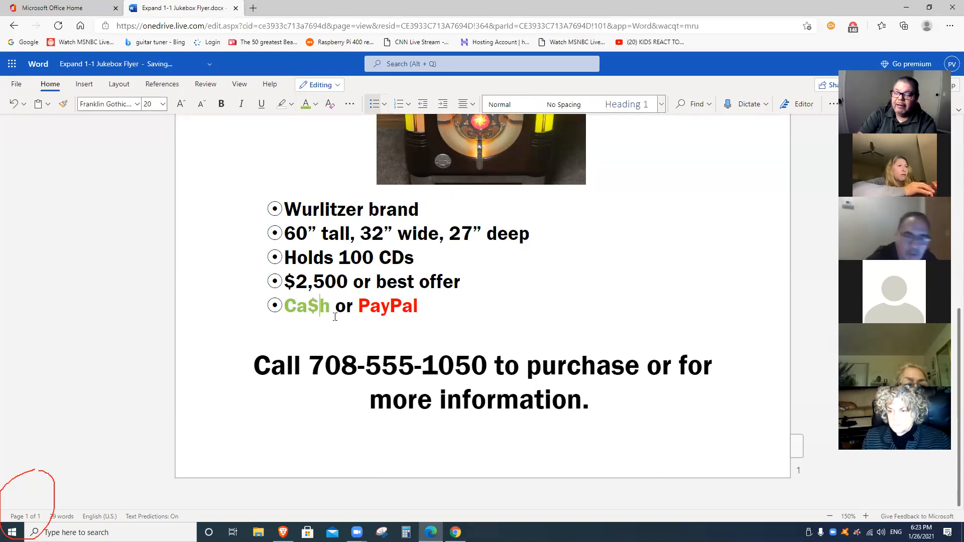
key(BackSpace)
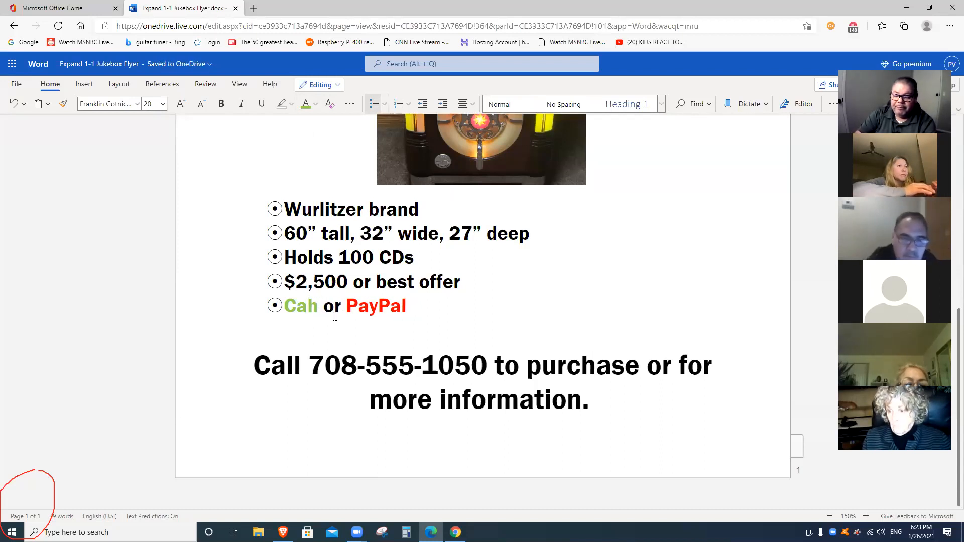
text($)
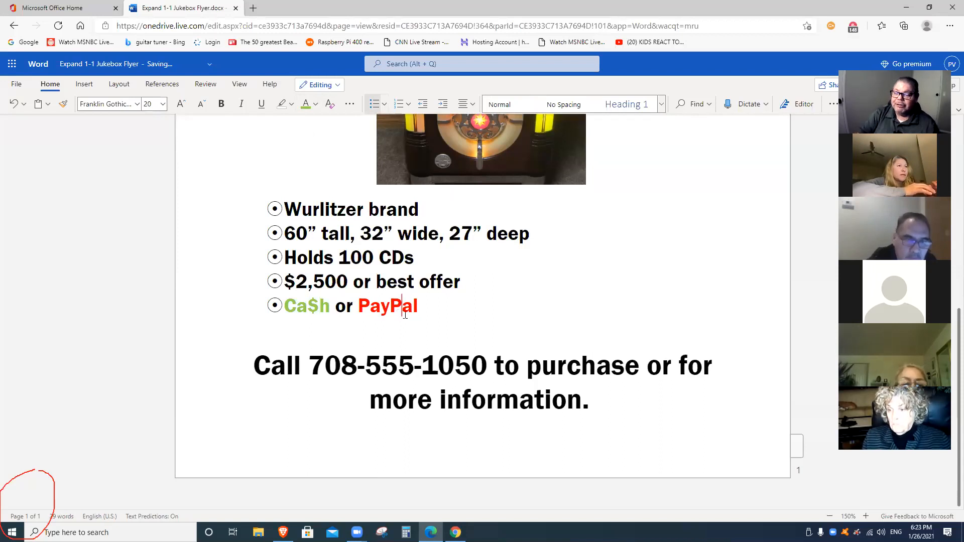
click(368, 319)
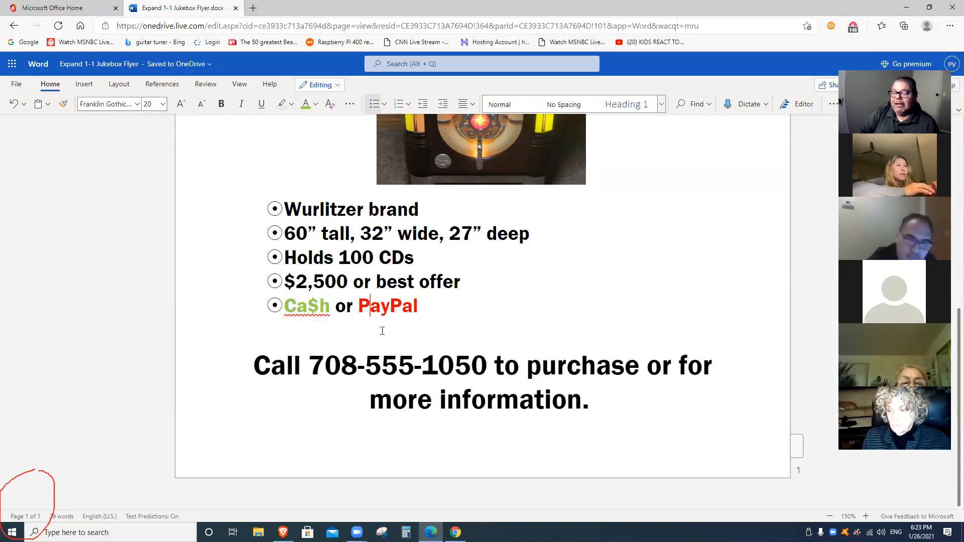
Step: Underline the phone number in the closing call-to-purchase line and color it with the standard dark red
click(319, 304)
click(592, 310)
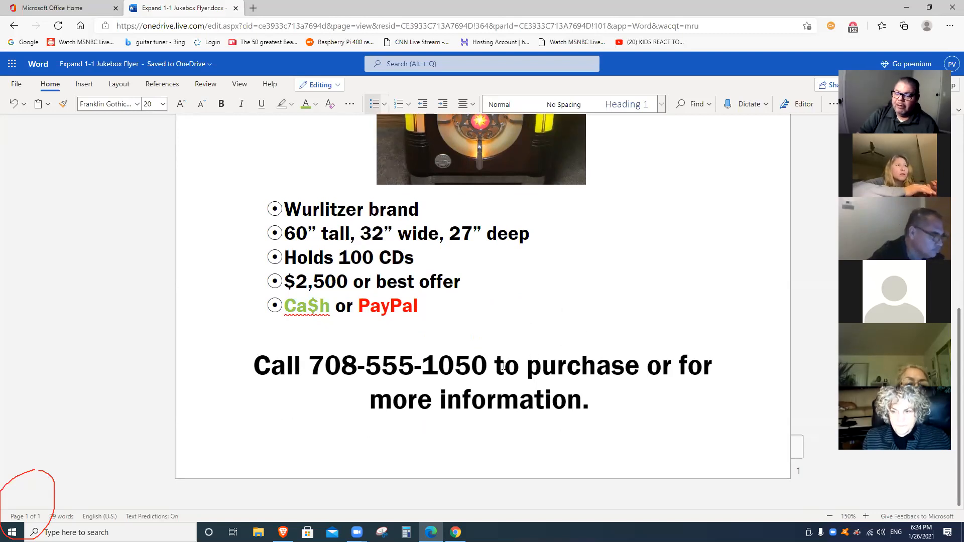
drag(488, 365, 307, 366)
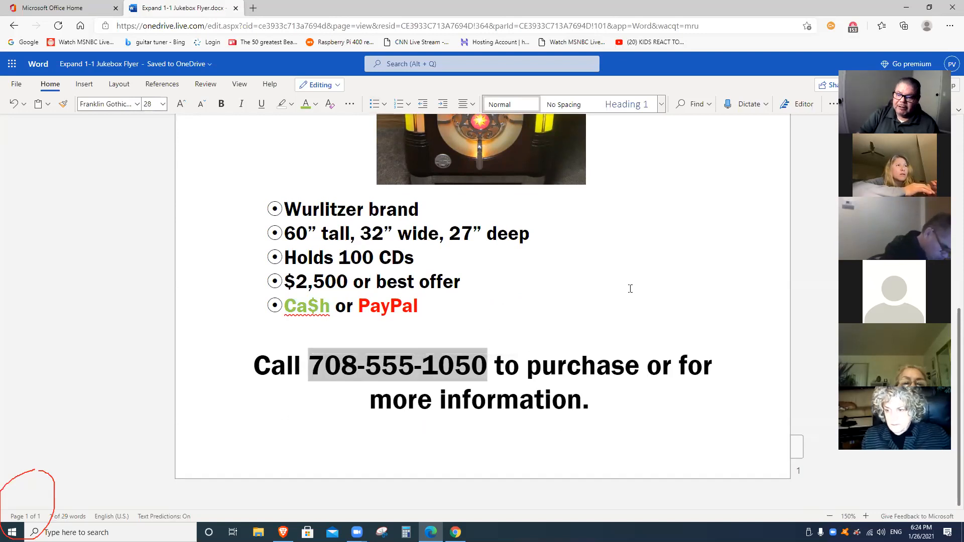
click(315, 104)
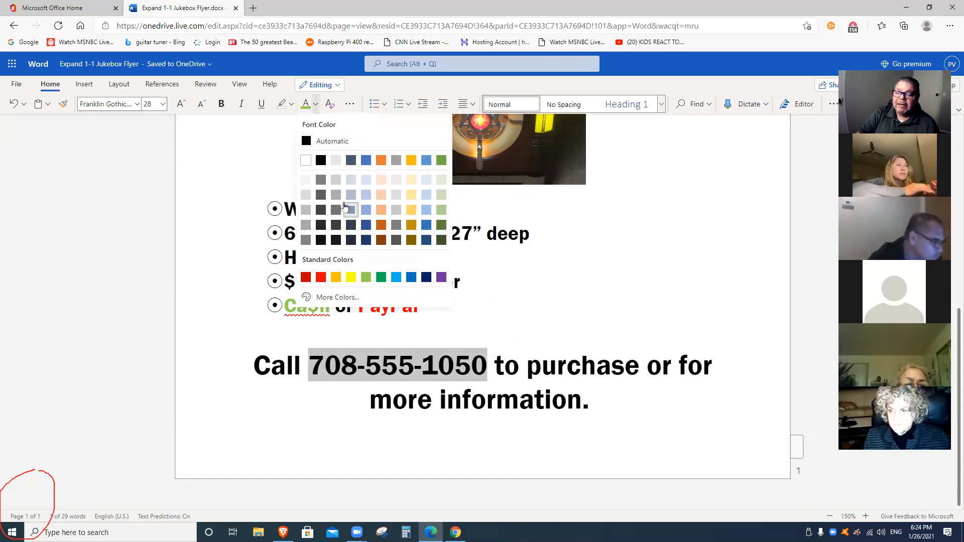
click(263, 106)
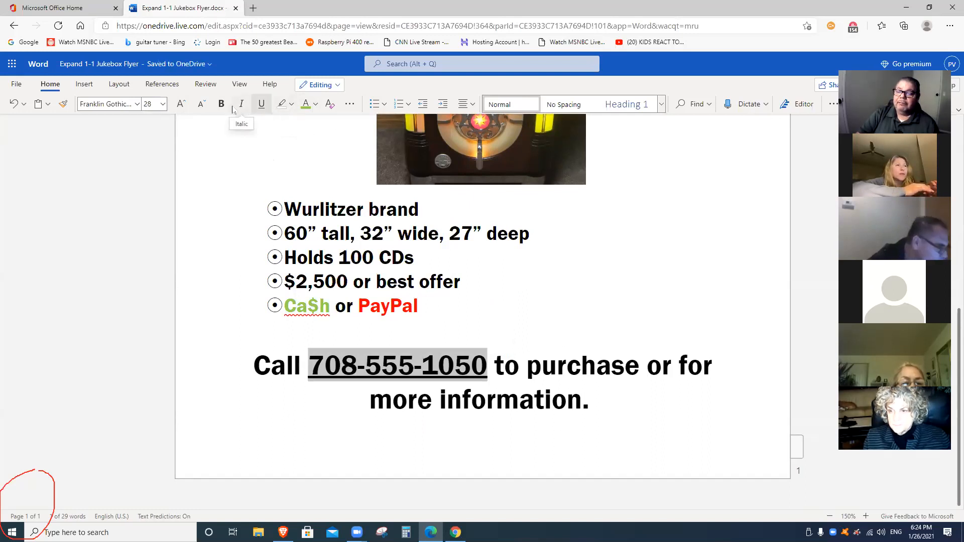
click(316, 105)
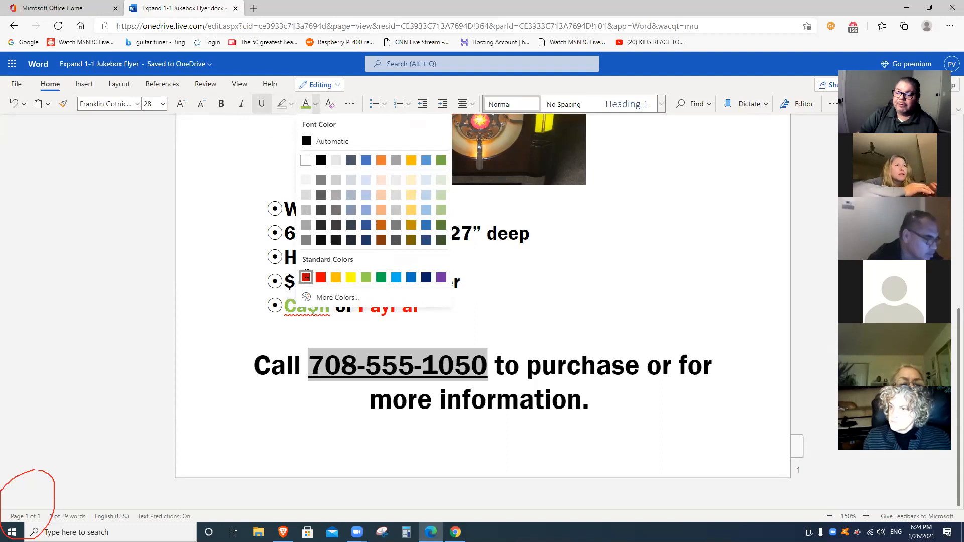
click(308, 277)
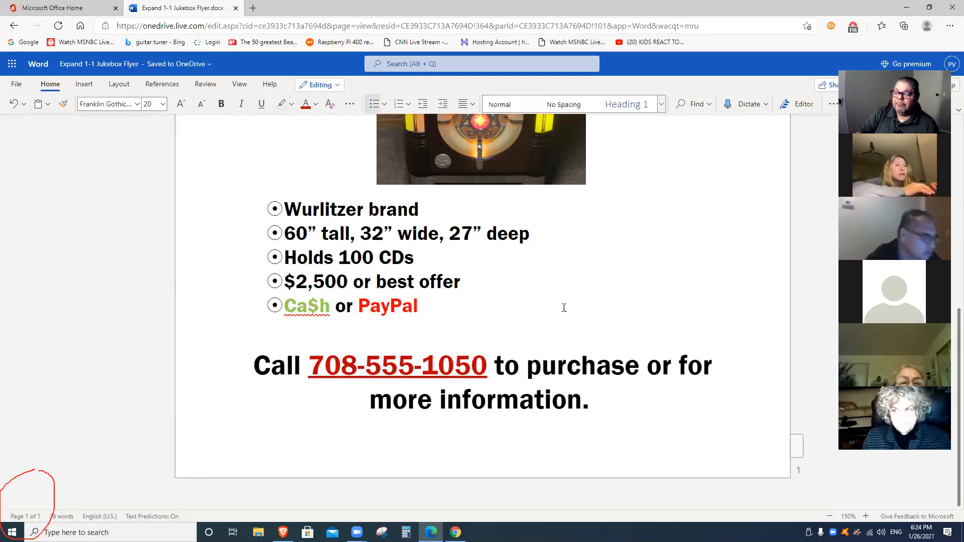
Step: Select the jukebox picture and show its paragraph alignment options, pointing out Align Center
scroll(585, 282, up, 2)
click(524, 216)
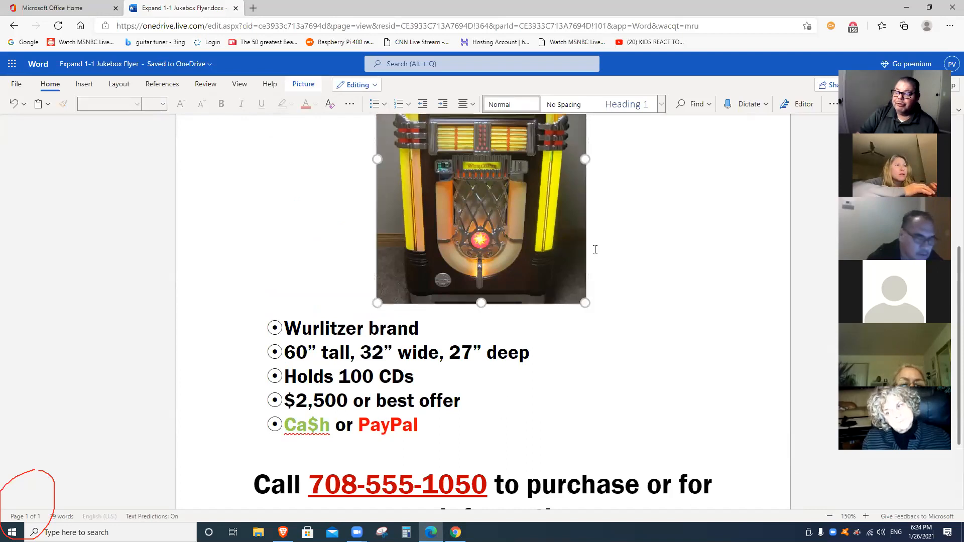
scroll(595, 249, up, 1)
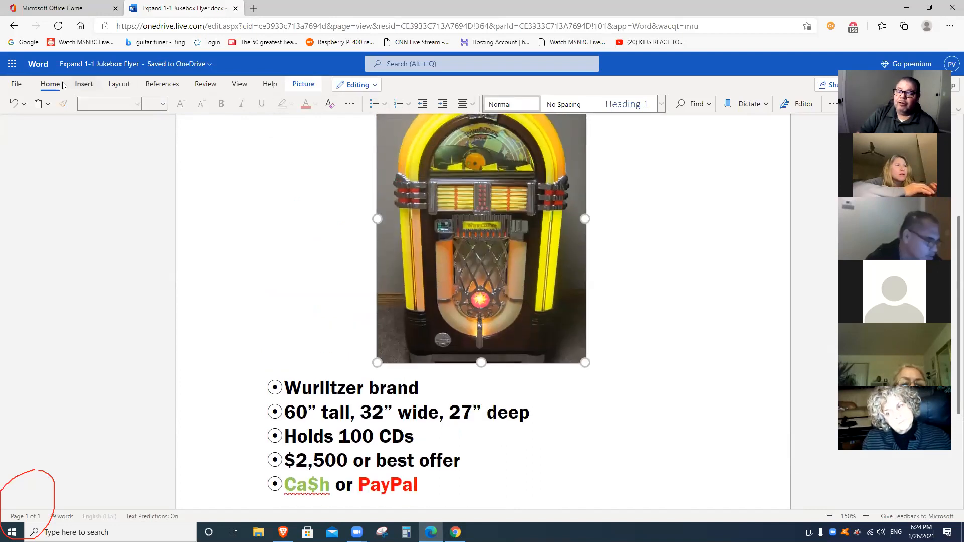
click(472, 104)
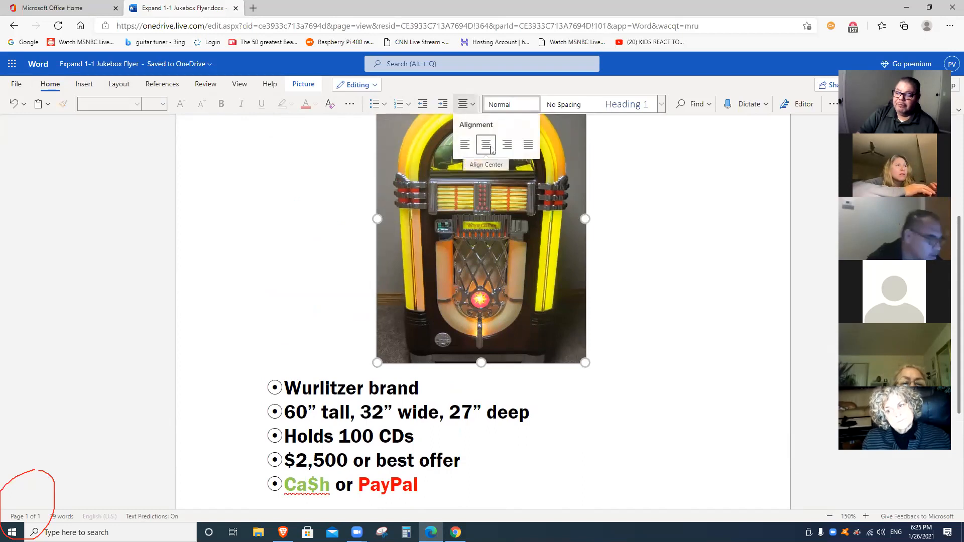
click(685, 222)
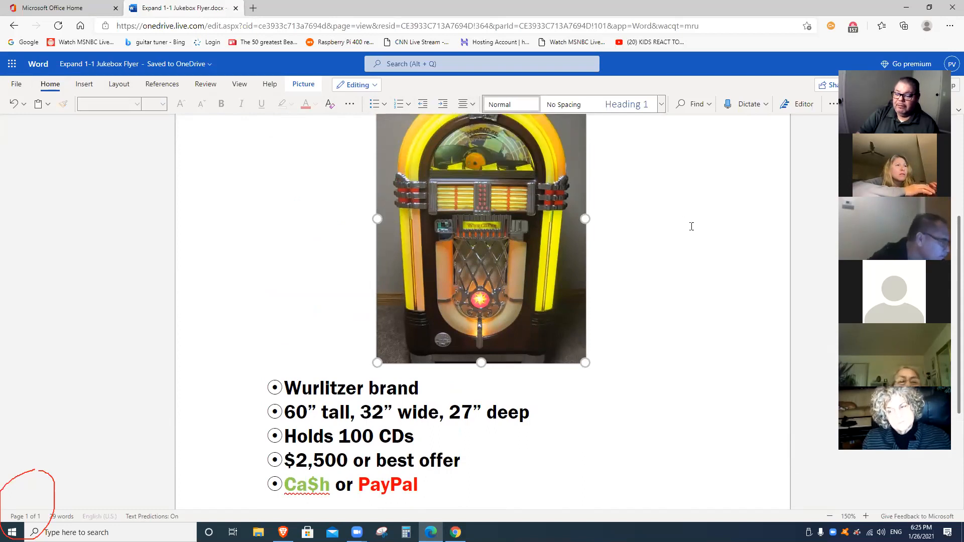
Step: Select the underlined phone number in the closing line, and review the flyer up to its "Jukebox for Sale" title
scroll(693, 240, down, 2)
scroll(694, 240, down, 1)
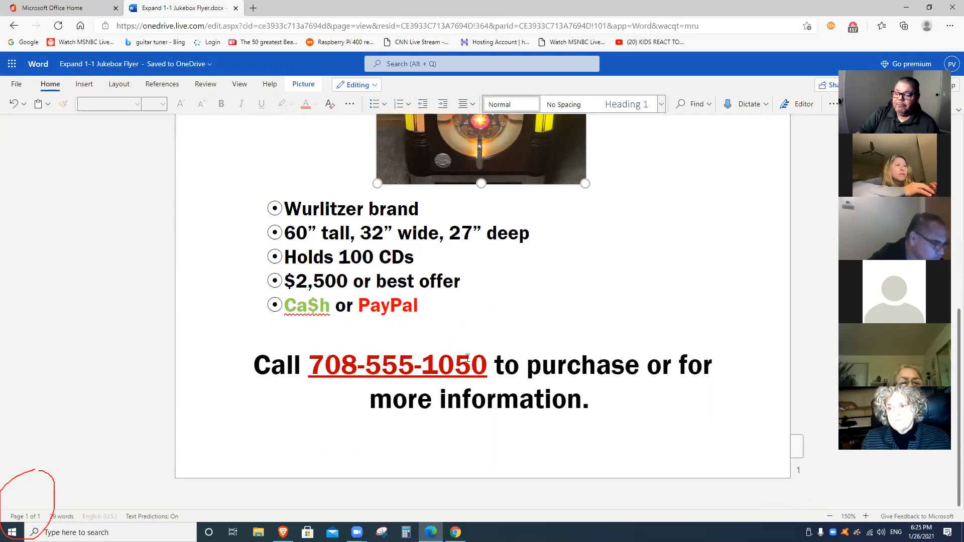
drag(486, 365, 314, 396)
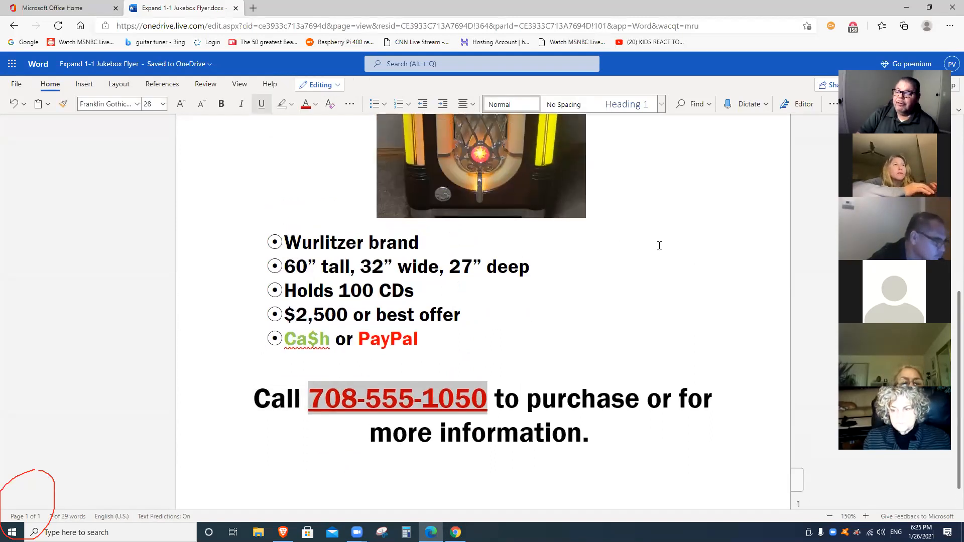
scroll(481, 197, up, 3)
scroll(527, 275, up, 2)
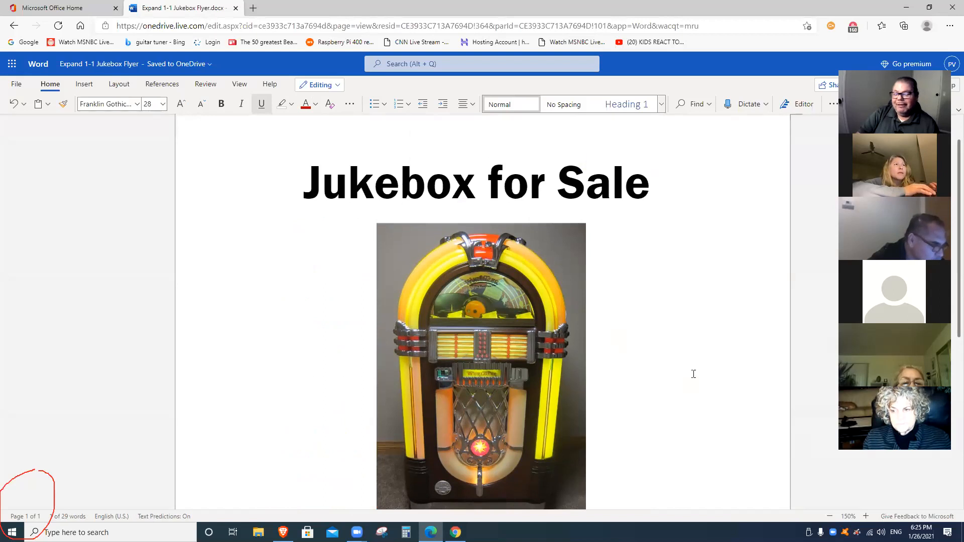
scroll(693, 374, down, 1)
scroll(414, 189, up, 2)
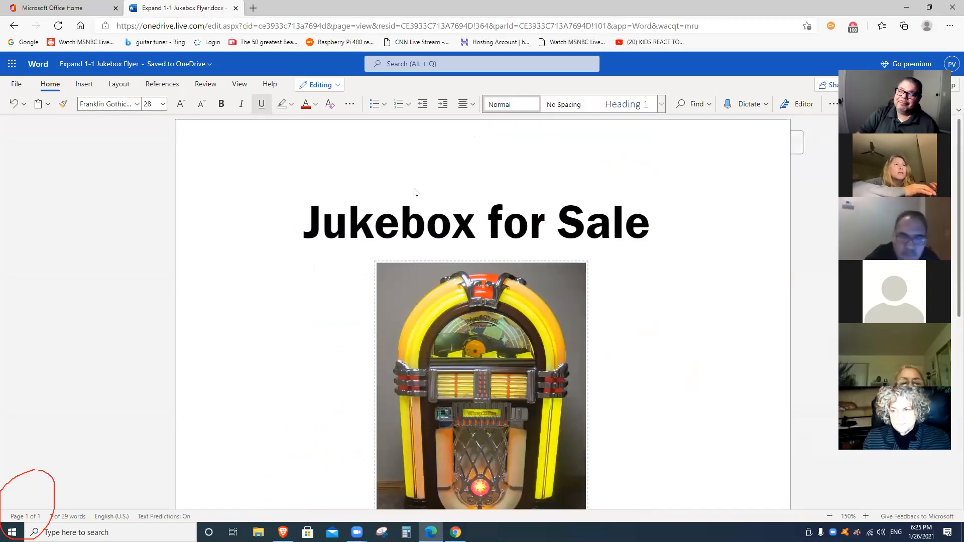
Step: Set the font color of the phone number in the call line to black and underline it
click(315, 105)
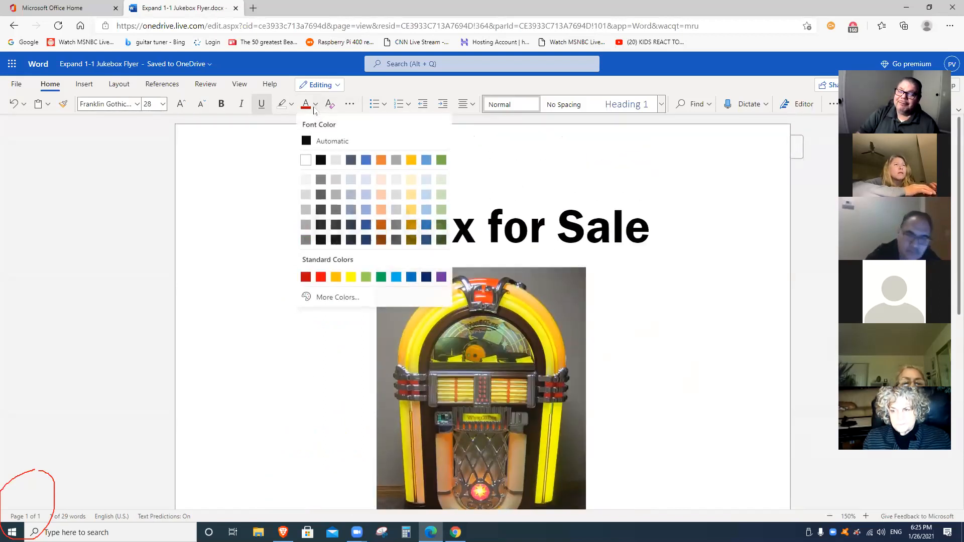
click(320, 160)
scroll(652, 301, down, 5)
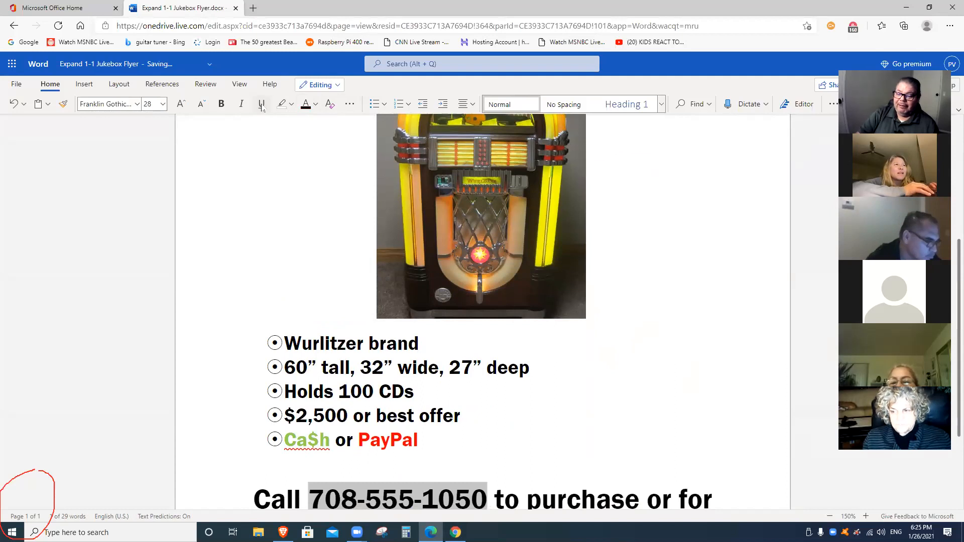
scroll(607, 289, down, 3)
scroll(607, 289, down, 1)
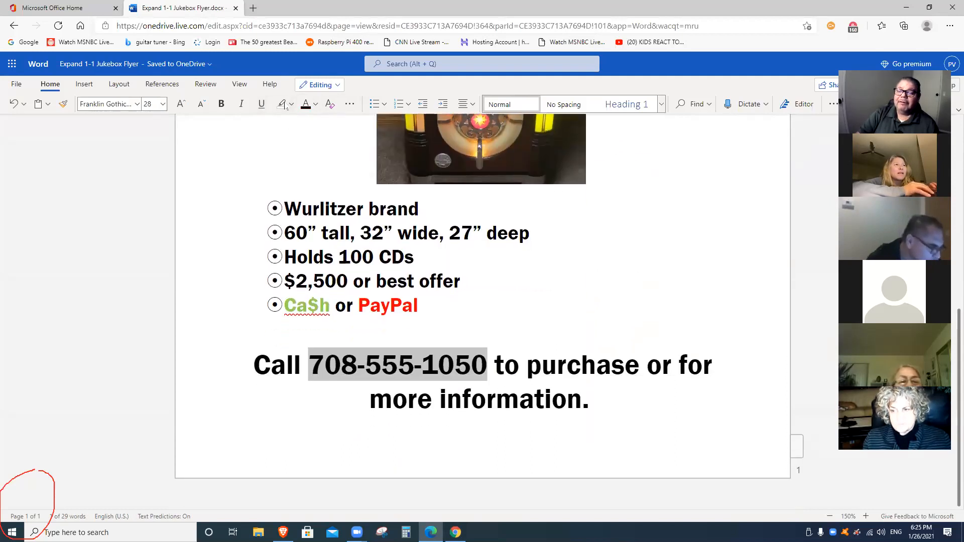
click(260, 104)
click(651, 289)
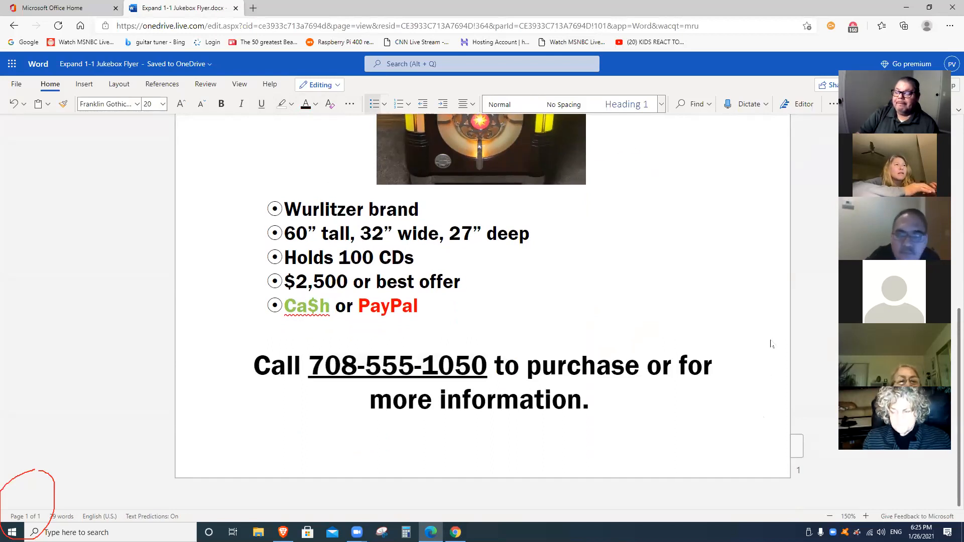
Step: Zoom the document out to 120% and examine the insert options for add-ins, pictures and symbols
scroll(769, 346, up, 1)
click(836, 518)
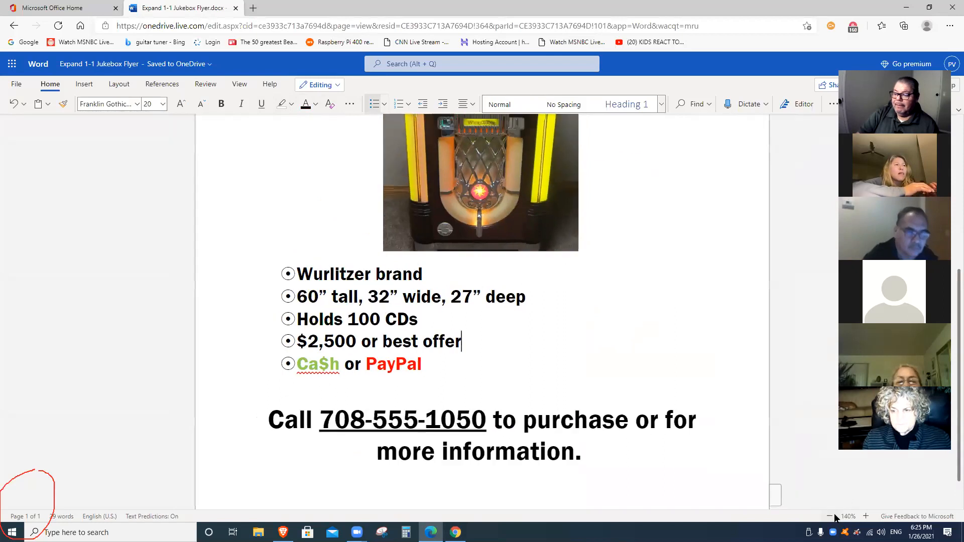
click(836, 517)
click(836, 517)
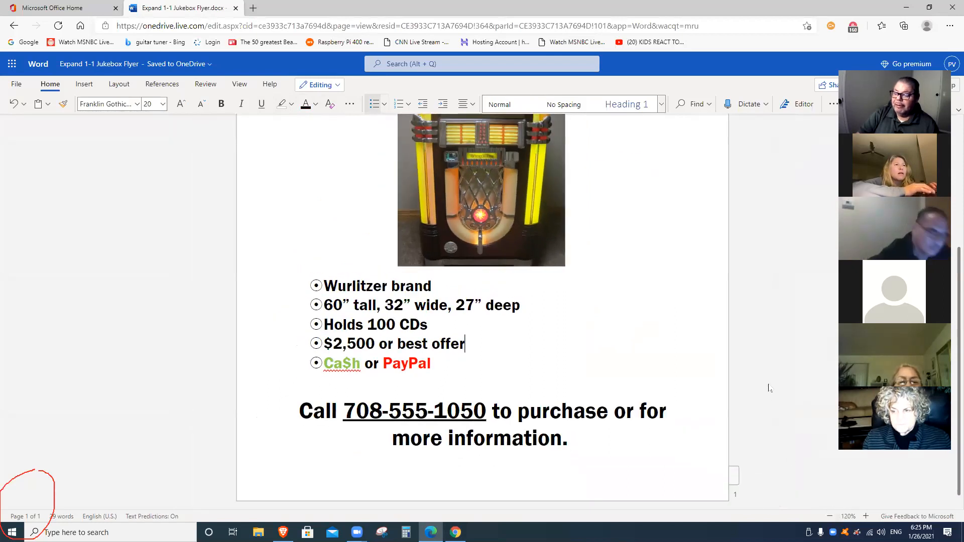
scroll(759, 391, up, 1)
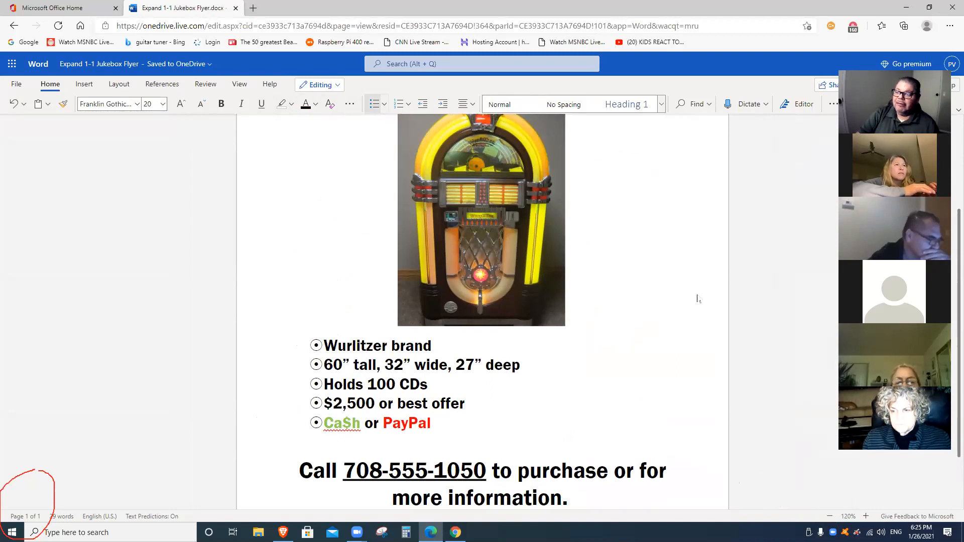
scroll(698, 300, up, 1)
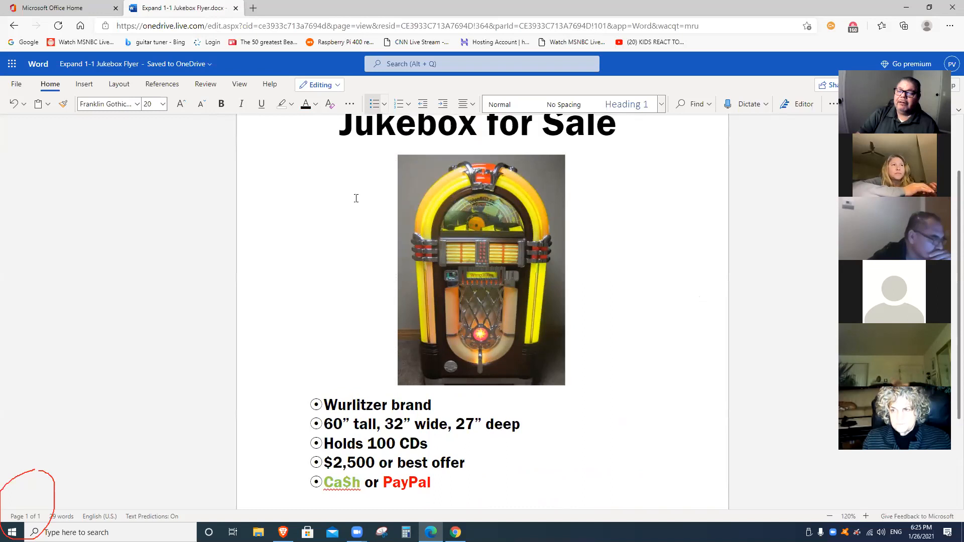
click(85, 84)
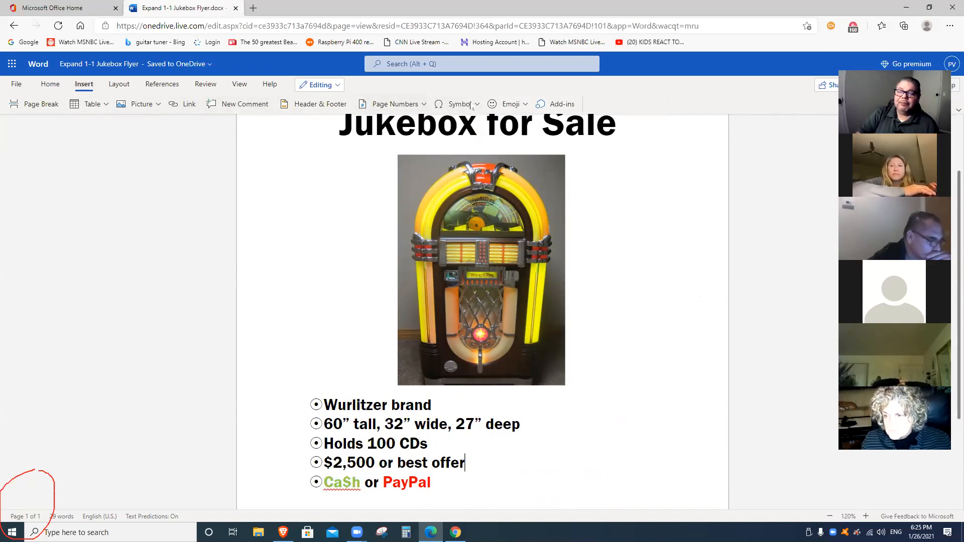
click(561, 104)
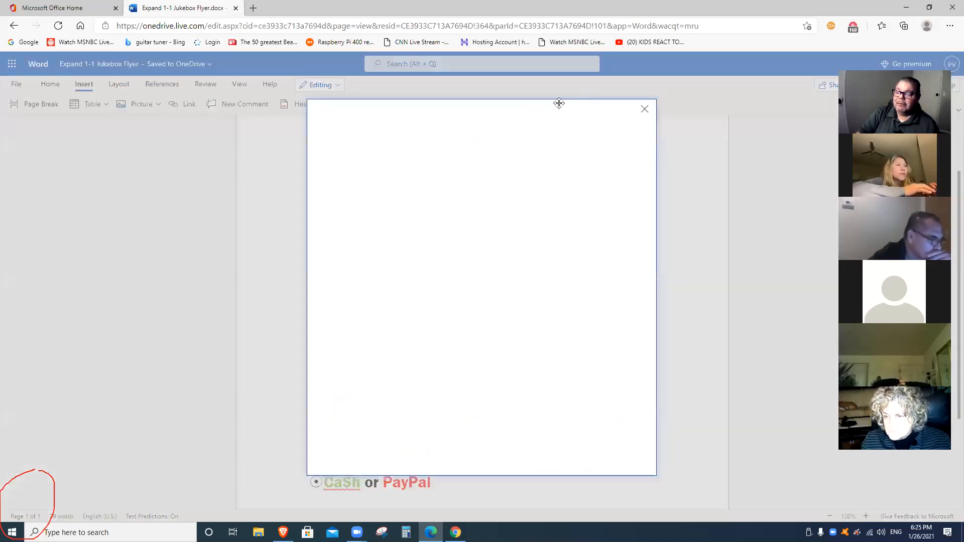
click(645, 109)
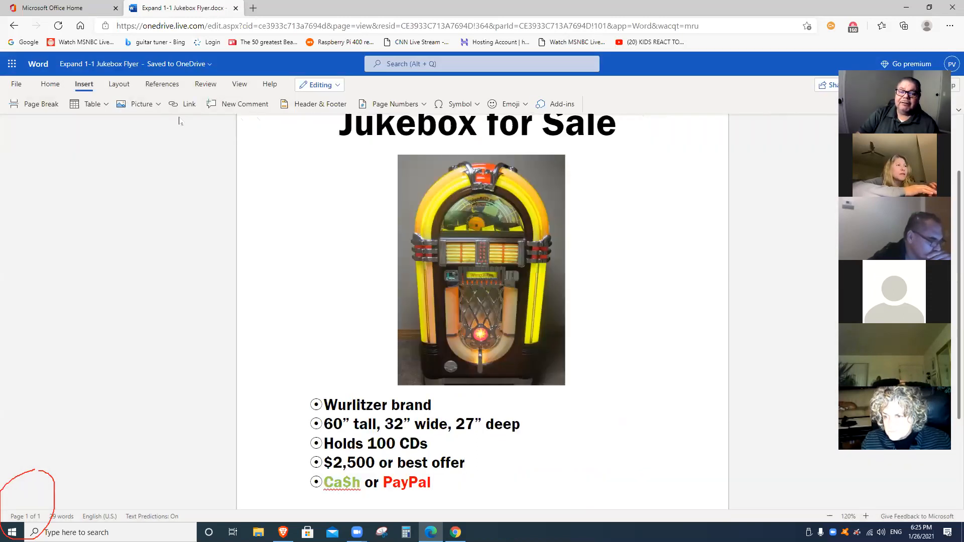
click(152, 103)
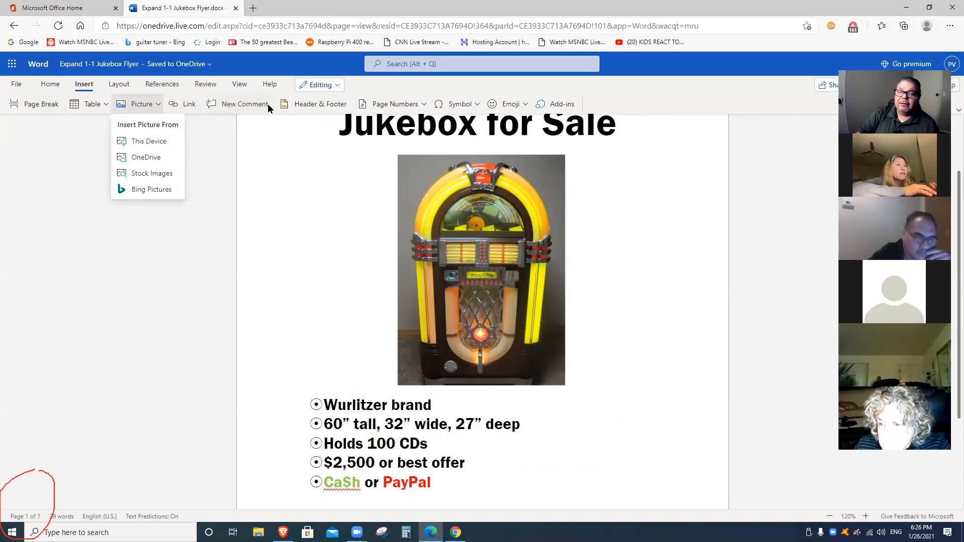
click(474, 104)
click(264, 197)
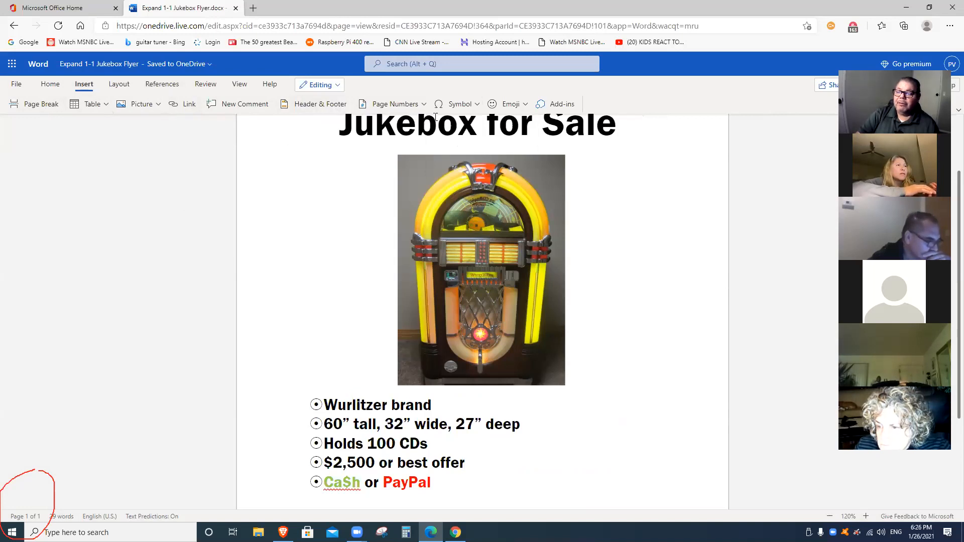
Step: Browse the full collection of smiley and people emojis available for insertion, and close it
click(522, 105)
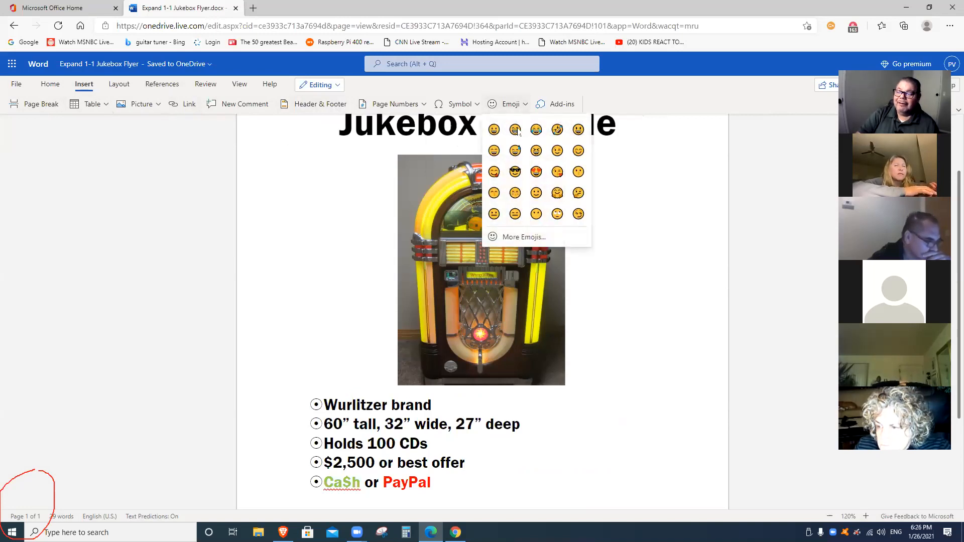
click(522, 237)
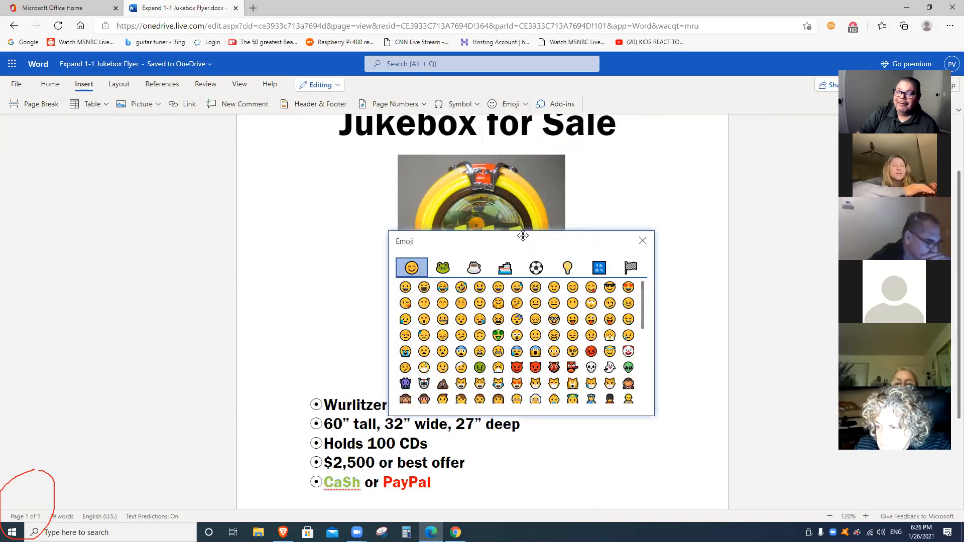
drag(644, 298, 642, 371)
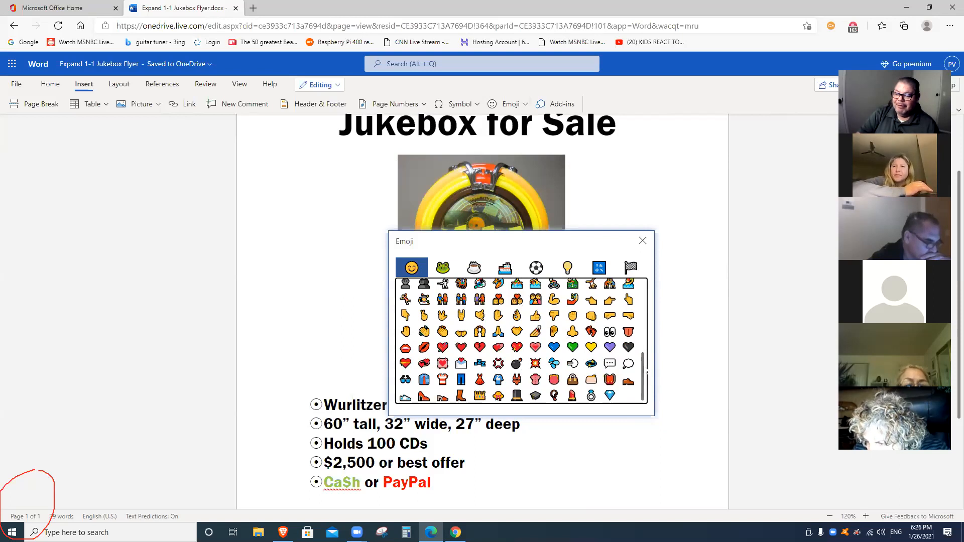
drag(645, 370, 645, 298)
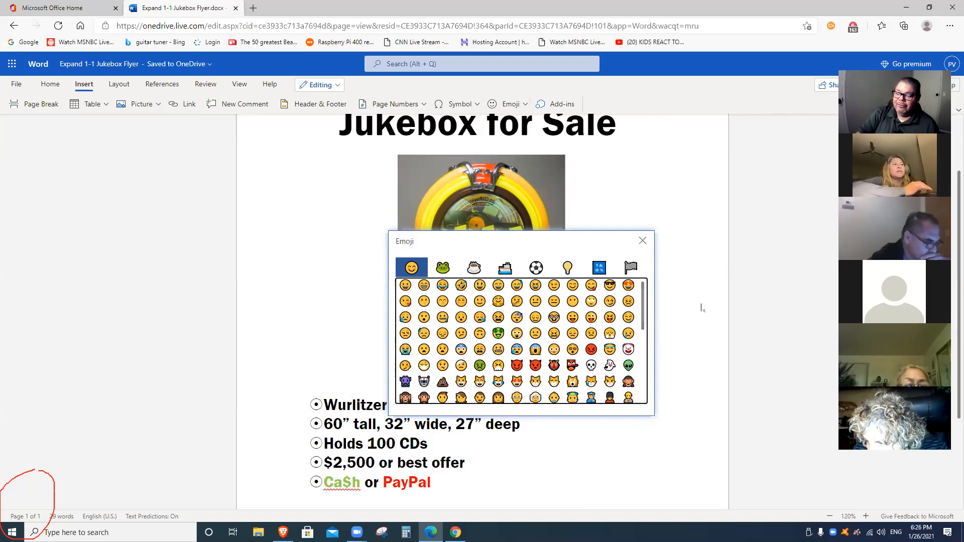
click(642, 241)
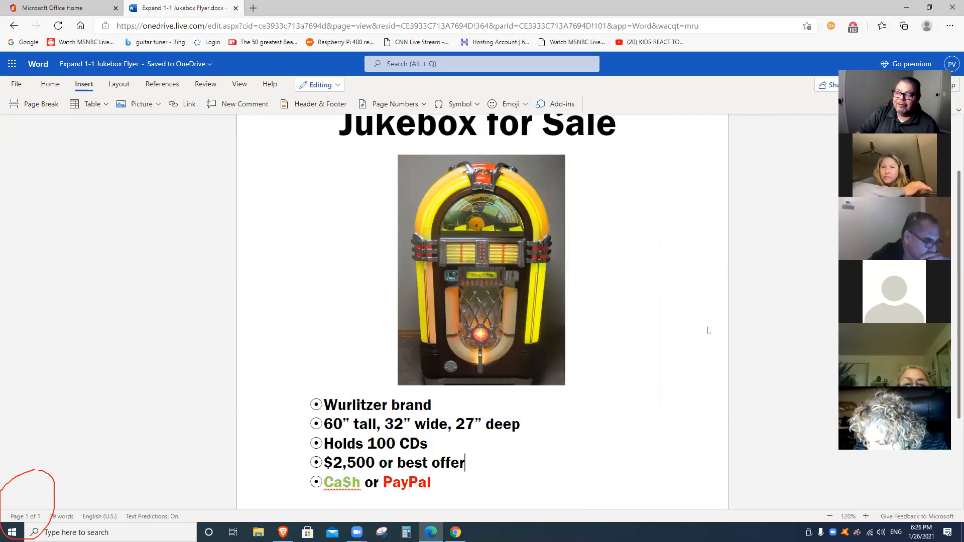
Step: Look over the flyer and examine the available document modes for editing, reviewing and viewing
scroll(707, 331, down, 3)
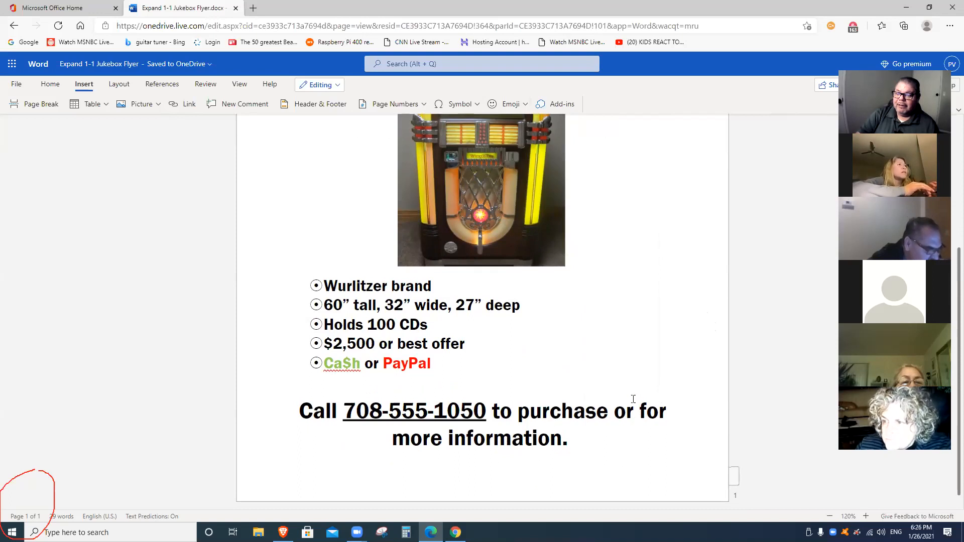
scroll(666, 332, up, 4)
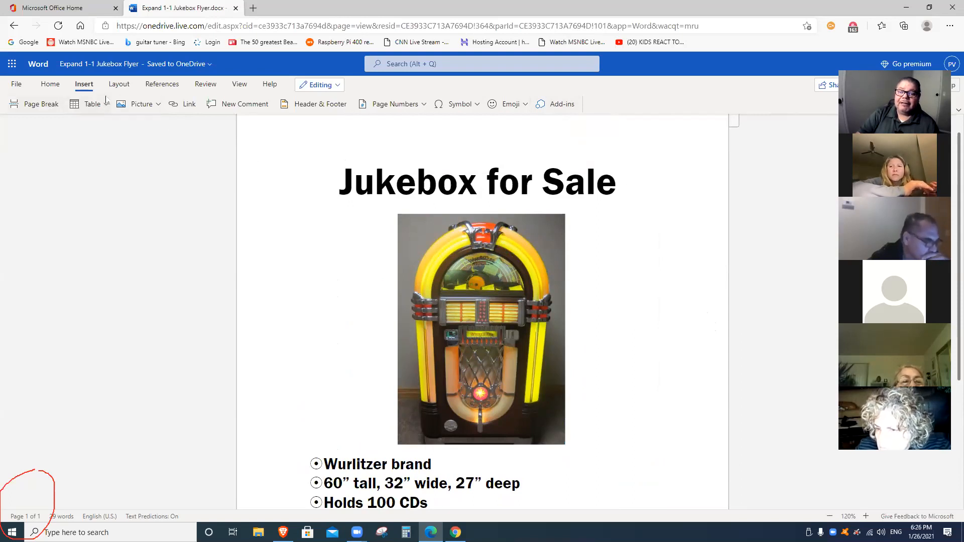
click(51, 84)
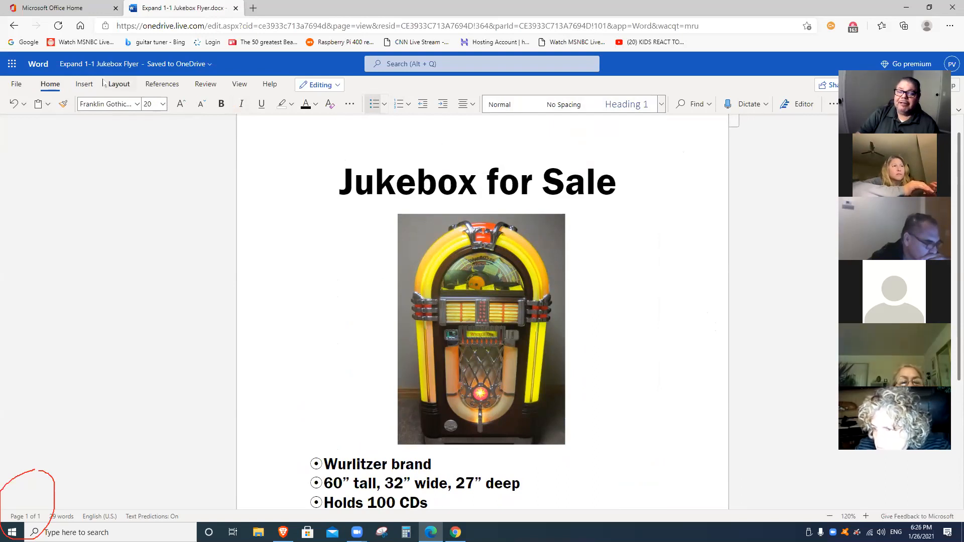
click(89, 87)
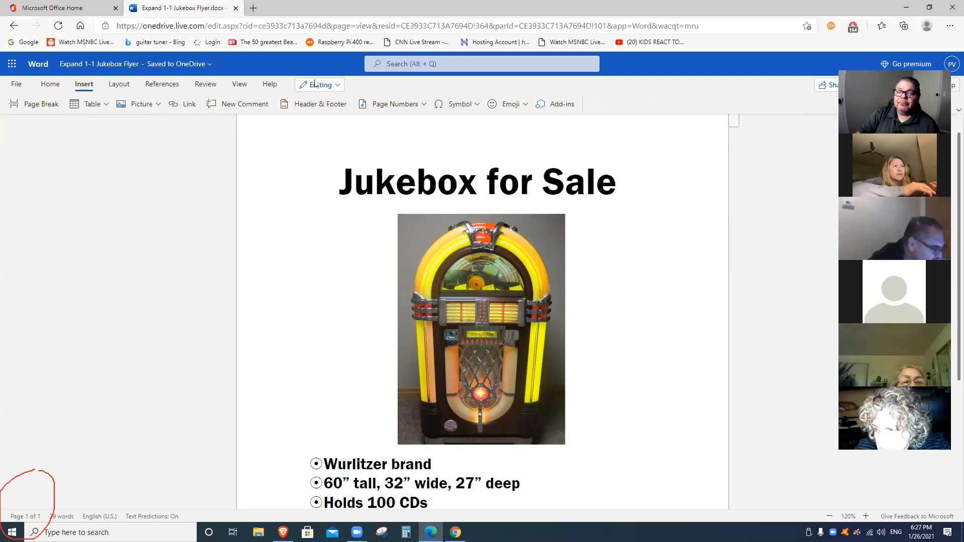
click(338, 87)
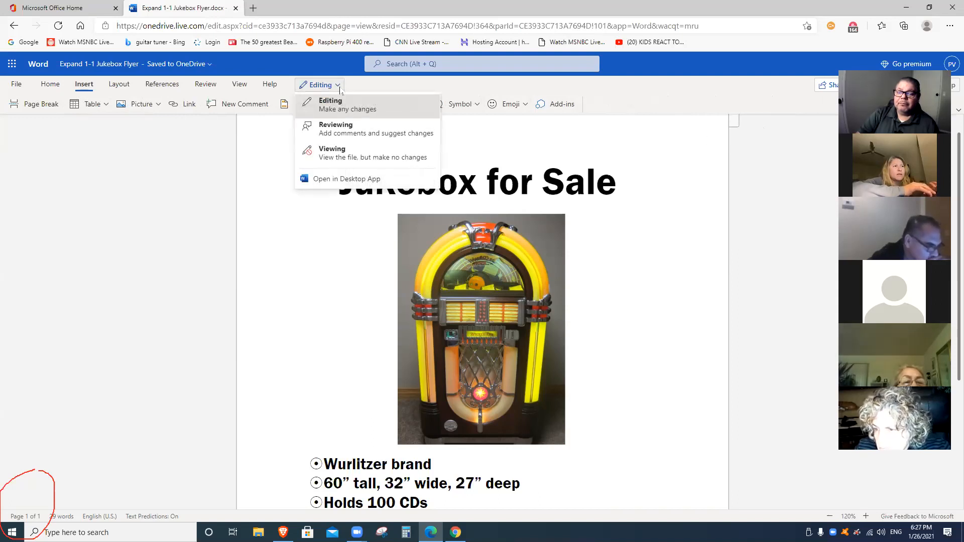
click(686, 187)
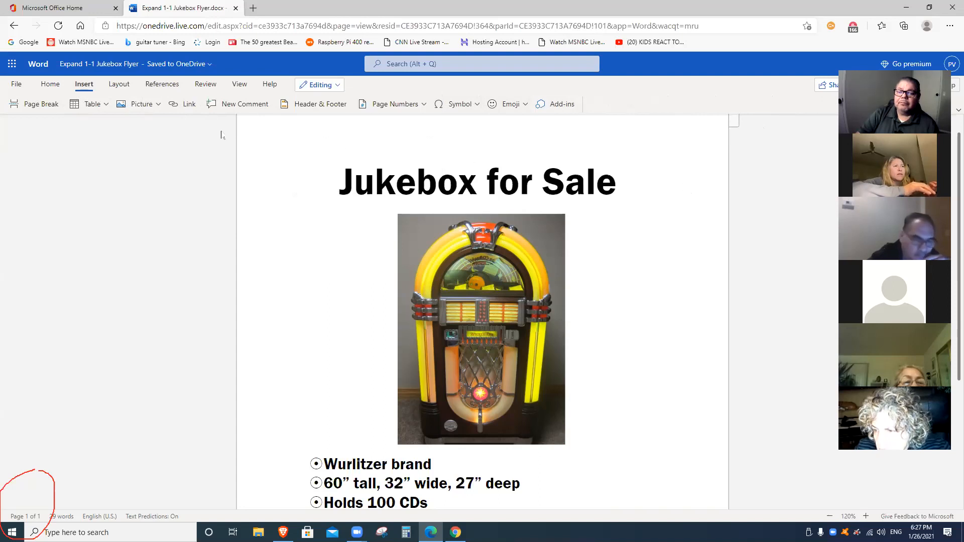
click(50, 83)
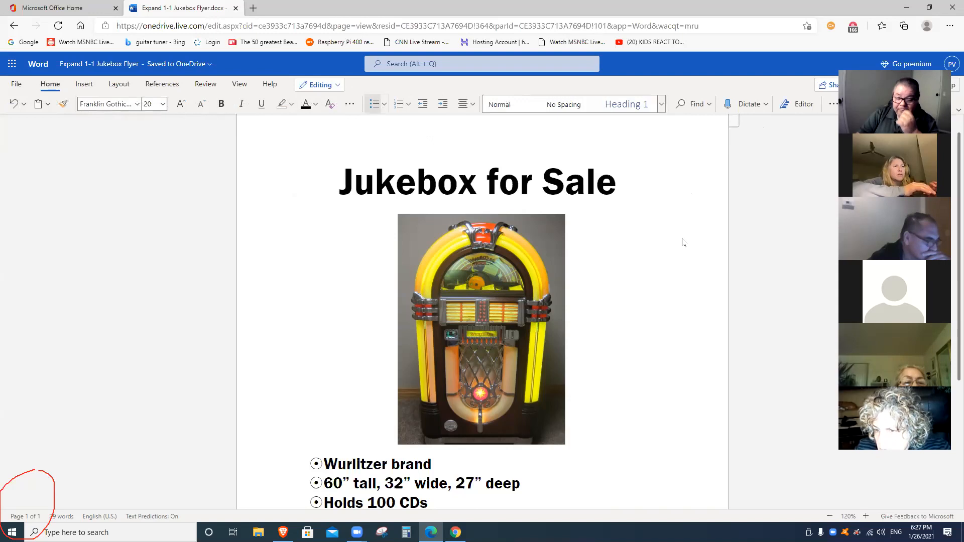
Step: Set the font size of the title "Jukebox for Sale" to 56
scroll(682, 245, down, 1)
scroll(682, 247, down, 3)
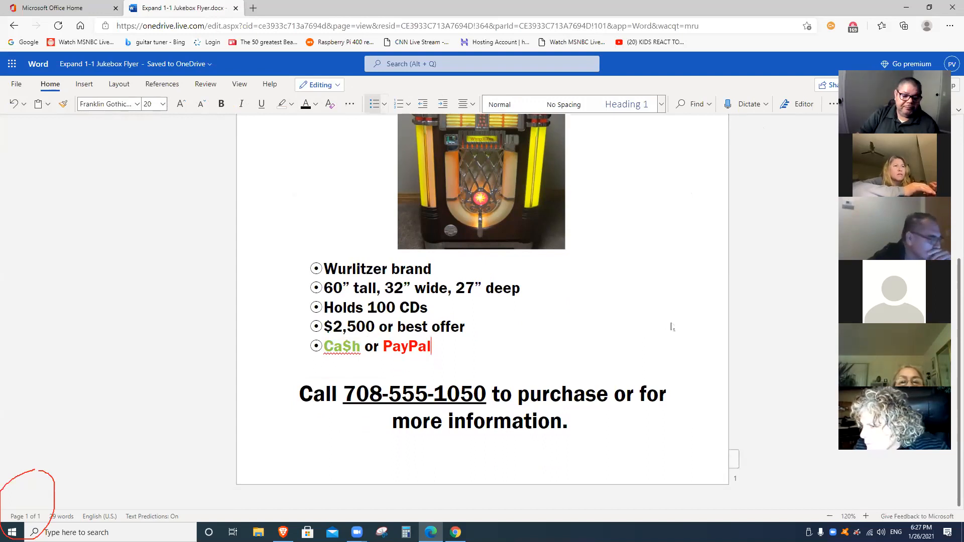
scroll(676, 326, up, 1)
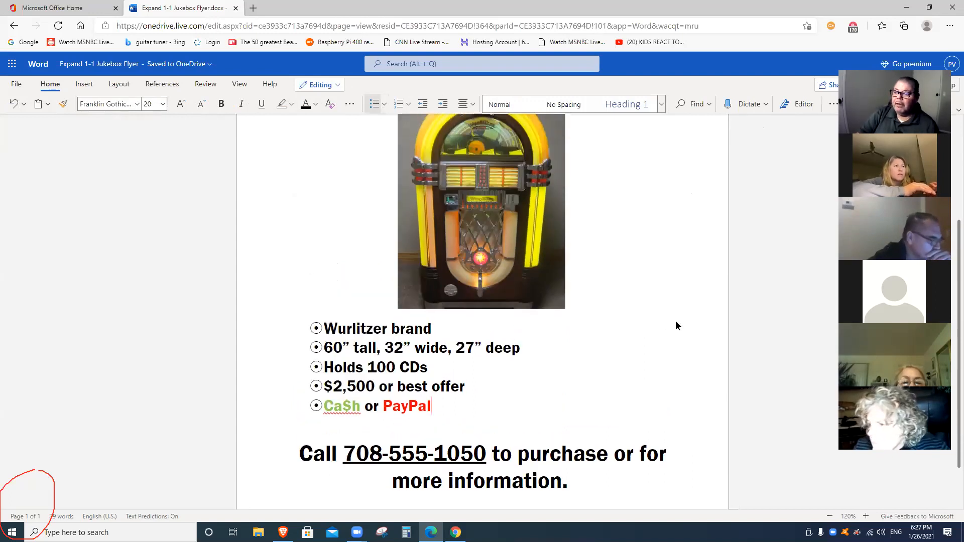
click(834, 519)
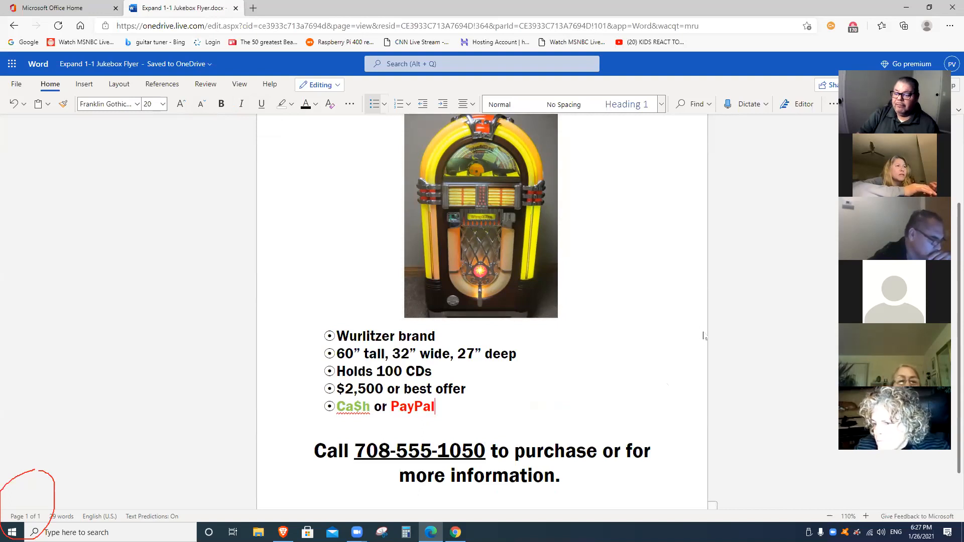
scroll(698, 337, down, 2)
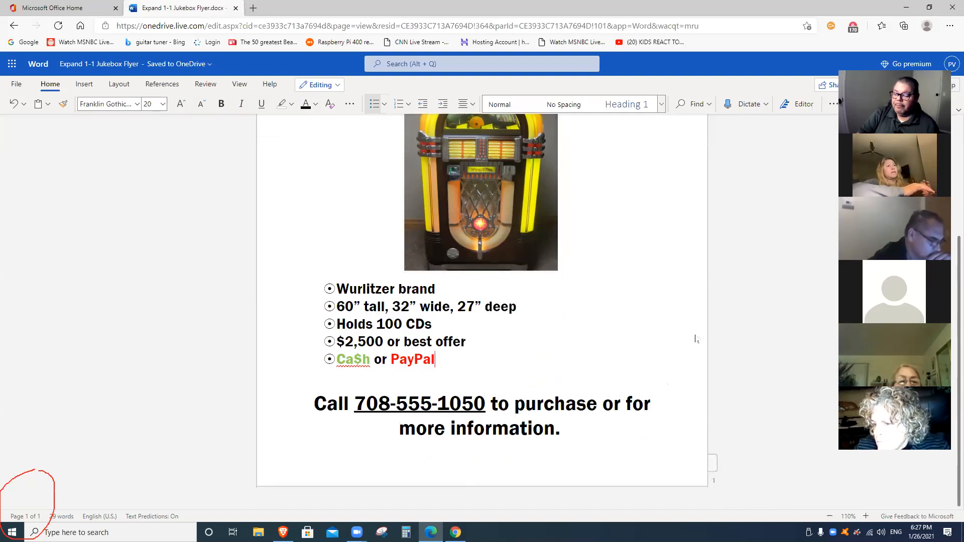
scroll(696, 338, up, 2)
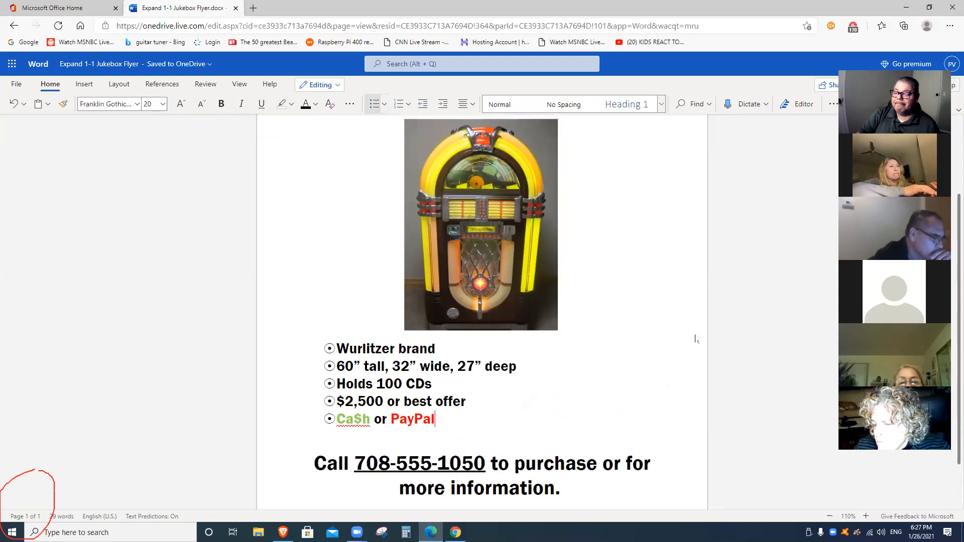
scroll(695, 340, up, 2)
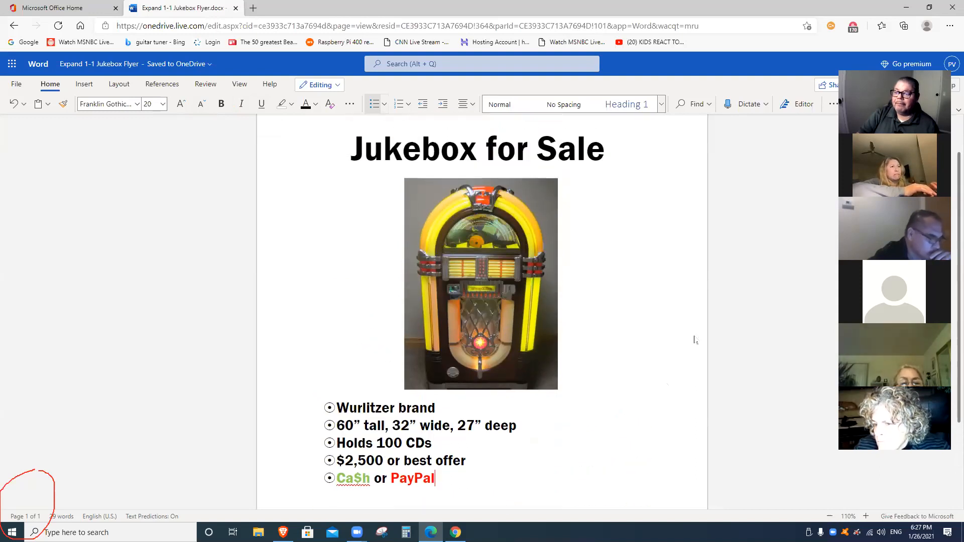
drag(613, 164, 356, 158)
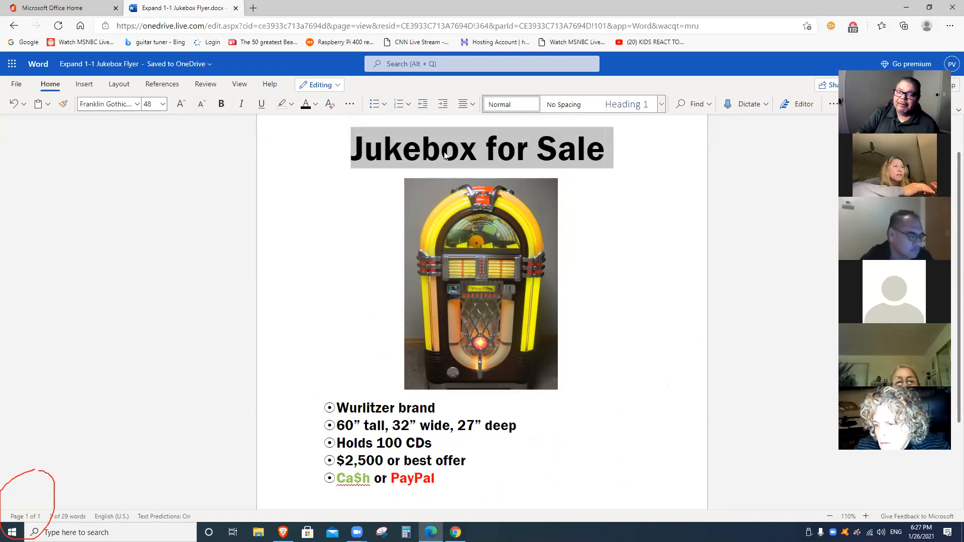
click(163, 104)
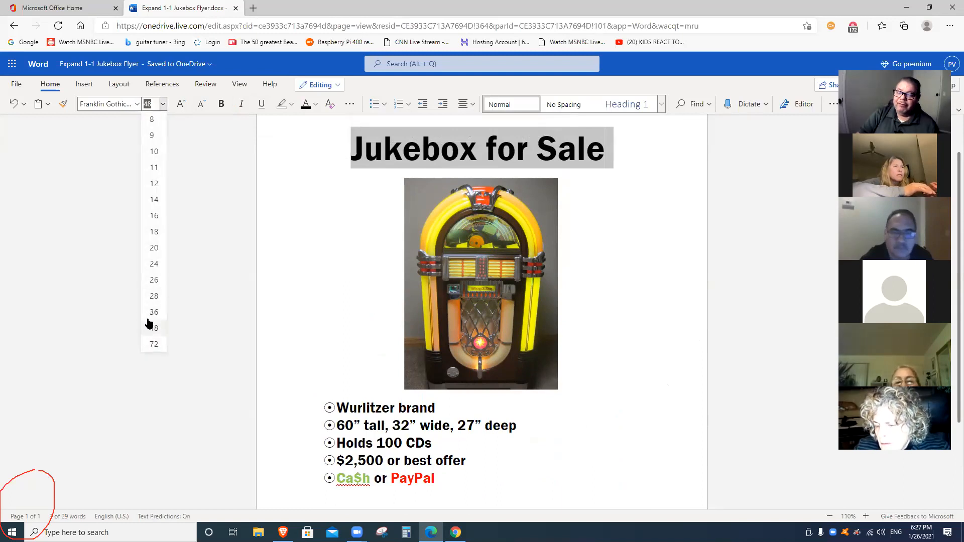
click(142, 107)
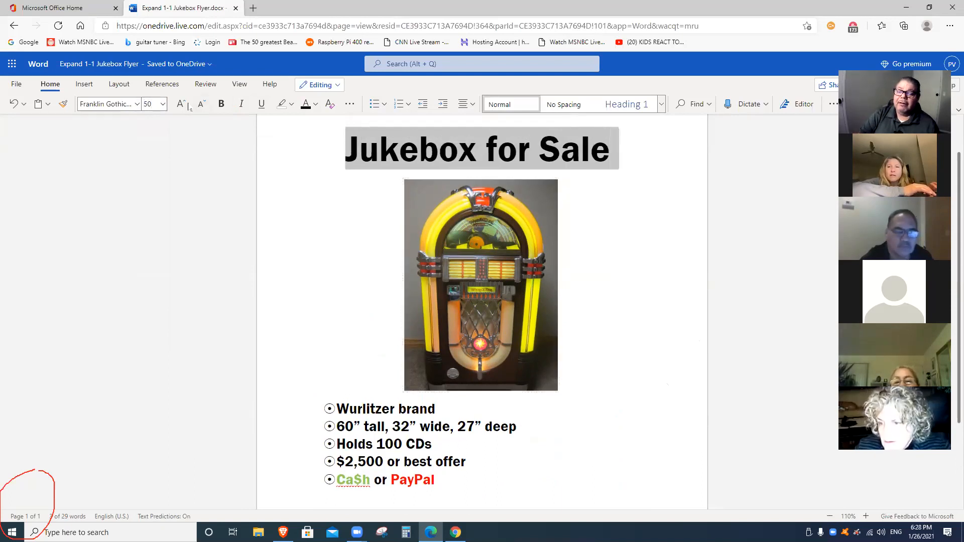
text(56)
key(Return)
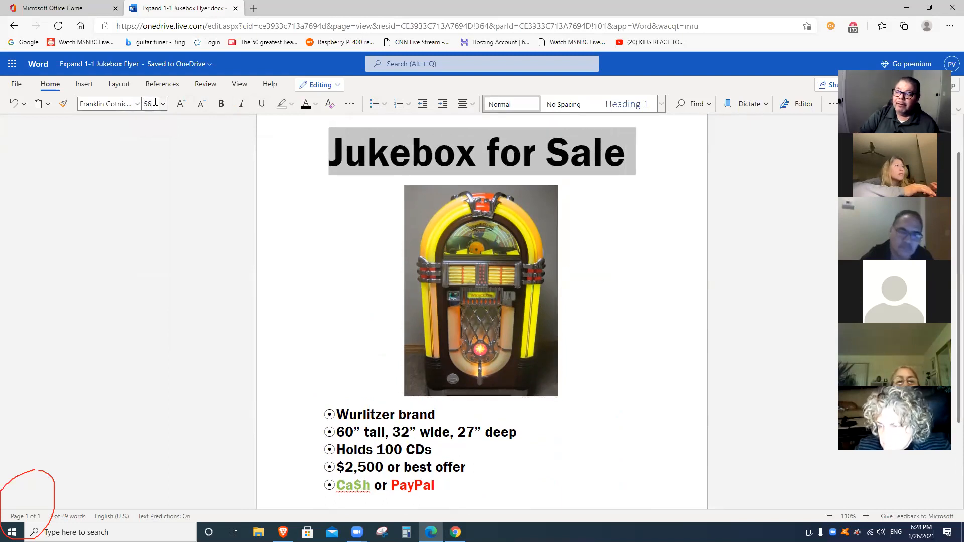
Step: Look through the preset font sizes and set the word "Jukebox" in the title to size 60
click(628, 320)
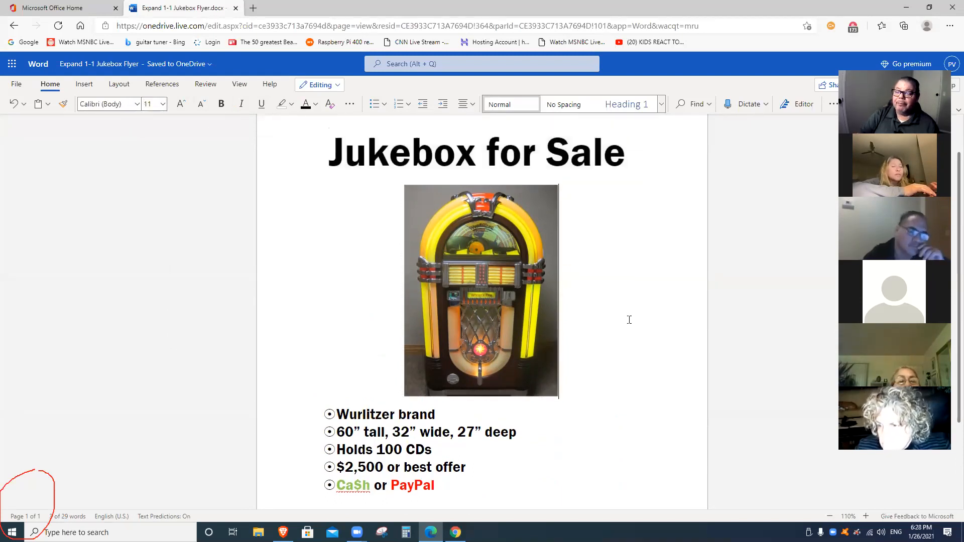
click(433, 153)
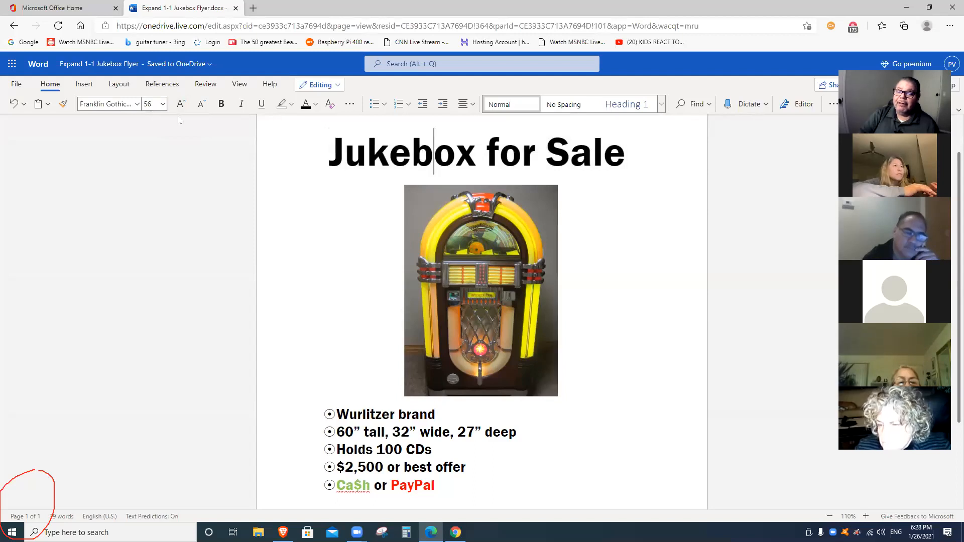
click(163, 104)
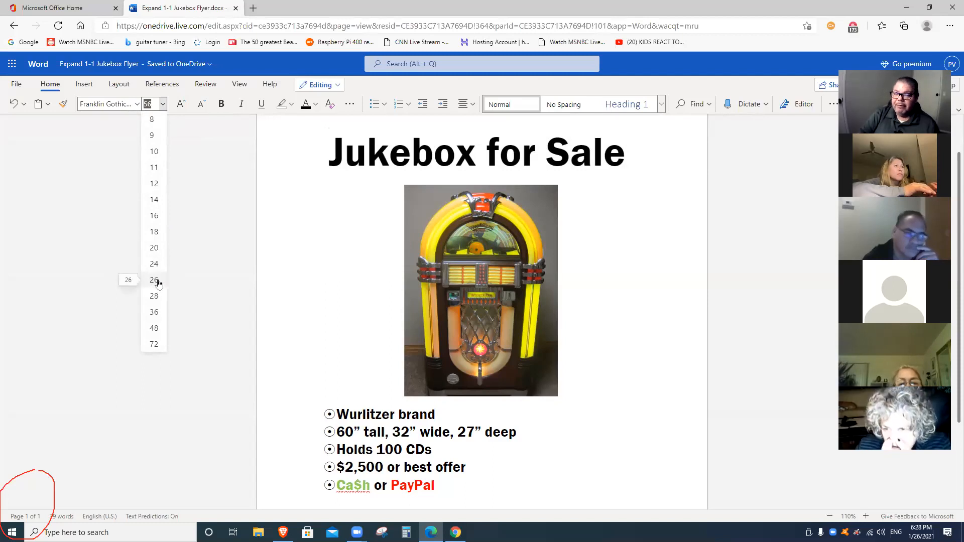
click(633, 224)
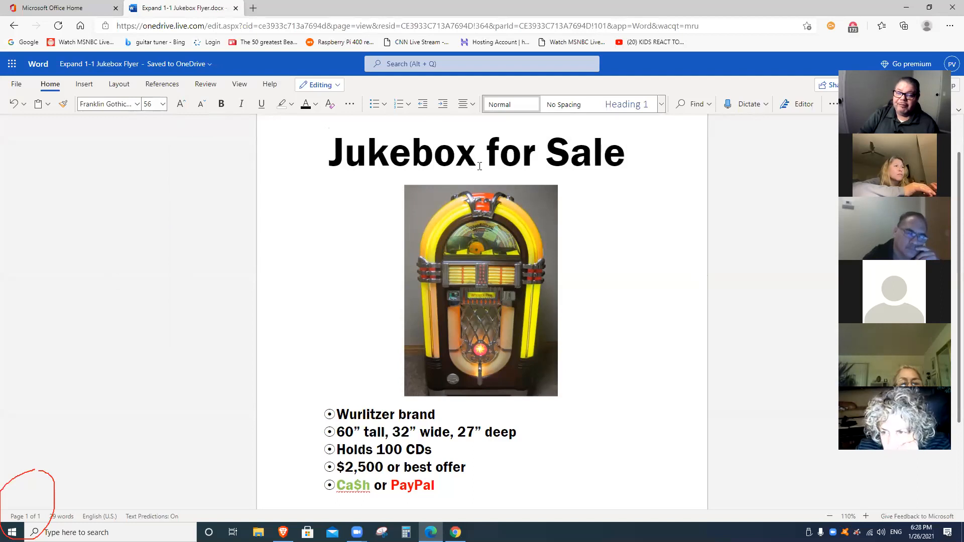
click(163, 105)
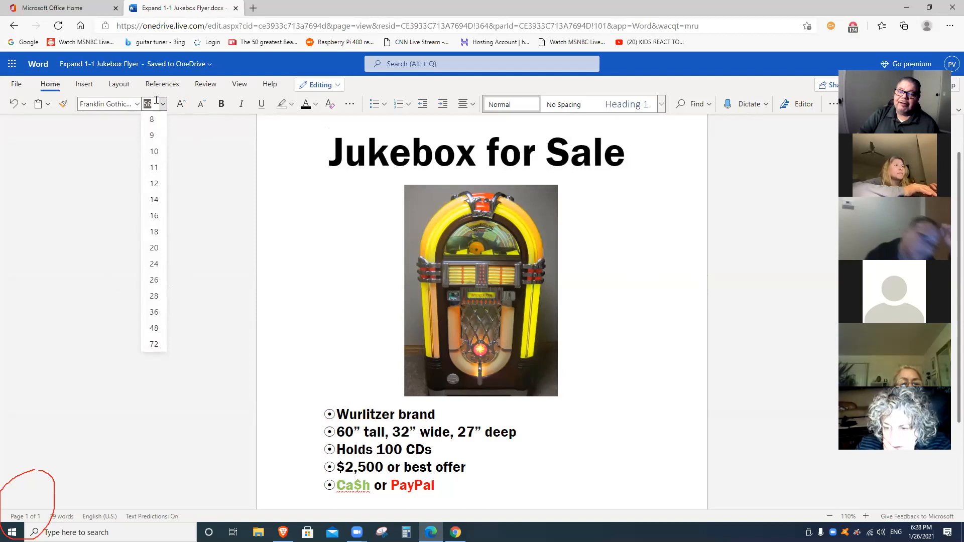
drag(148, 103, 137, 107)
text(6)
key(Return)
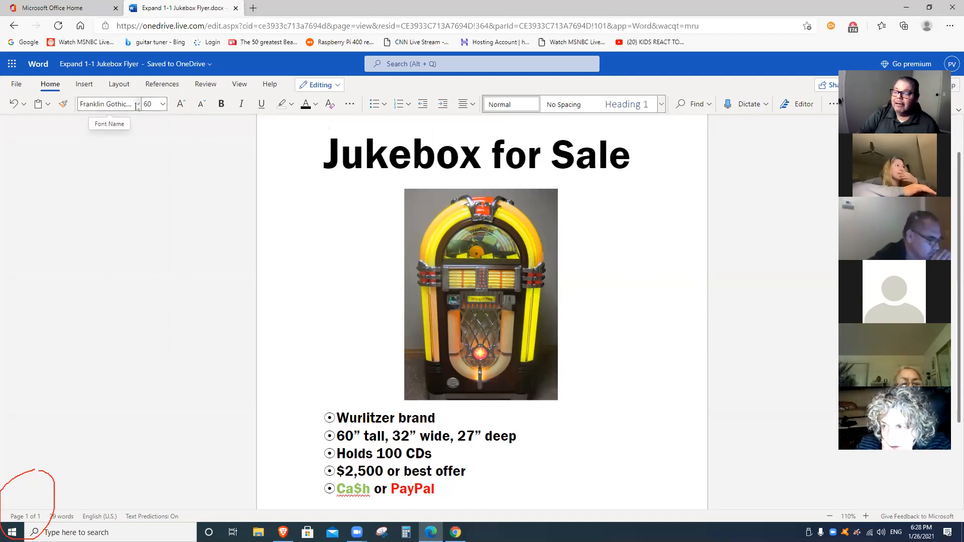
click(666, 332)
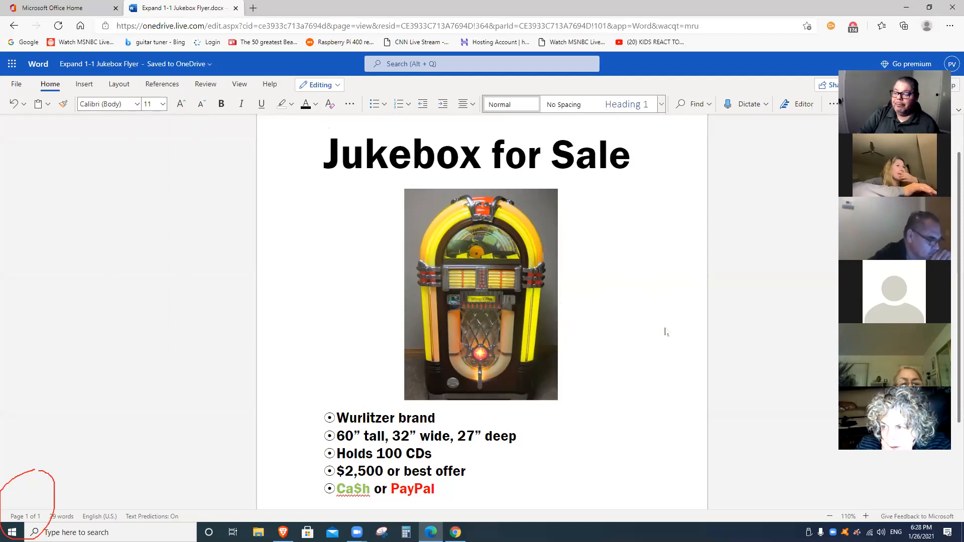
Step: Zoom out to 80% to look over the whole flyer, and return to 110% at the title
click(831, 517)
click(831, 517)
click(831, 517)
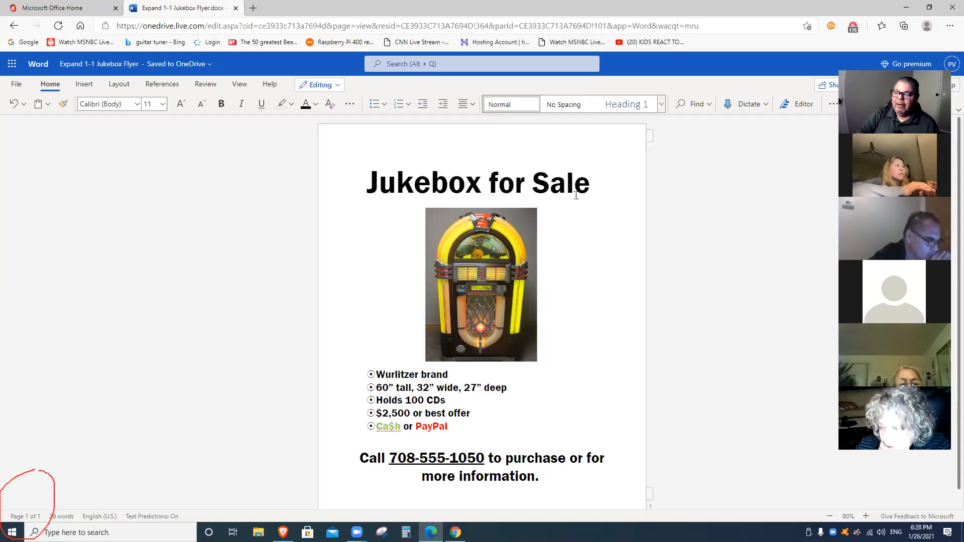
click(866, 516)
click(866, 517)
click(866, 517)
scroll(678, 346, up, 3)
Step: Try a reflected perspective style and a thick black frame style on the jukebox picture
click(544, 344)
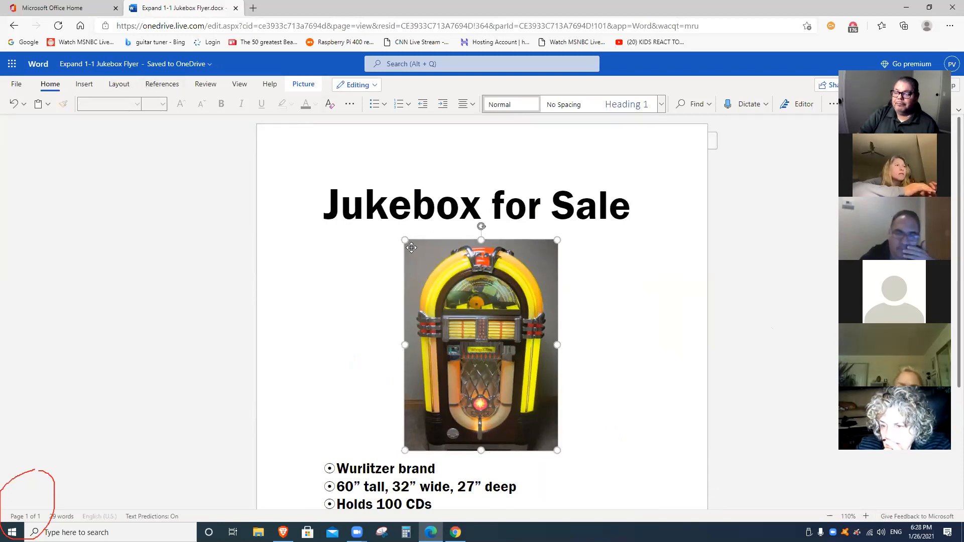
click(303, 84)
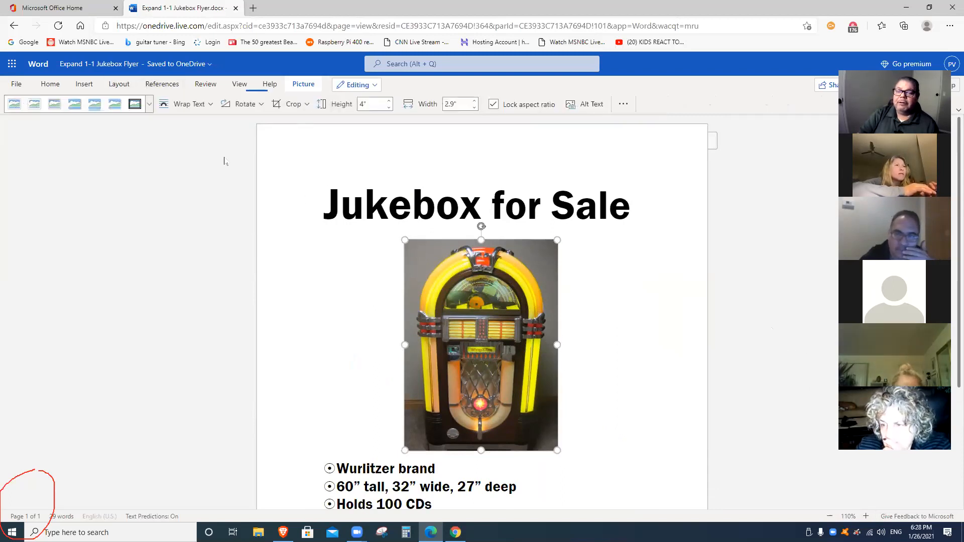
click(149, 106)
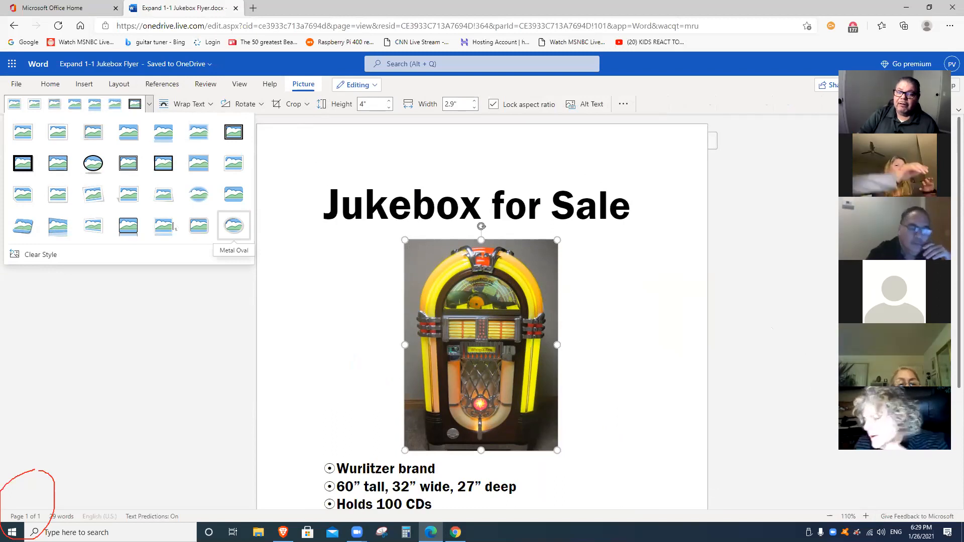
click(60, 227)
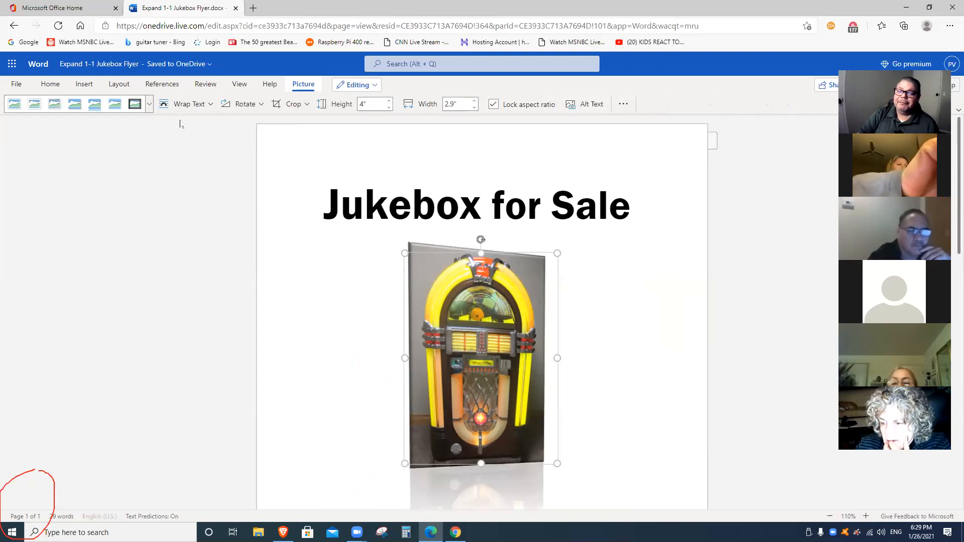
click(149, 103)
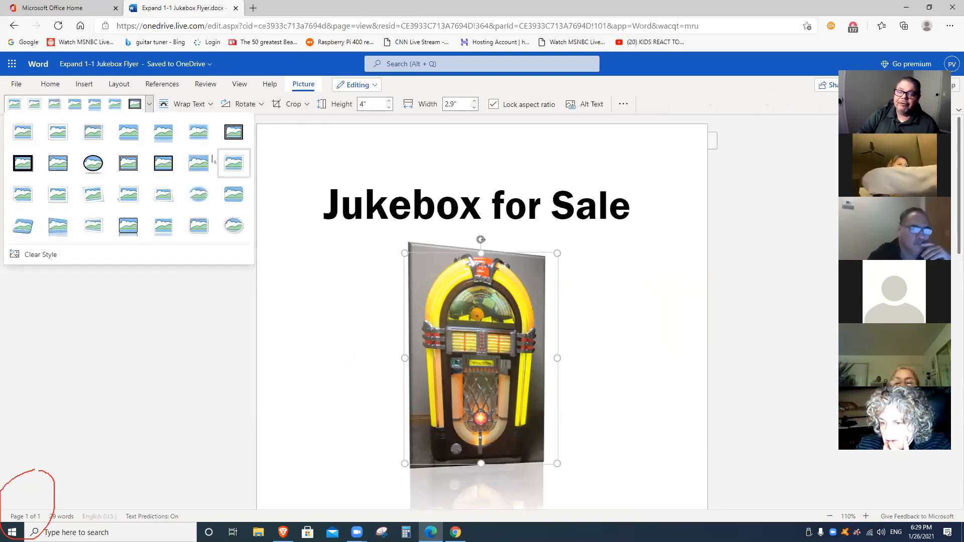
click(167, 164)
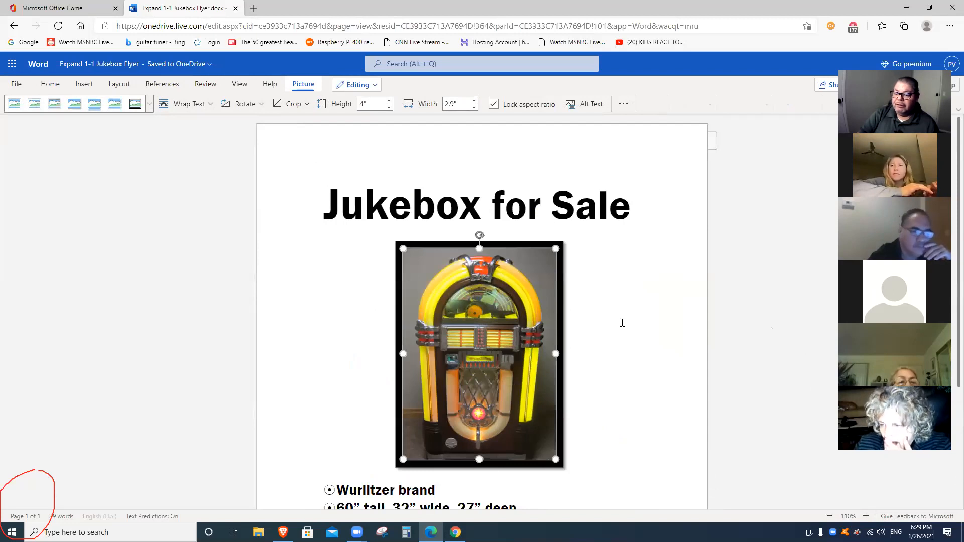
Step: Try a beveled white style with a reflection on the jukebox picture and check how the flyer's text flows across the pages
click(150, 105)
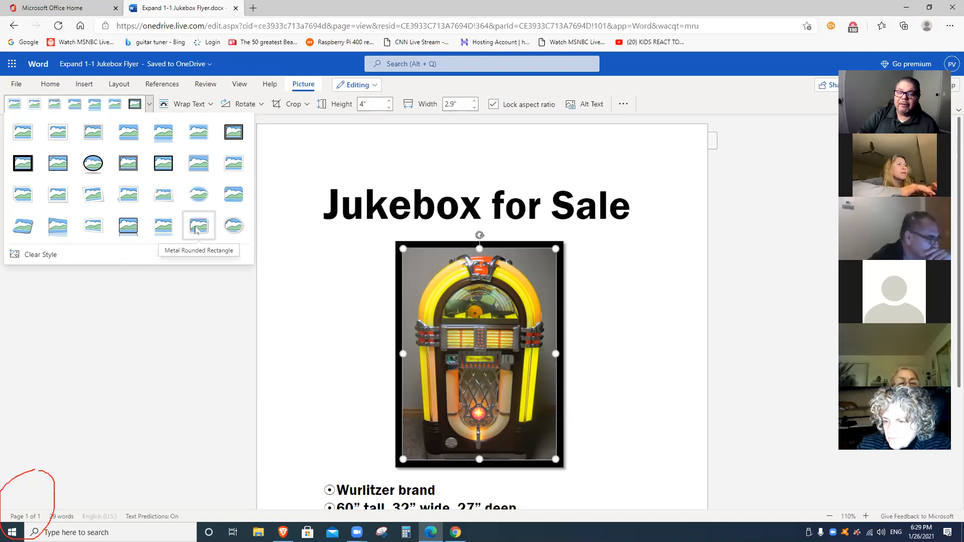
click(163, 226)
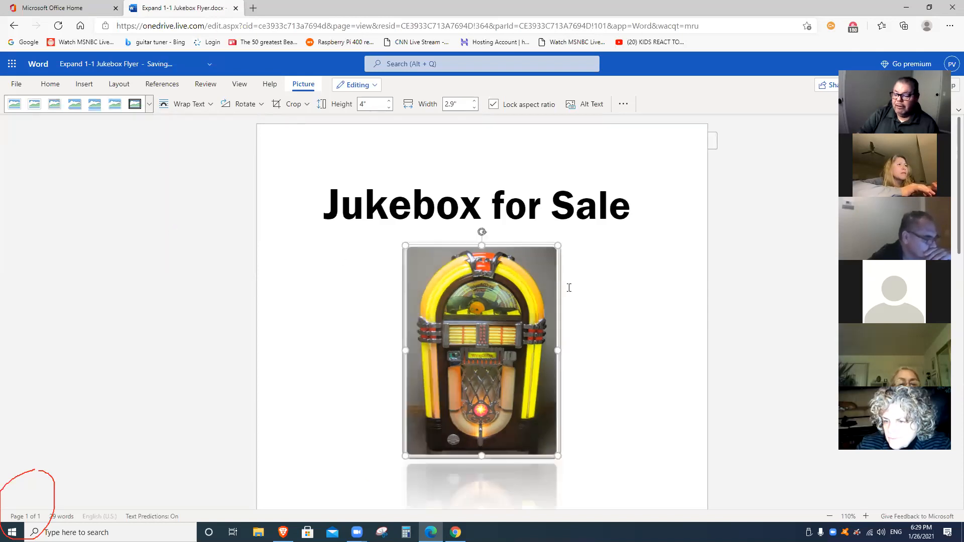
scroll(621, 299, down, 2)
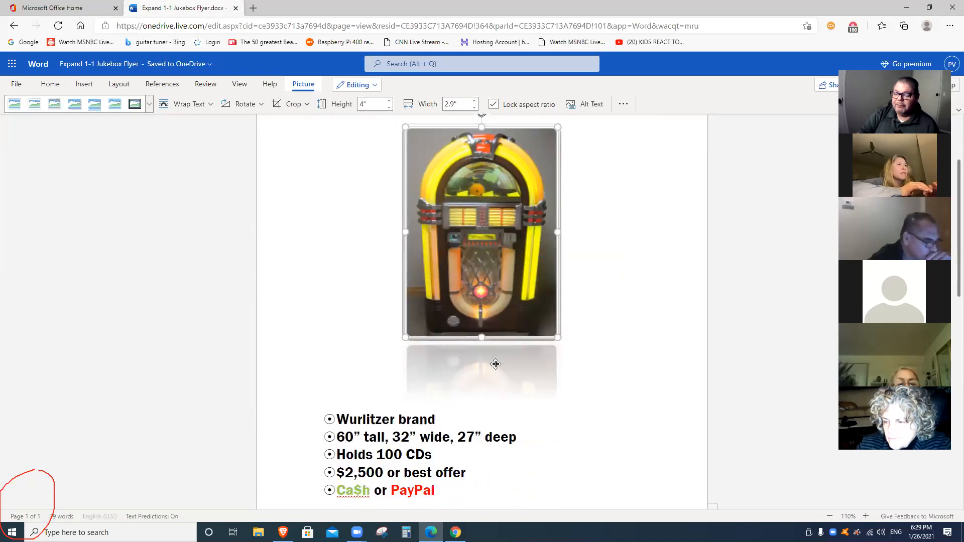
scroll(607, 338, down, 6)
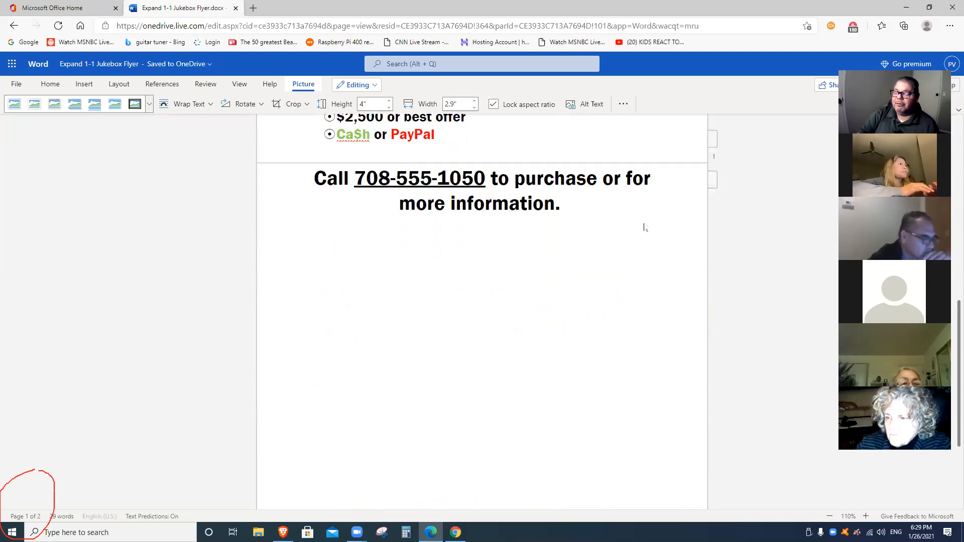
scroll(645, 241, down, 1)
scroll(644, 244, up, 4)
scroll(644, 243, up, 5)
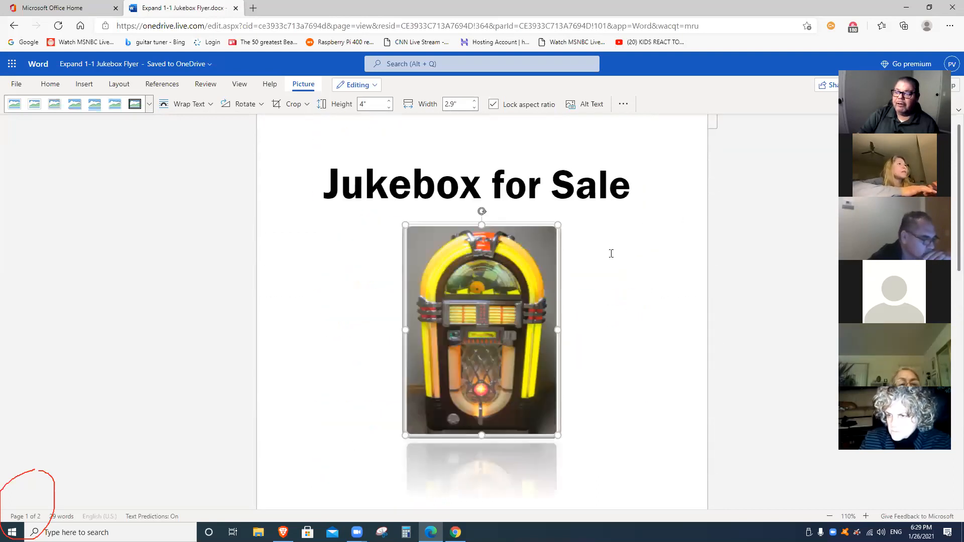
Step: Try a tilted white-bordered perspective style on the jukebox picture, and replace it with a thin black frame style with a shadow
click(149, 104)
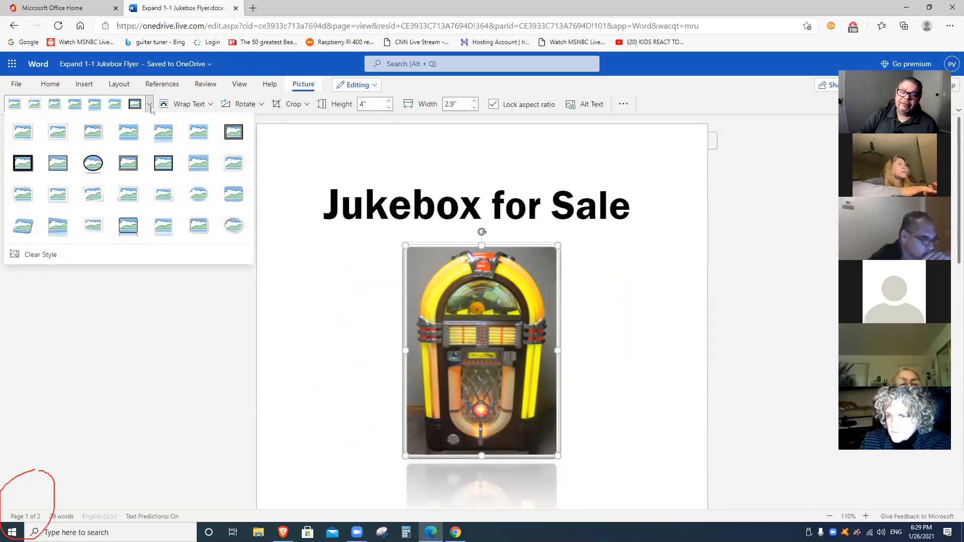
click(167, 199)
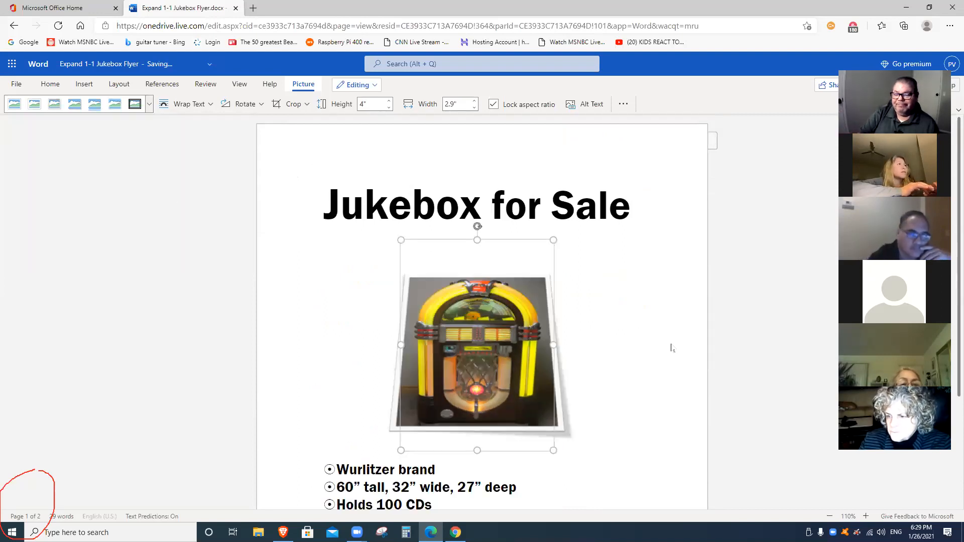
click(149, 105)
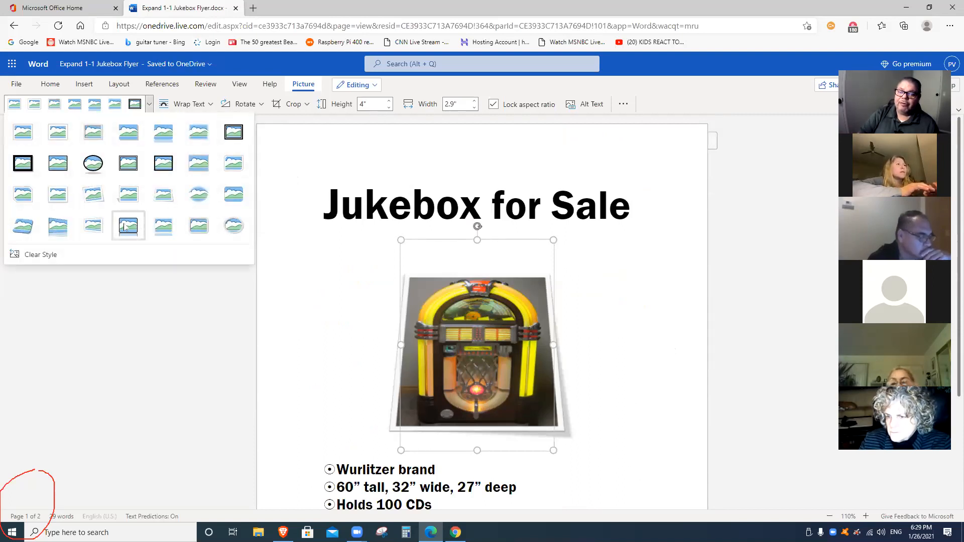
click(64, 172)
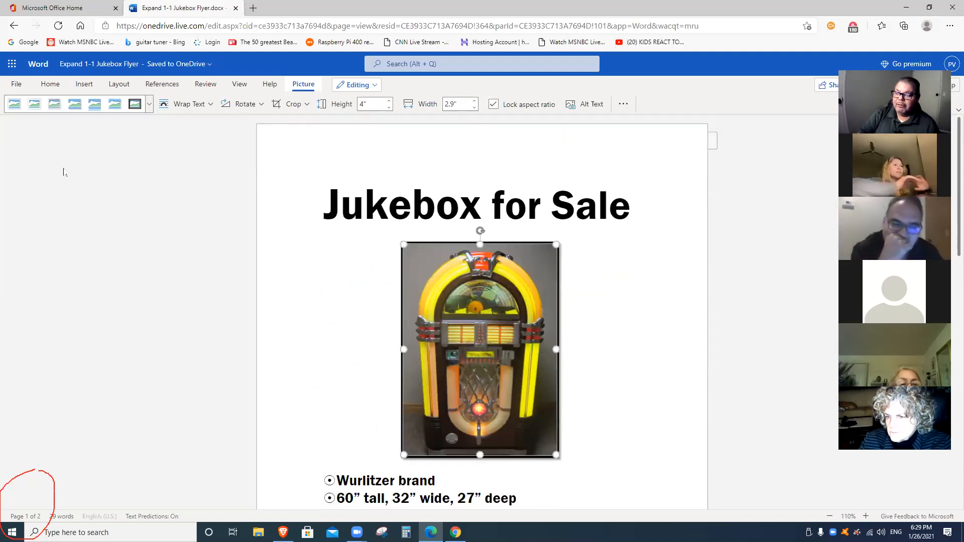
click(655, 323)
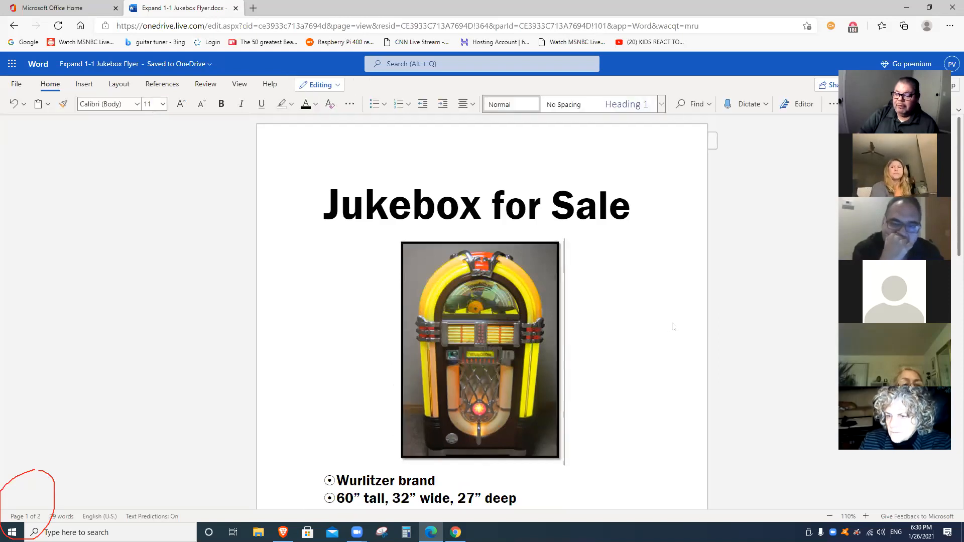
Step: Try the Soft Edge Oval style and the black-bordered oval style with a shadow on the jukebox picture, and undo both
scroll(672, 327, down, 1)
scroll(673, 327, down, 1)
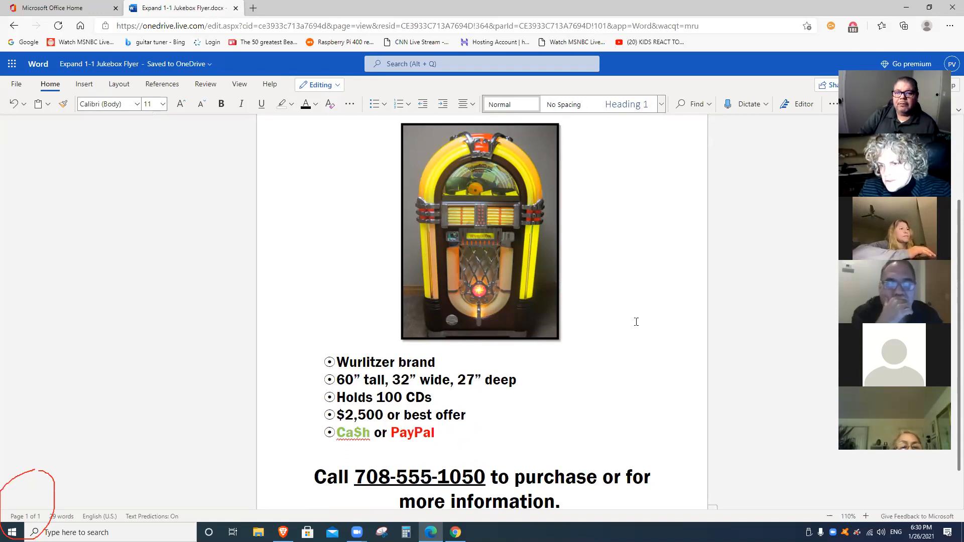
click(495, 278)
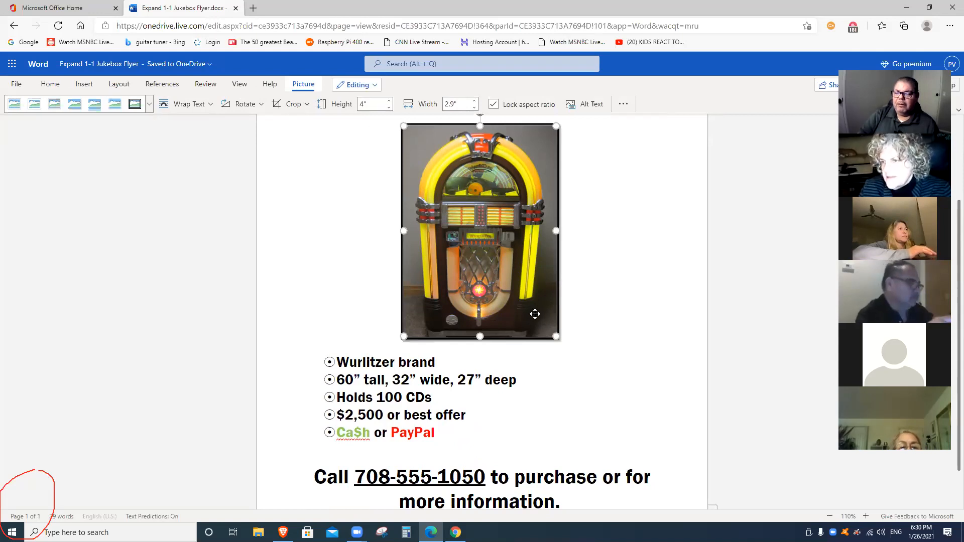
click(149, 104)
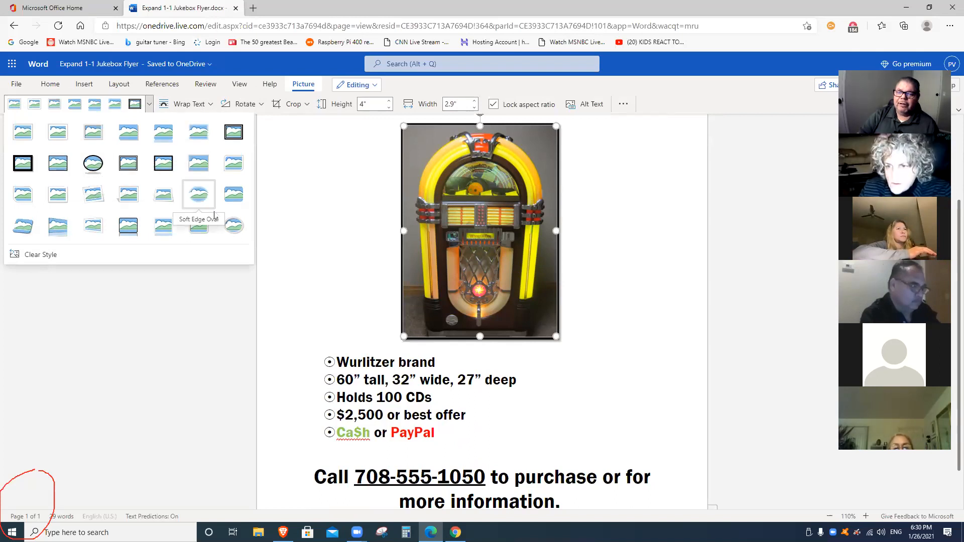
click(207, 200)
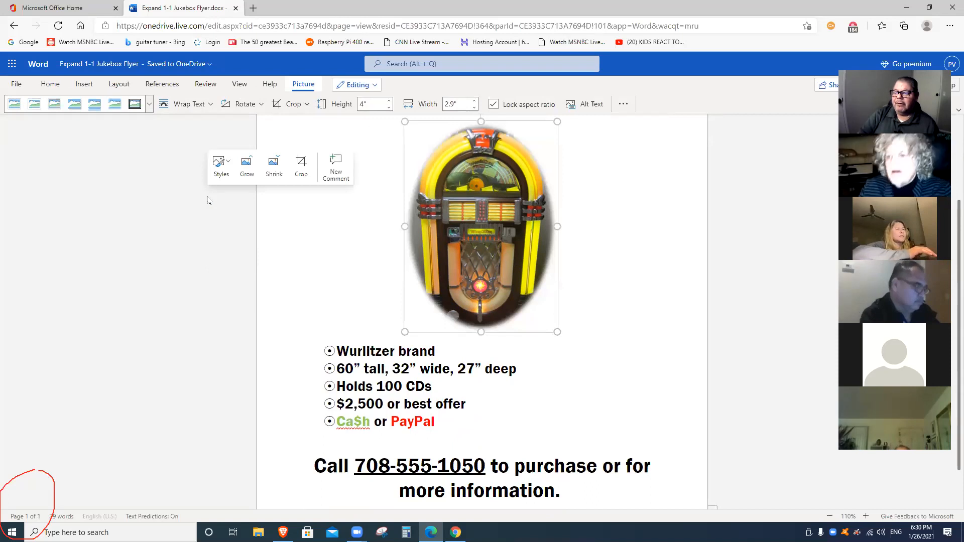
click(149, 106)
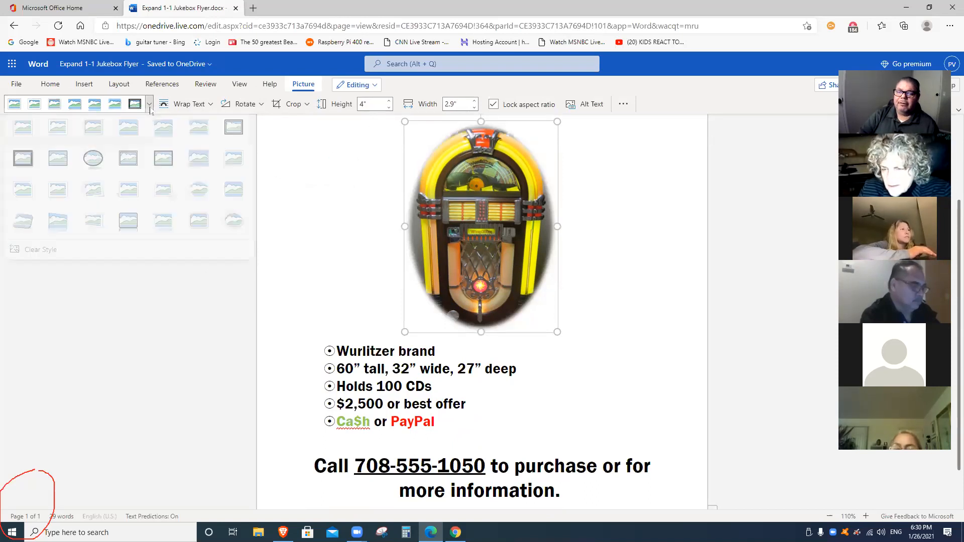
click(86, 171)
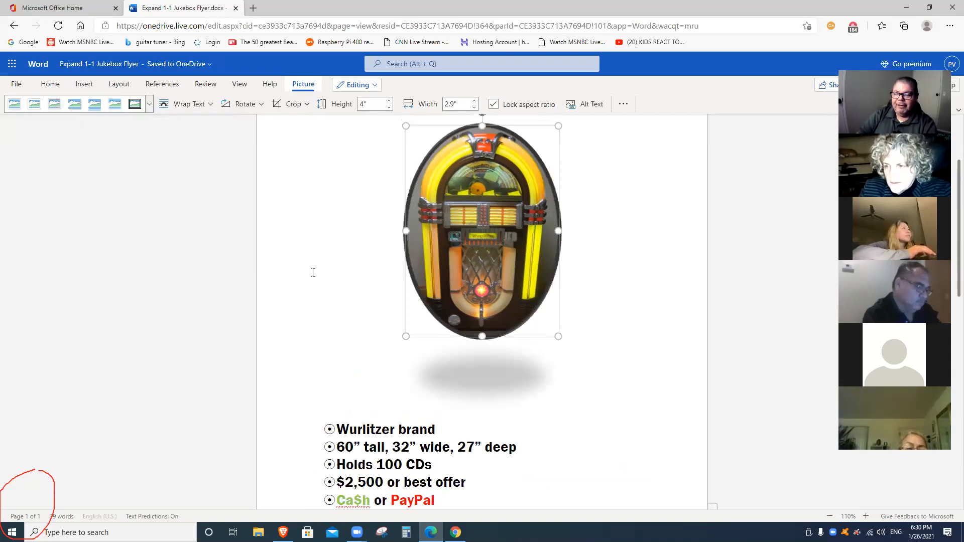
key(ctrl+z)
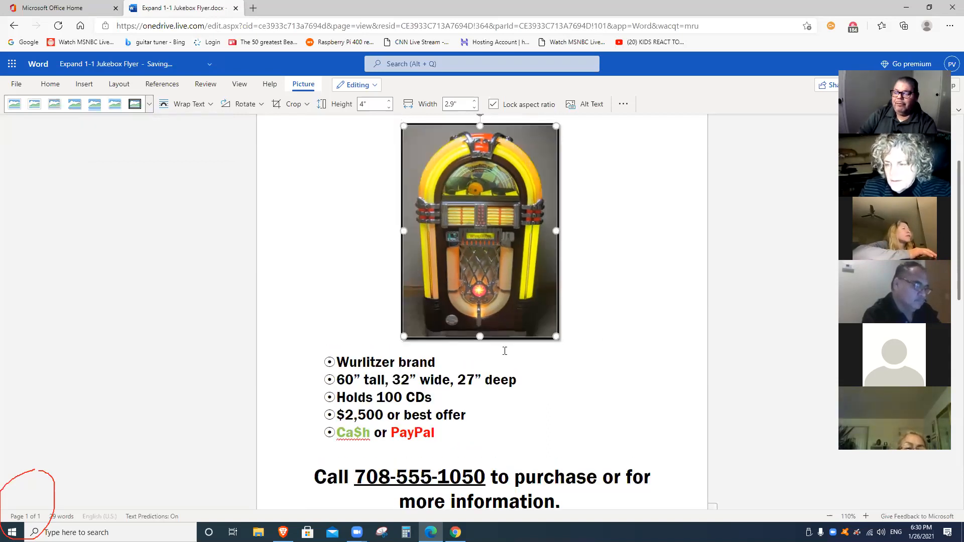
click(650, 320)
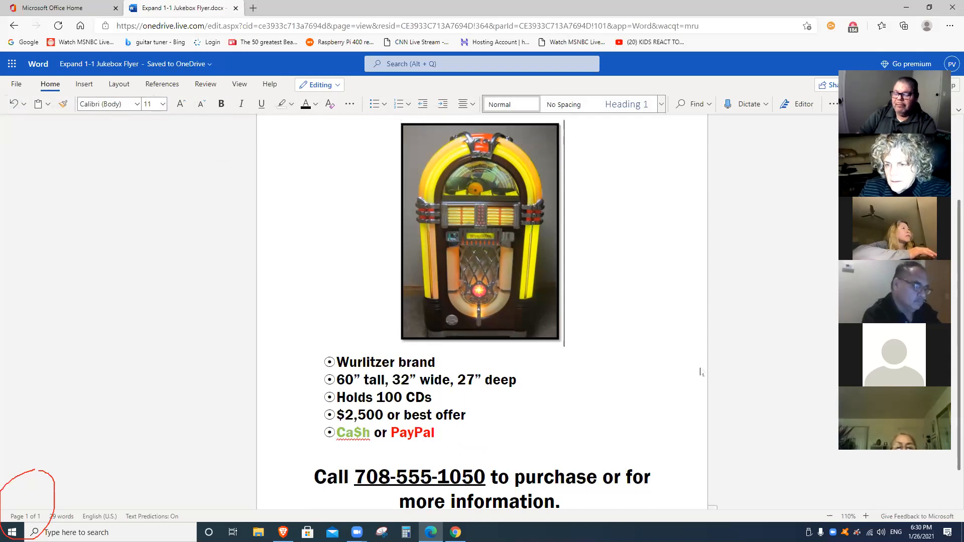
Step: Examine the gallery of picture styles for the jukebox picture, and close it
click(505, 250)
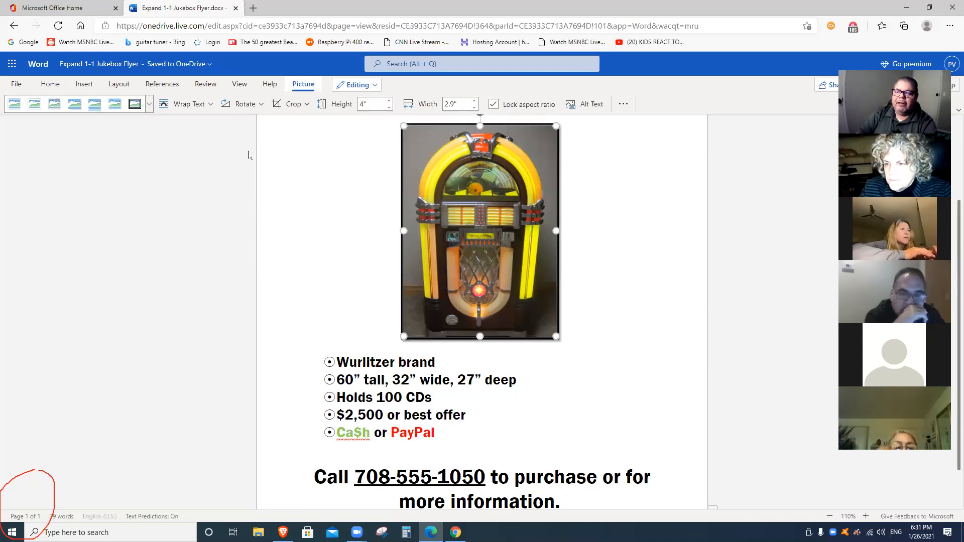
click(149, 107)
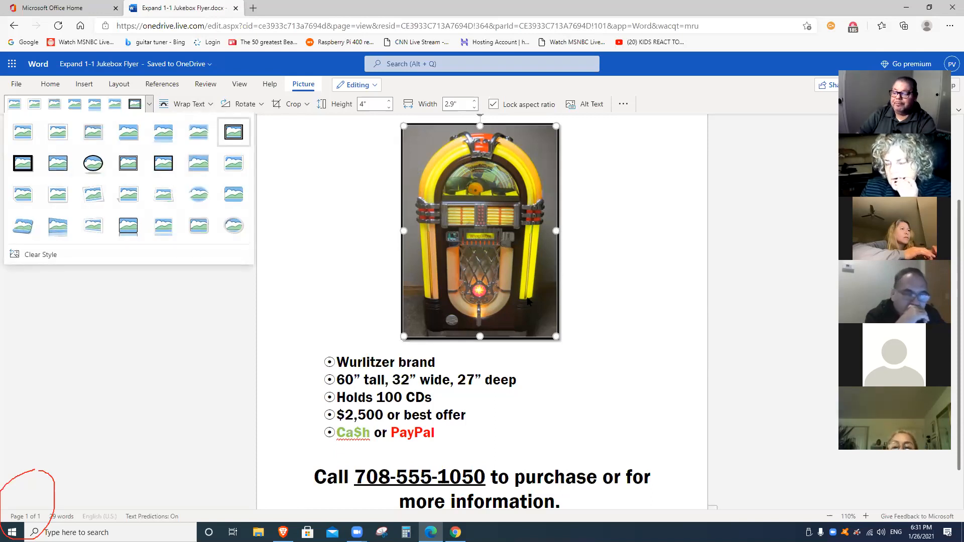
click(647, 371)
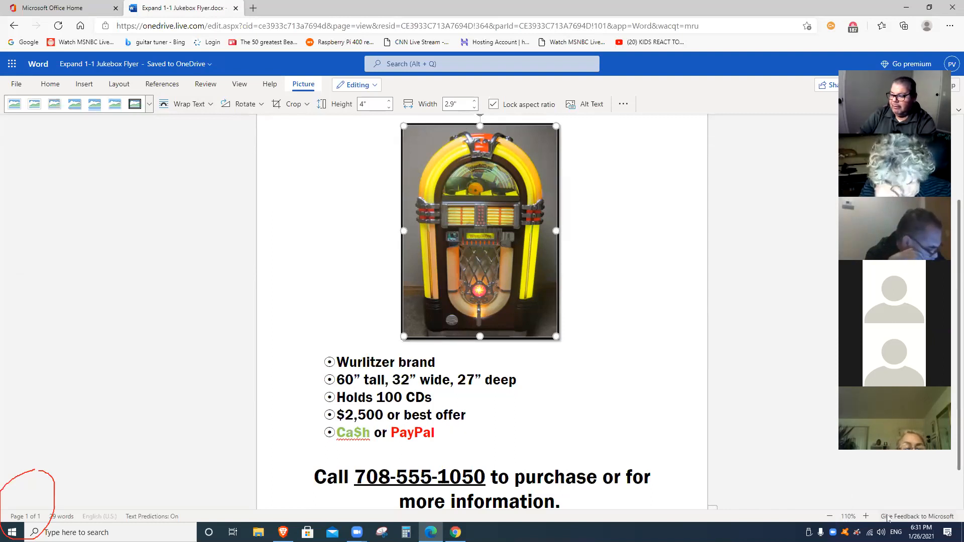
Step: Enlarge the page view to 150% and examine the flyer's picture, bullet list and closing contact line
click(866, 516)
click(866, 516)
click(866, 516)
click(866, 517)
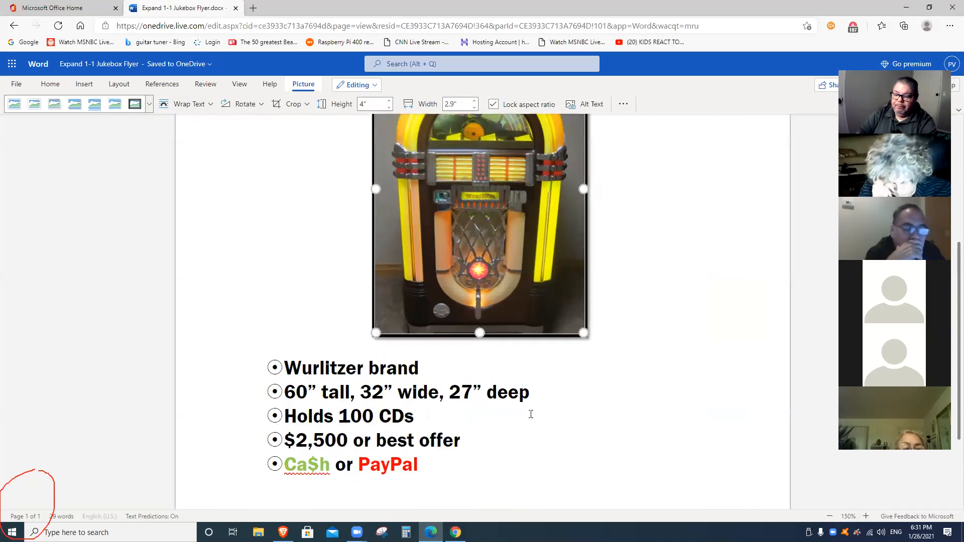
scroll(527, 414, down, 2)
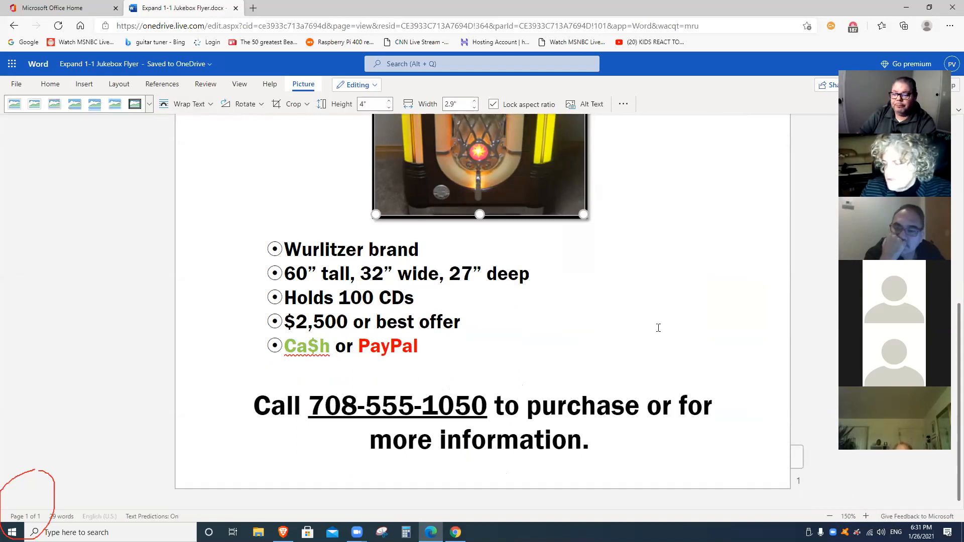
scroll(658, 328, up, 4)
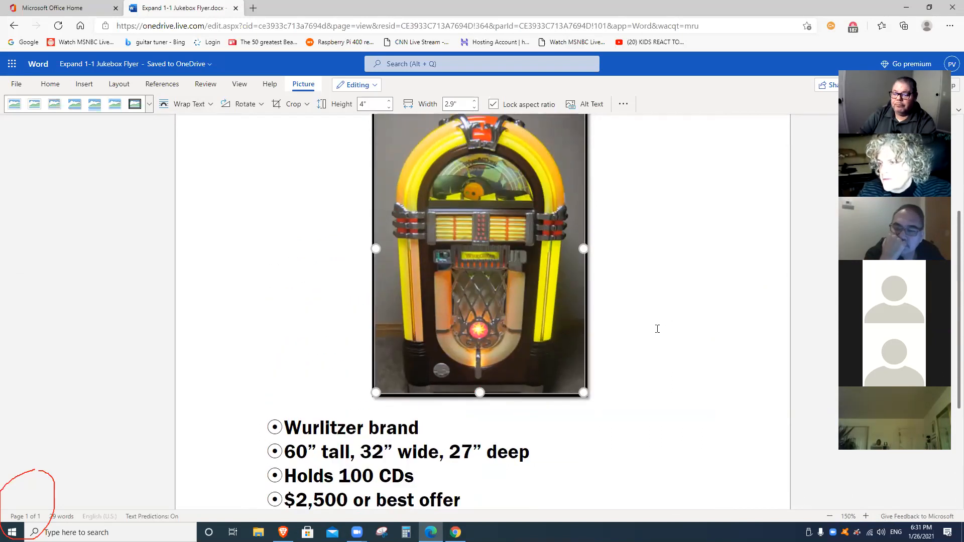
scroll(657, 328, down, 1)
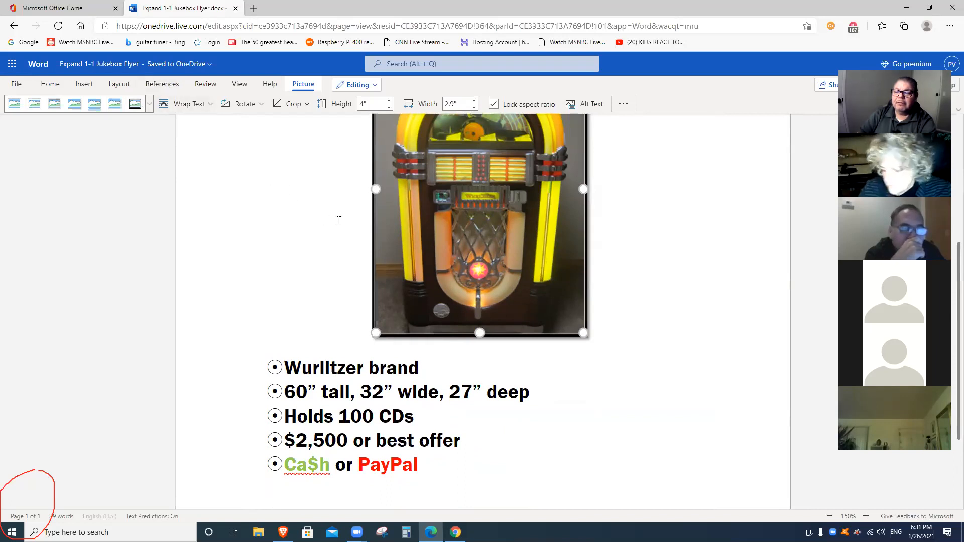
Step: Show the document view options, circle the Navigation command in red, and clear the drawn marks
click(246, 85)
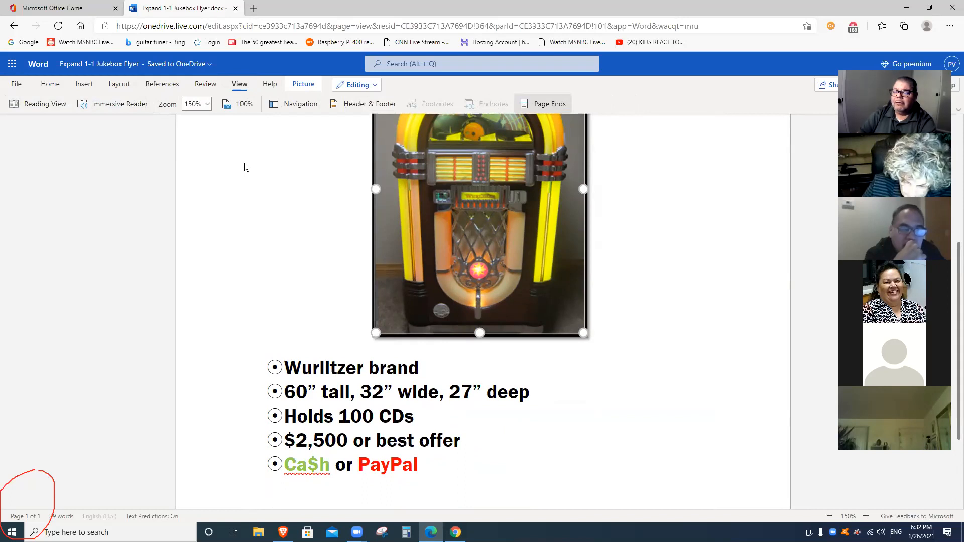
scroll(244, 167, up, 4)
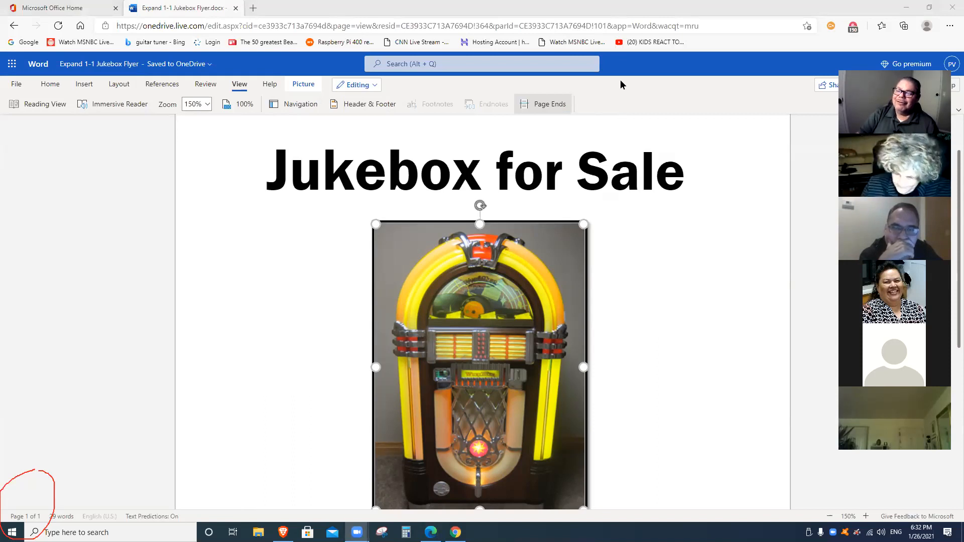
drag(322, 155, 389, 122)
click(419, 122)
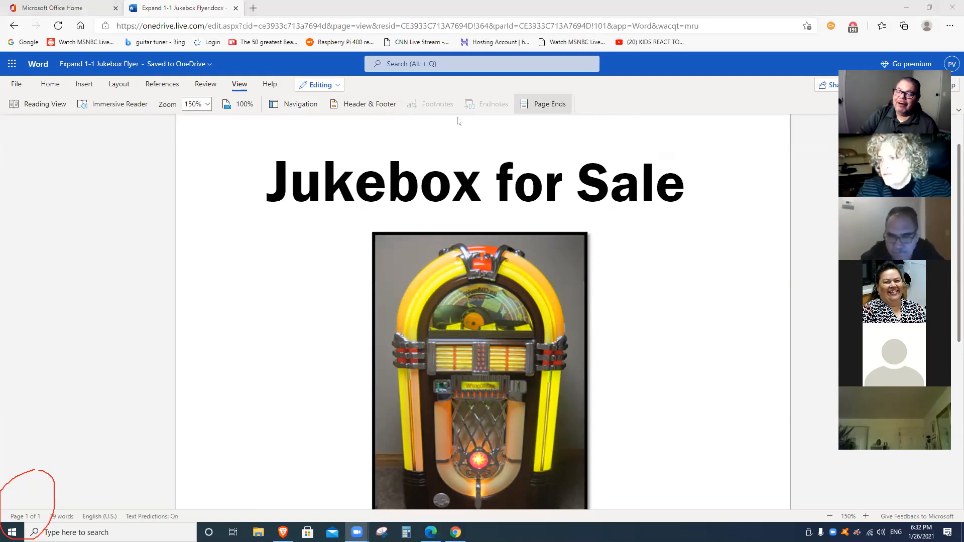
drag(264, 101, 336, 112)
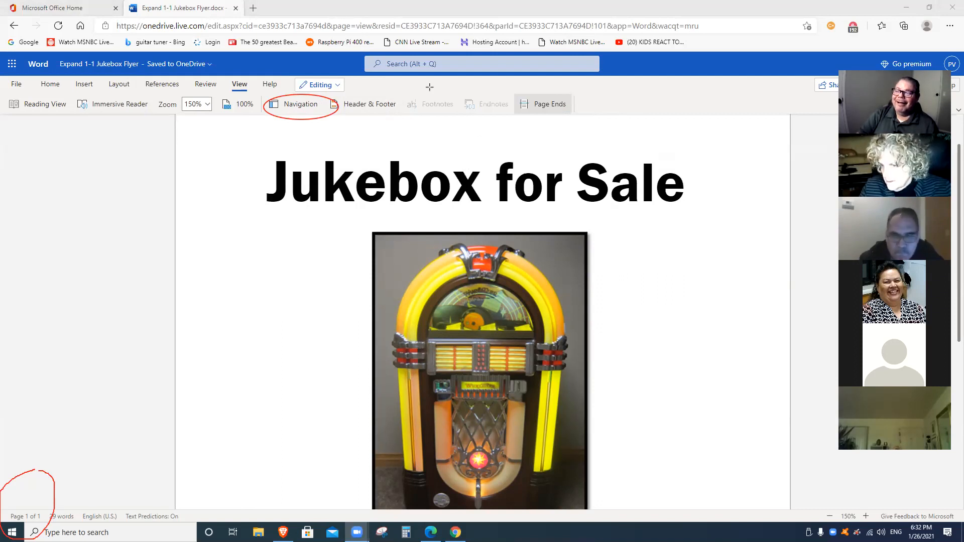
click(575, 86)
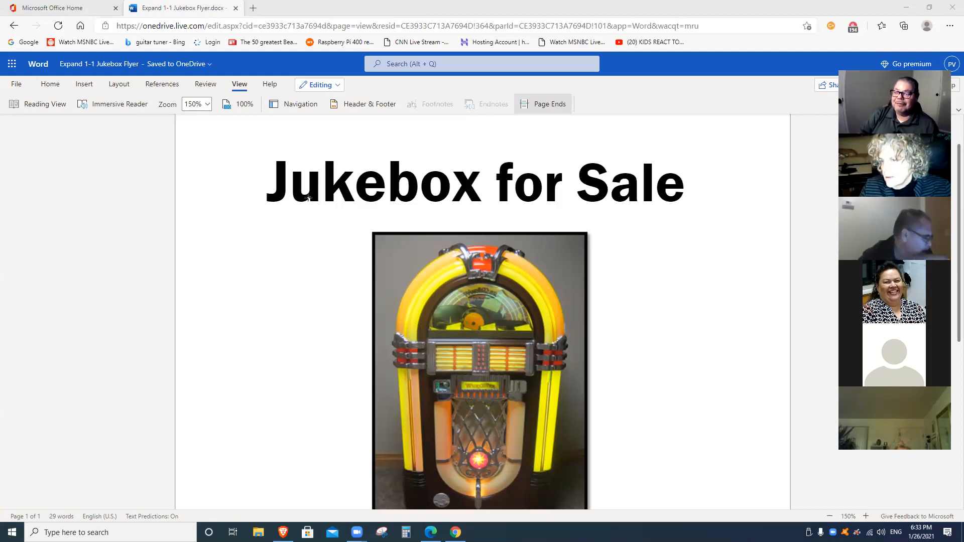
Step: Examine the context options available for the jukebox picture, and close them without choosing any
click(508, 309)
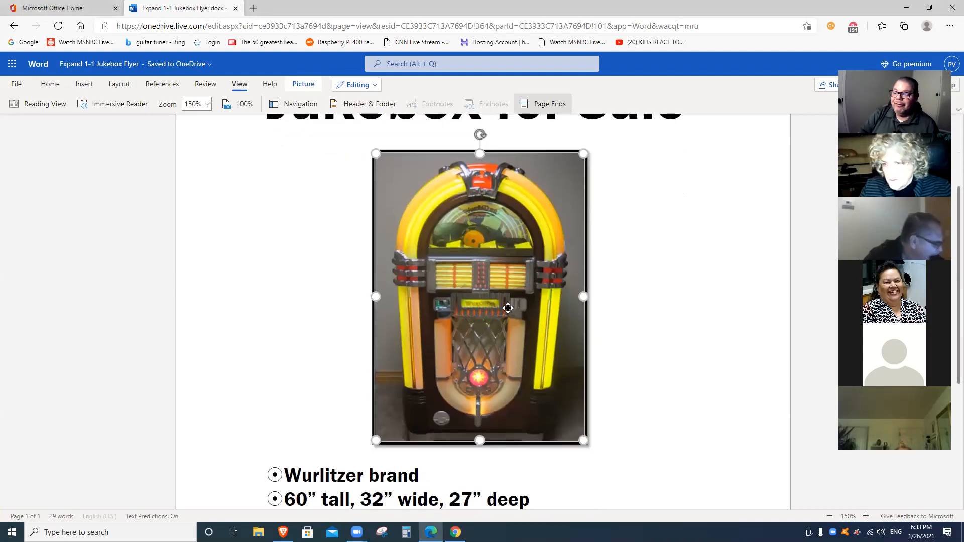
right_click(496, 280)
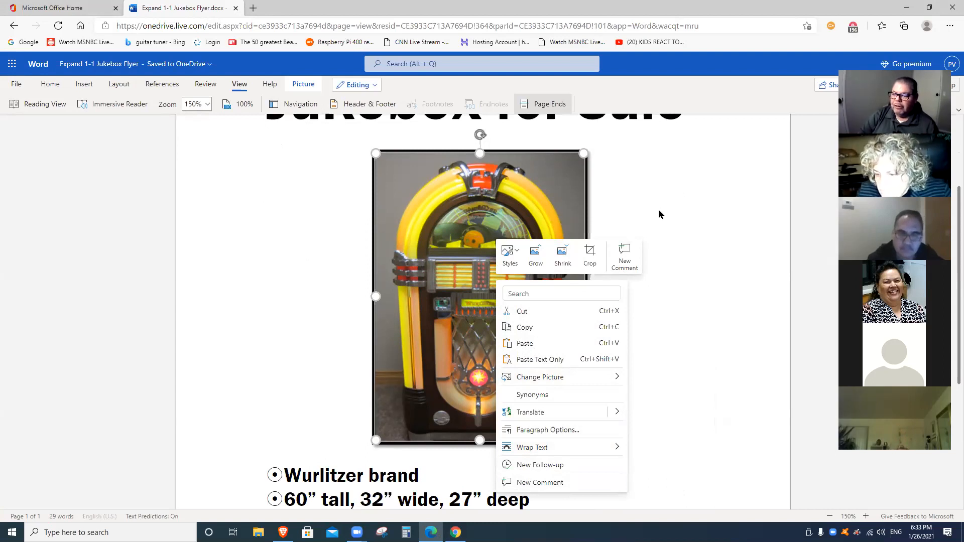
key(Escape)
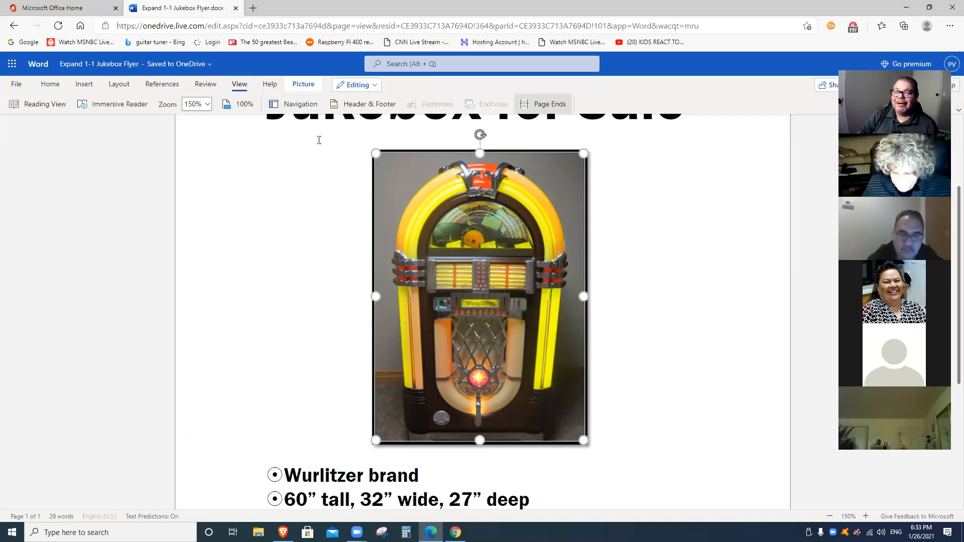
click(721, 289)
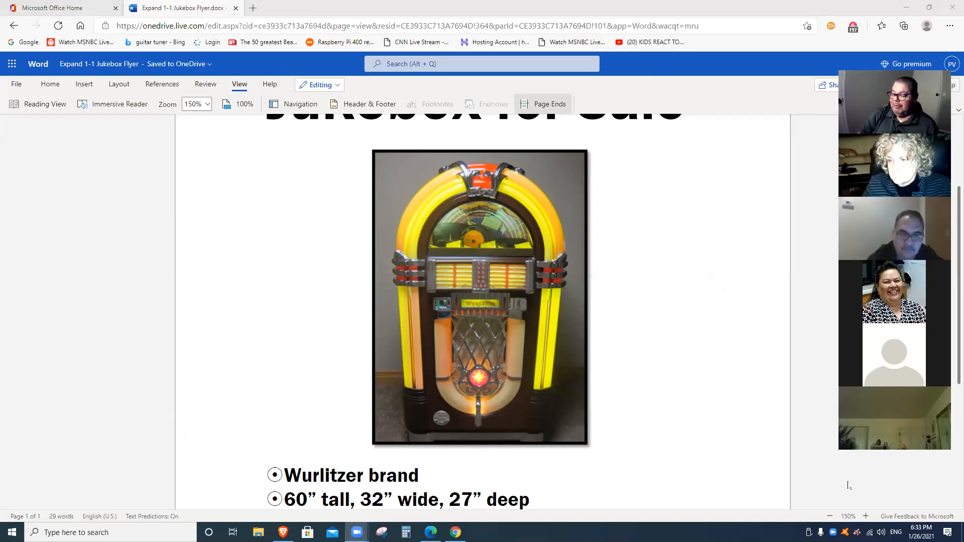
Step: Reduce the page view to 120% and review the whole flyer from the title to the closing contact line
click(830, 517)
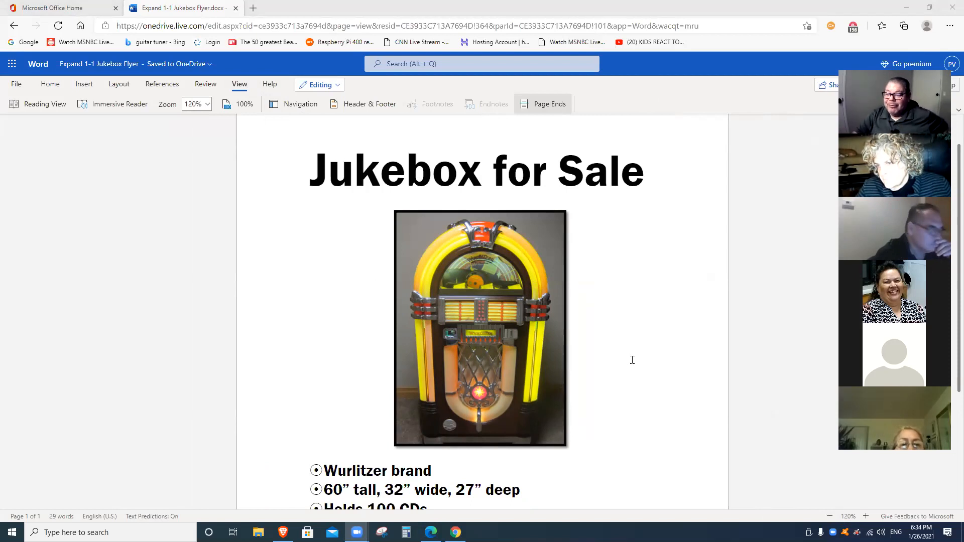
scroll(652, 328, down, 2)
scroll(652, 325, up, 3)
scroll(652, 324, down, 3)
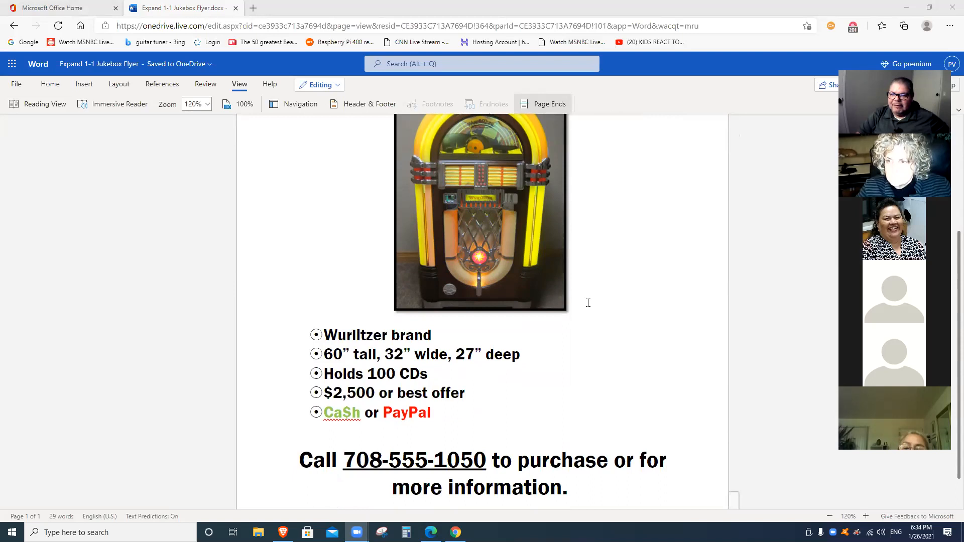
scroll(588, 303, up, 2)
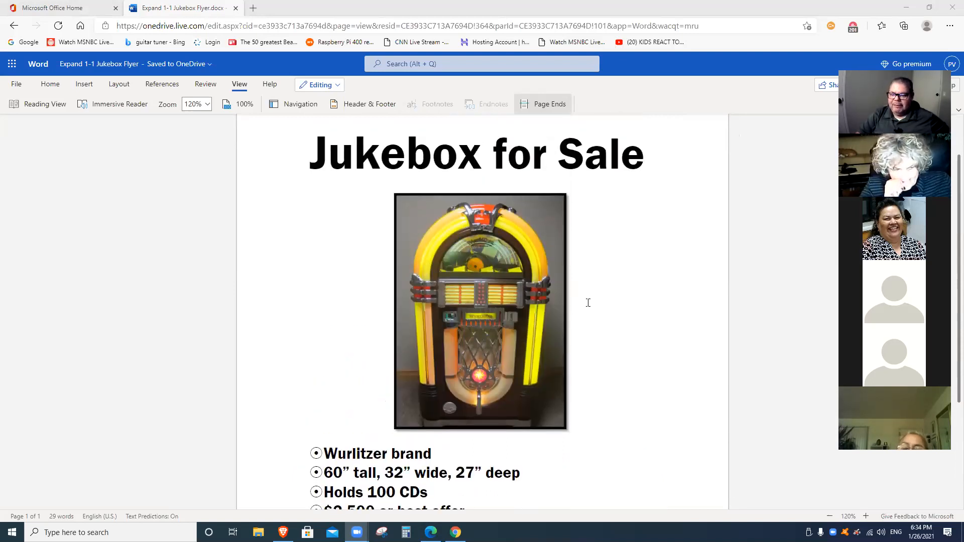
scroll(588, 302, down, 3)
scroll(581, 302, up, 3)
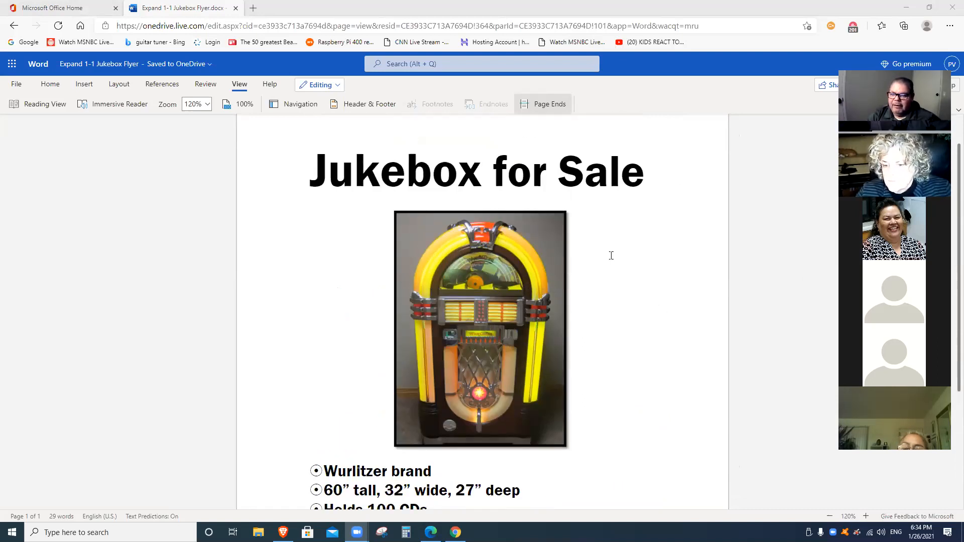
scroll(545, 267, down, 2)
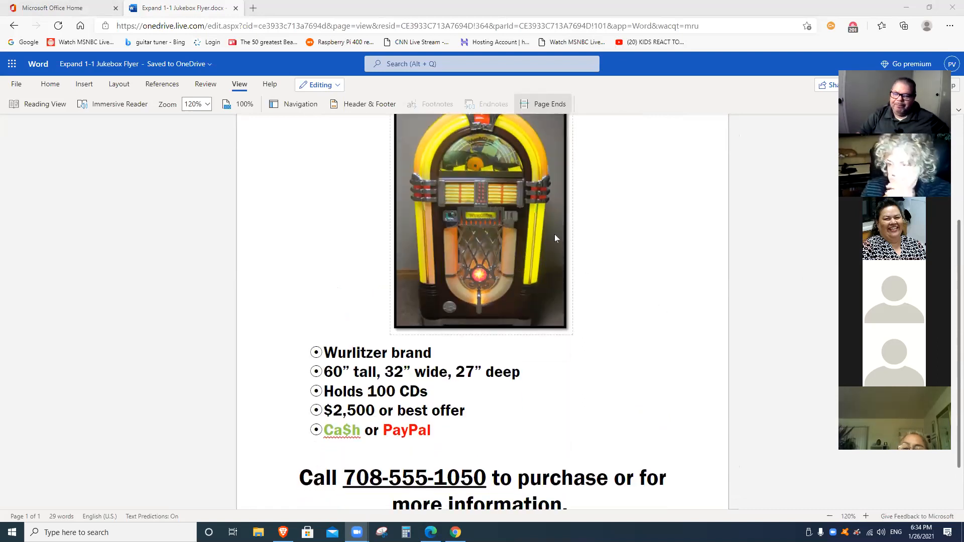
scroll(554, 234, down, 1)
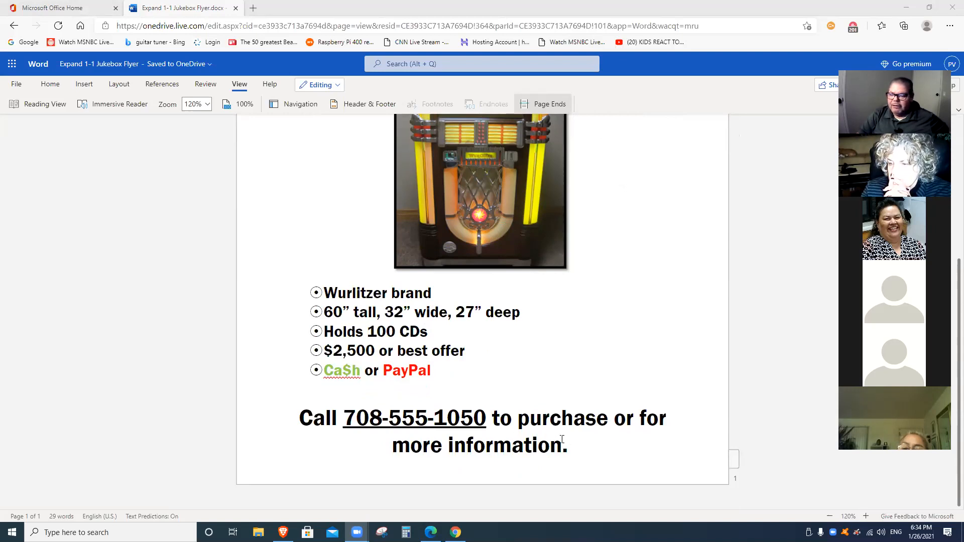
scroll(517, 240, up, 1)
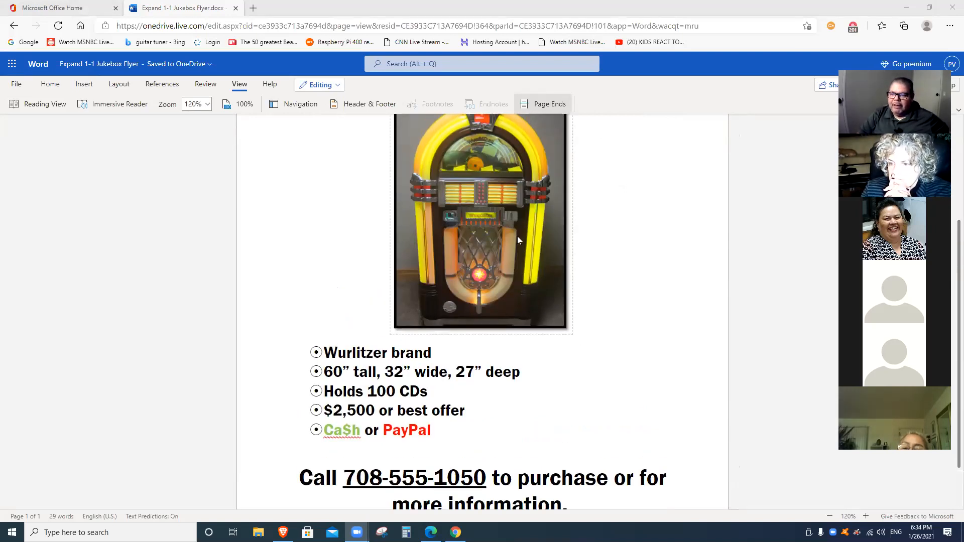
scroll(594, 303, up, 2)
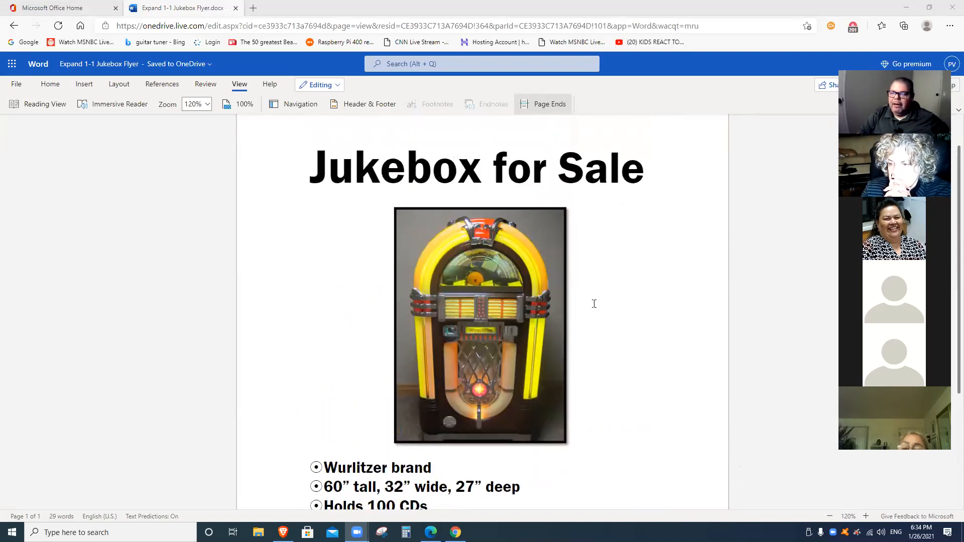
scroll(556, 341, down, 2)
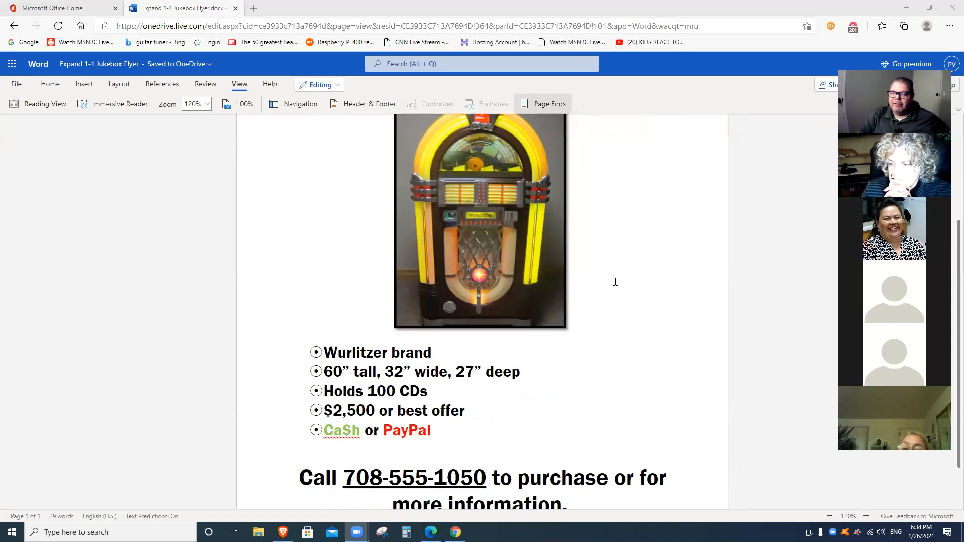
scroll(615, 281, down, 1)
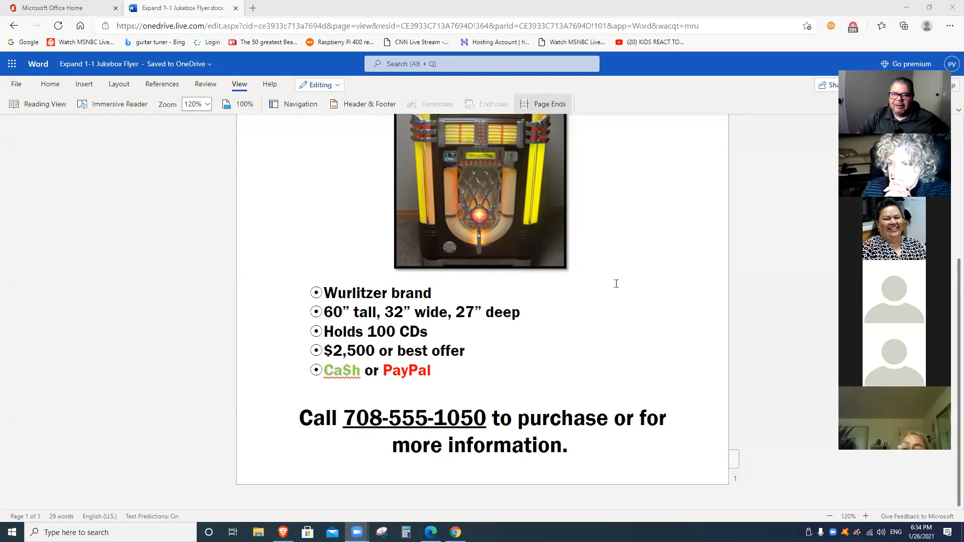
scroll(616, 284, up, 4)
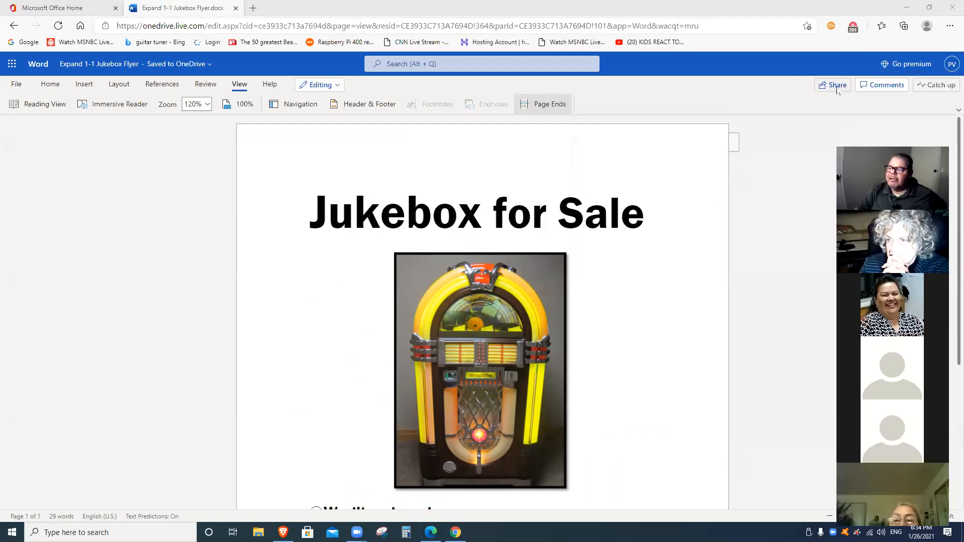
Step: Examine the link sharing options for the flyer, and close them without sending a link
click(836, 87)
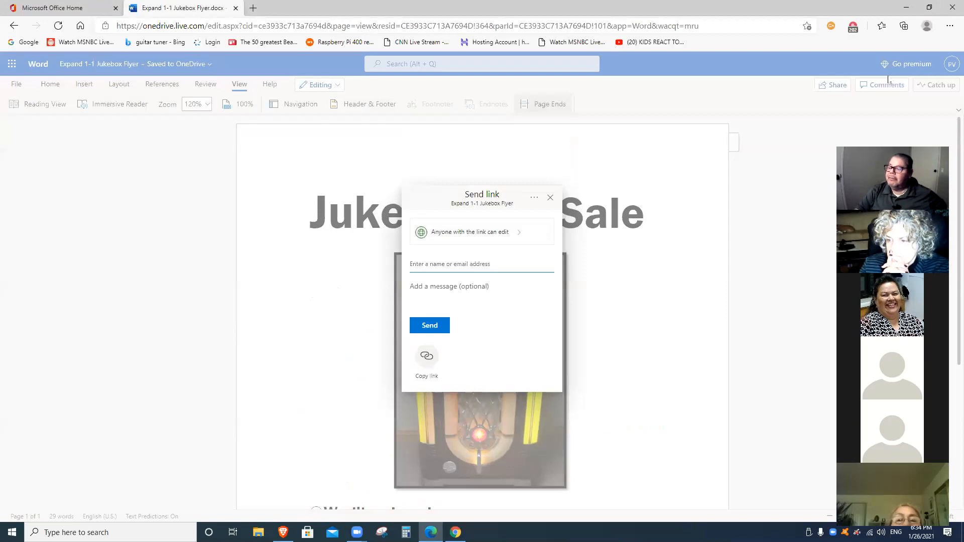
click(551, 200)
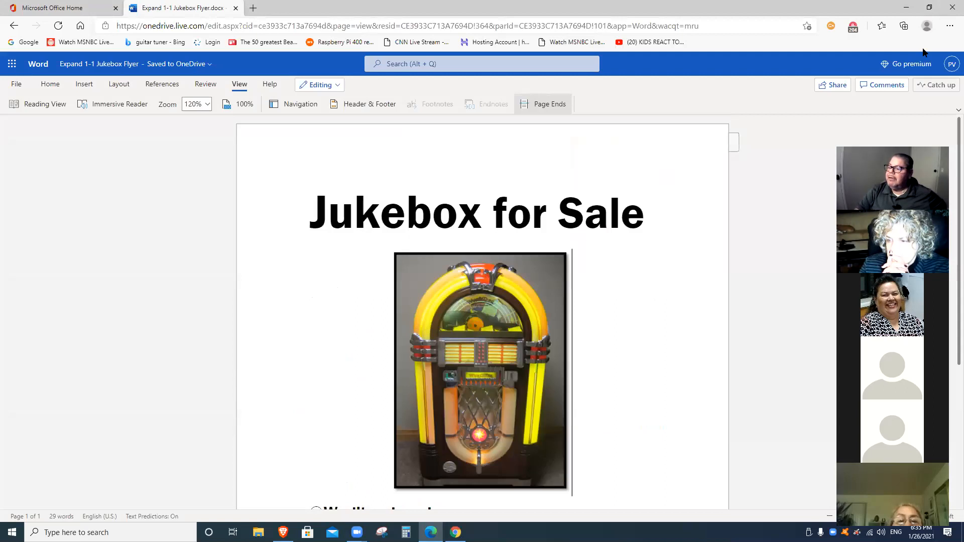
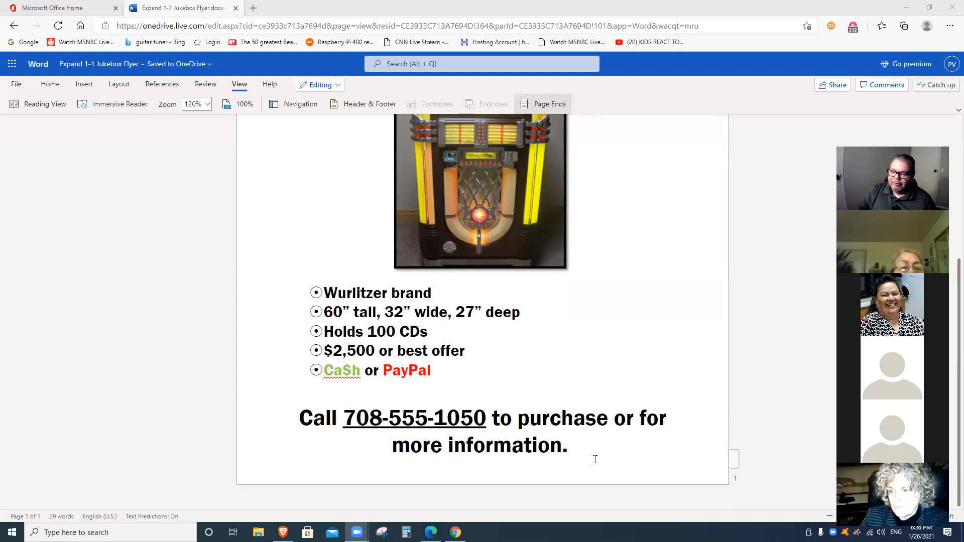
Step: Look over the flyer and circle its page and word count in red
scroll(627, 279, up, 5)
scroll(627, 279, down, 5)
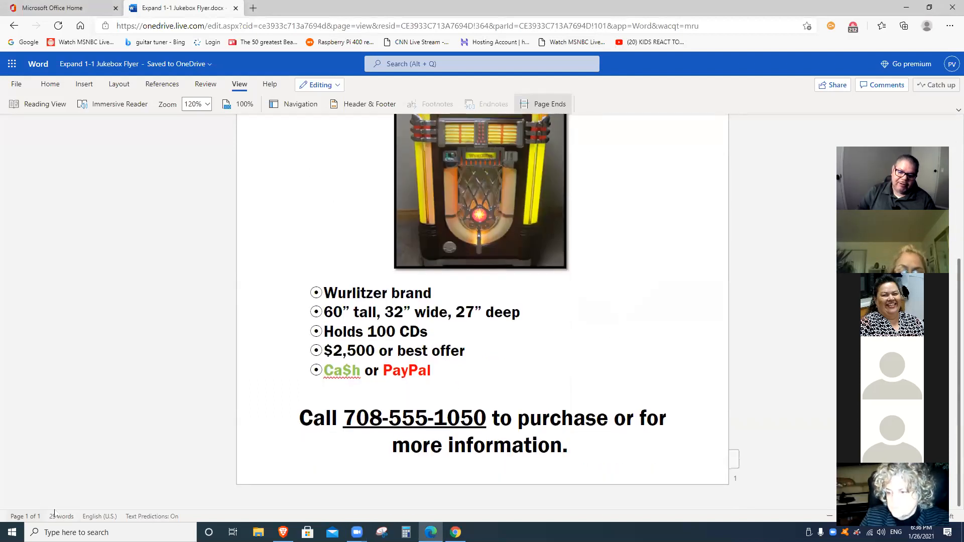
click(759, 49)
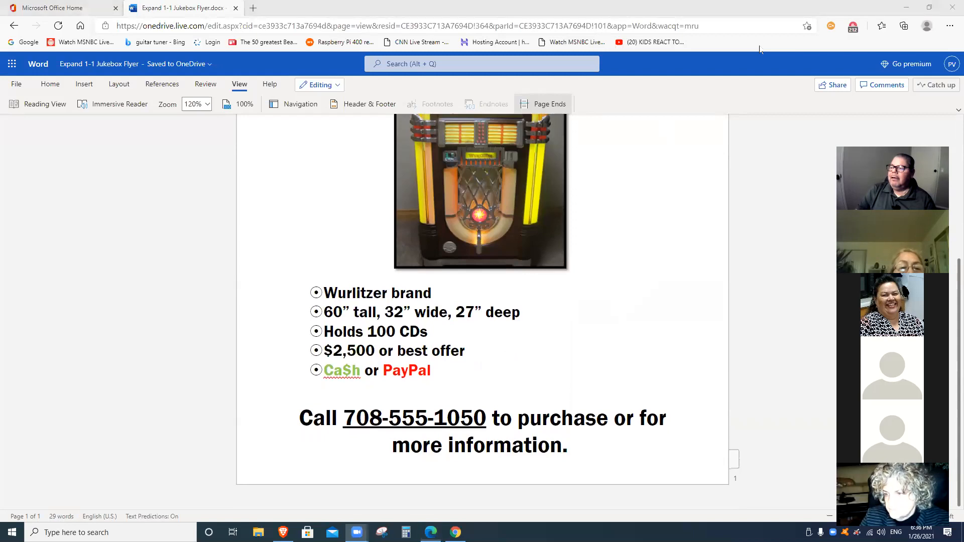
mouse_move(50, 462)
mouse_down()
mouse_move(21, 499)
mouse_move(76, 507)
mouse_move(57, 462)
mouse_up()
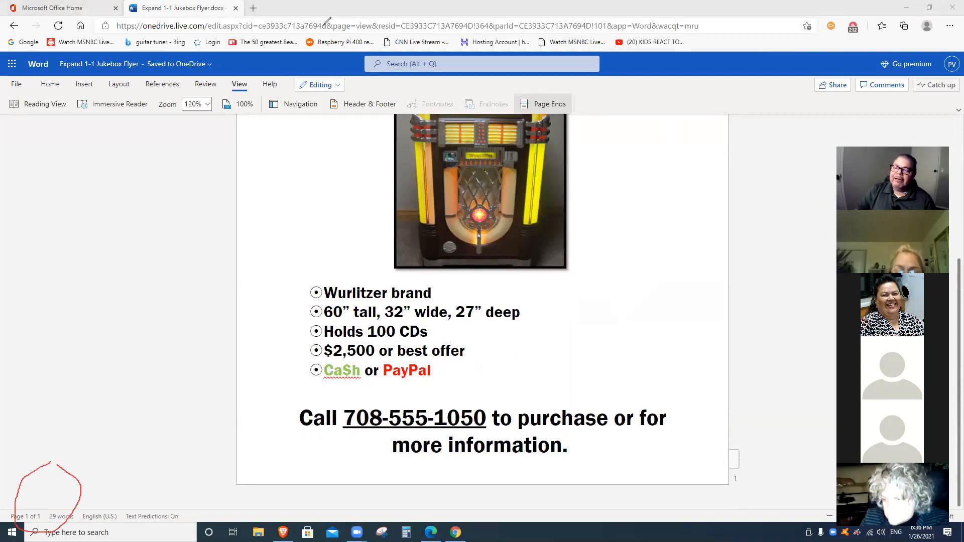
Step: Add an empty line after the closing contact sentence, check the page count, and return to the sentence's end
click(592, 448)
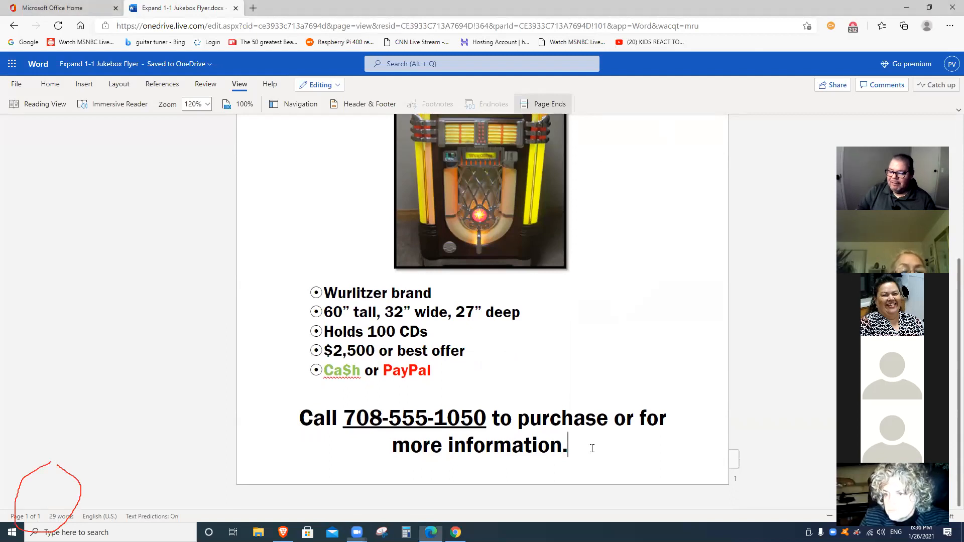
key(Return)
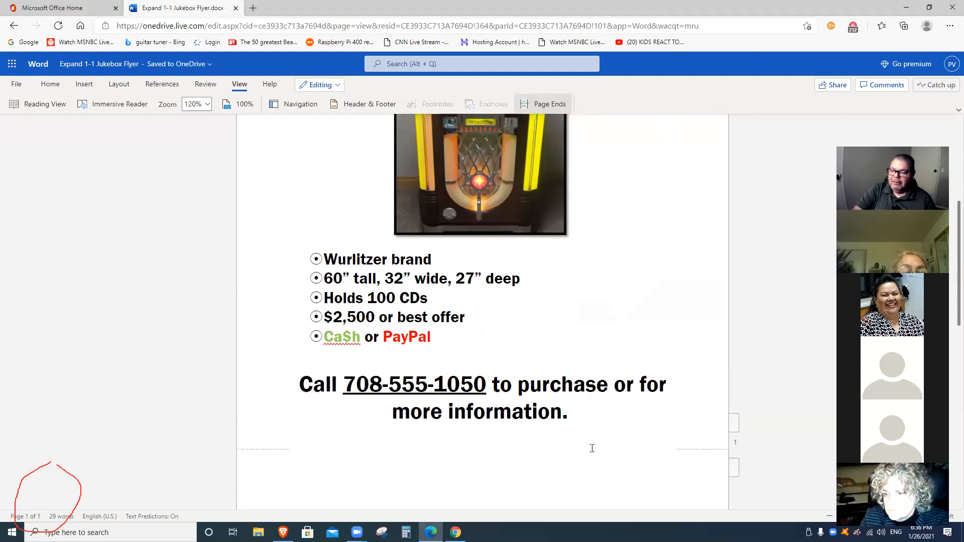
scroll(580, 454, down, 3)
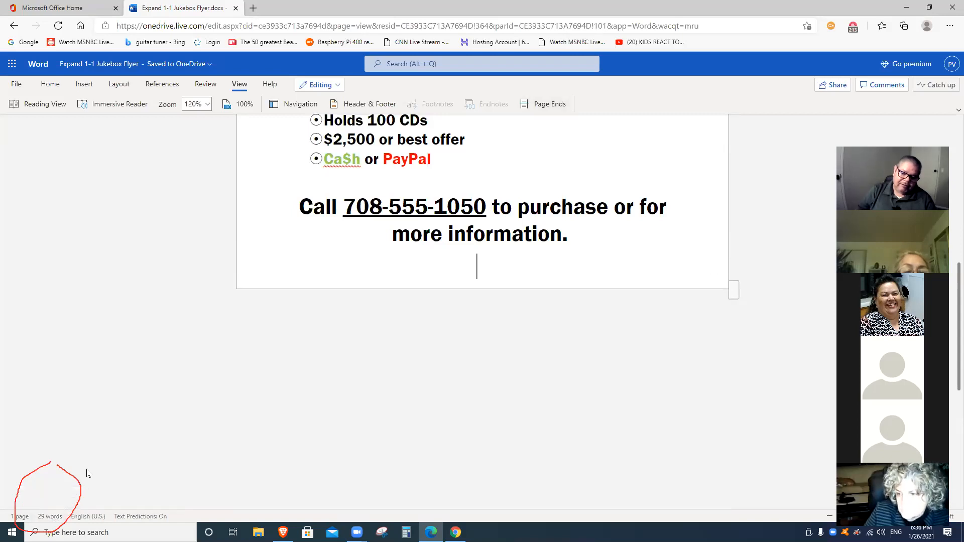
click(29, 520)
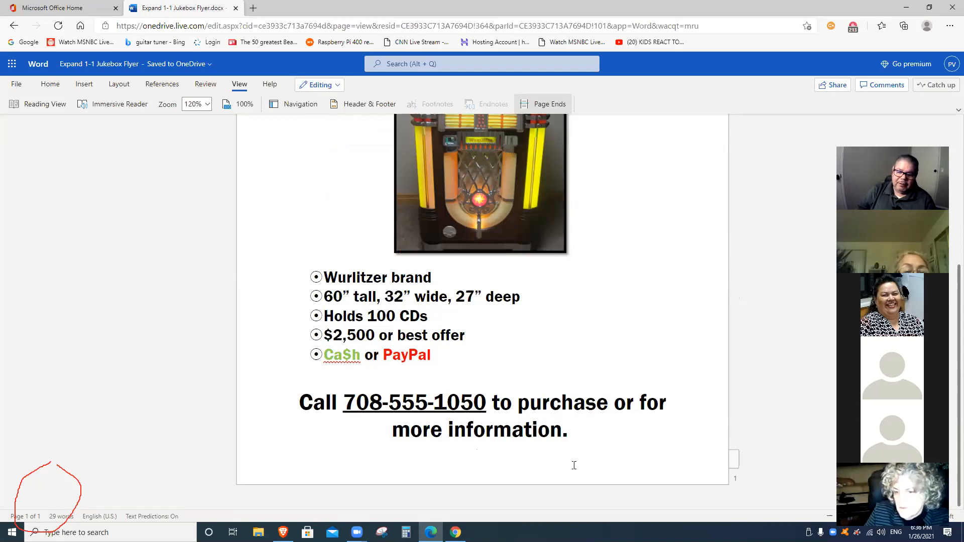
click(576, 435)
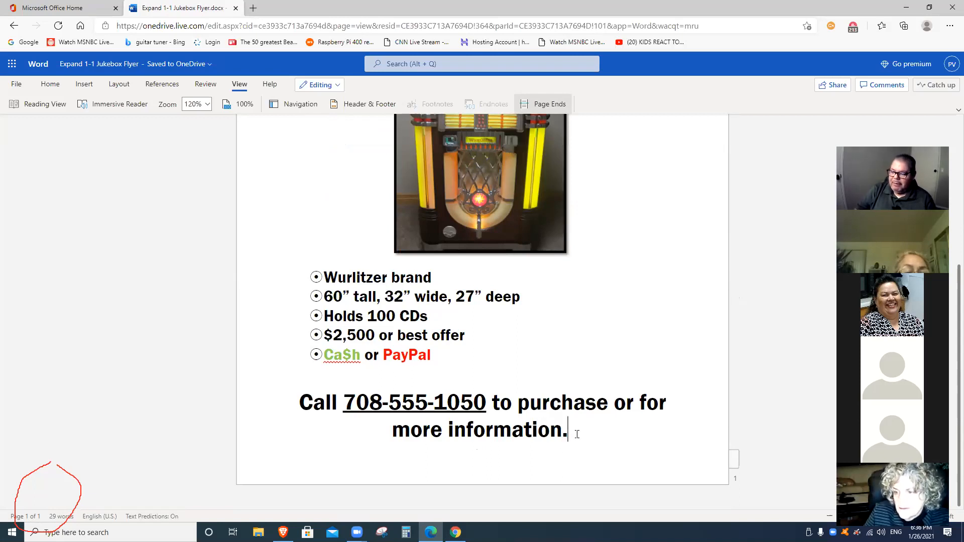
Step: Add another line after the closing contact sentence and check where the page break falls in the flyer
key(Return)
scroll(577, 436, down, 5)
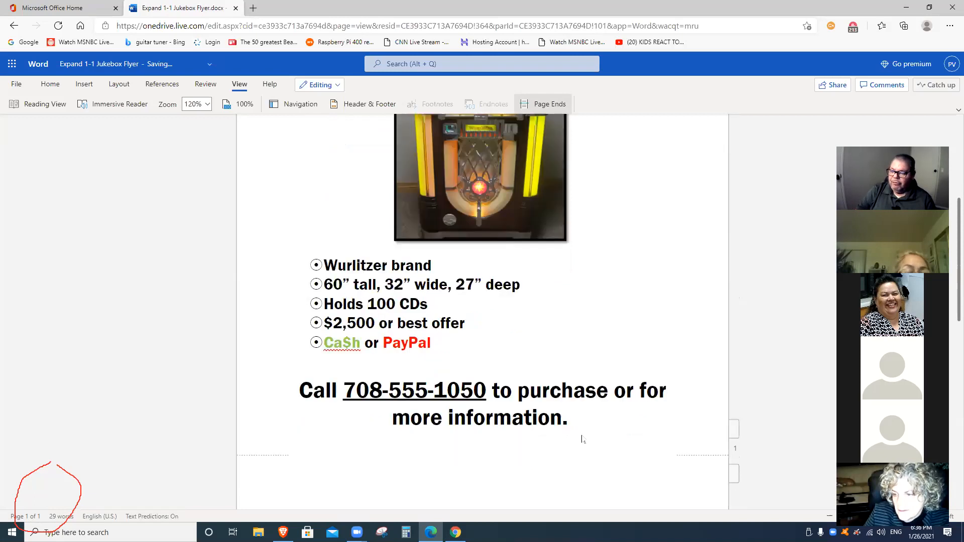
scroll(537, 331, up, 2)
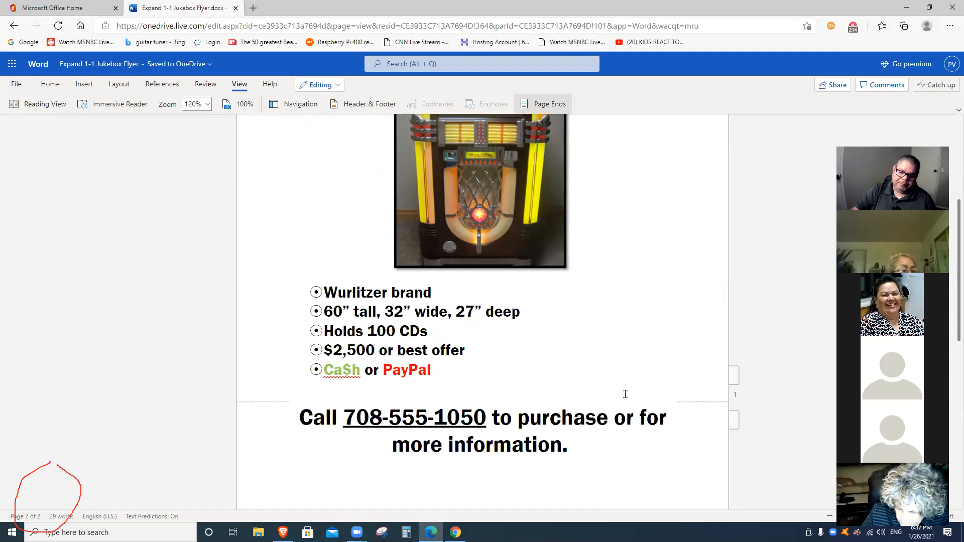
scroll(682, 329, up, 5)
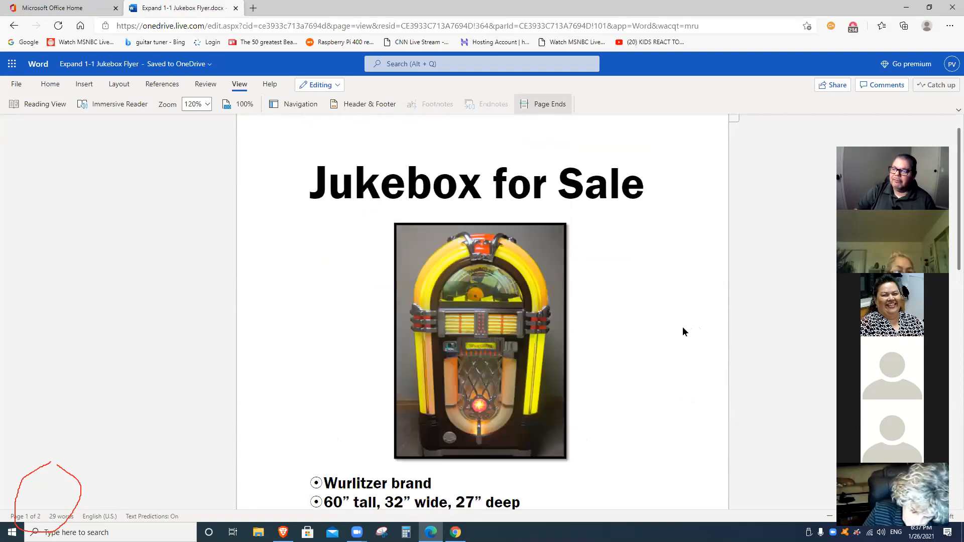
scroll(686, 339, down, 5)
scroll(687, 339, down, 6)
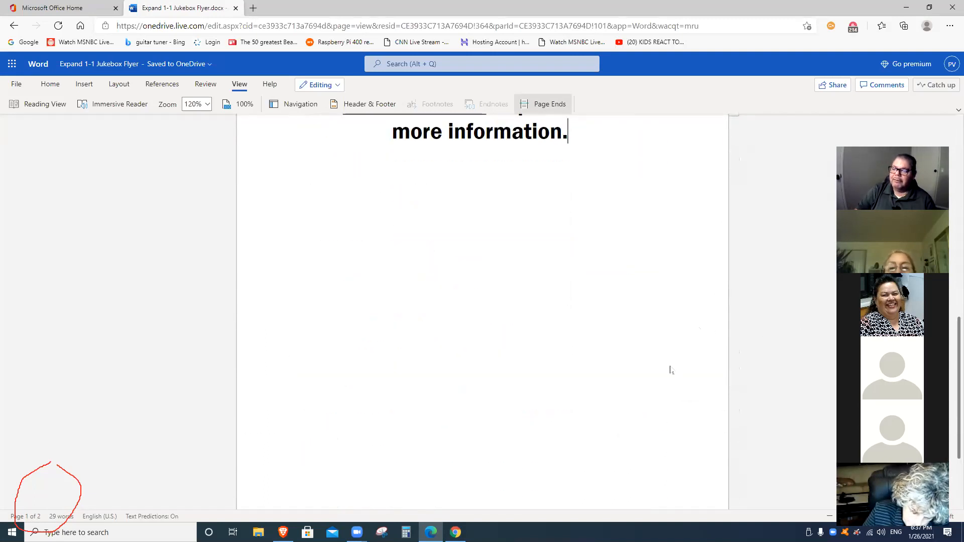
scroll(671, 368, up, 5)
click(591, 300)
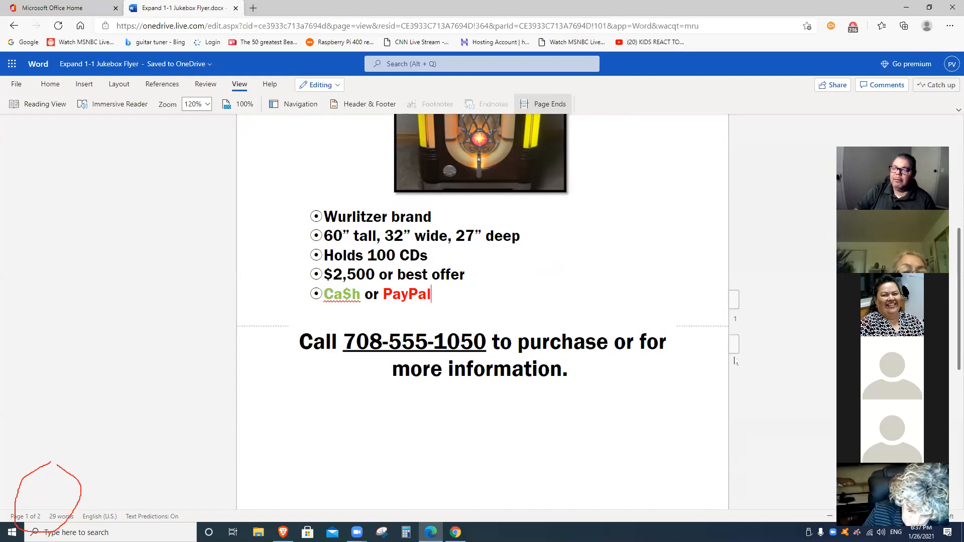
Step: Review the one-page flyer from the title and picture down to the closing contact sentence
scroll(605, 268, up, 5)
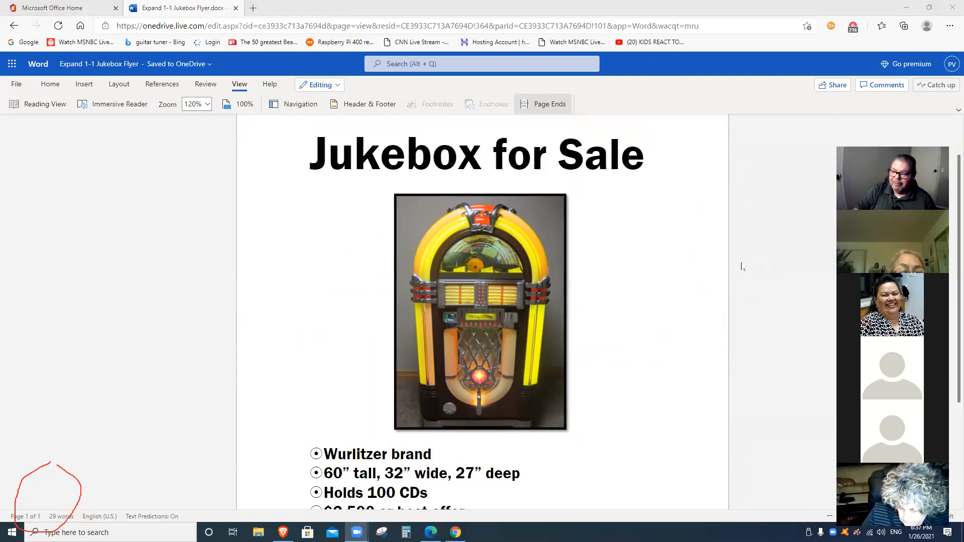
scroll(698, 308, down, 3)
scroll(771, 301, up, 6)
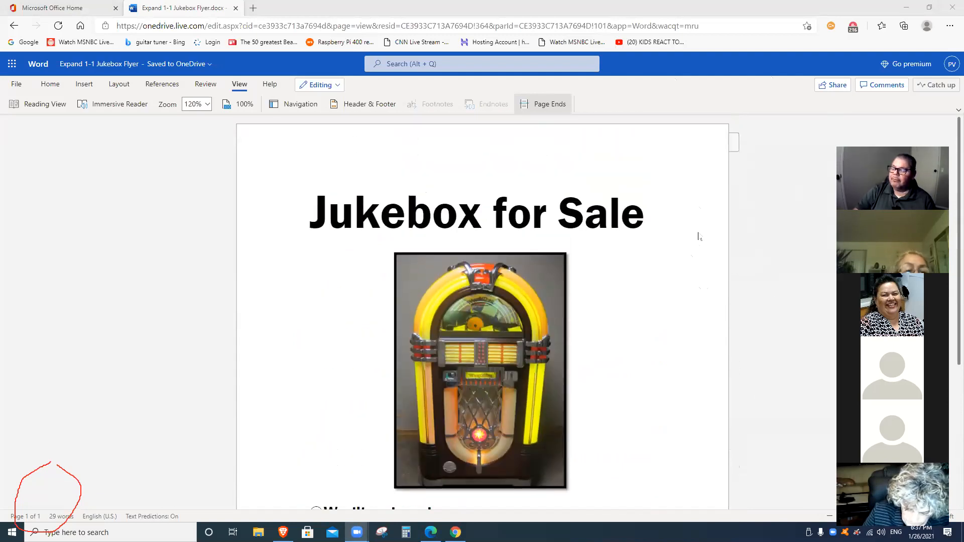
scroll(703, 251, down, 3)
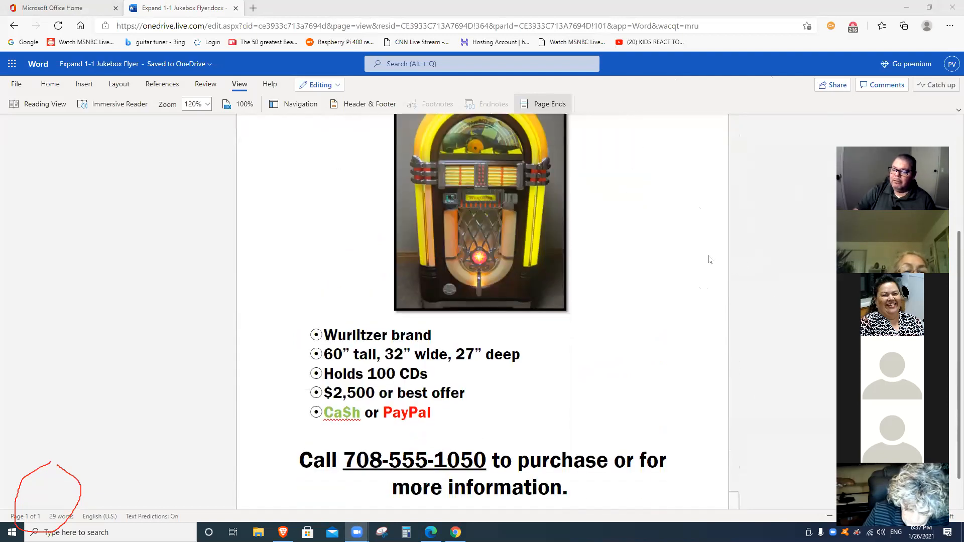
scroll(707, 260, up, 1)
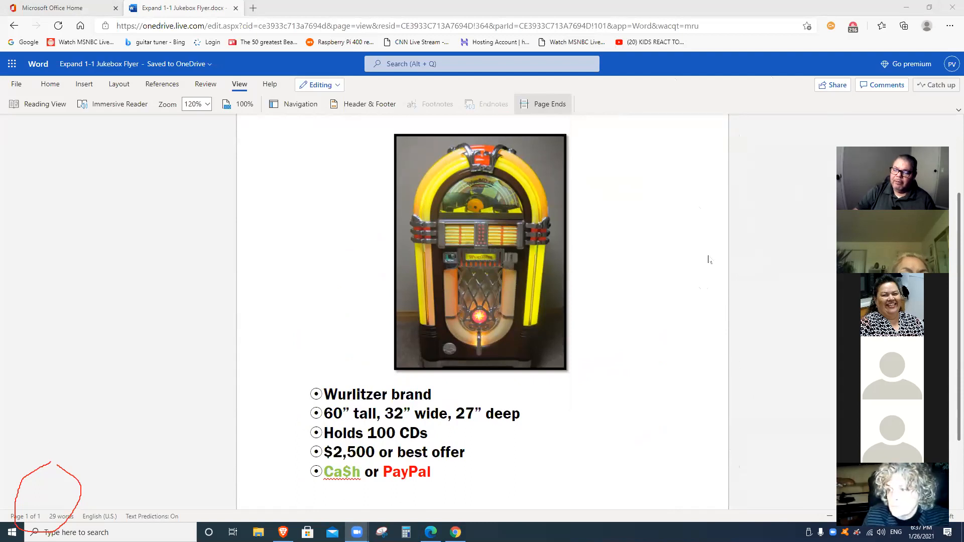
scroll(708, 260, down, 2)
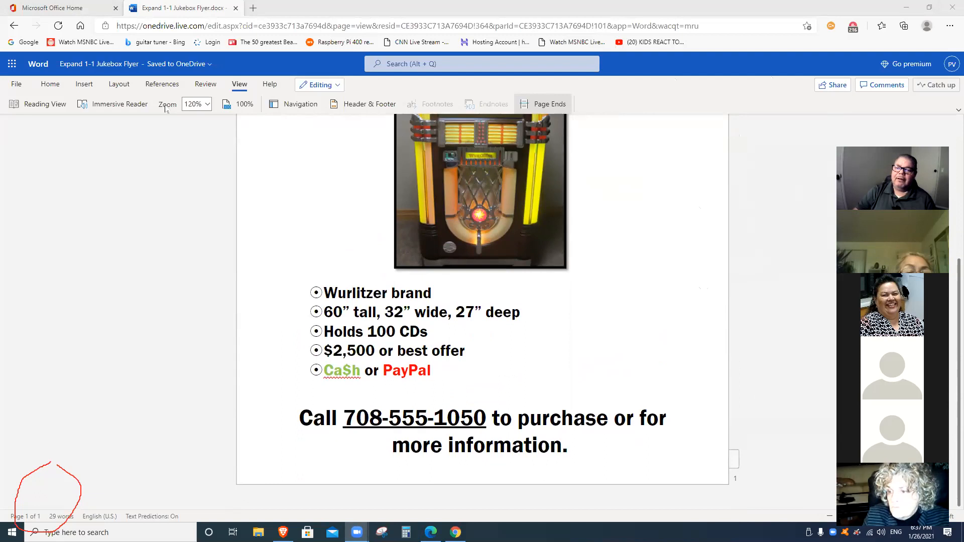
Step: Rename the document as "Expand 1-1 Jukebox Flyer Final"
click(150, 64)
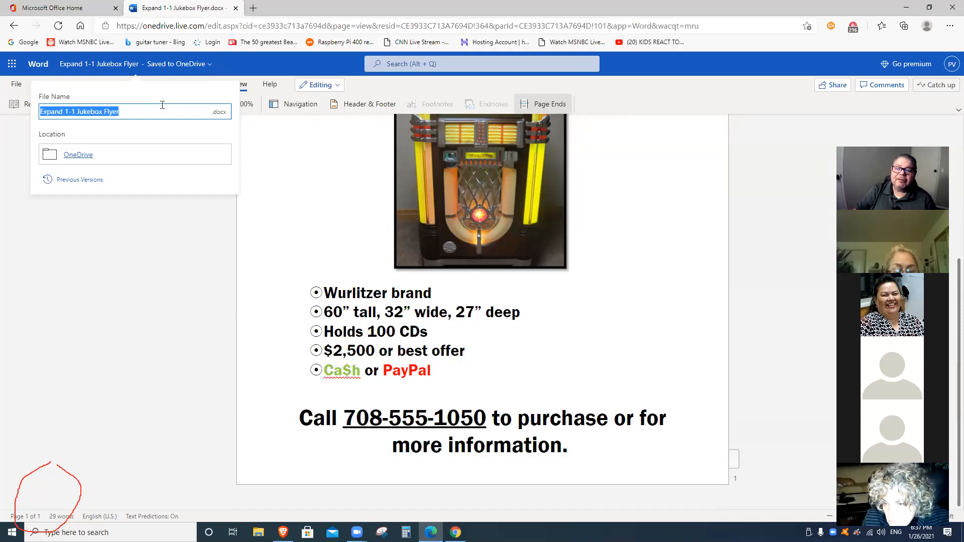
click(158, 112)
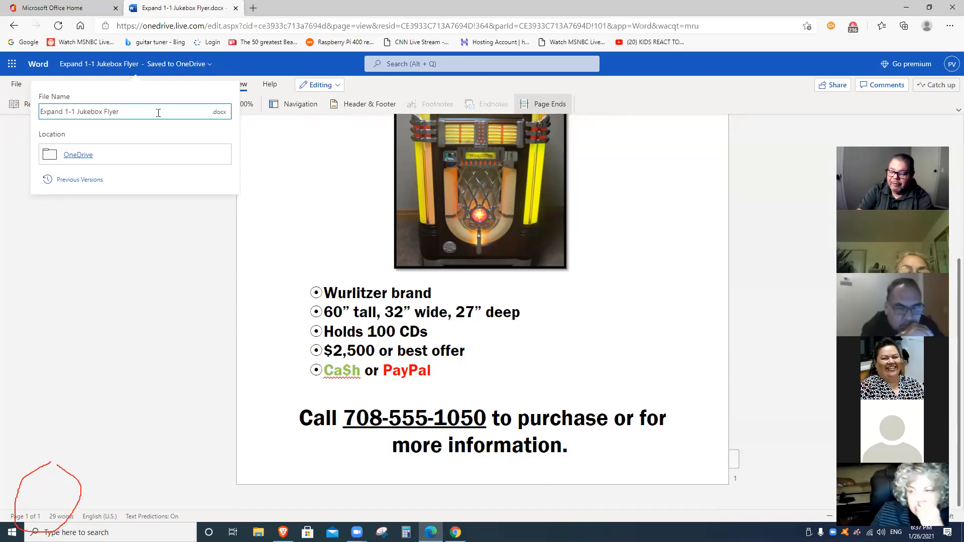
text(Final)
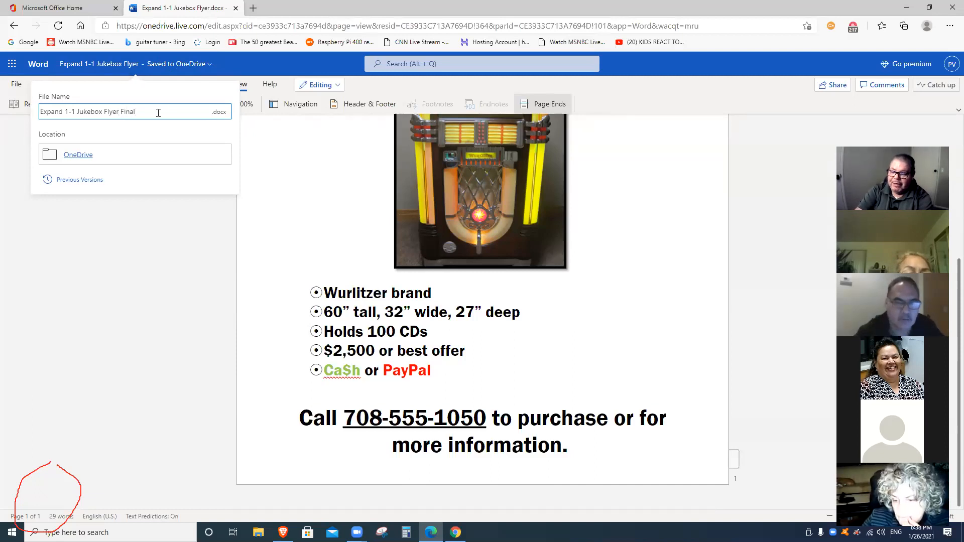
key(Return)
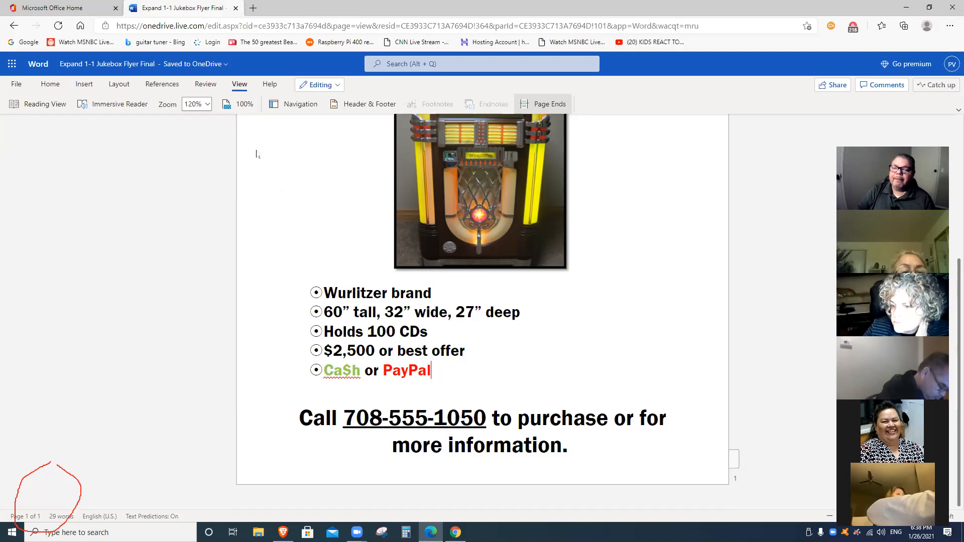
Step: Look at the renamed file's location and the options for saving or downloading a copy, without saving one
click(220, 68)
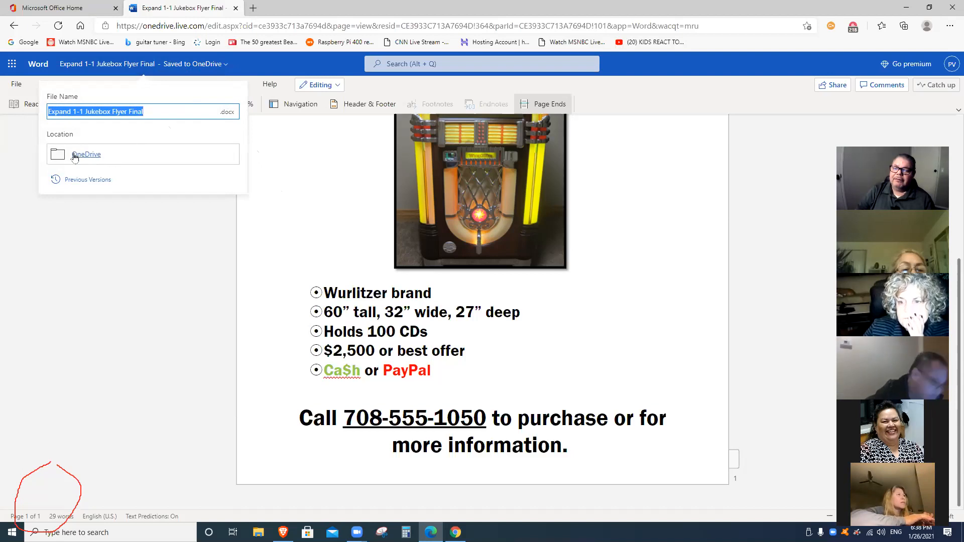
click(239, 62)
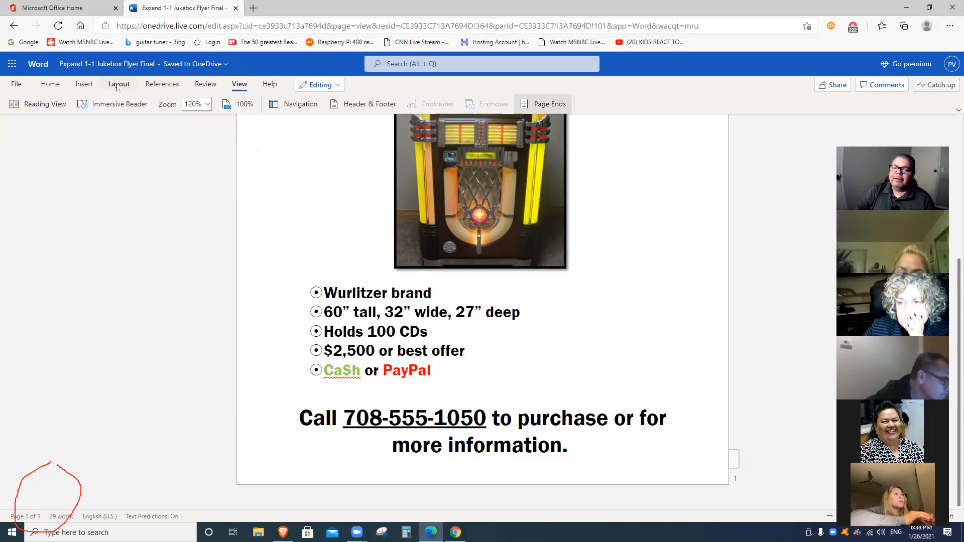
click(12, 86)
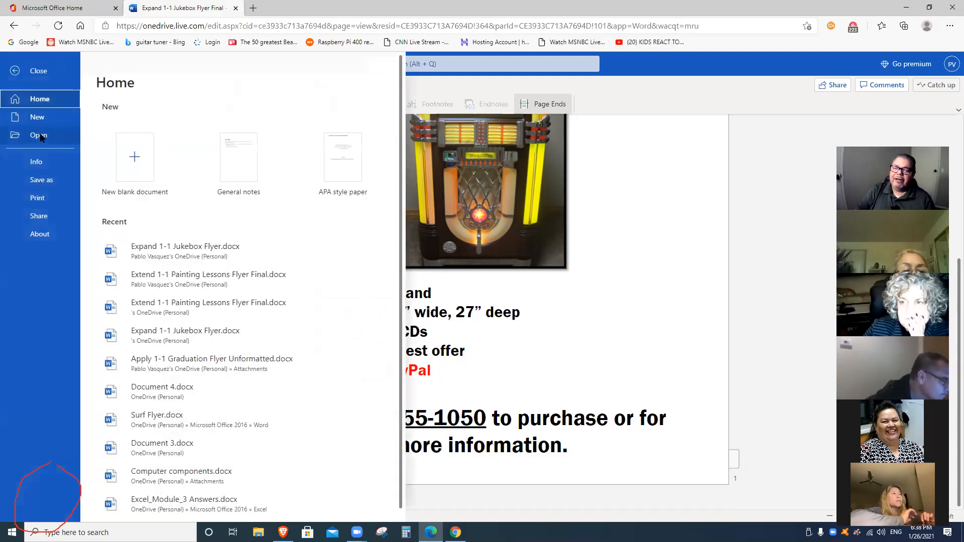
click(41, 180)
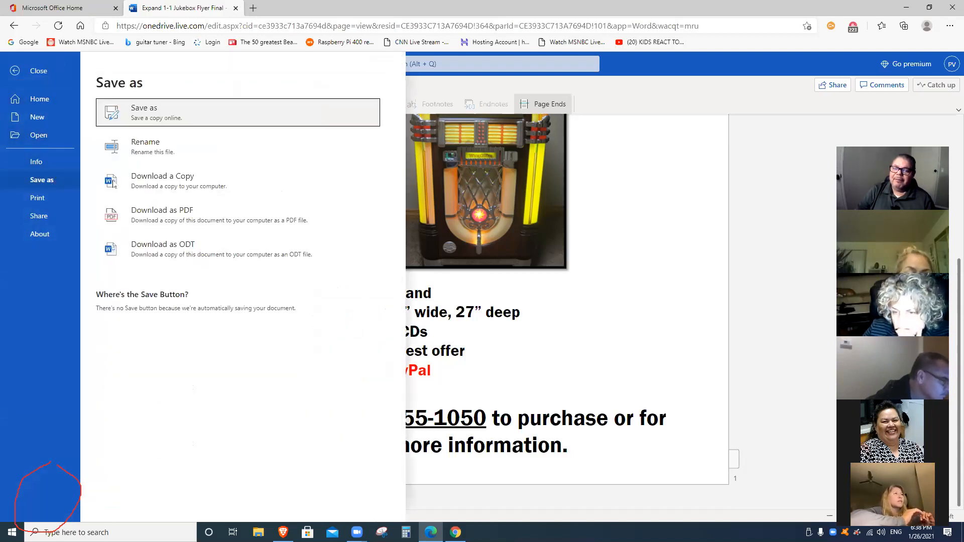
click(803, 319)
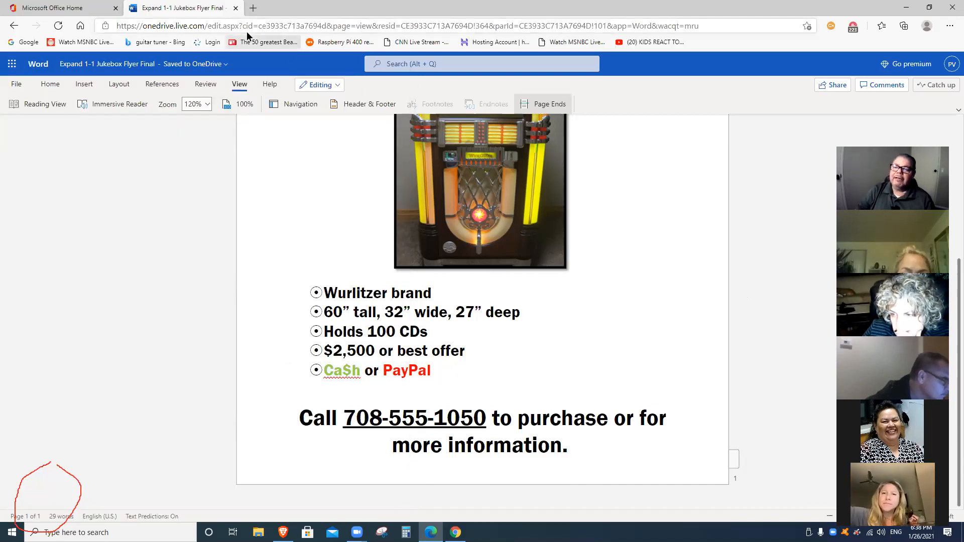
Step: Close the flyer and reopen it
click(235, 9)
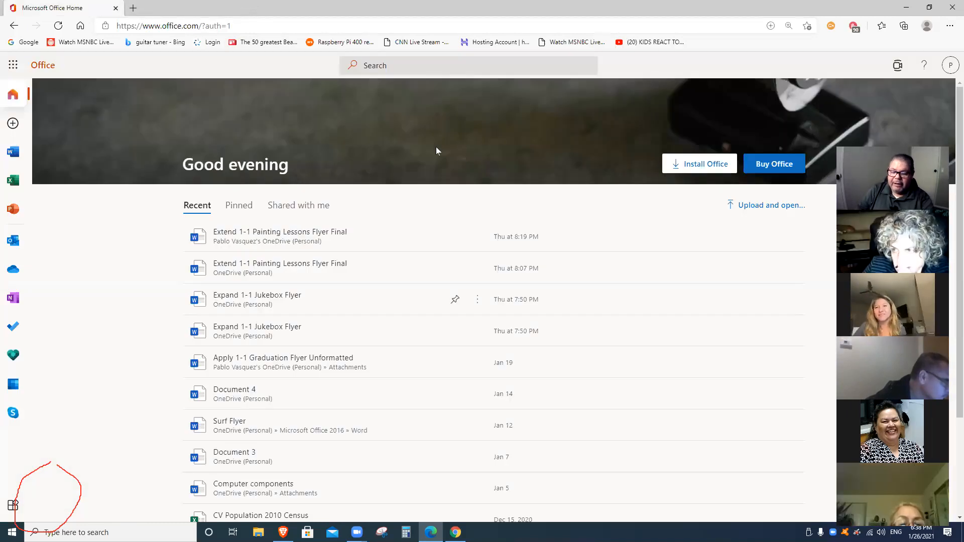
key(ctrl+shift+t)
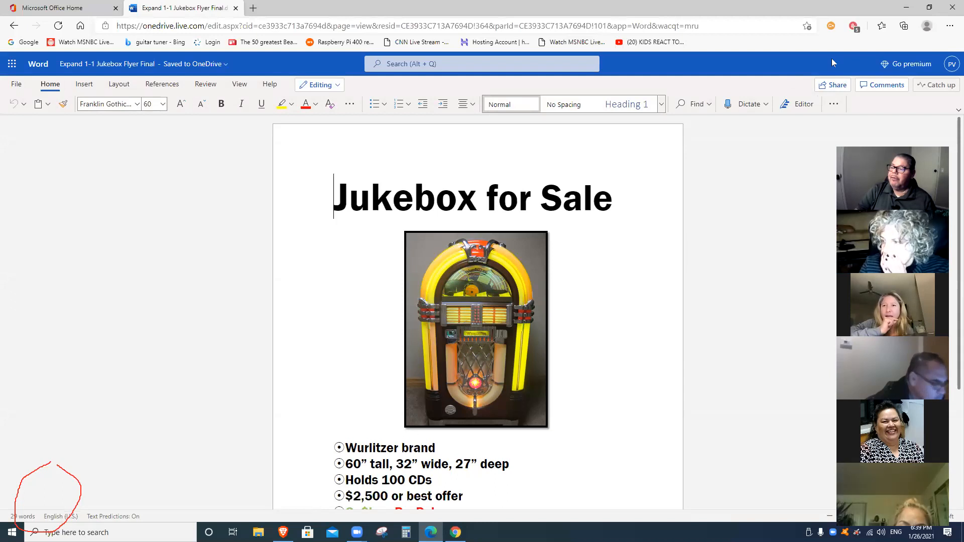
Step: Circle the Share command in red, clear the marking, and view the link sharing options without sending a link
mouse_move(829, 59)
mouse_down()
mouse_move(806, 98)
mouse_move(859, 80)
mouse_move(808, 101)
mouse_move(829, 50)
mouse_up()
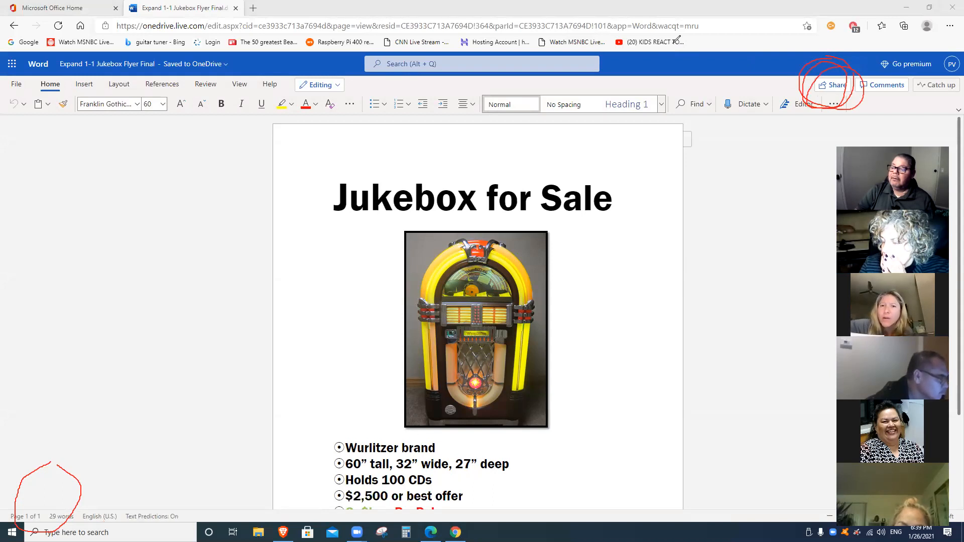
click(674, 43)
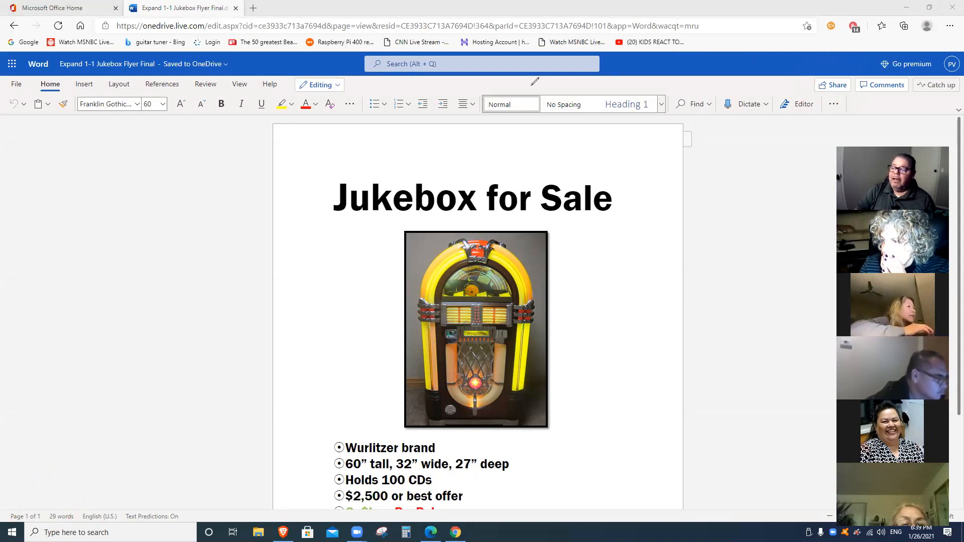
click(835, 85)
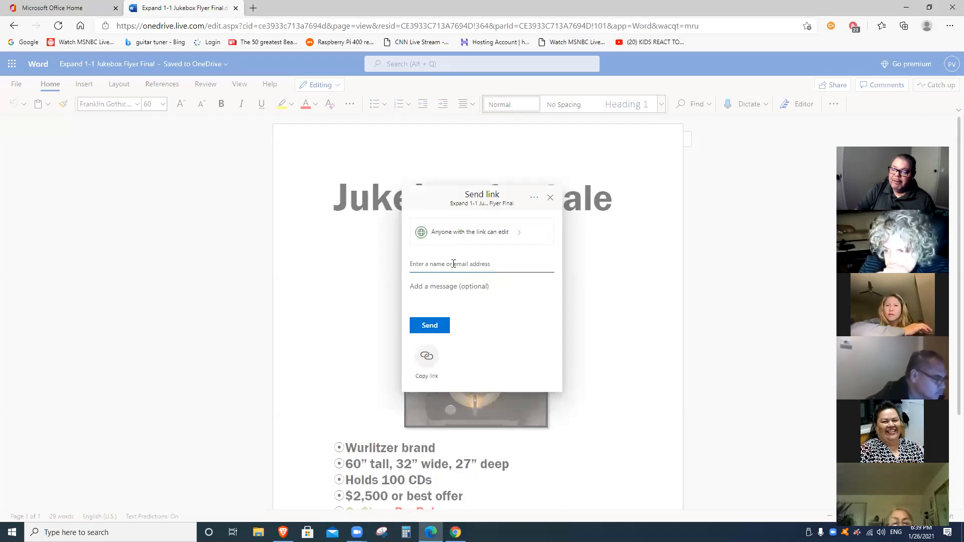
click(551, 200)
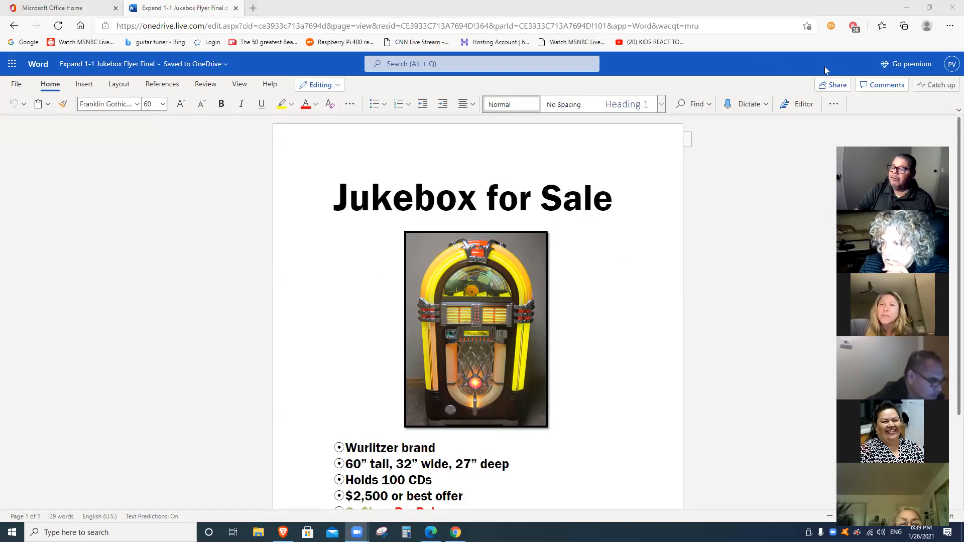
Step: Mark the Share command with a red circle and arrows, and clear the markings
mouse_move(836, 66)
mouse_down()
mouse_move(803, 86)
mouse_move(860, 69)
mouse_up()
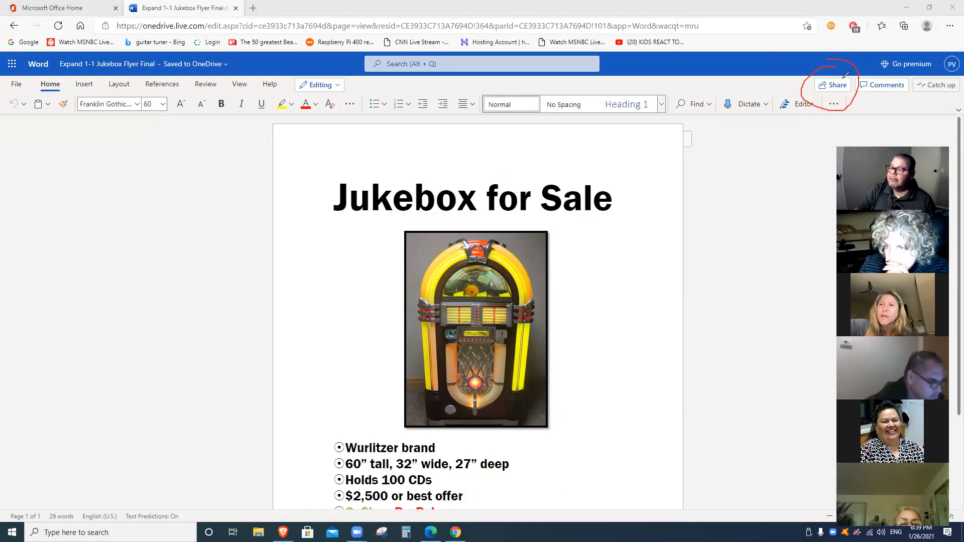
mouse_move(804, 134)
mouse_down()
mouse_move(830, 86)
mouse_move(833, 99)
mouse_up()
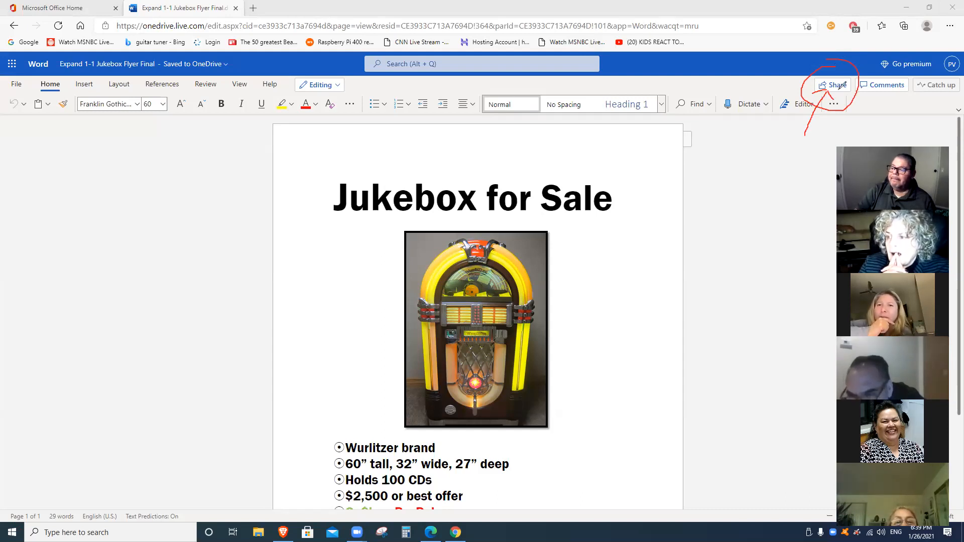
mouse_move(479, 121)
mouse_down()
mouse_move(804, 83)
mouse_move(789, 102)
mouse_up()
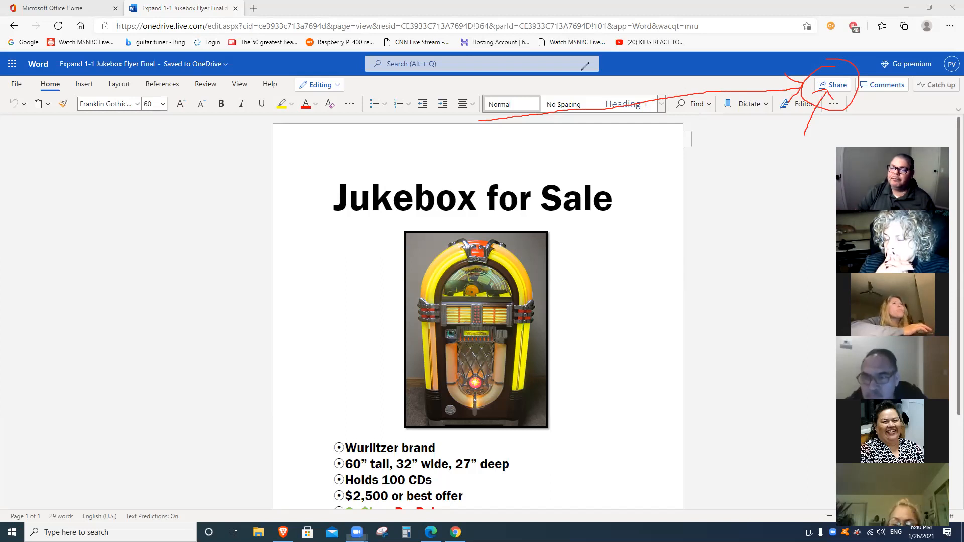
click(582, 69)
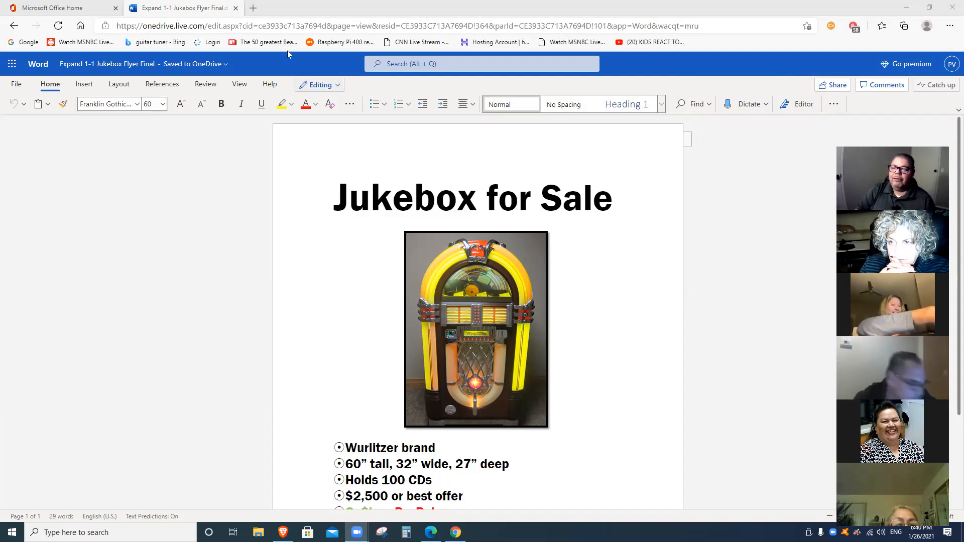
Step: Close the flyer and go to the Word start page, looking over the list of Microsoft 365 apps
click(235, 9)
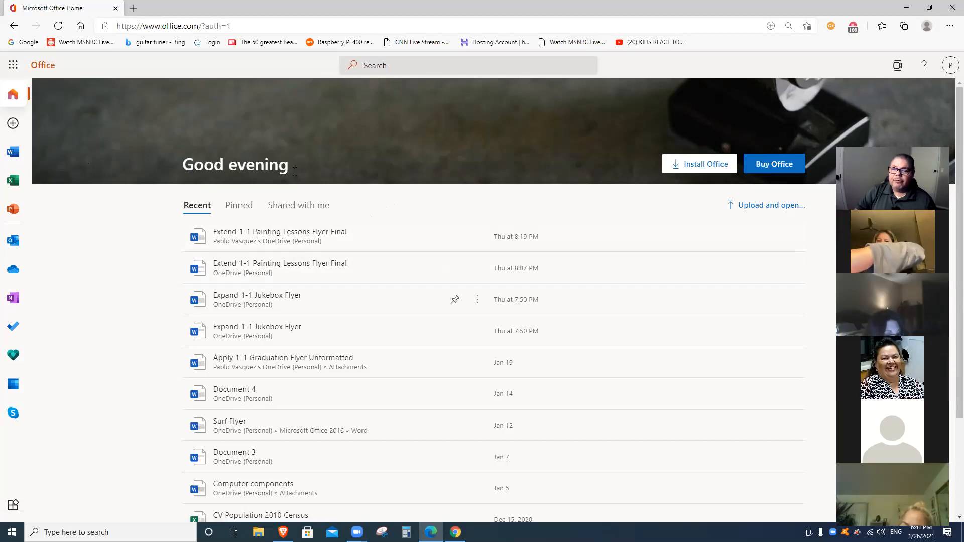
click(13, 153)
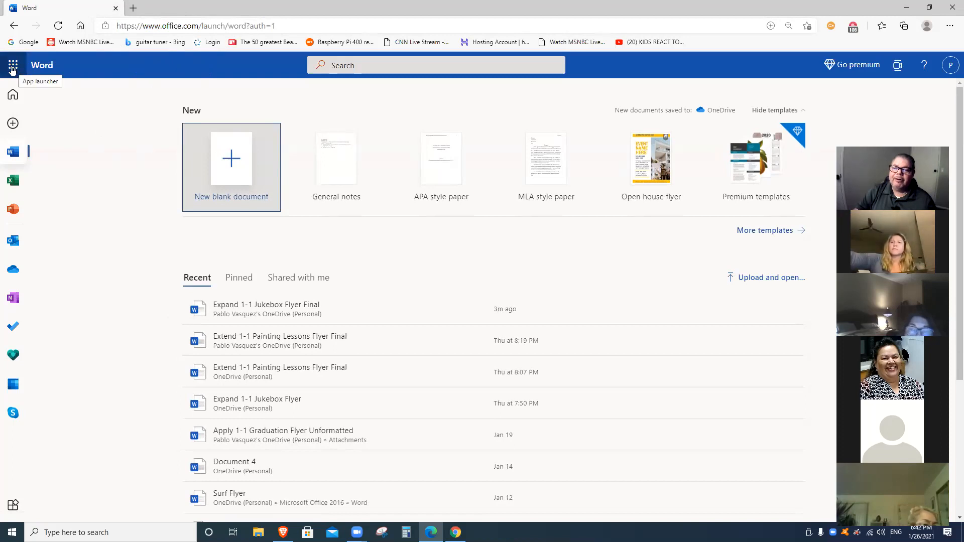
click(13, 69)
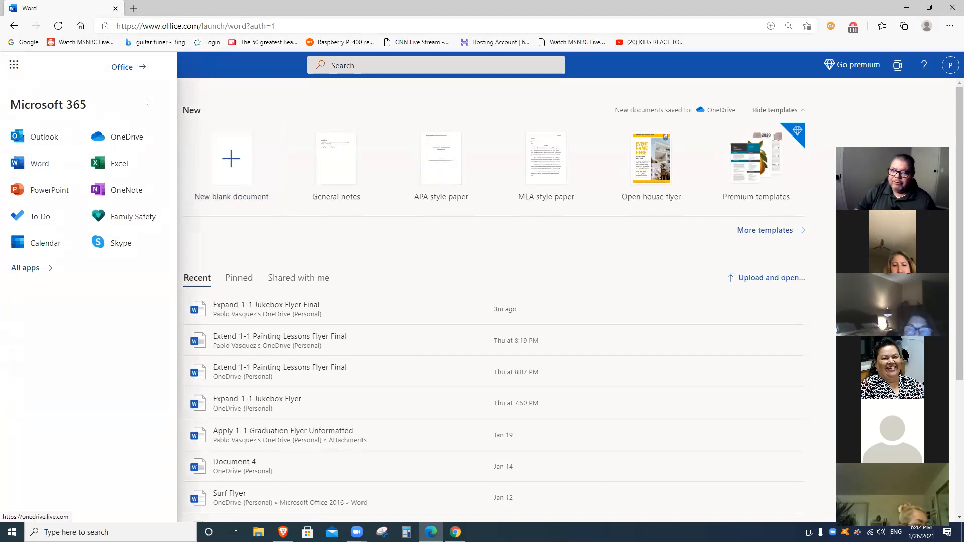
click(261, 98)
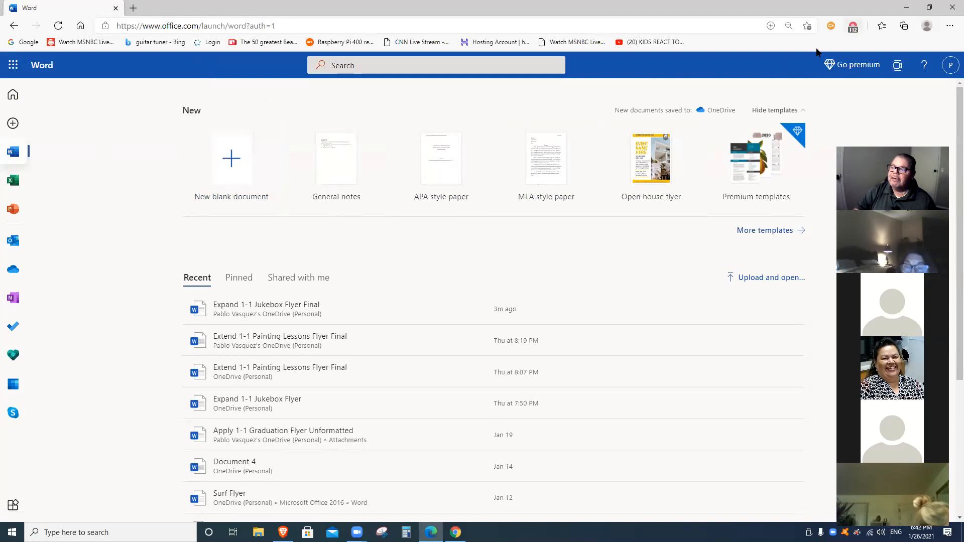
Step: Circle the New blank document option in red, and mark the app launcher with an arrow and the list of apps with a line
mouse_move(264, 214)
mouse_down()
mouse_move(298, 134)
mouse_move(184, 140)
mouse_move(173, 184)
mouse_move(253, 220)
mouse_up()
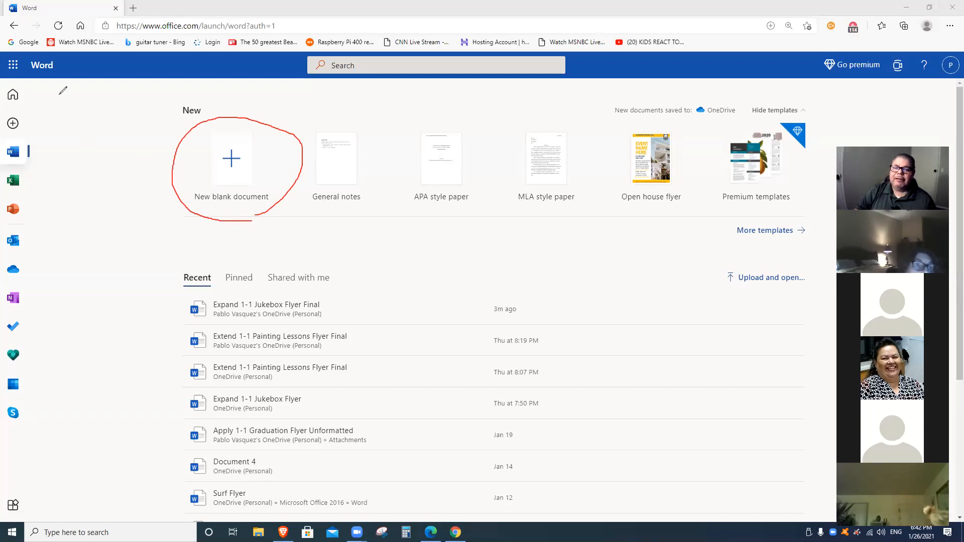
drag(78, 88, 25, 73)
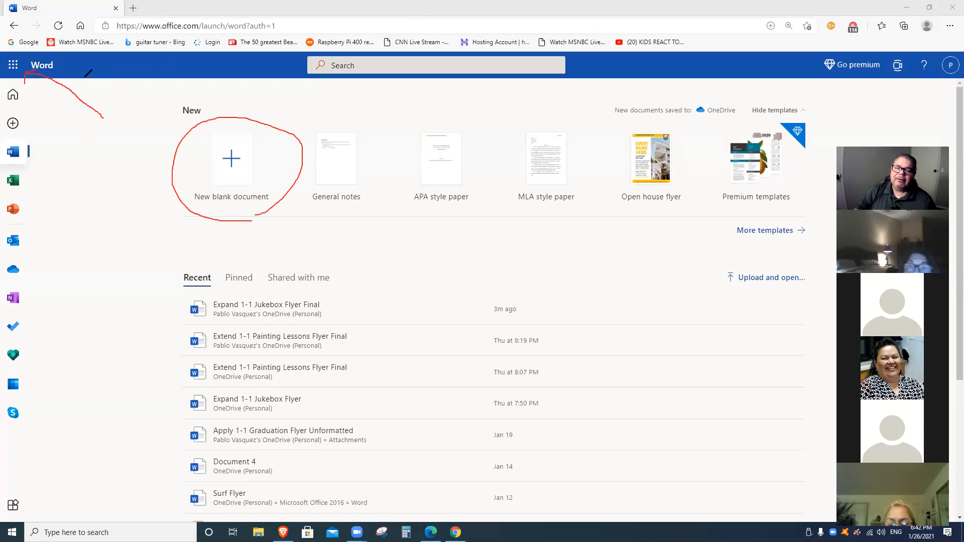
drag(47, 149, 20, 399)
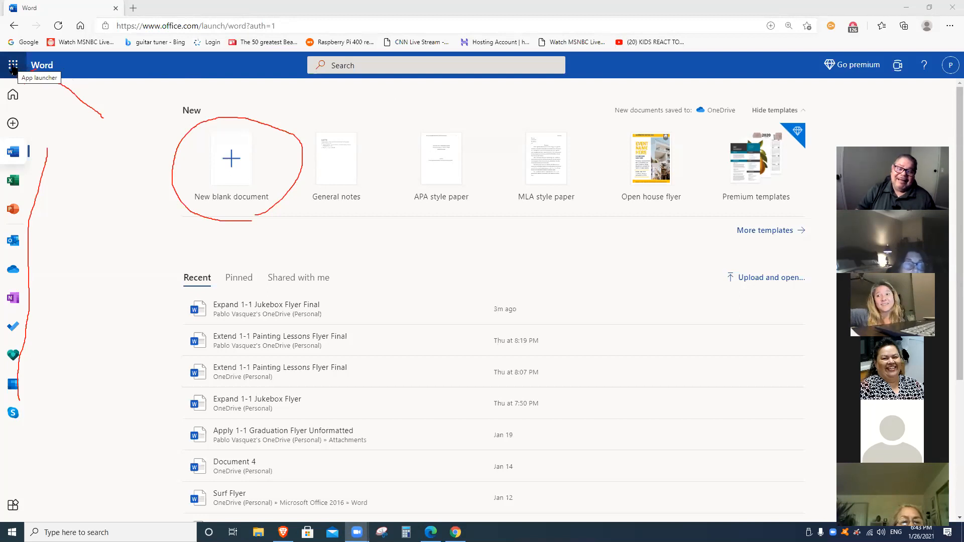
Step: Open Google in a new browser tab, view its list of apps, and return to the Word start page
click(132, 7)
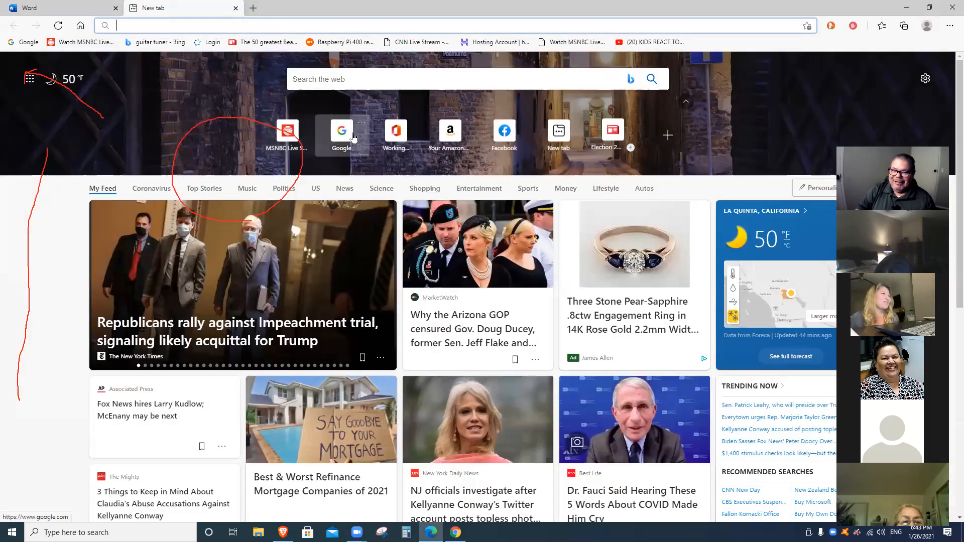
click(342, 132)
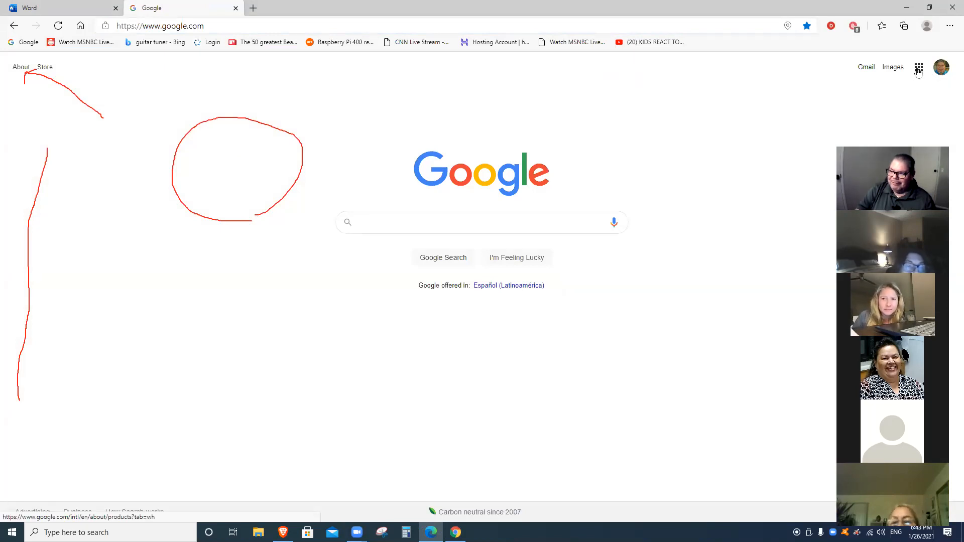
click(918, 70)
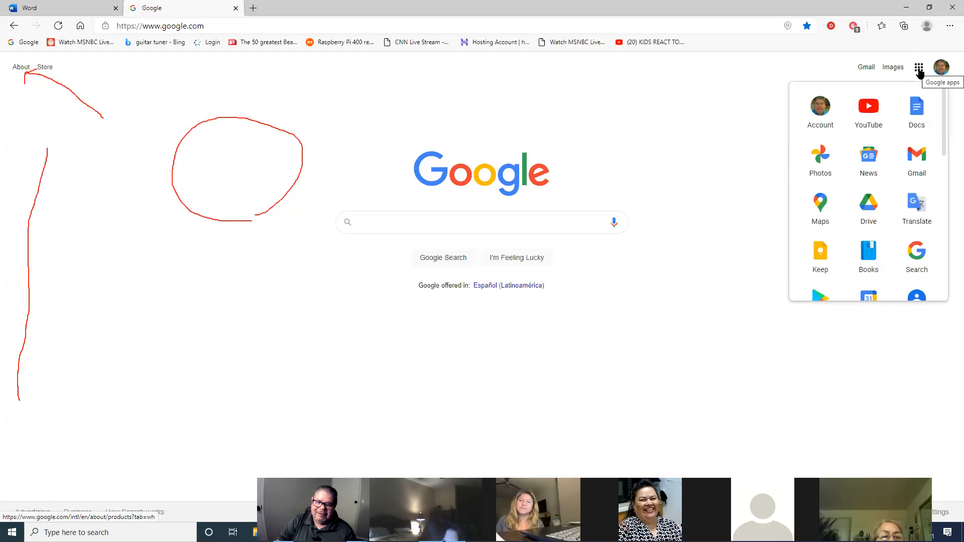
click(723, 106)
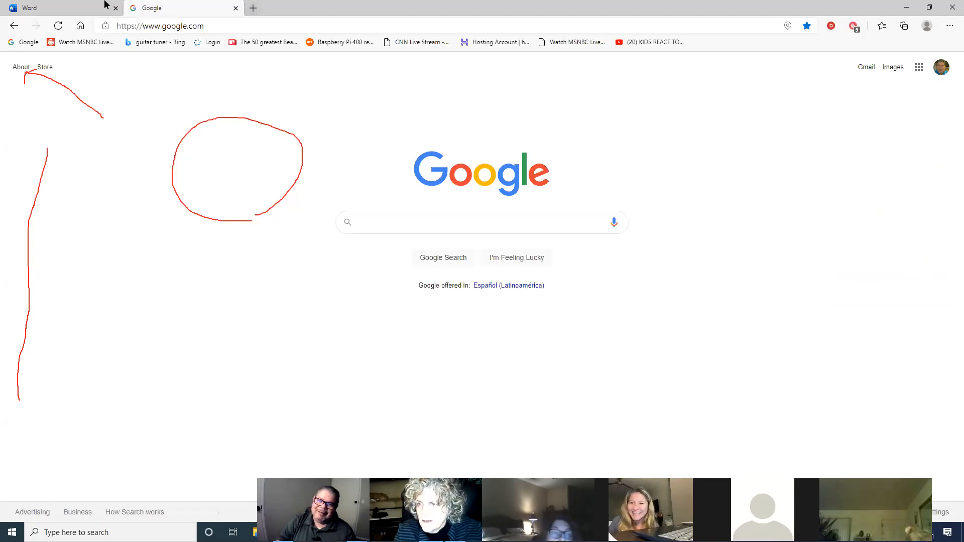
click(89, 4)
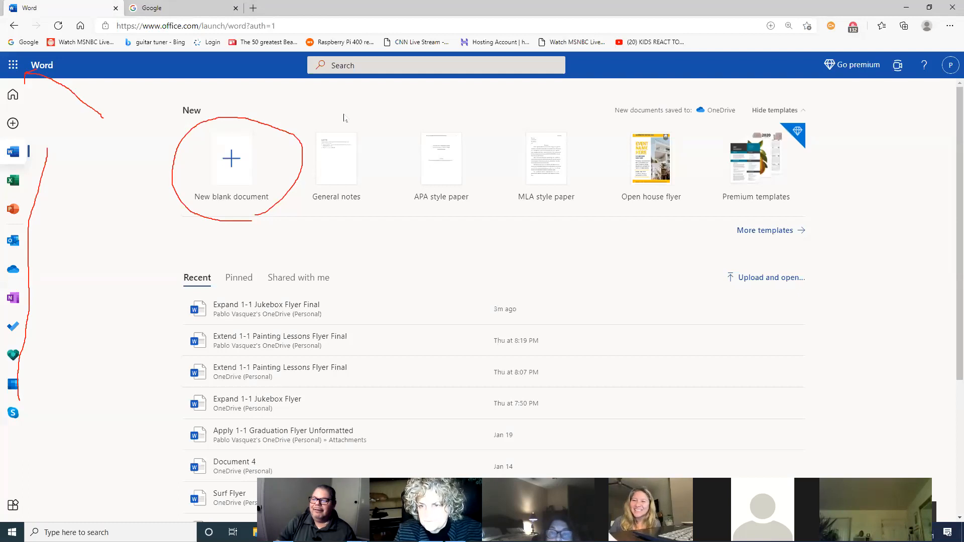
Step: Clear the red markings and create a new blank document, displayed at 150% zoom
key(Escape)
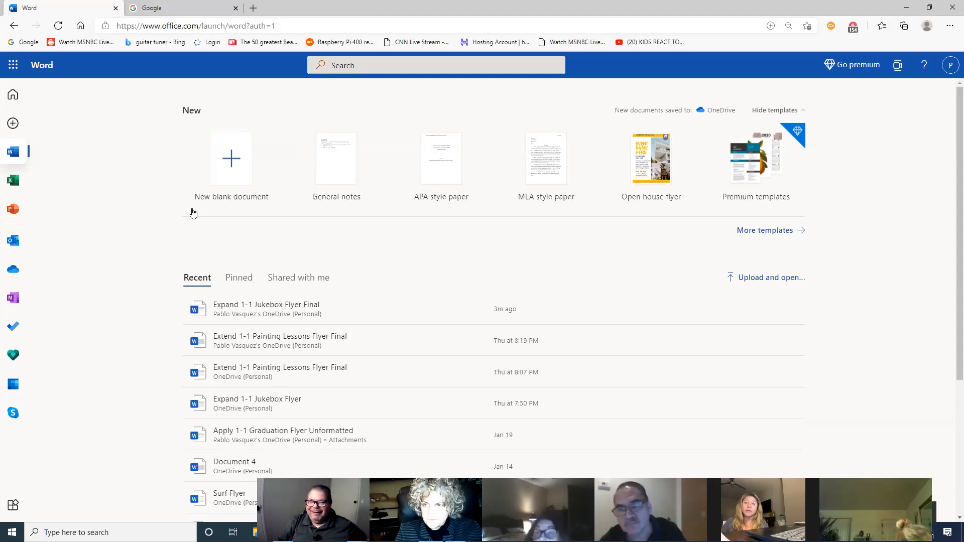
click(237, 160)
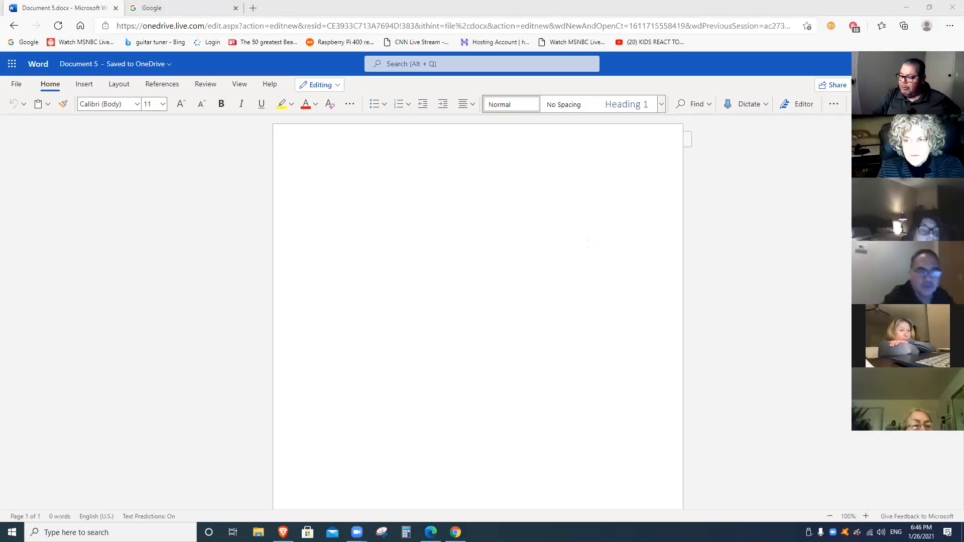
click(866, 517)
click(865, 516)
click(866, 516)
click(866, 517)
click(866, 516)
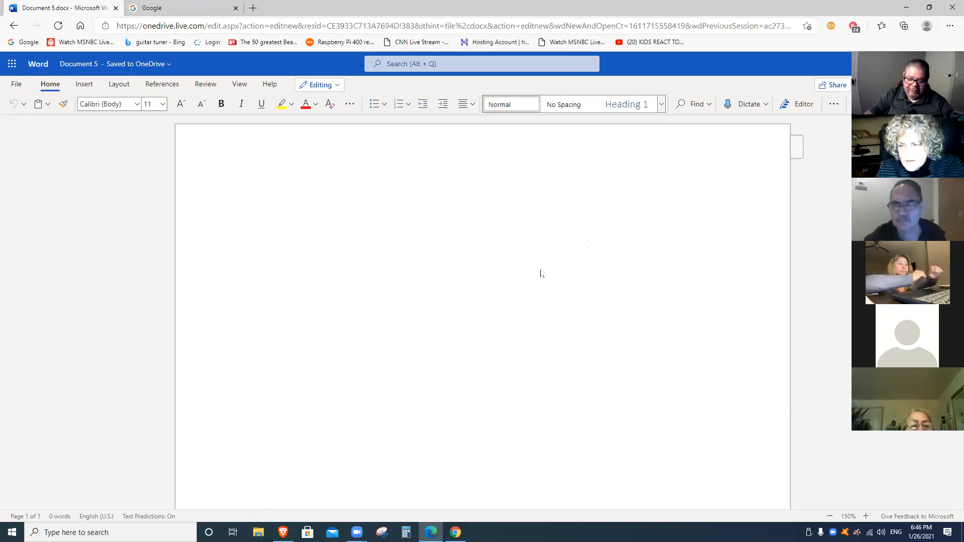
Step: Write the word "Commodity" on the first line of the blank document, correcting its spelling to a double m
text(Como)
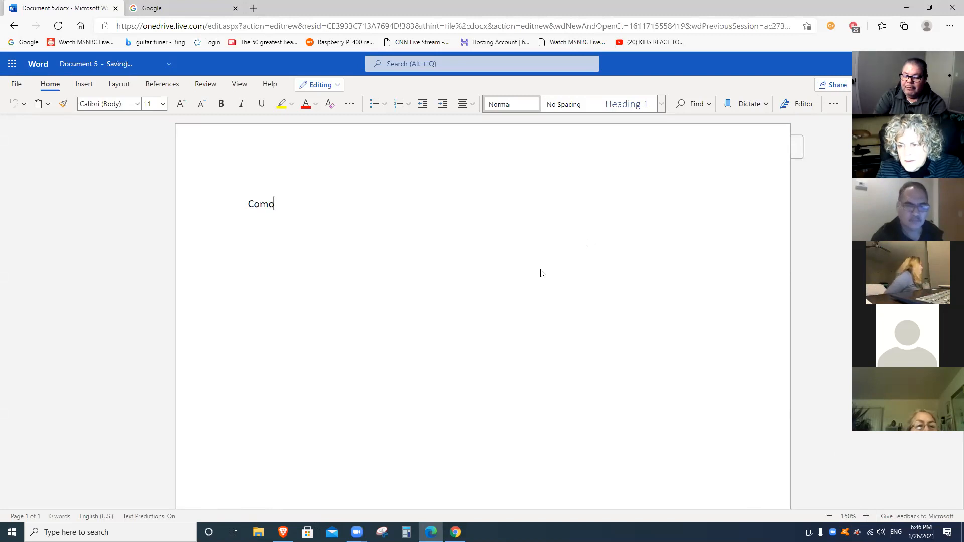
text(dity)
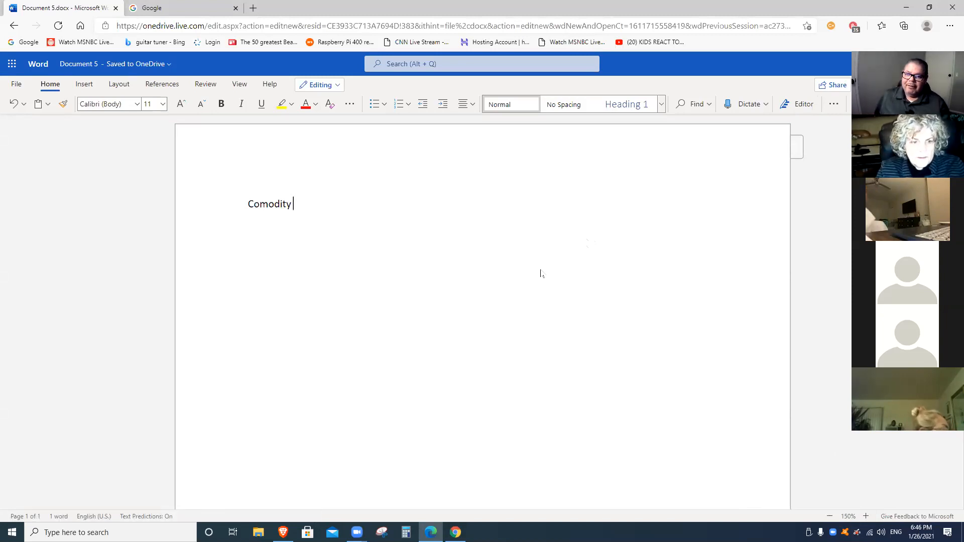
key(BackSpace)
key(BackSpace)
key(BackSpace)
key(BackSpace)
key(BackSpace)
key(BackSpace)
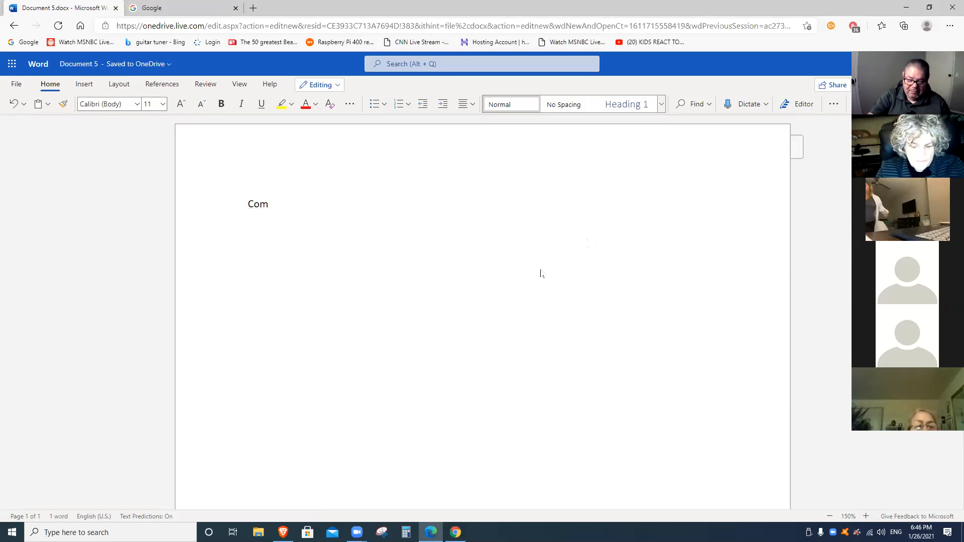
key(BackSpace)
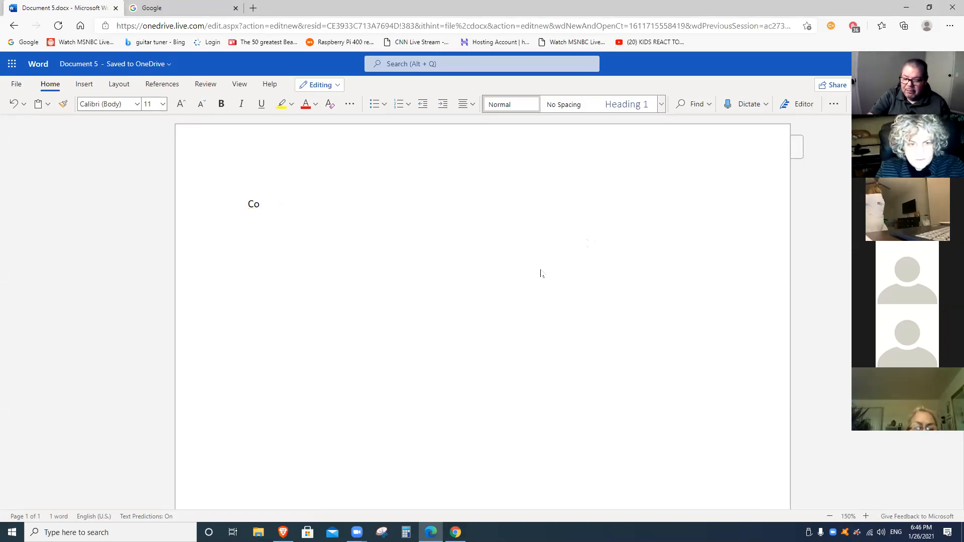
text(mmodity)
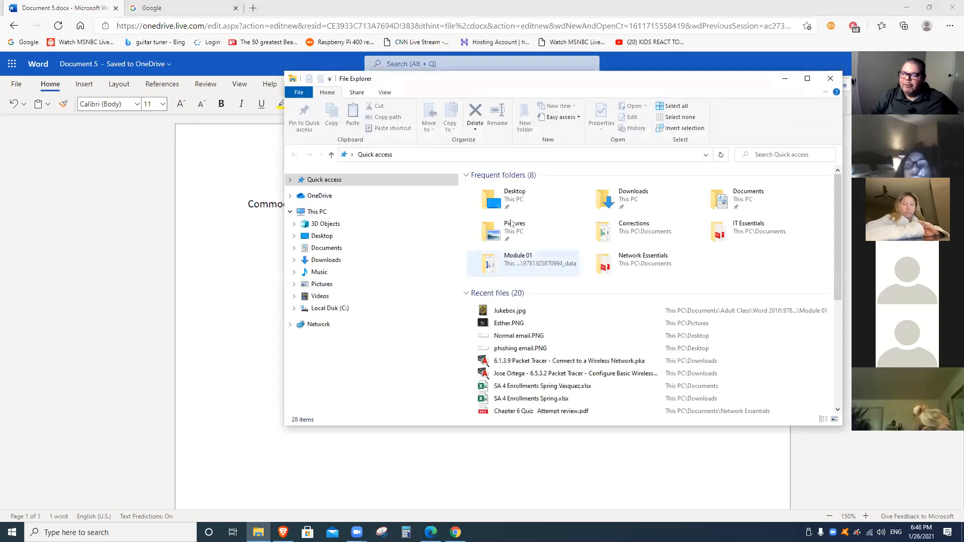
Step: Switch to File Explorer, open phishing email.PNG from the Desktop folder, and examine the sender and message text enlarged
click(333, 236)
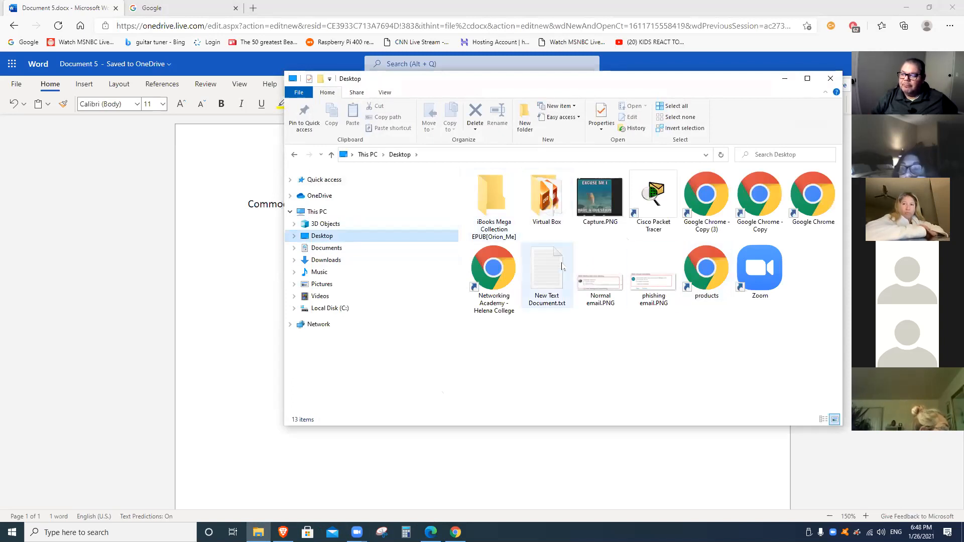
double_click(645, 286)
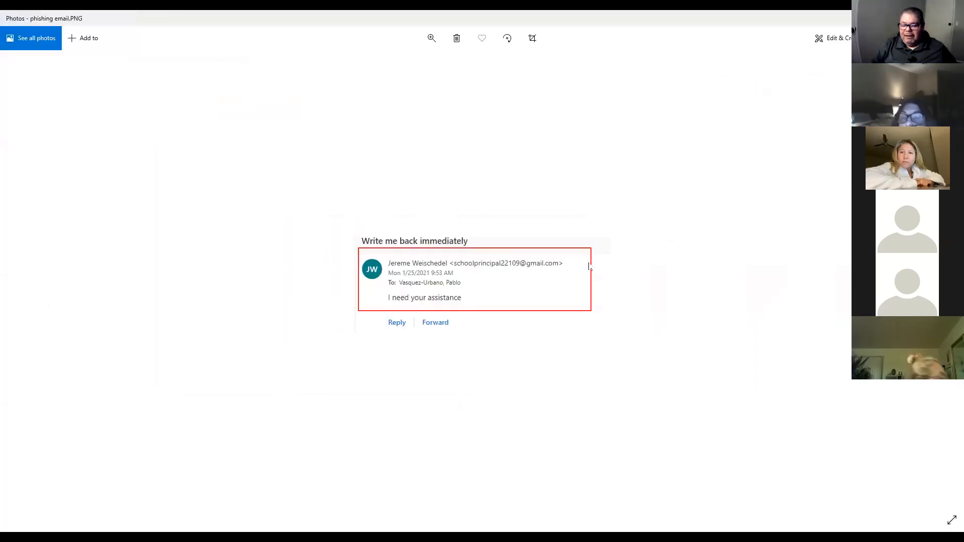
scroll(590, 266, up, 3)
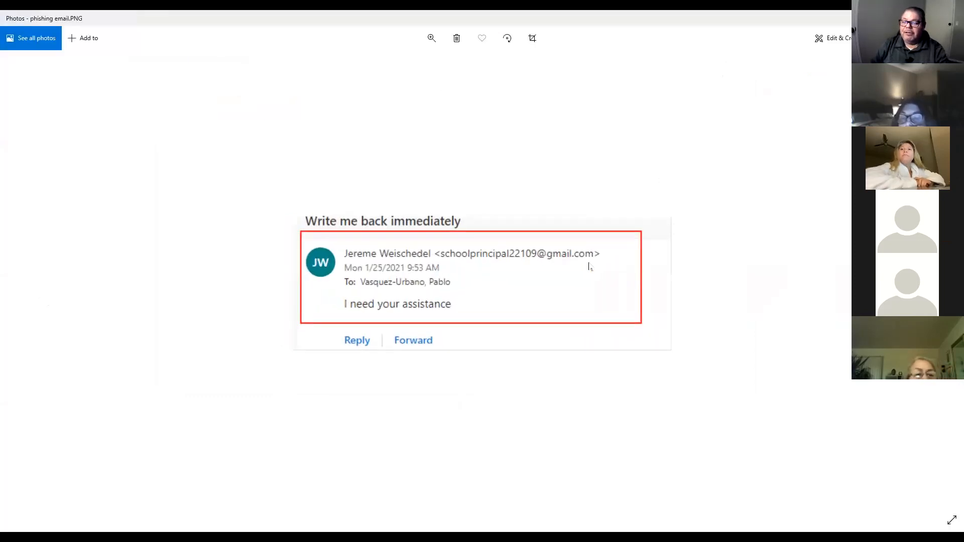
scroll(590, 266, up, 2)
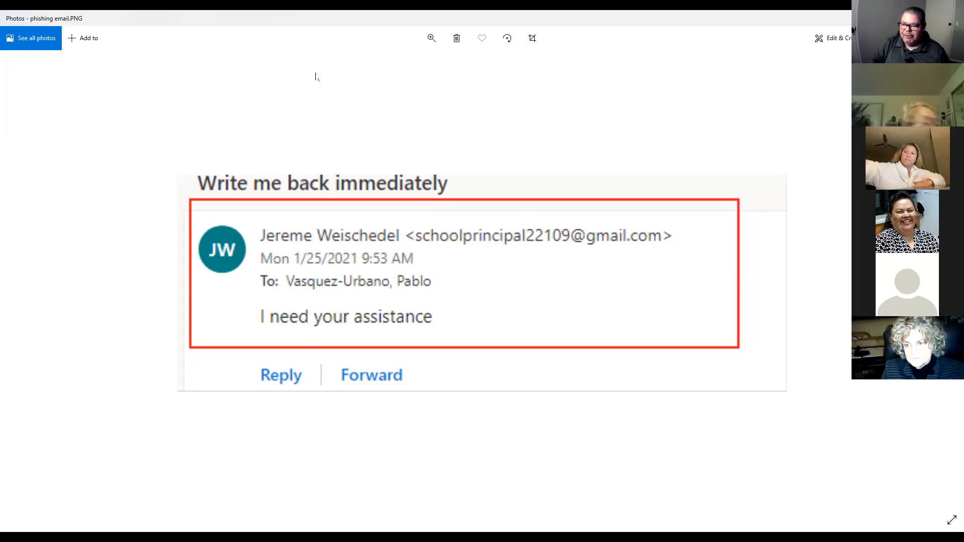
click(431, 38)
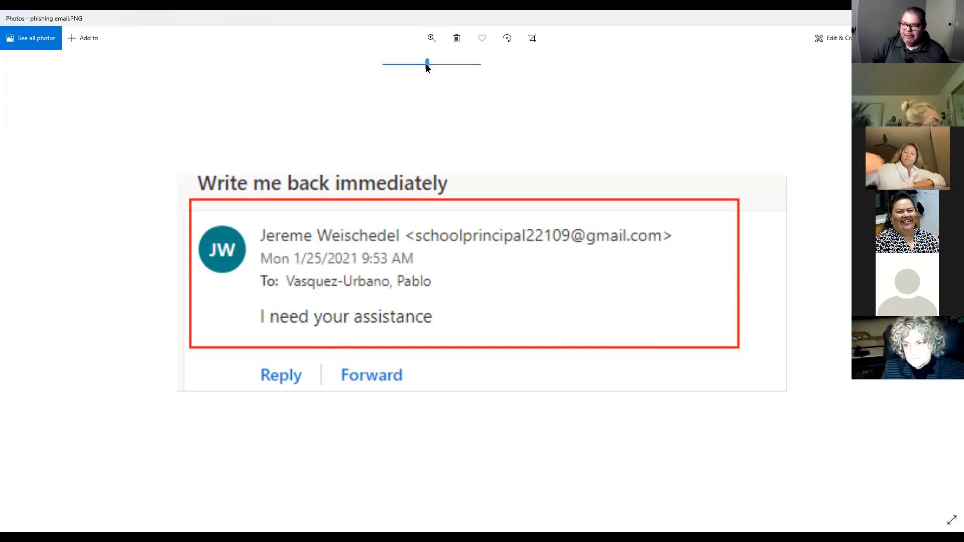
drag(427, 64, 368, 71)
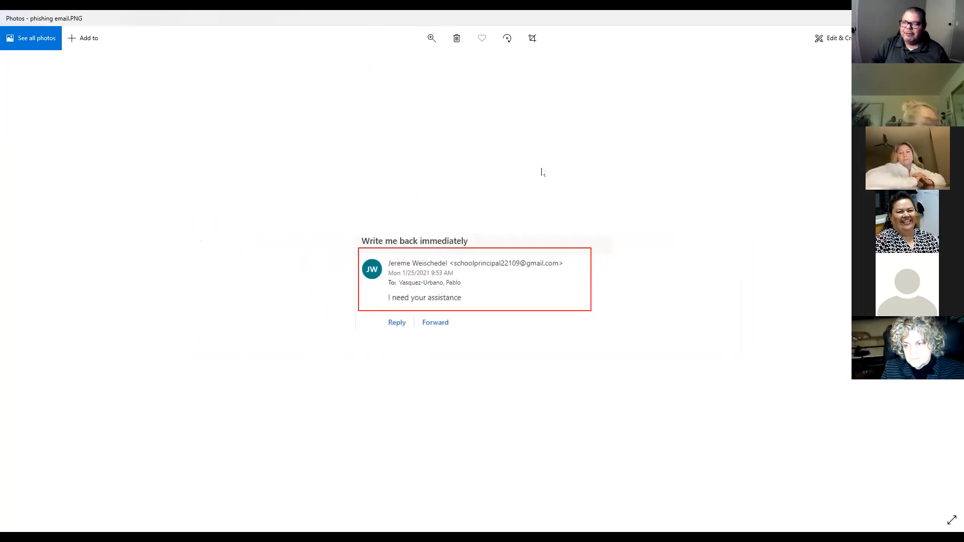
Step: Show Normal email.PNG for comparison and examine its sender and recipient details enlarged
key(Left)
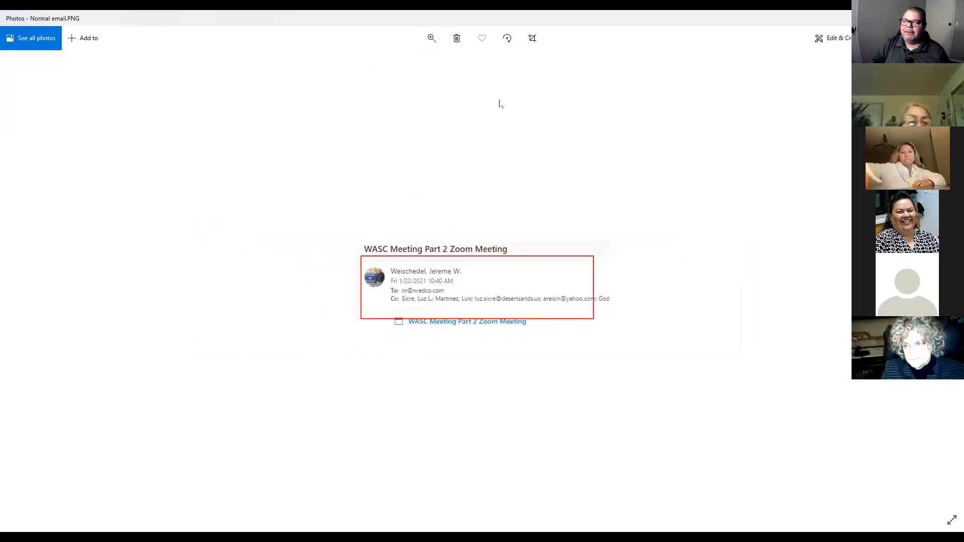
click(431, 38)
click(435, 65)
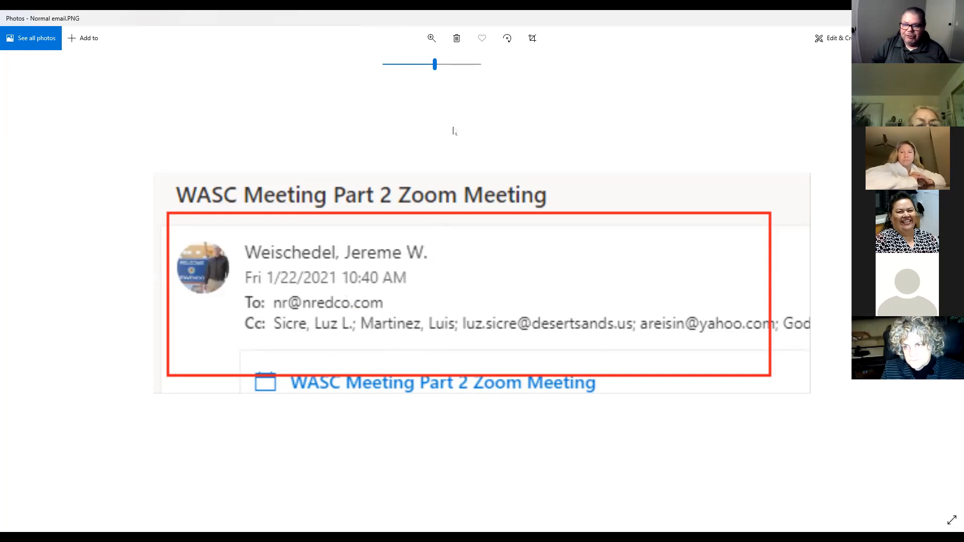
drag(435, 69, 382, 76)
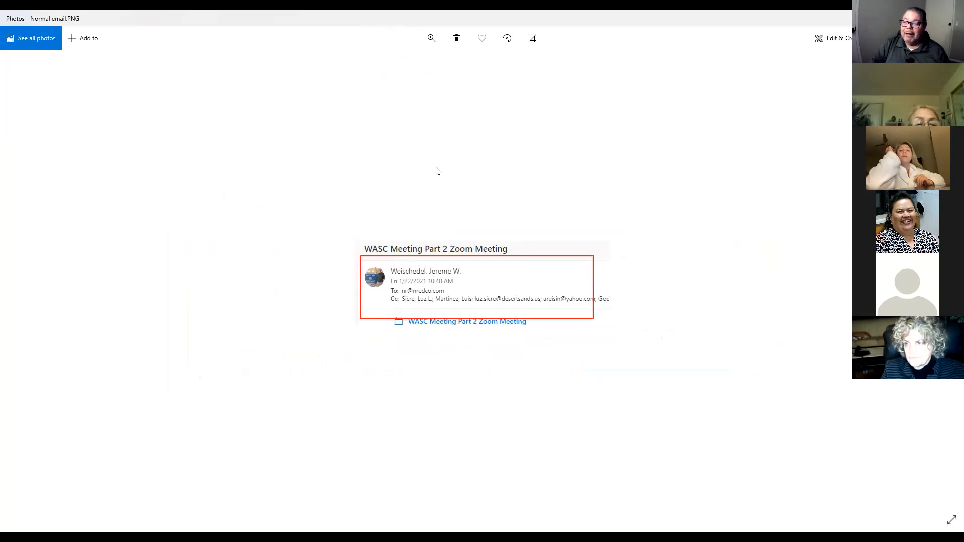
Step: Go back to phishing email.PNG and enlarge it to examine the sender's address
key(Right)
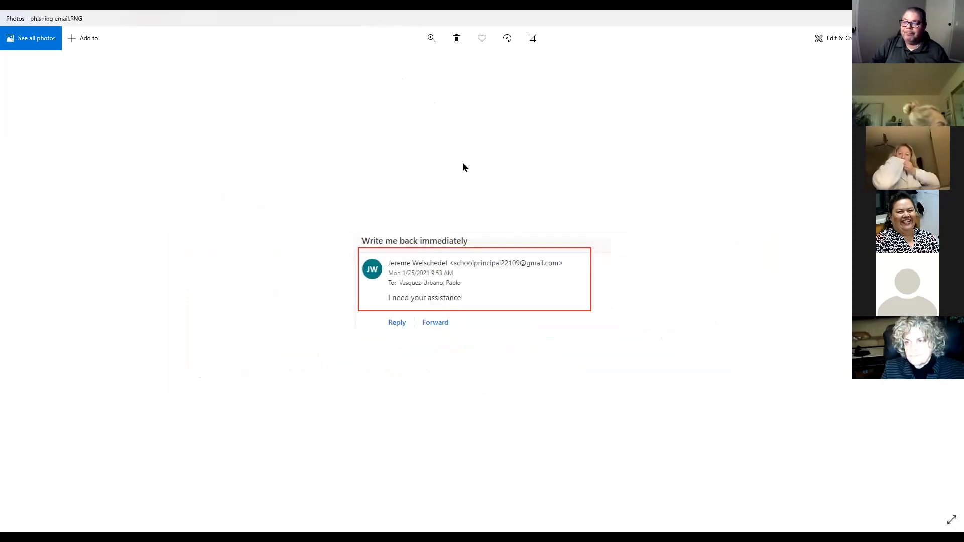
click(431, 38)
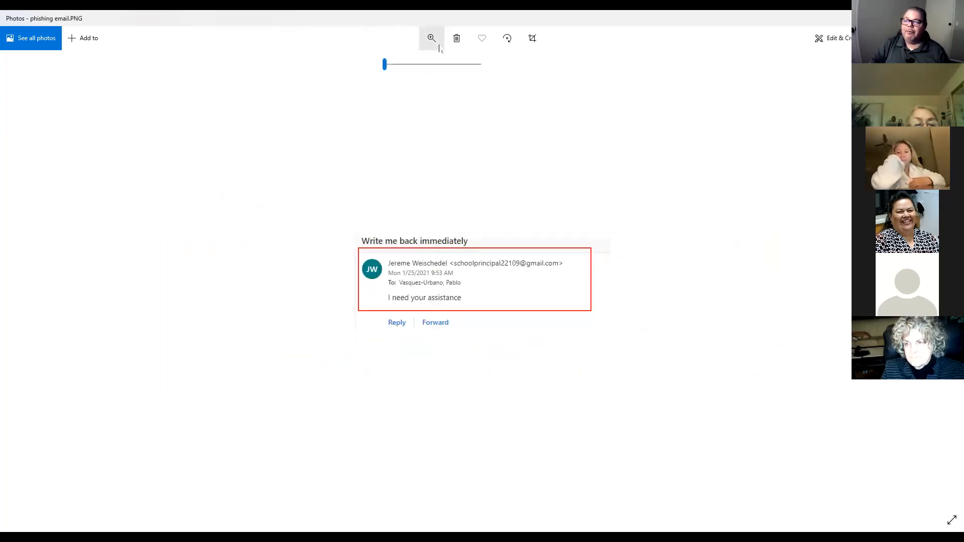
click(420, 64)
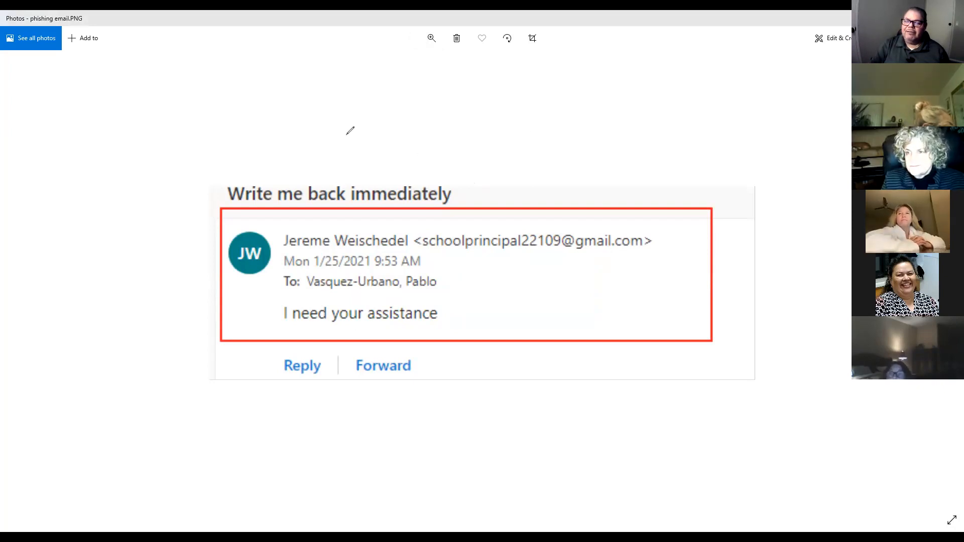
Step: Annotate the phishing screenshot with a short red stroke and the text "Phishing email" above the message
drag(323, 120, 332, 160)
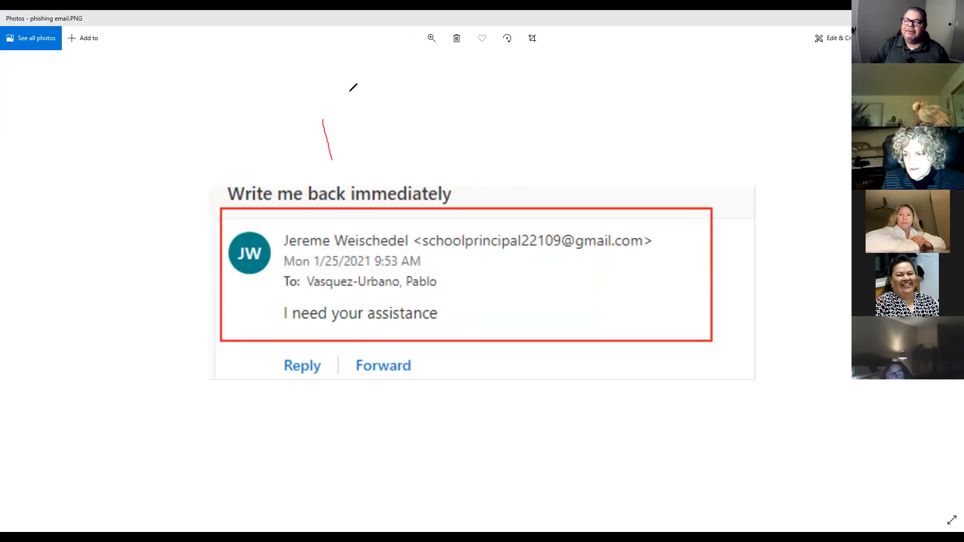
click(363, 131)
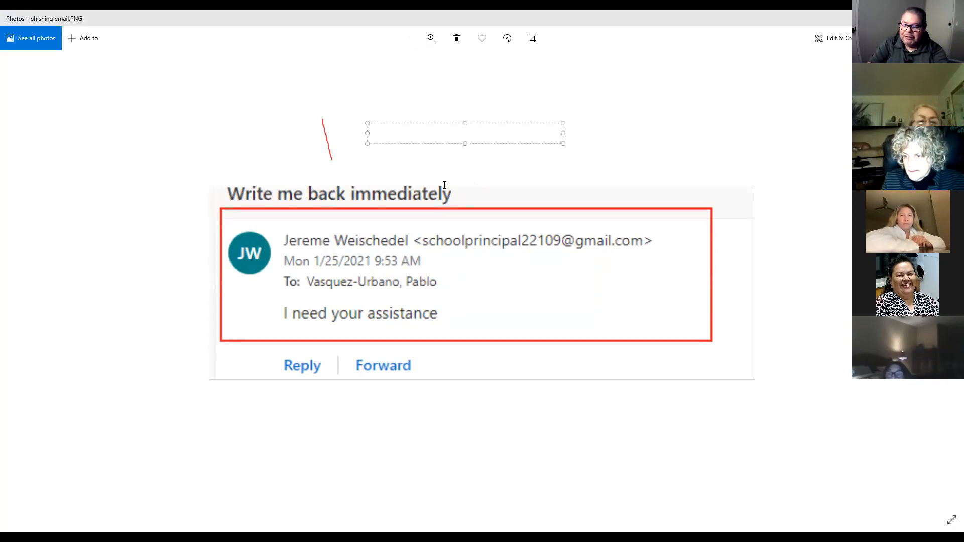
text(Phishing)
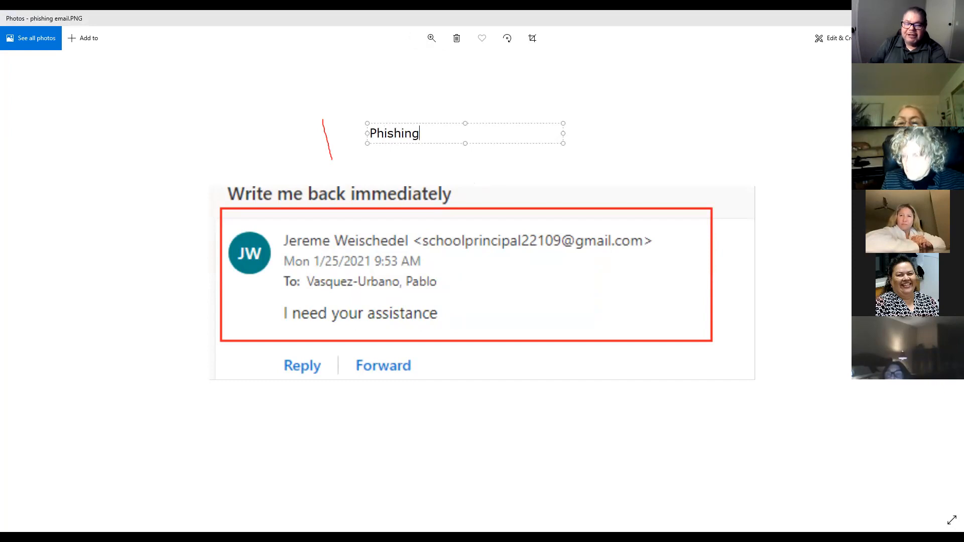
text( e)
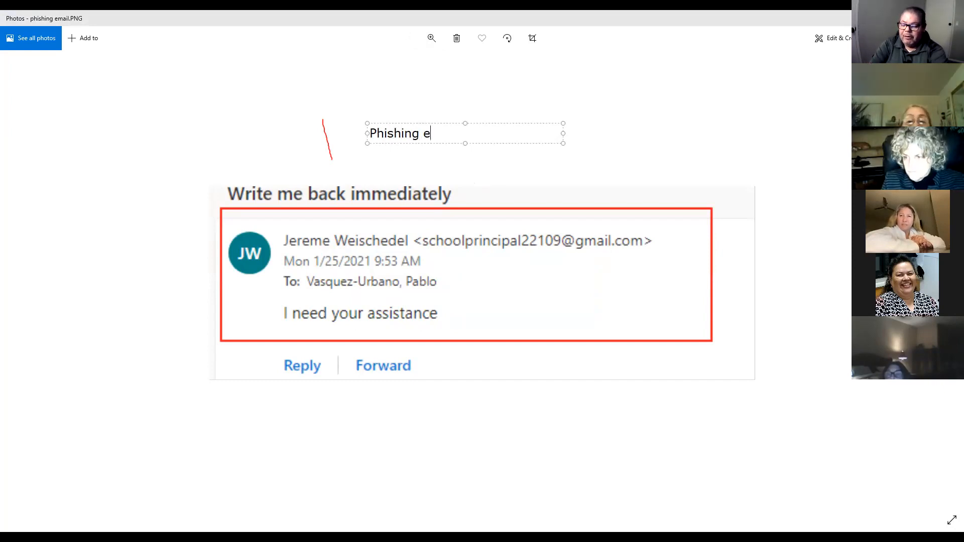
text(m)
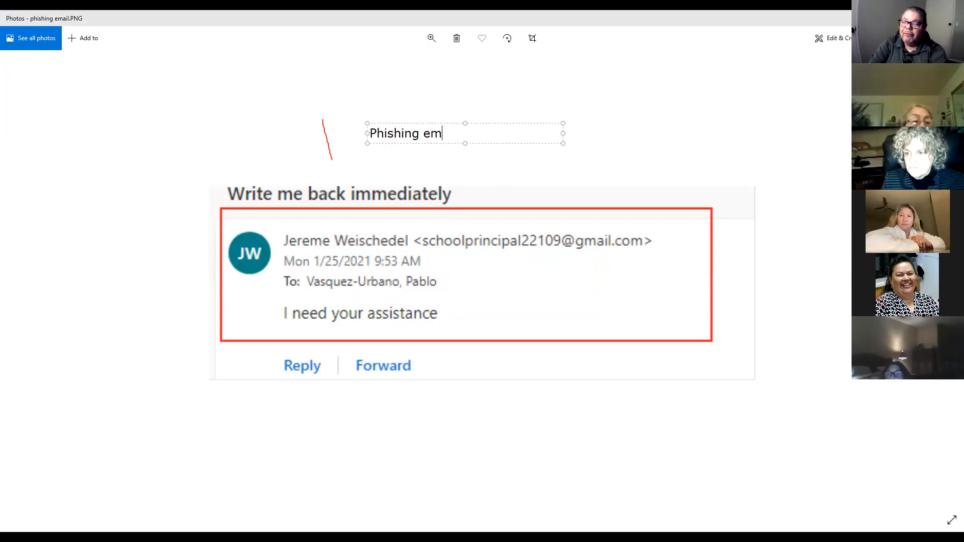
text(ail)
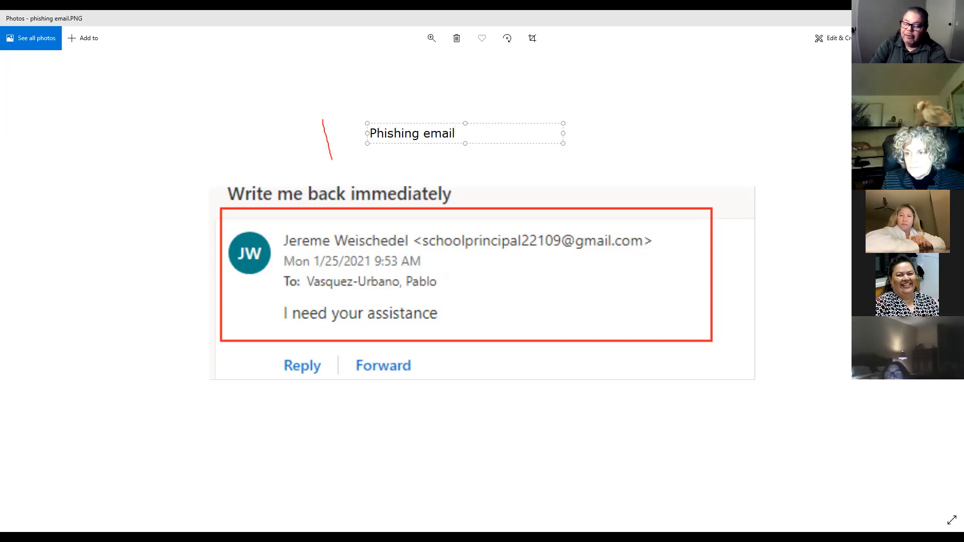
Step: Add the line "Vishing = Voice over ip" below the "Phishing email" note and box the sender's address in red
key(Return)
text(V)
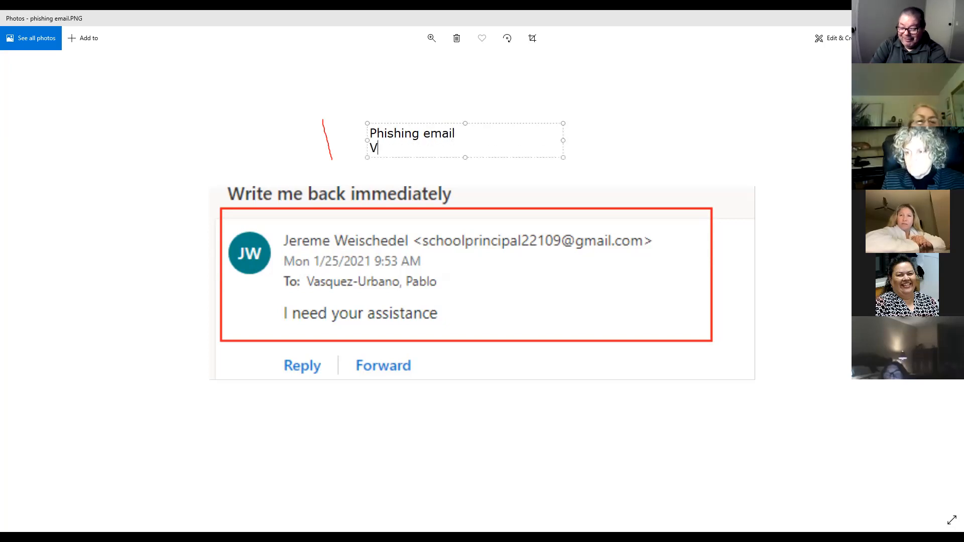
text(ishing)
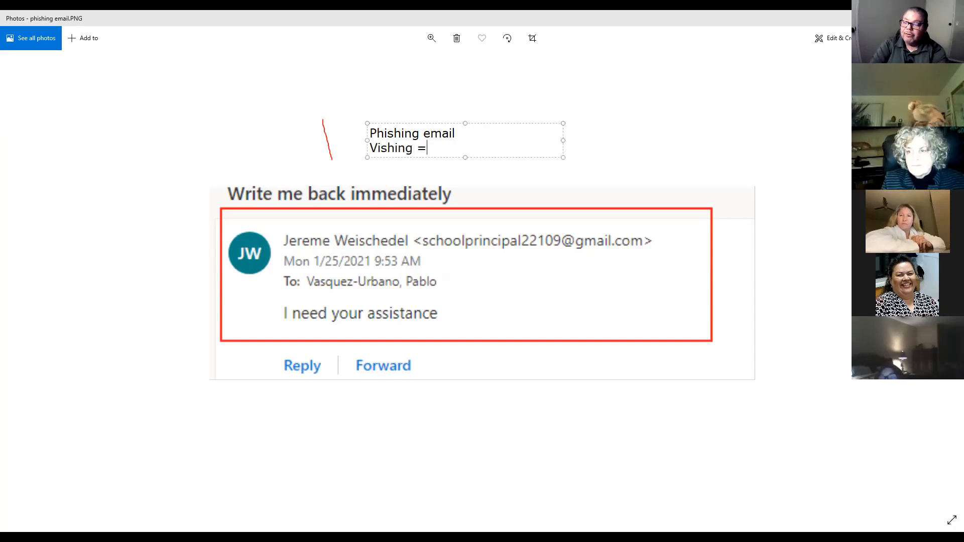
text( = Voi)
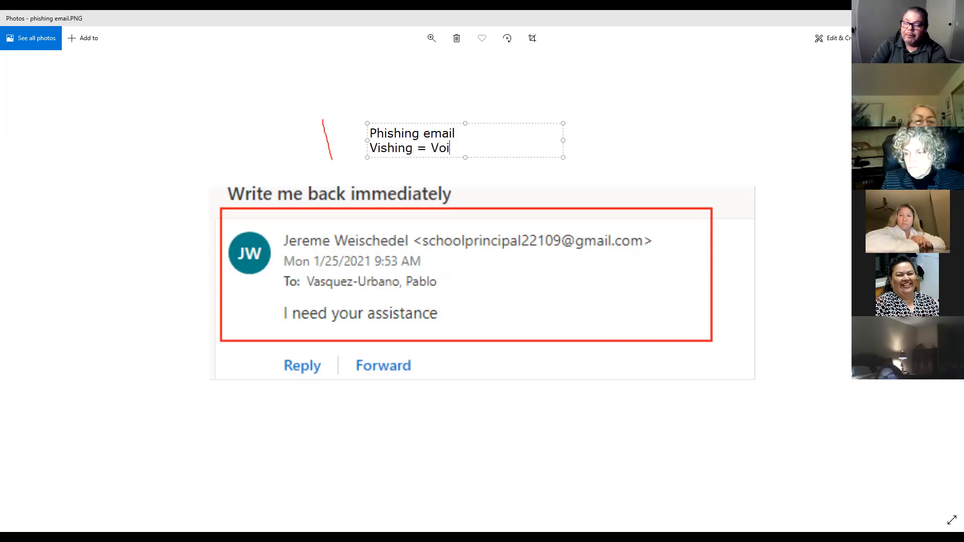
text(ce of)
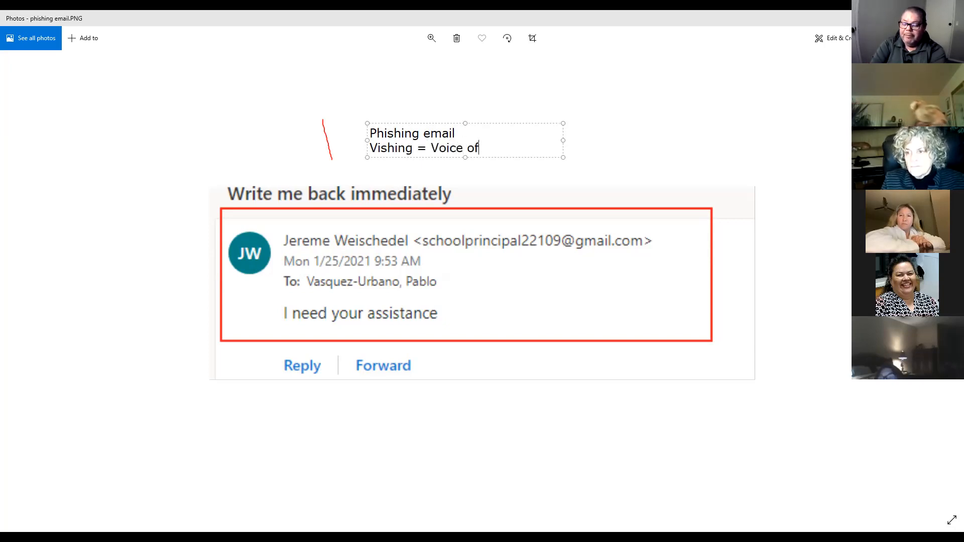
key(BackSpace)
text(ver IO)
key(BackSpace)
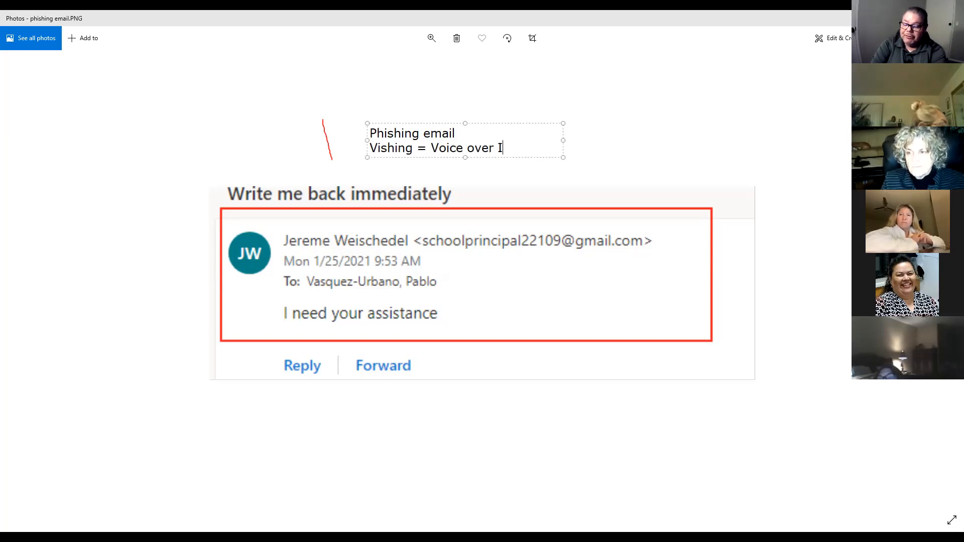
text(P)
key(BackSpace)
key(BackSpace)
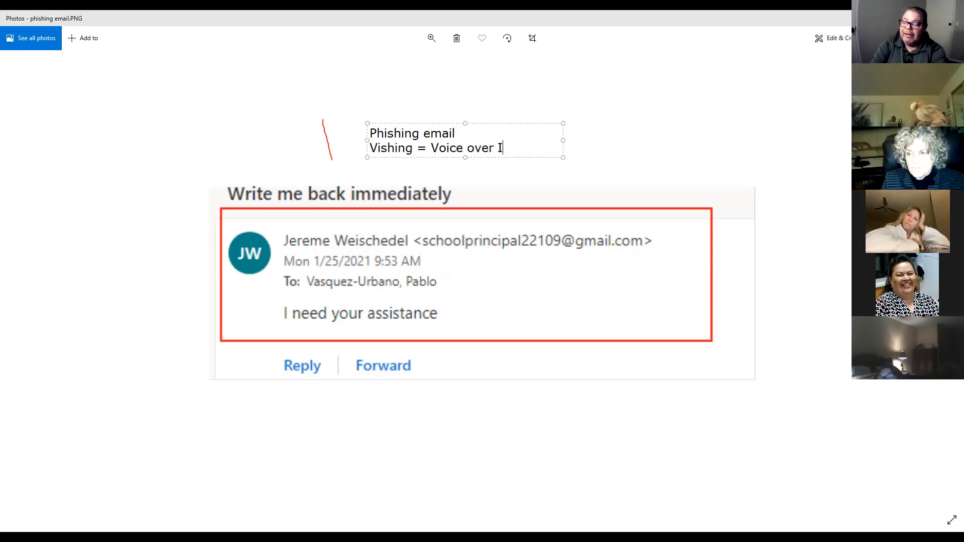
text(ip)
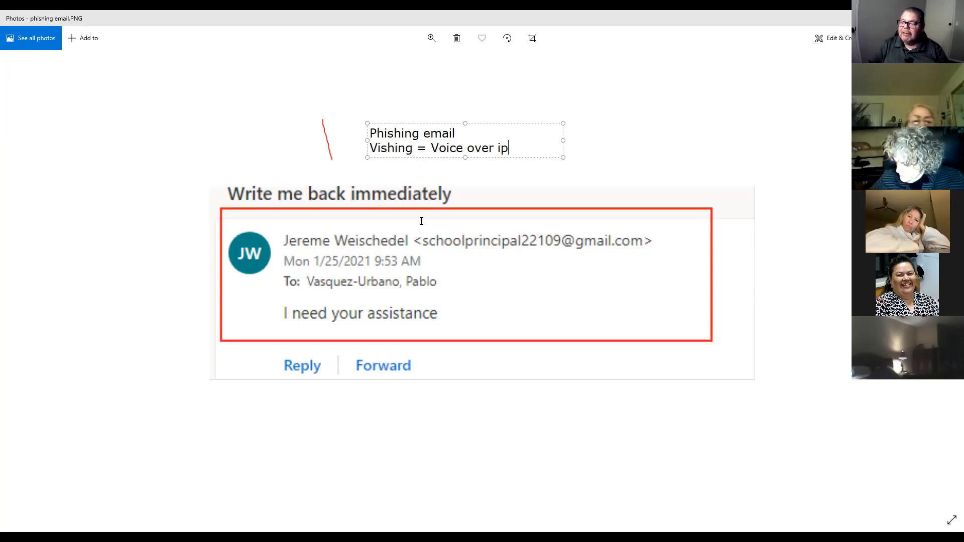
click(497, 243)
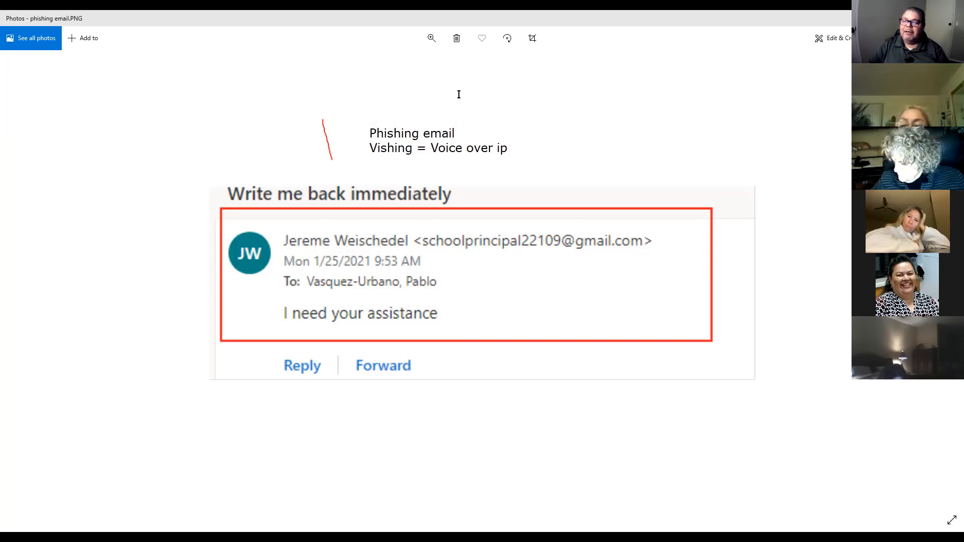
mouse_move(413, 224)
mouse_down()
mouse_move(491, 252)
mouse_move(660, 258)
mouse_up()
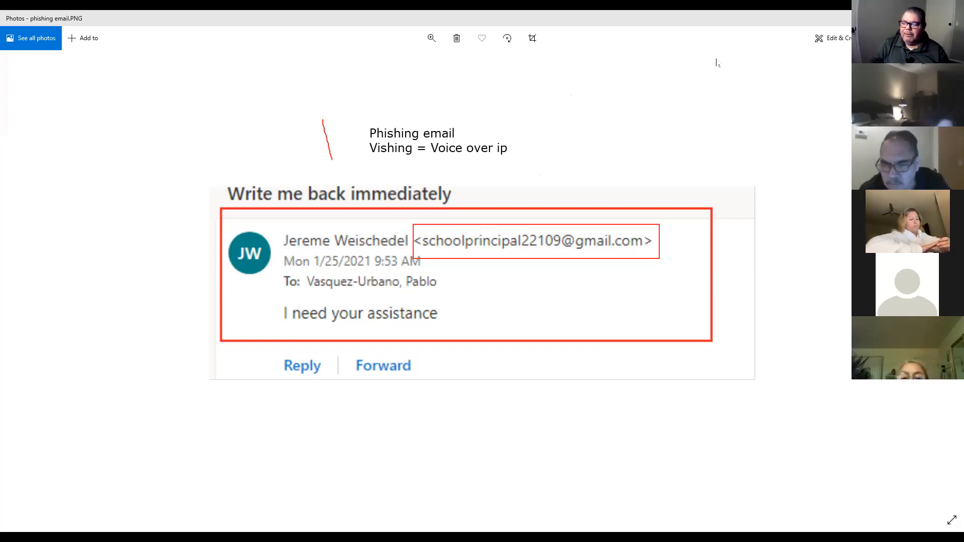
Step: Switch to the browser's Google page, search for "no call registry", and open the National Do Not Call Registry website
key(alt+Tab)
click(210, 19)
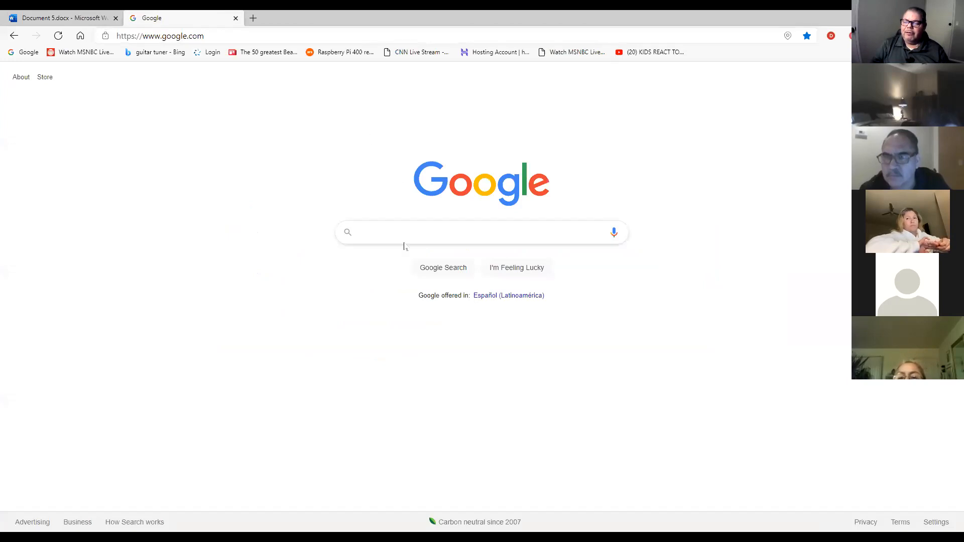
click(407, 230)
text(n)
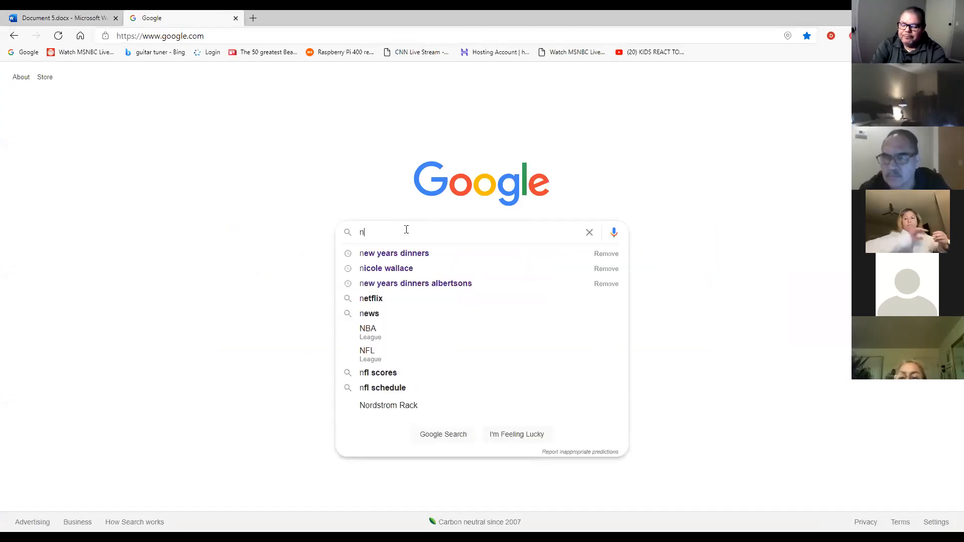
text(o call re)
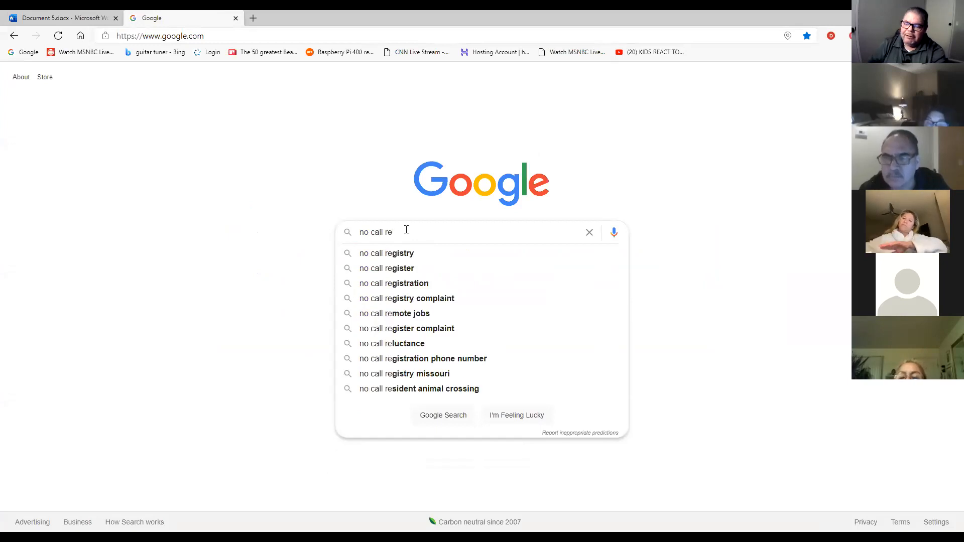
click(413, 256)
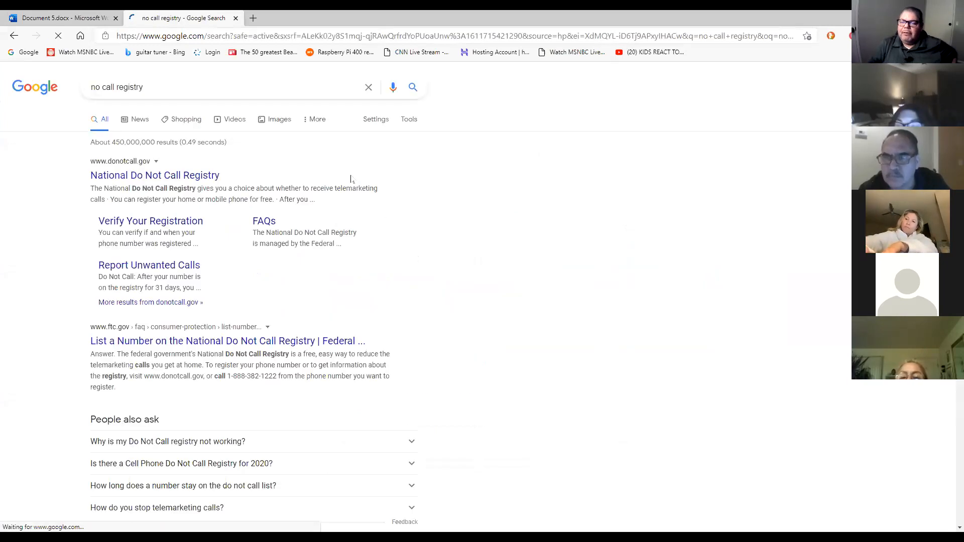
click(161, 179)
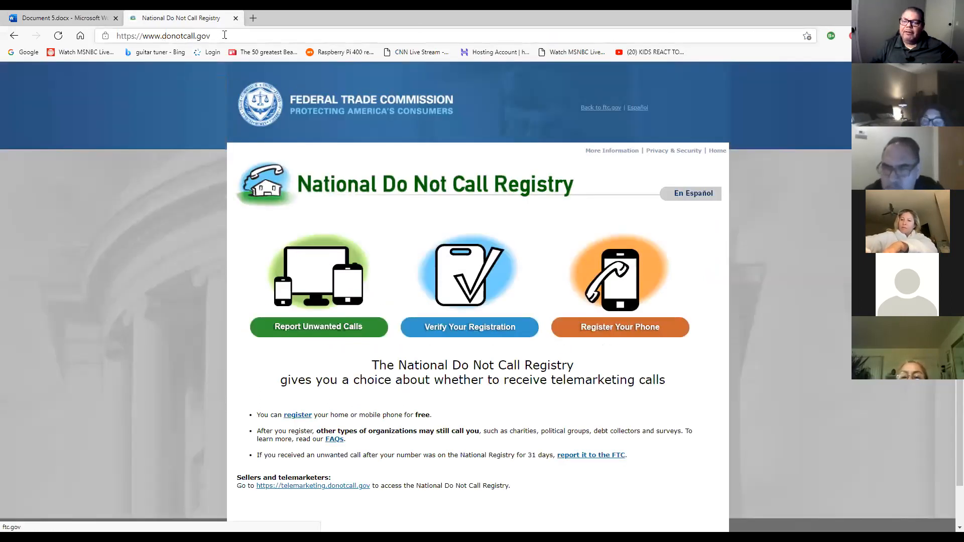
Step: Copy the web address of the National Do Not Call Registry site, look over its home page, and close it
click(157, 34)
right_click(157, 34)
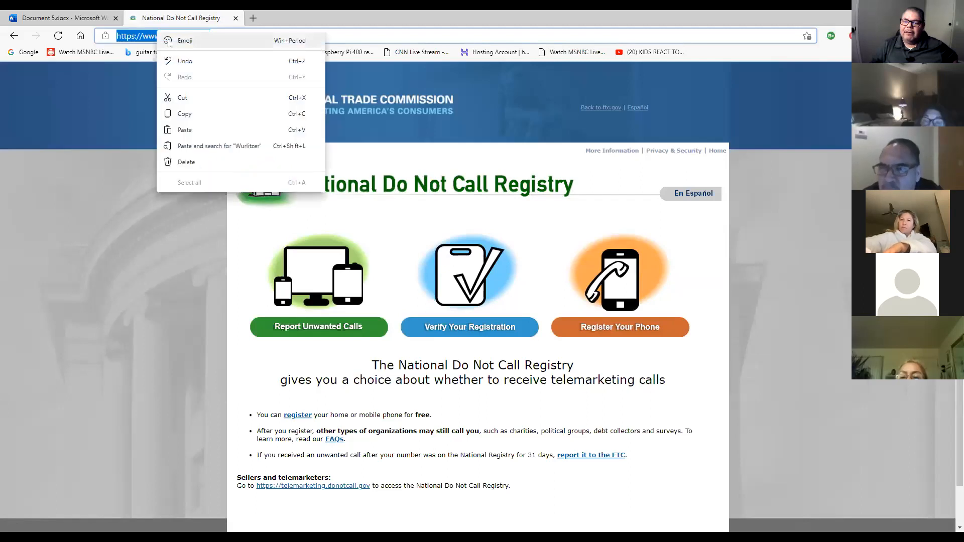
click(185, 113)
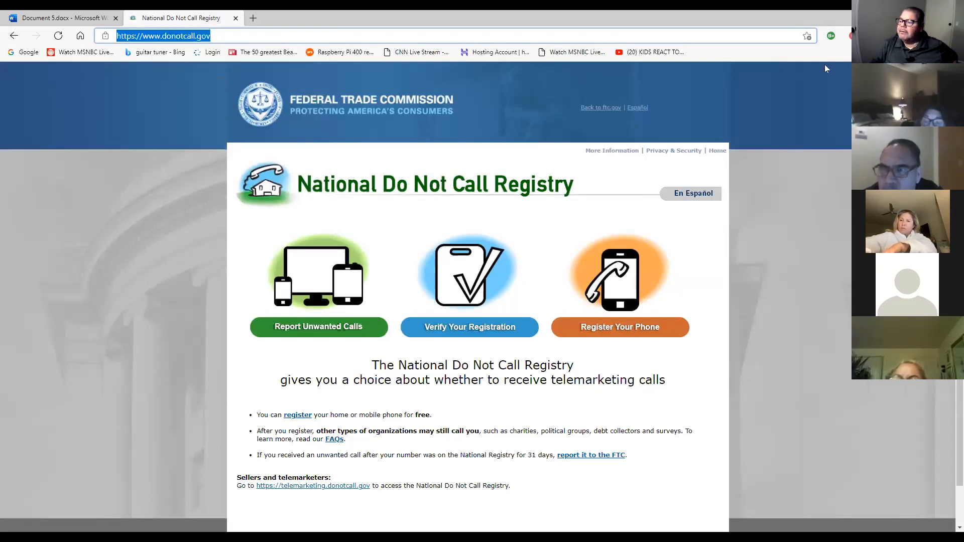
click(586, 184)
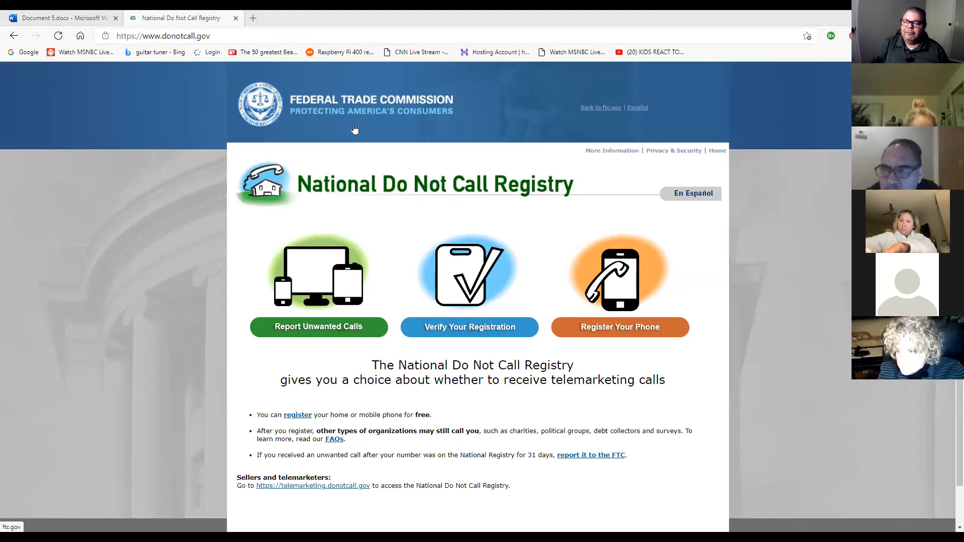
scroll(452, 259, down, 1)
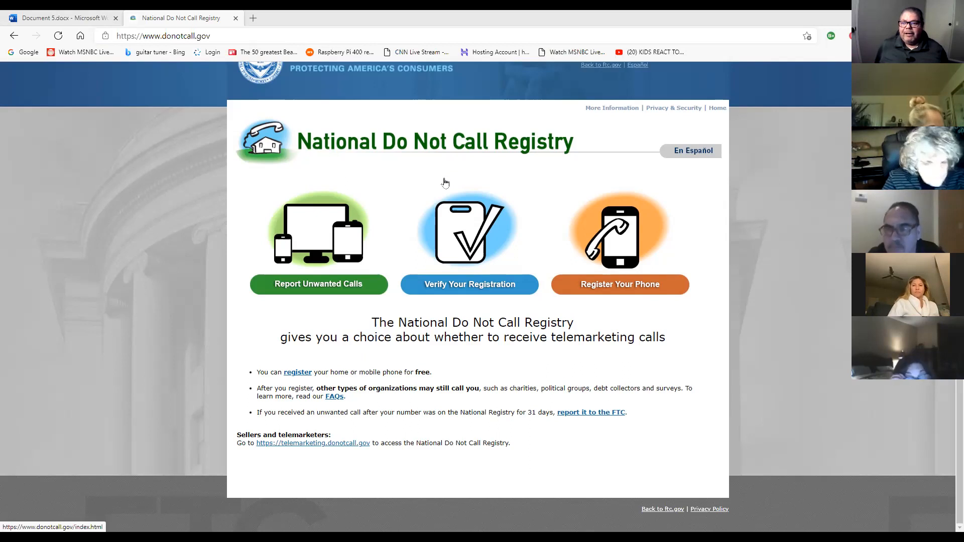
click(235, 19)
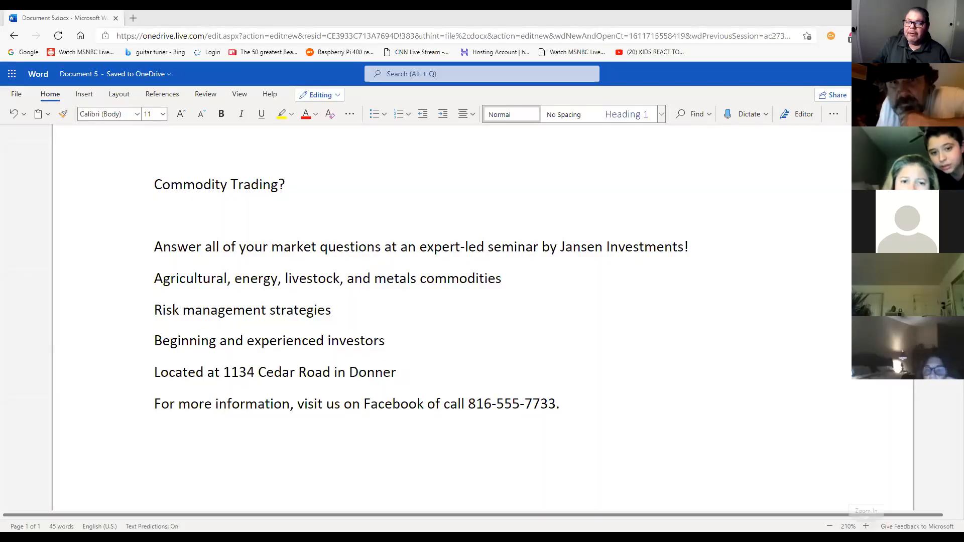
Step: Zoom the flyer document to 260% and place the cursor on the blank line below "Commodity Trading?"
click(866, 526)
click(866, 526)
click(866, 526)
click(866, 526)
click(866, 526)
scroll(815, 444, up, 1)
scroll(816, 445, up, 1)
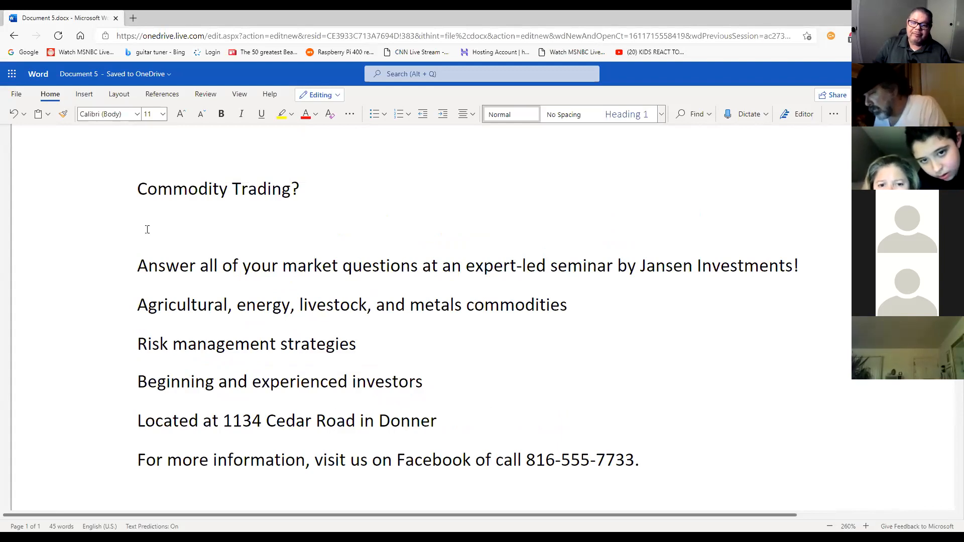
drag(312, 187, 135, 190)
click(140, 263)
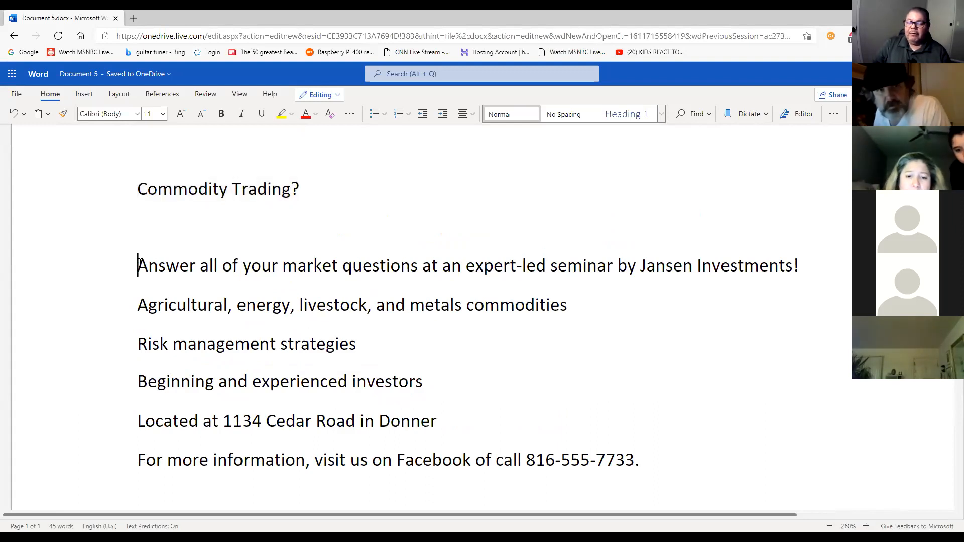
click(154, 223)
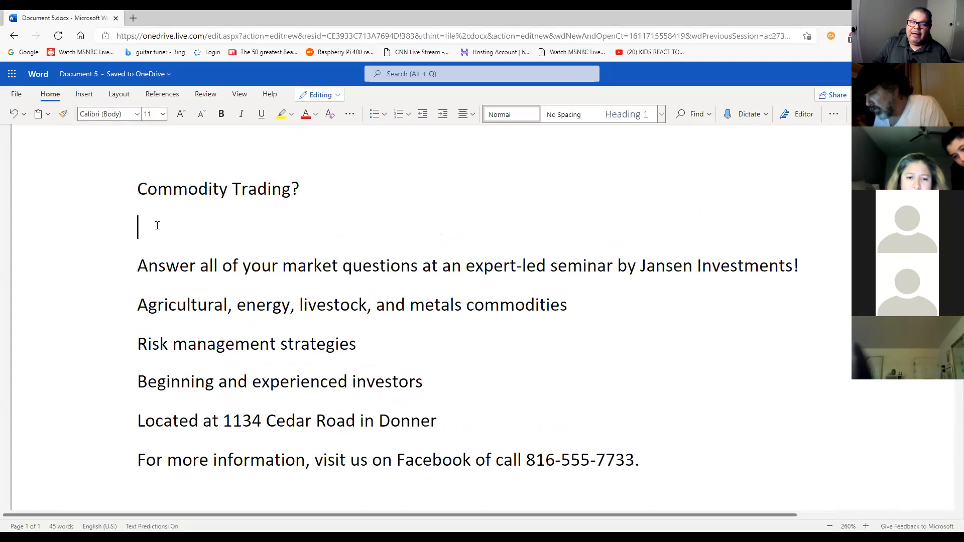
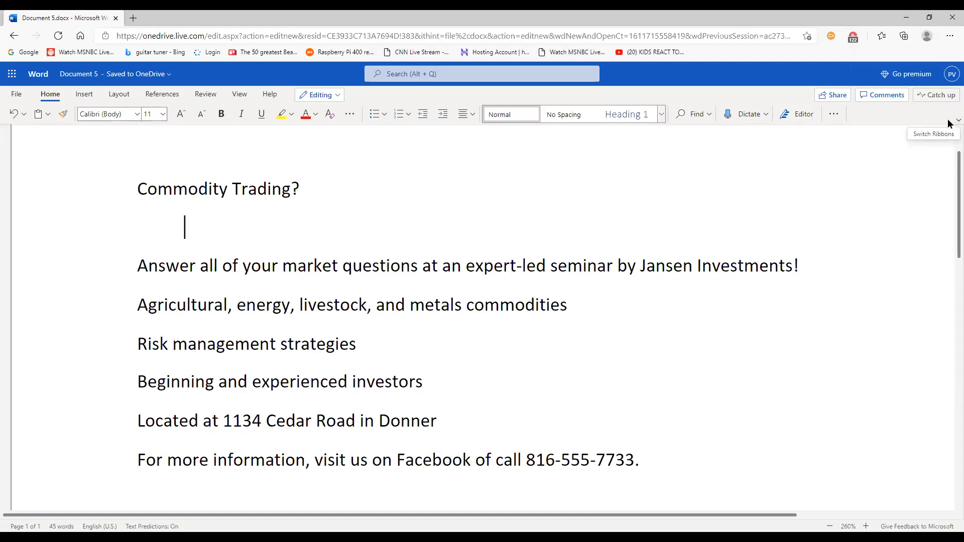
Step: Demonstrate switching between the full and simplified ribbons, circling the toggle in red, and view the additional paragraph options
click(948, 121)
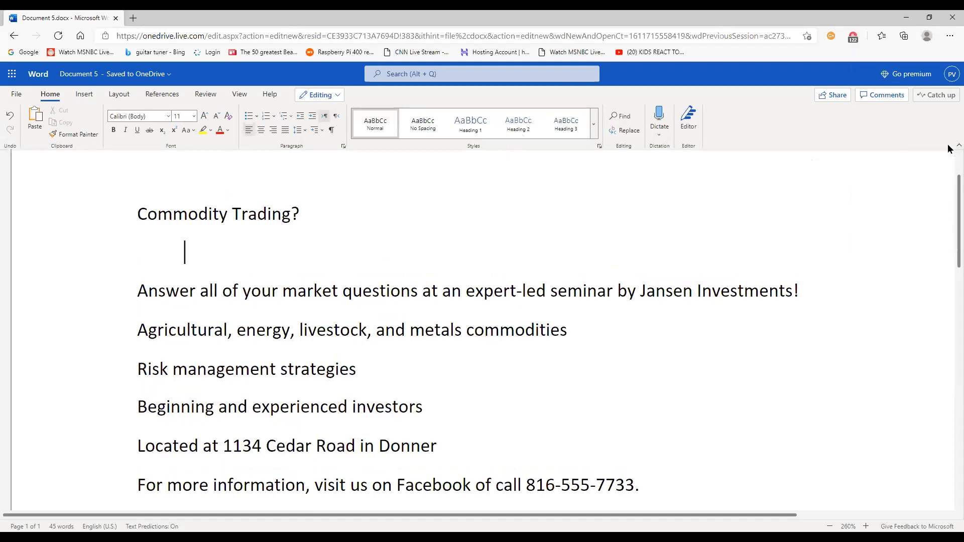
mouse_move(937, 119)
mouse_down()
mouse_move(926, 134)
mouse_move(953, 126)
mouse_move(945, 120)
mouse_up()
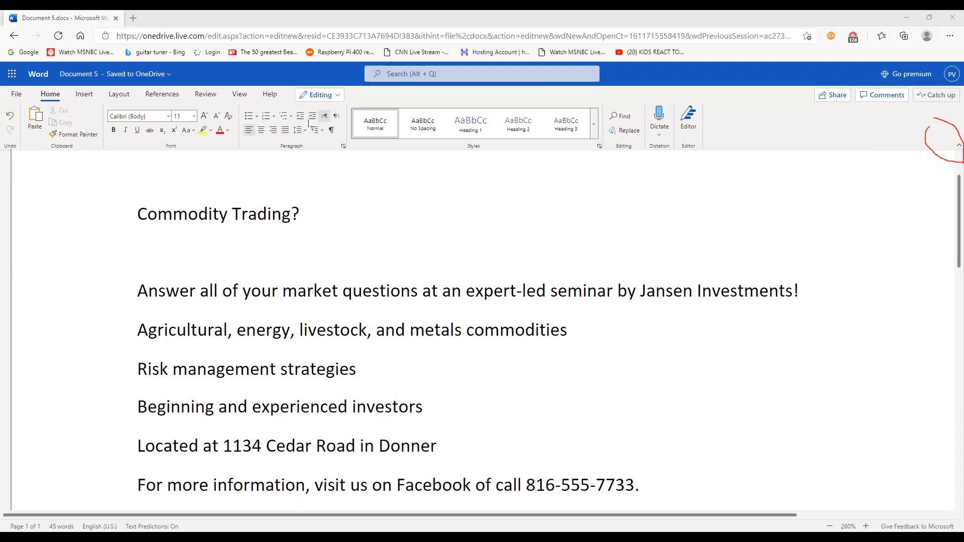
click(958, 146)
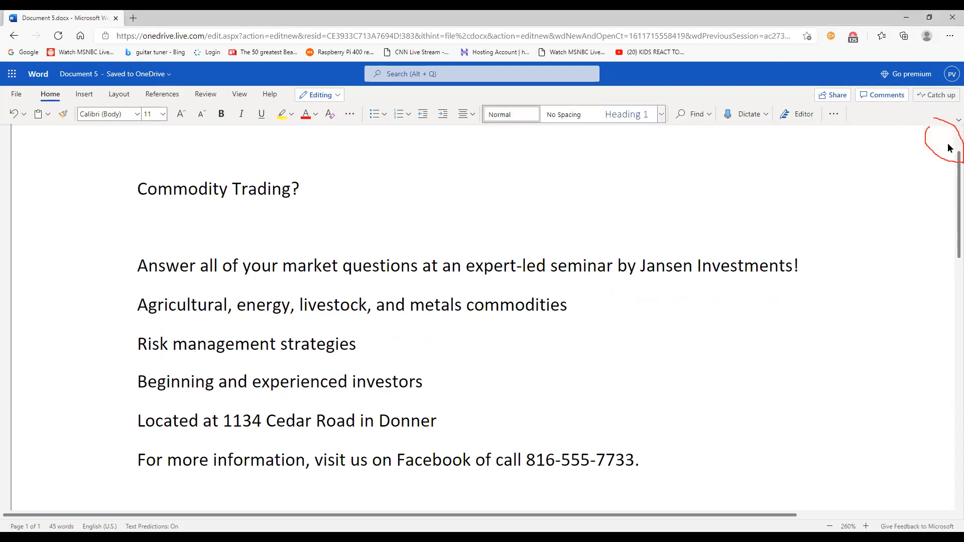
click(834, 114)
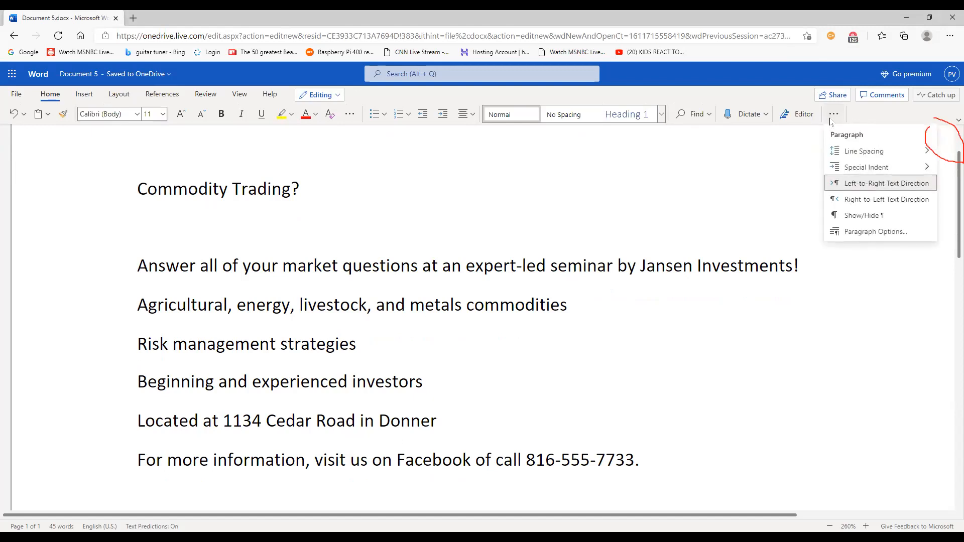
click(948, 120)
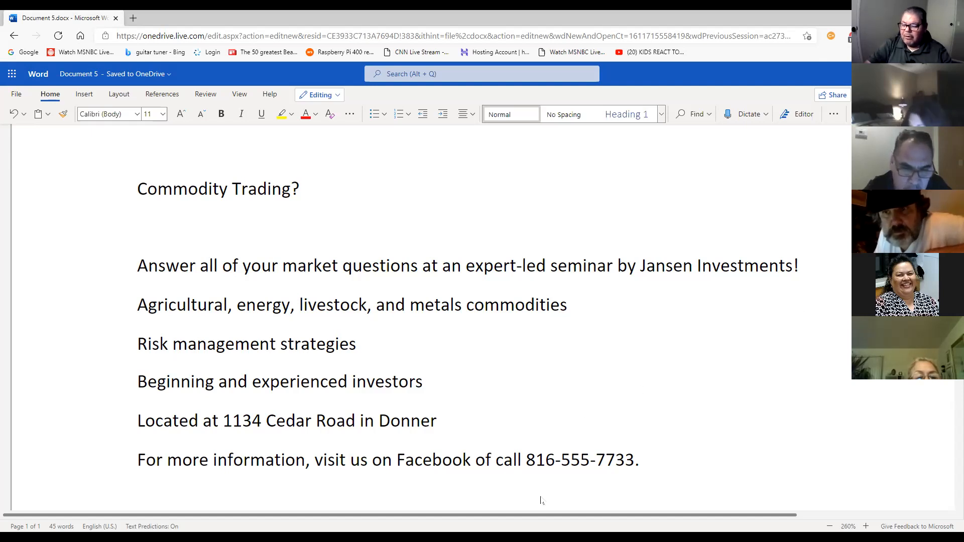
Step: Correct "of" to "or" before "call" in the flyer's last line
key(BackSpace)
text(r)
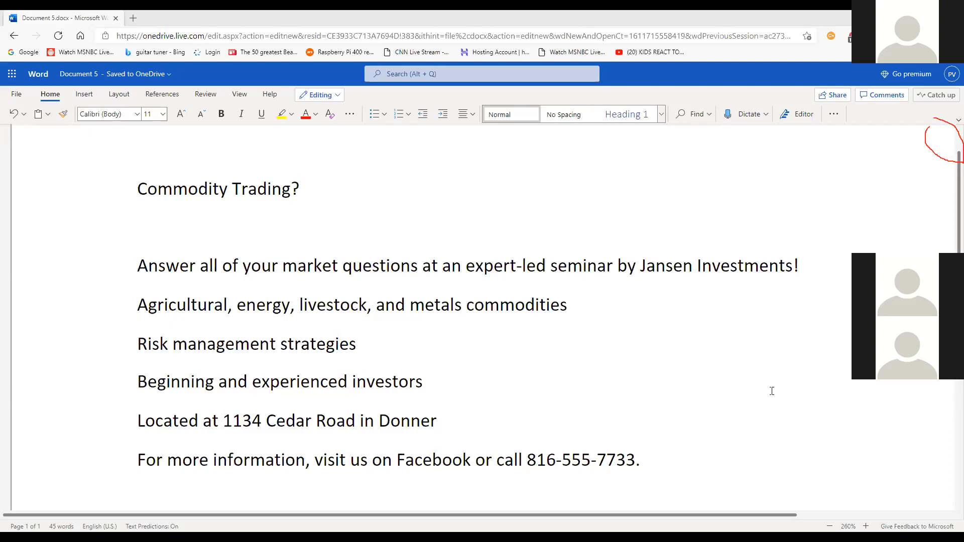
Step: Center the "Commodity Trading?" heading on the page
drag(234, 197, 134, 204)
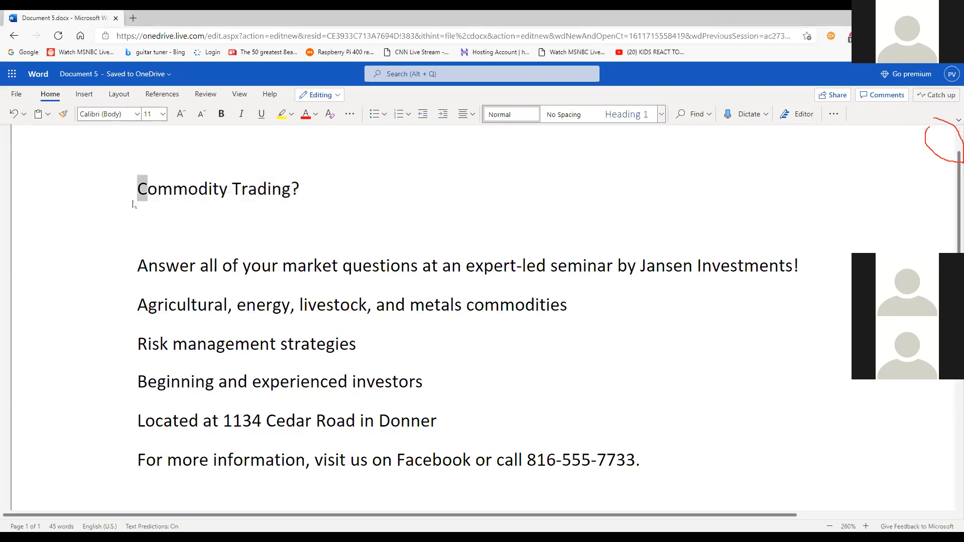
click(292, 195)
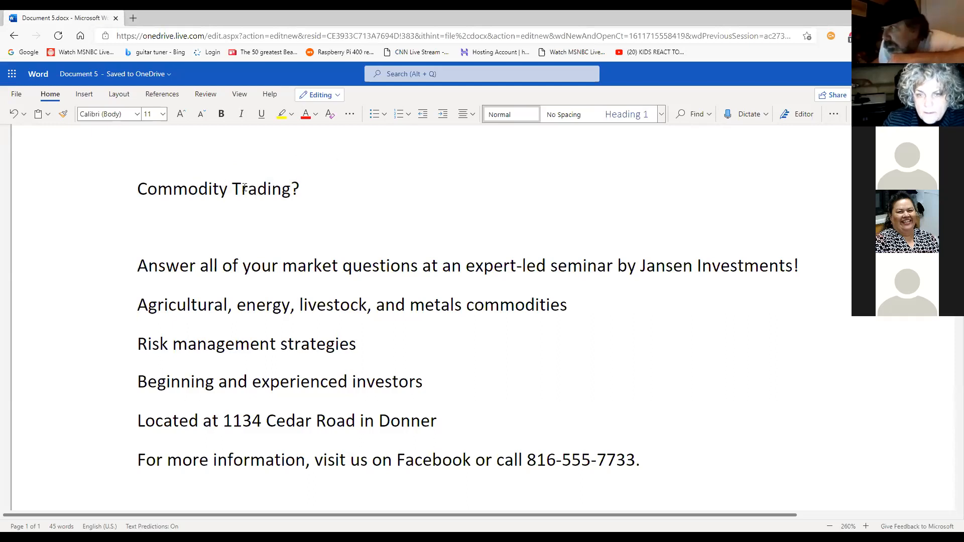
click(465, 115)
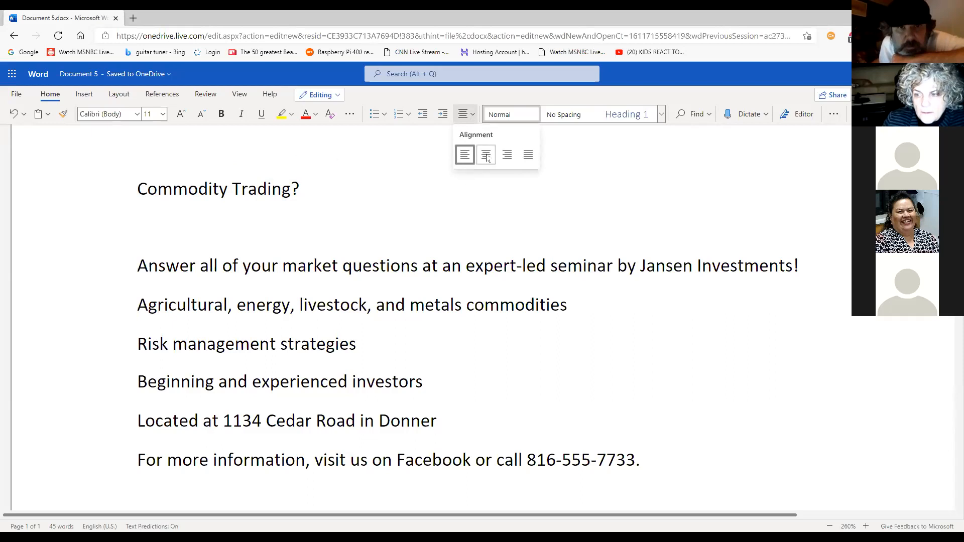
click(486, 153)
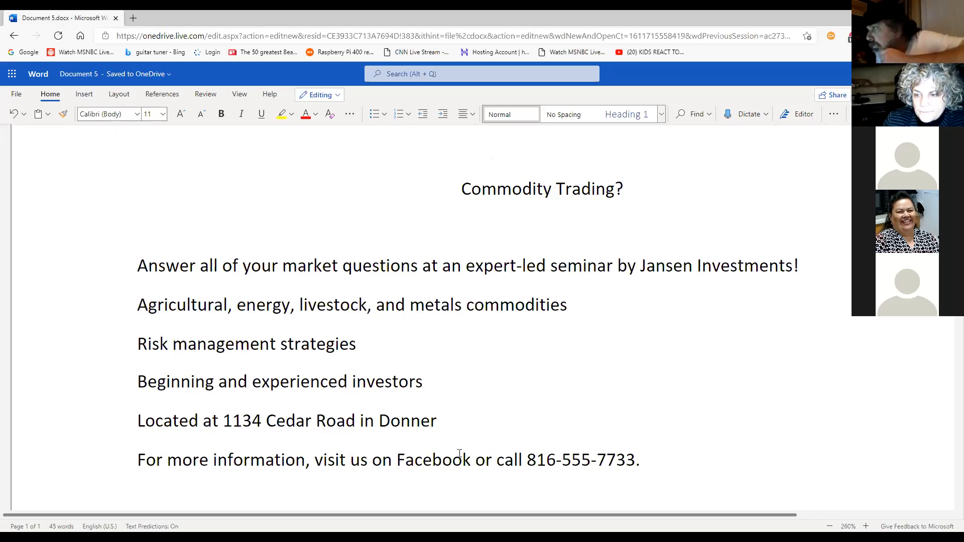
Step: Center the flyer's last line, which begins "For more information"
click(443, 461)
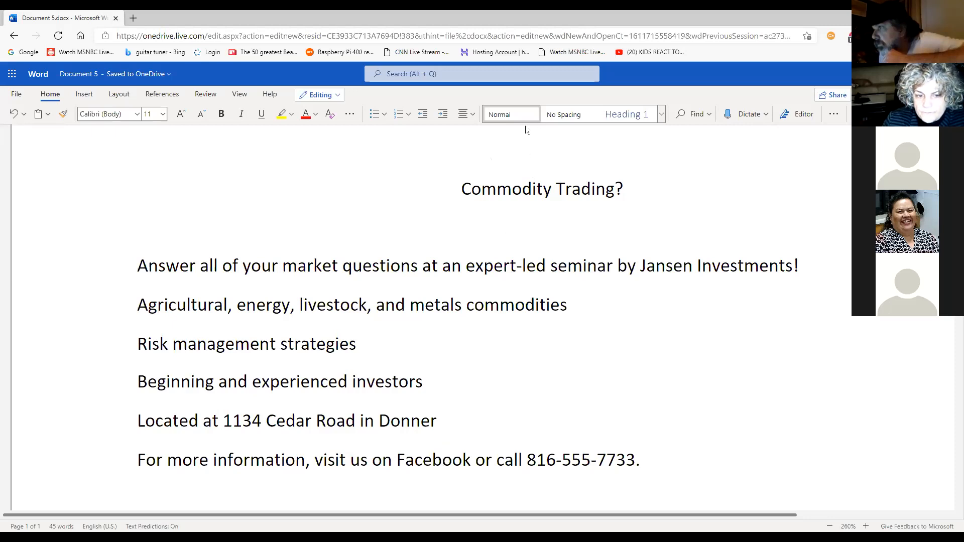
click(471, 115)
click(485, 154)
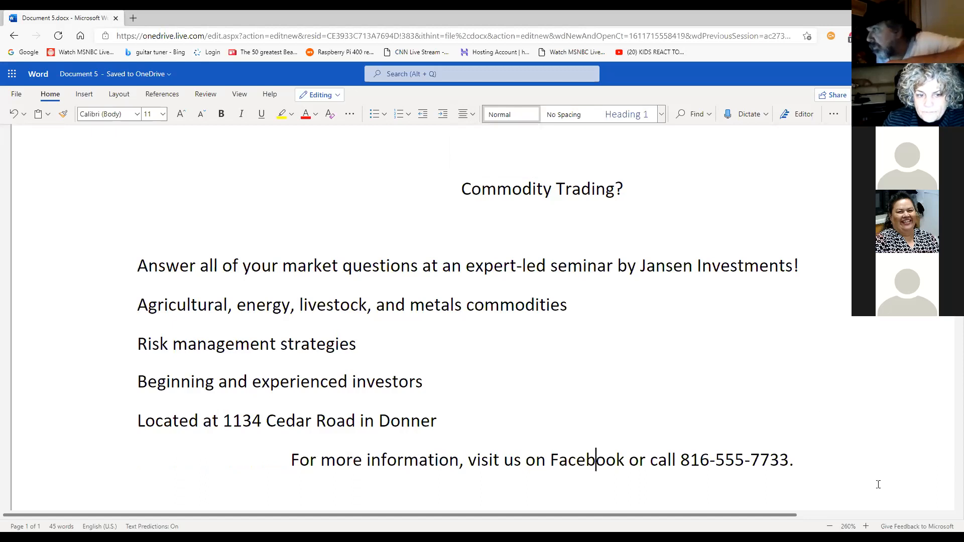
Step: Zoom the flyer out to 170% to check the layout of the centered lines, and return to a 270% zoom
click(829, 526)
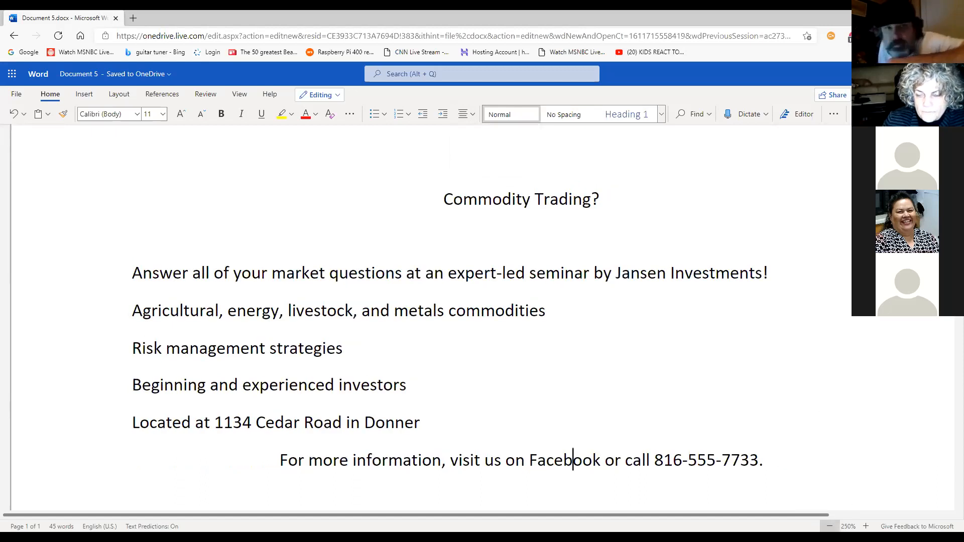
click(829, 526)
click(829, 526)
click(830, 526)
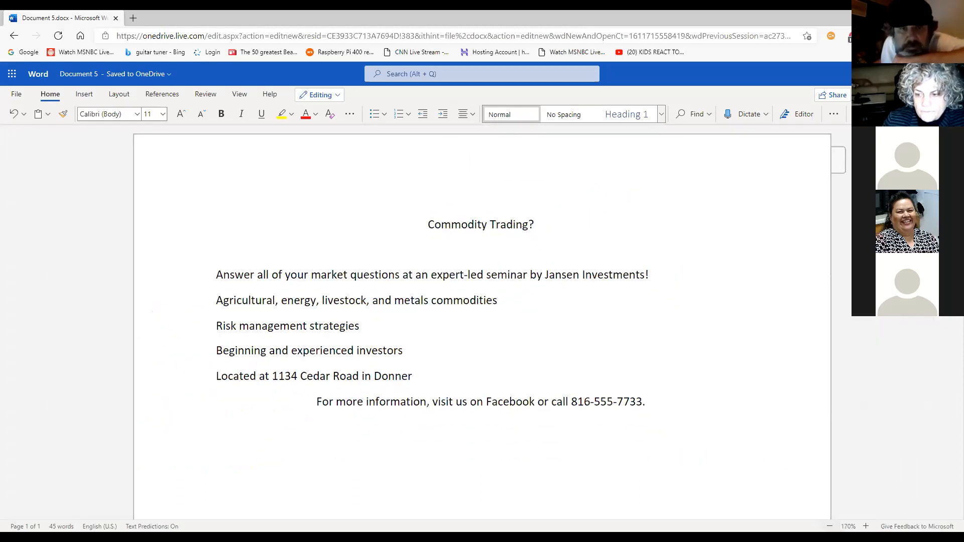
click(866, 526)
click(866, 526)
click(866, 526)
click(866, 526)
click(866, 526)
click(866, 526)
scroll(783, 396, up, 1)
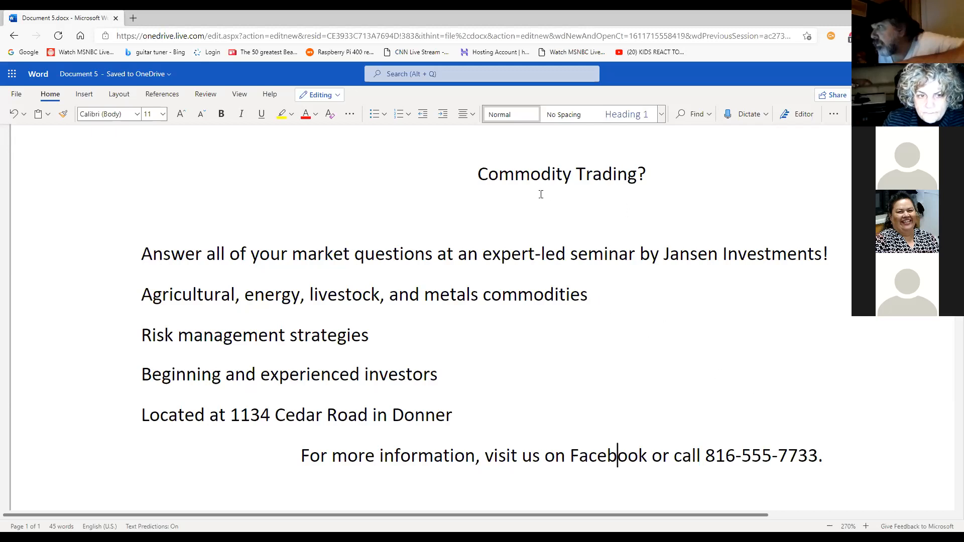
Step: Select the "Commodity Trading?" heading and open the font size choices for it
drag(477, 175, 656, 182)
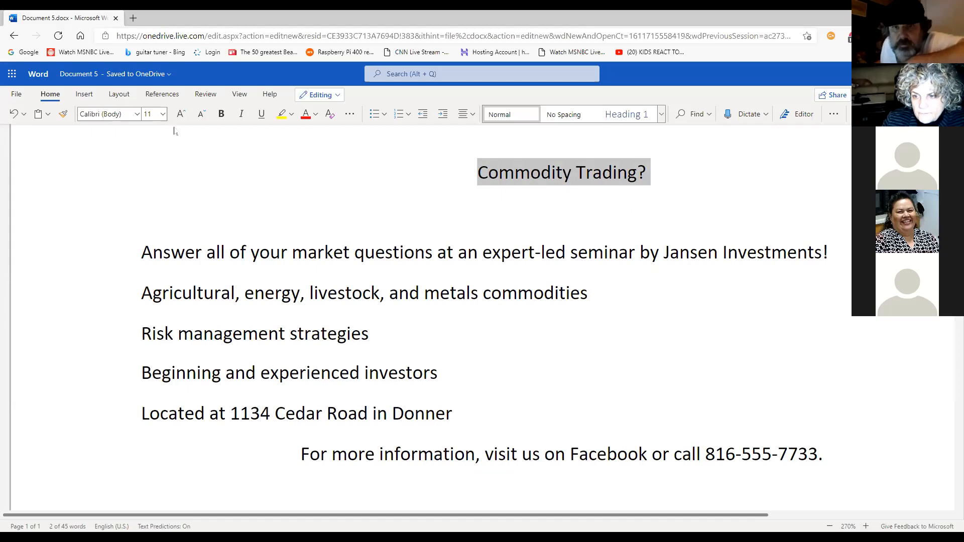
click(162, 114)
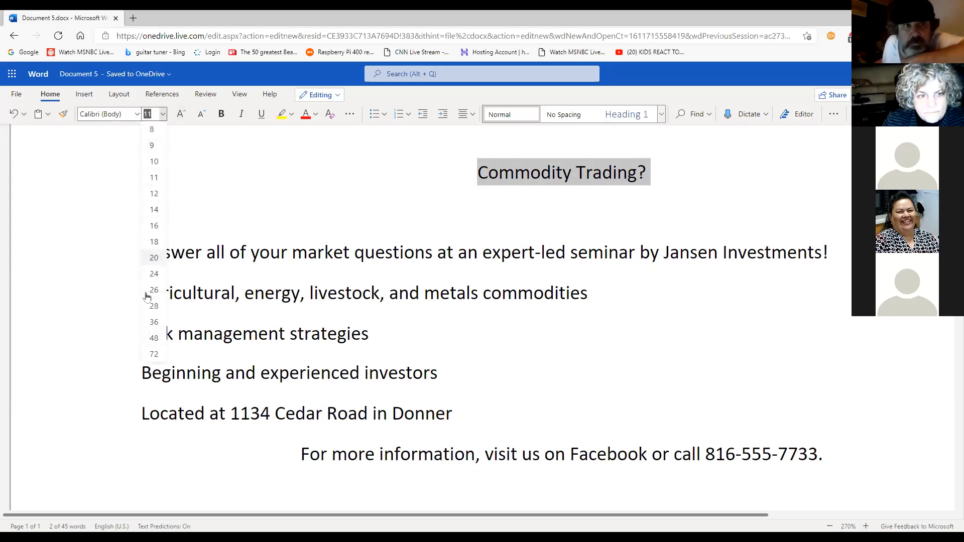
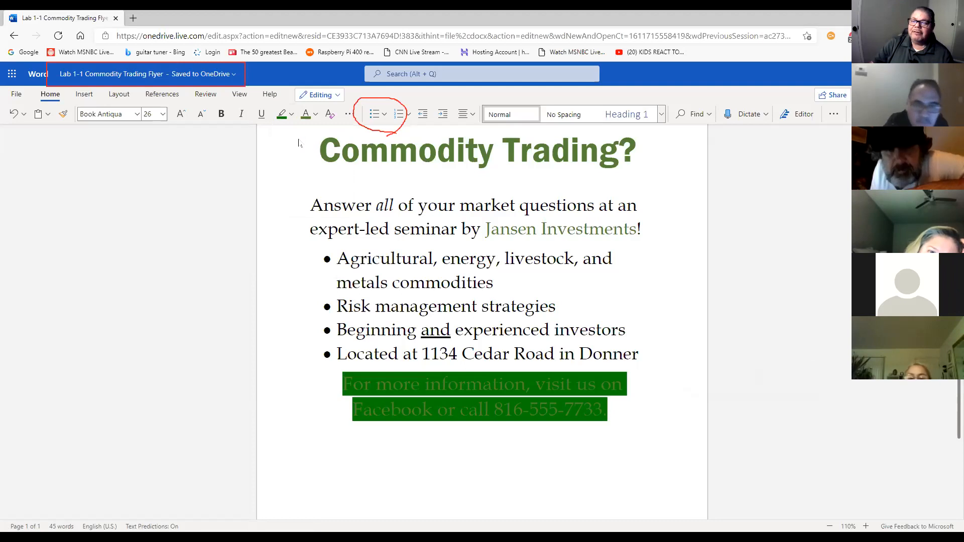
Step: Switch the text highlight color to teal and back to dark green
click(292, 115)
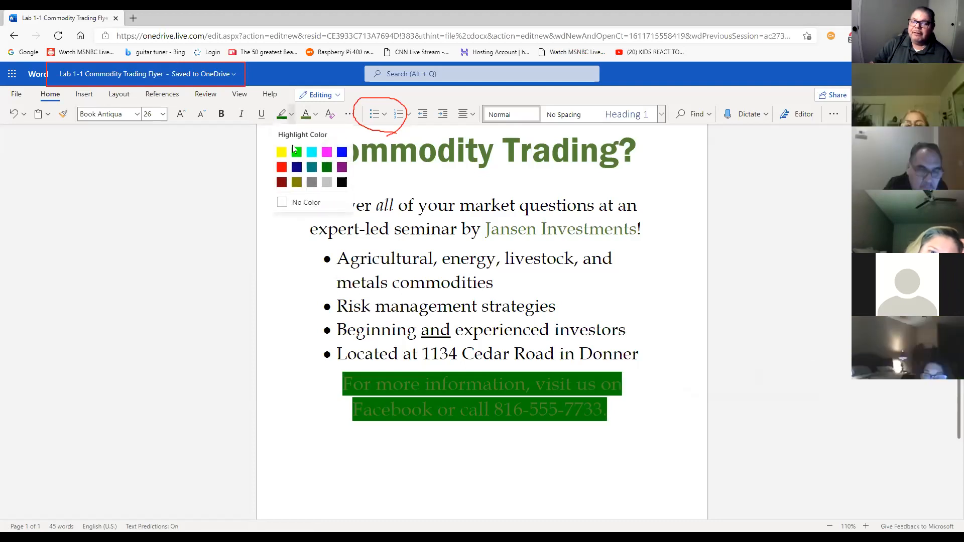
click(313, 172)
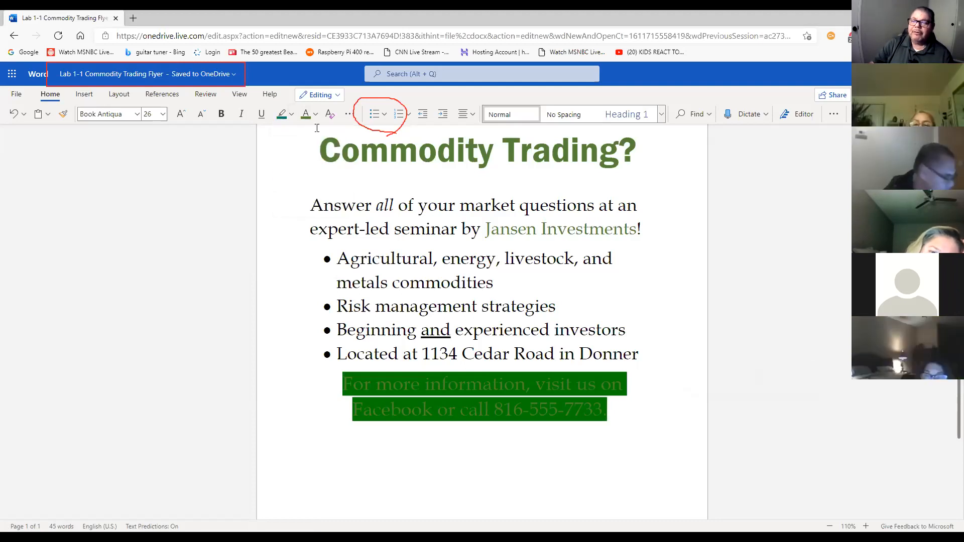
click(292, 115)
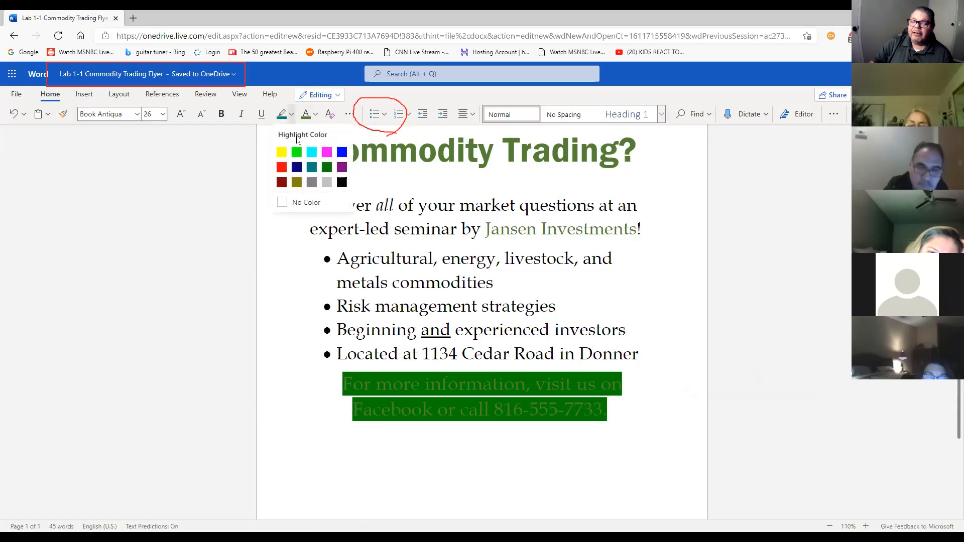
click(326, 168)
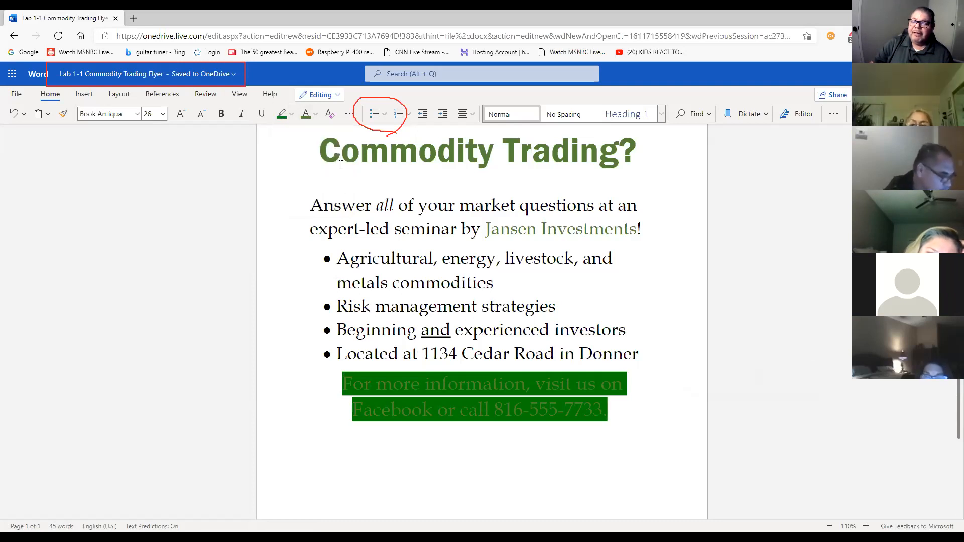
Step: Set the font color of the flyer's "For more information" paragraph to Green, Accent 6, Lighter 80%
click(315, 115)
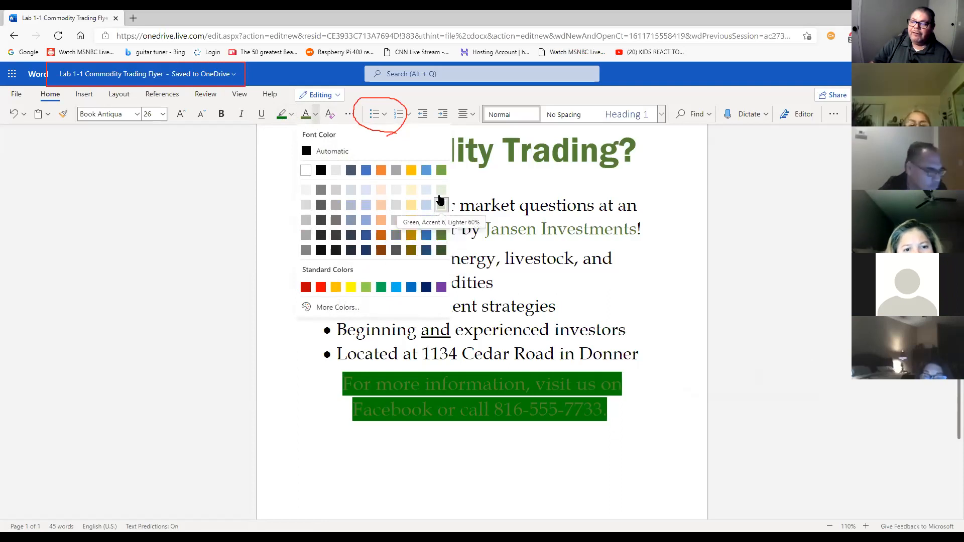
click(442, 191)
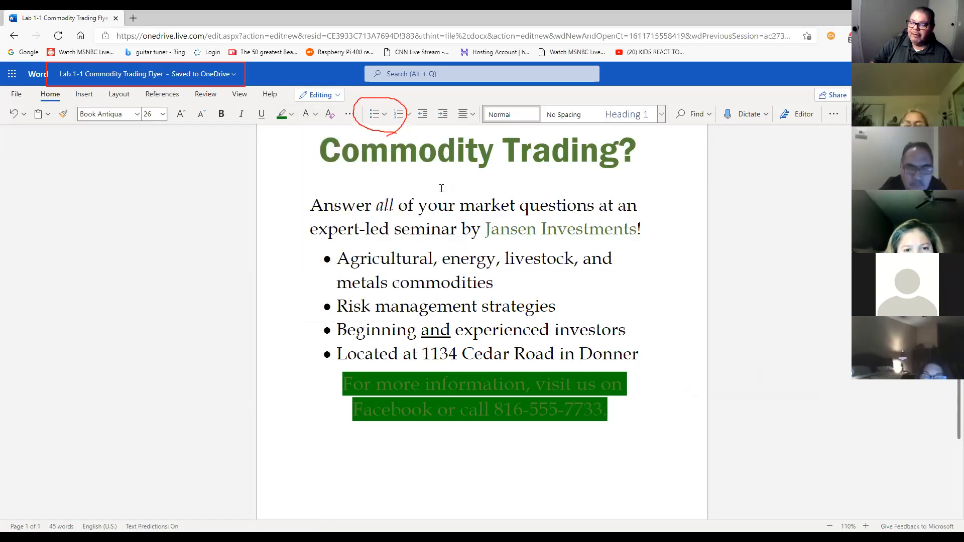
drag(621, 414, 343, 391)
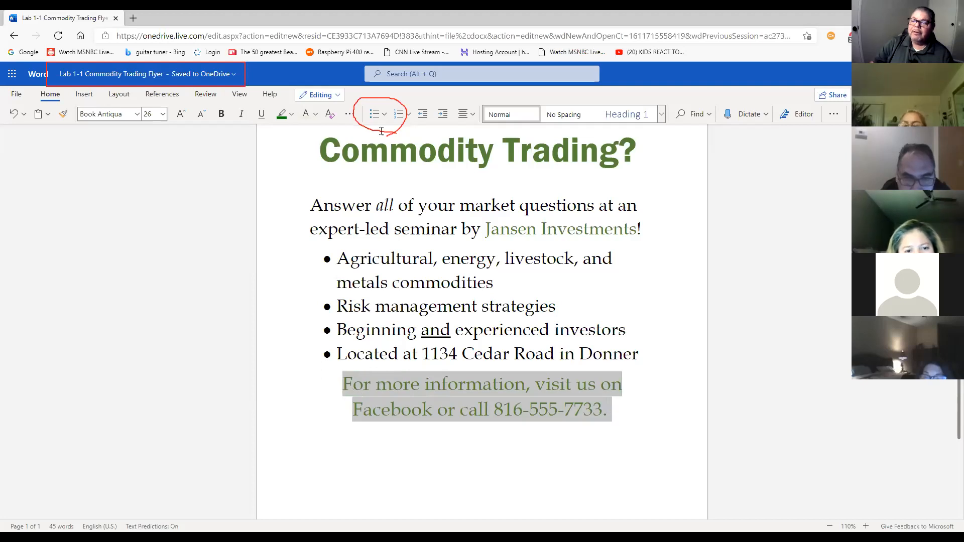
click(316, 116)
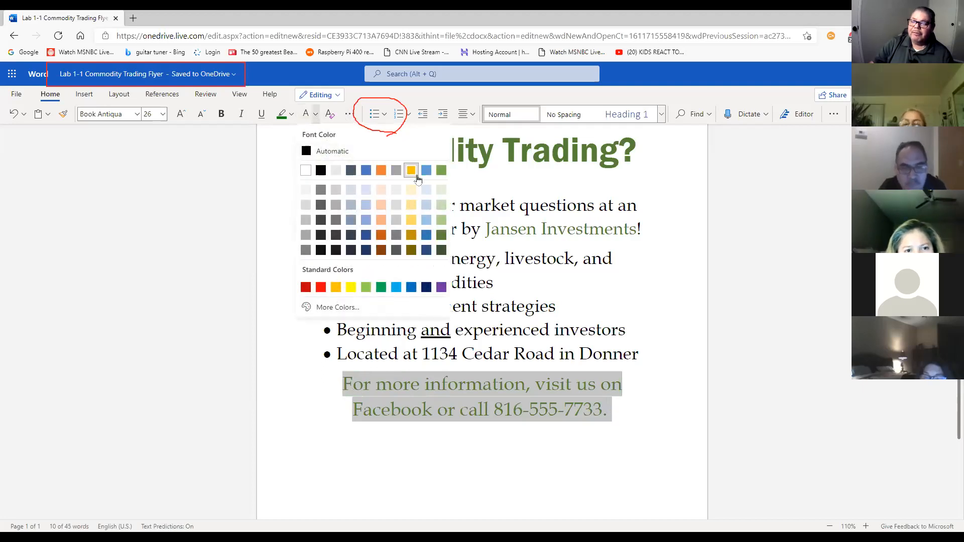
click(438, 190)
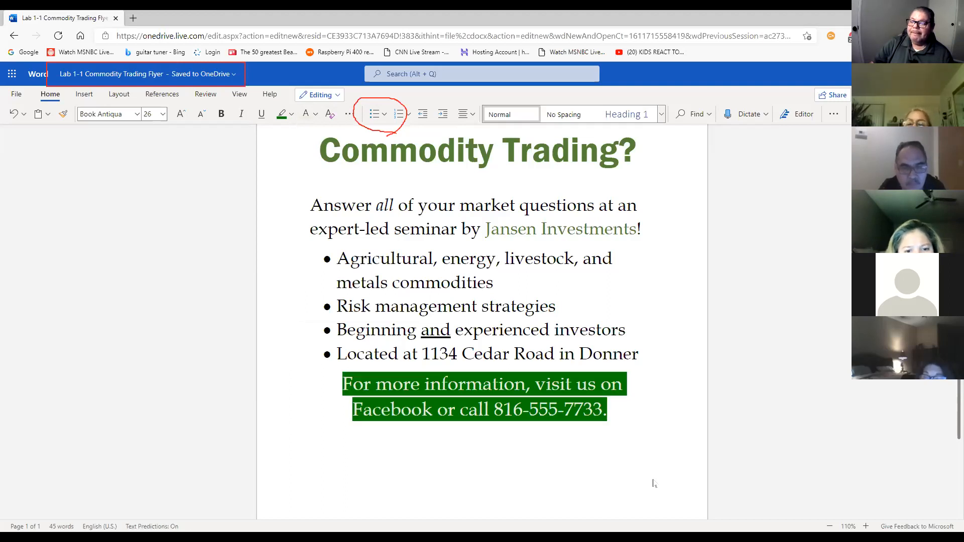
Step: Undo the font color and highlight changes on the "For more information" paragraph
click(612, 411)
key(ctrl+z)
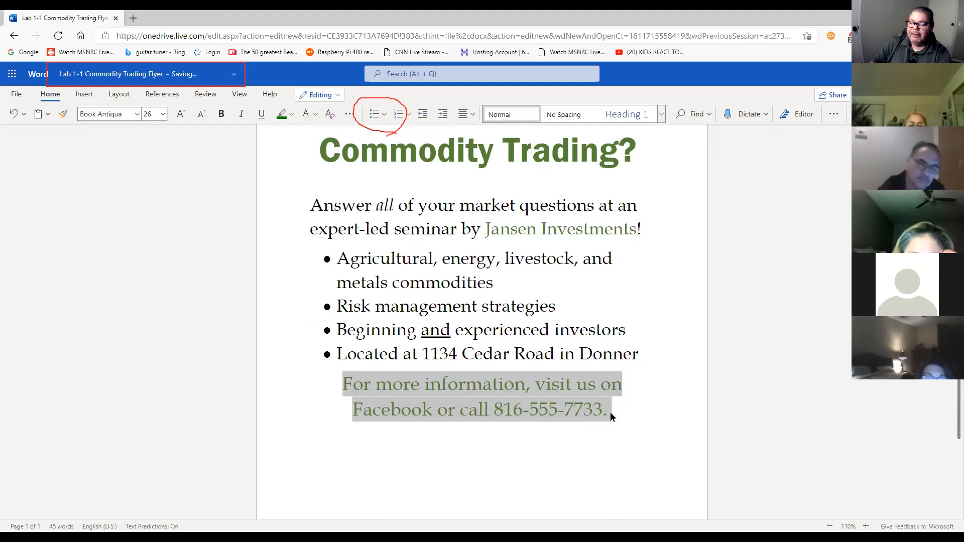
key(ctrl+z)
click(629, 445)
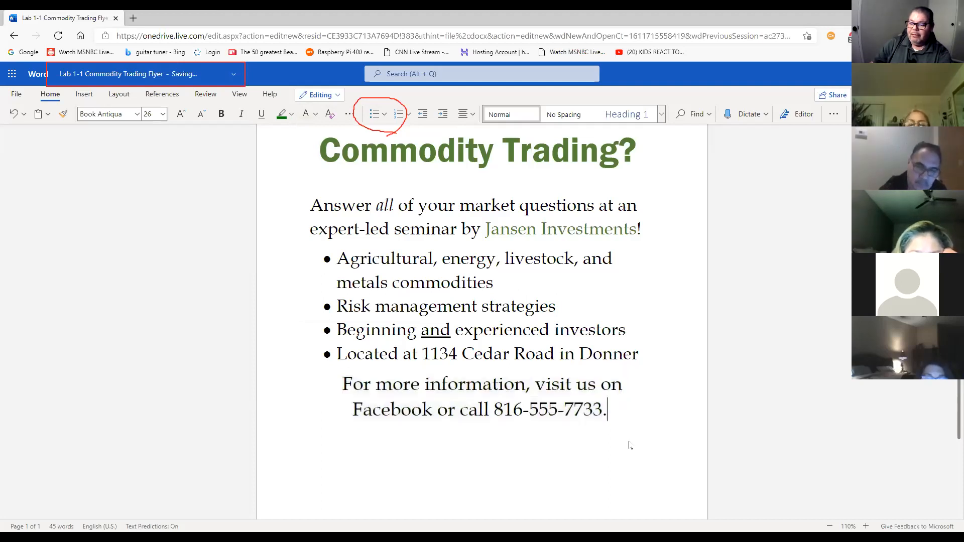
Step: Highlight the whole "For more information" paragraph at the end of the flyer in Dark Green
drag(608, 411, 342, 388)
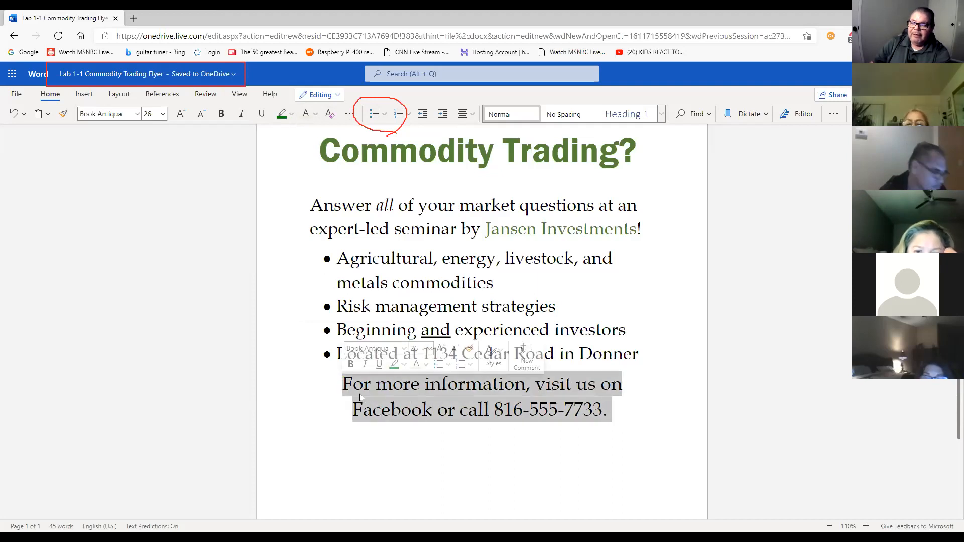
click(292, 115)
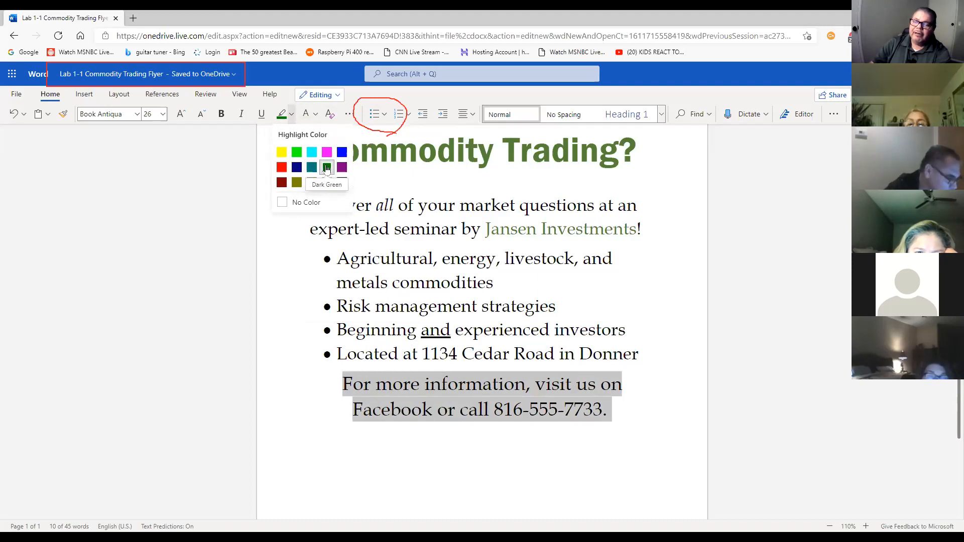
click(327, 168)
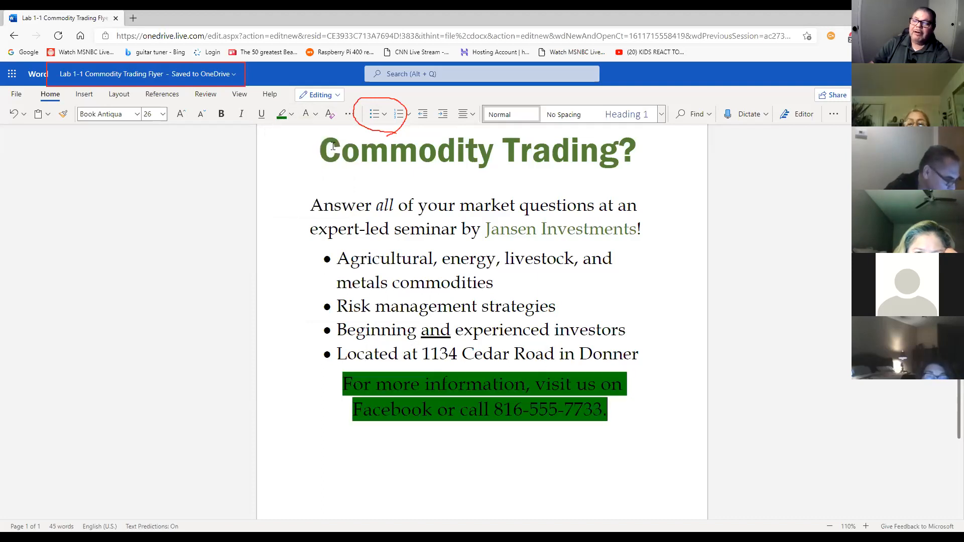
Step: Color the text of the highlighted closing paragraph Green, Accent 6, Lighter 80%, and deselect it
click(315, 115)
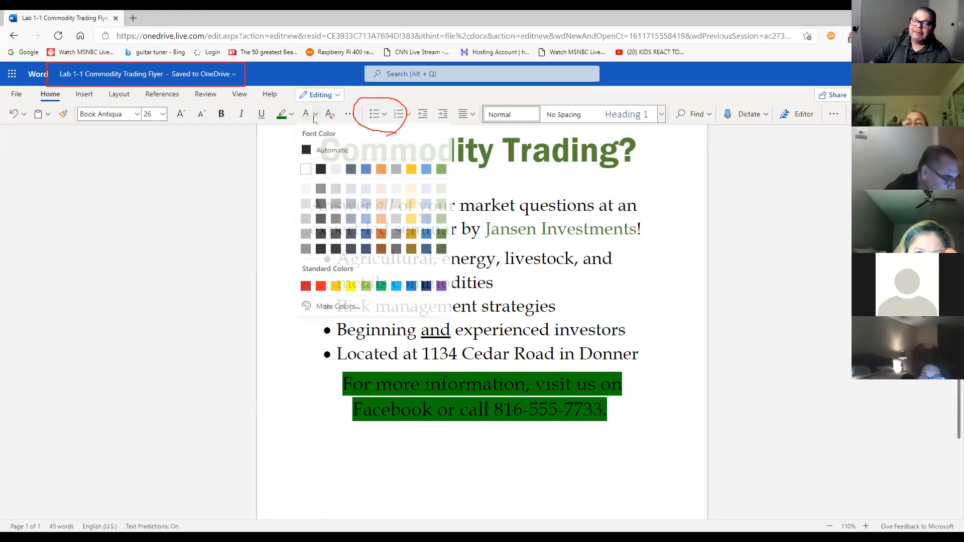
click(442, 190)
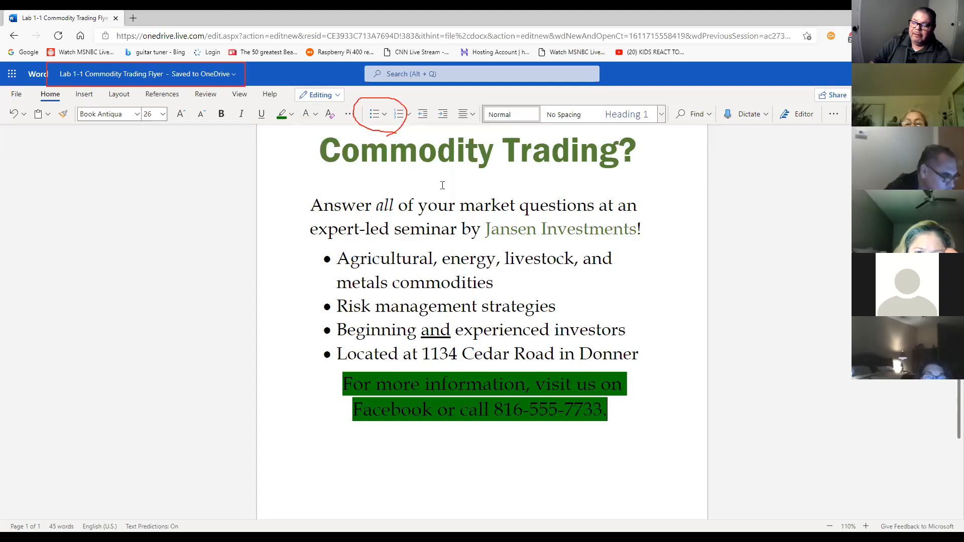
drag(343, 385, 610, 410)
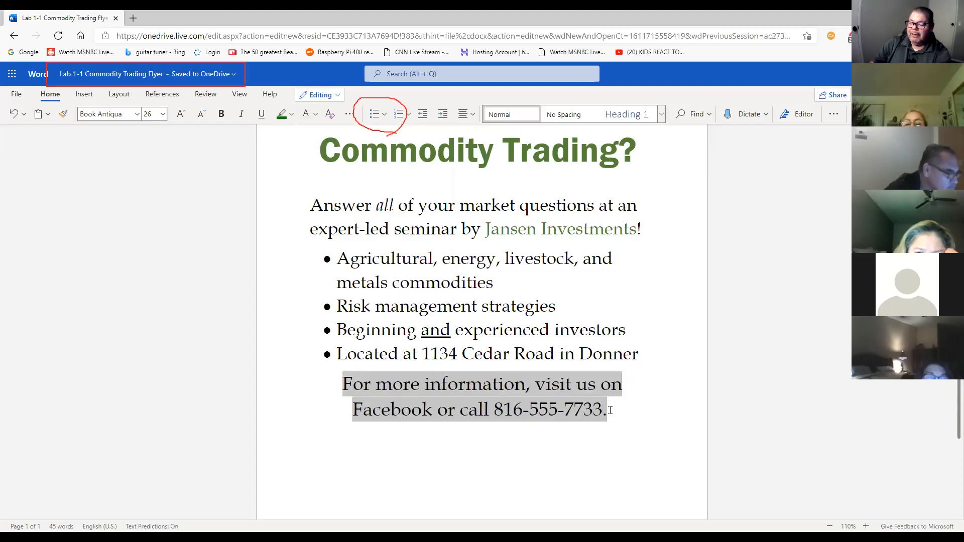
click(315, 115)
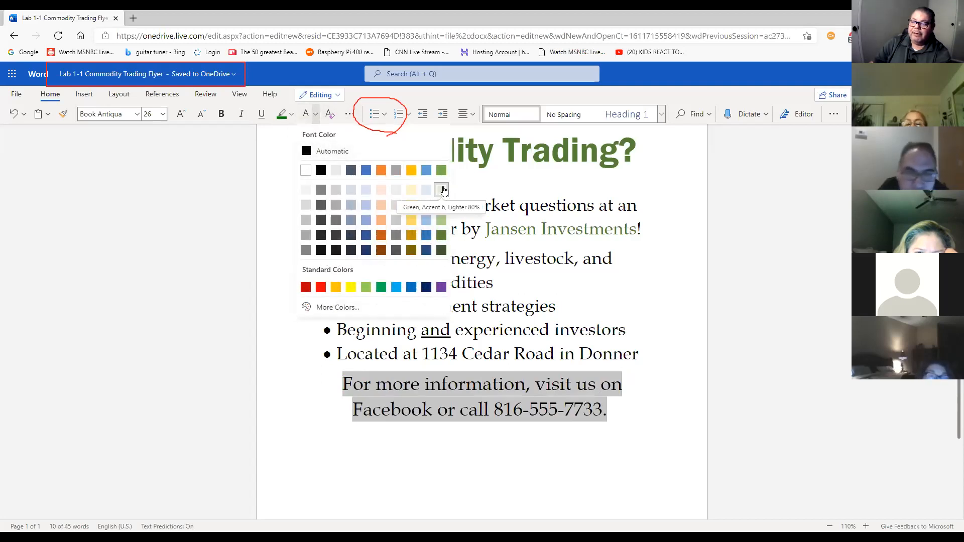
click(442, 189)
click(640, 458)
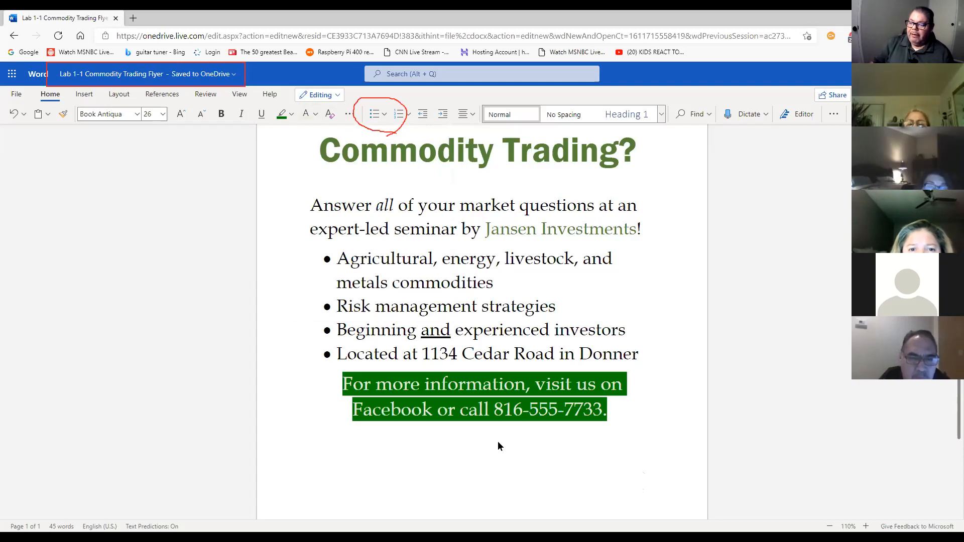
Step: Show how to select the entire closing paragraph and view the available highlight colors without applying one
drag(618, 409, 342, 384)
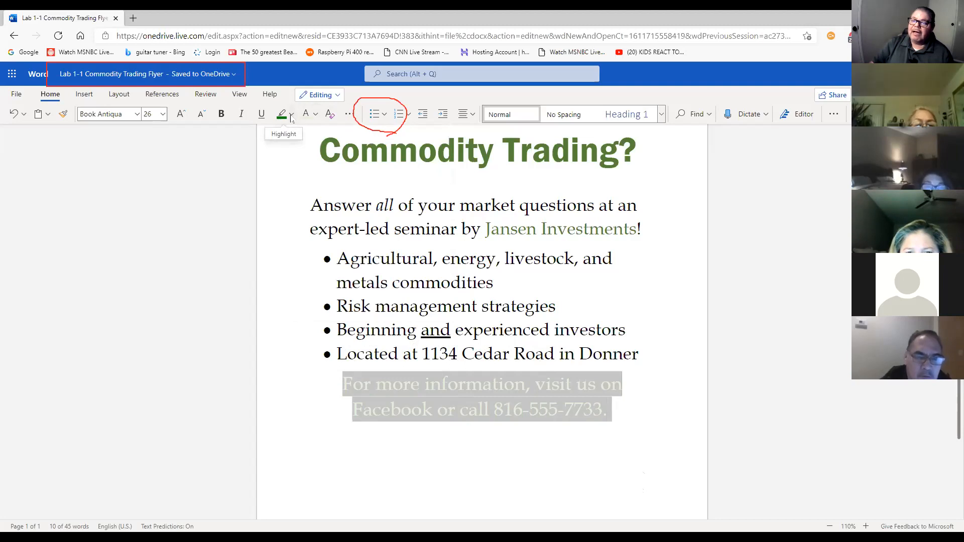
click(291, 115)
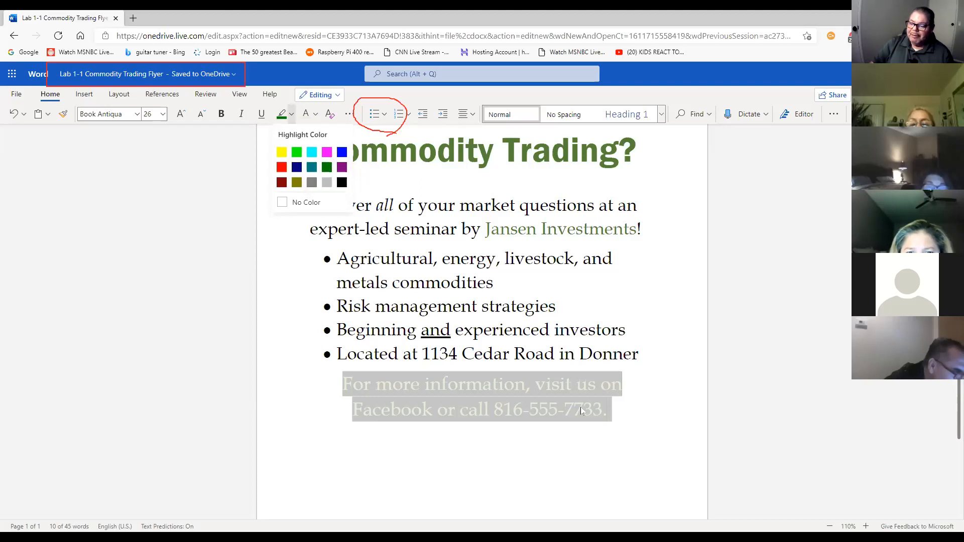
click(634, 406)
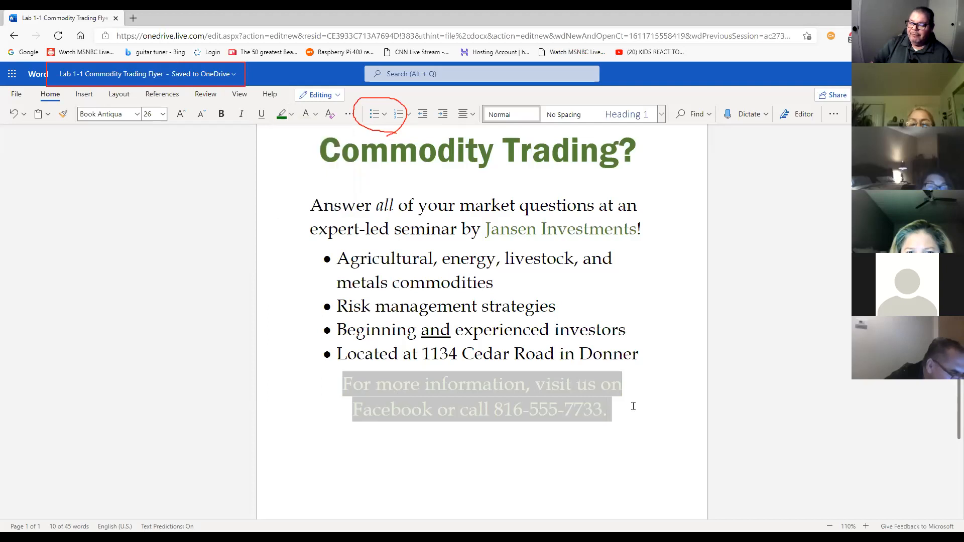
click(611, 411)
drag(611, 413, 343, 385)
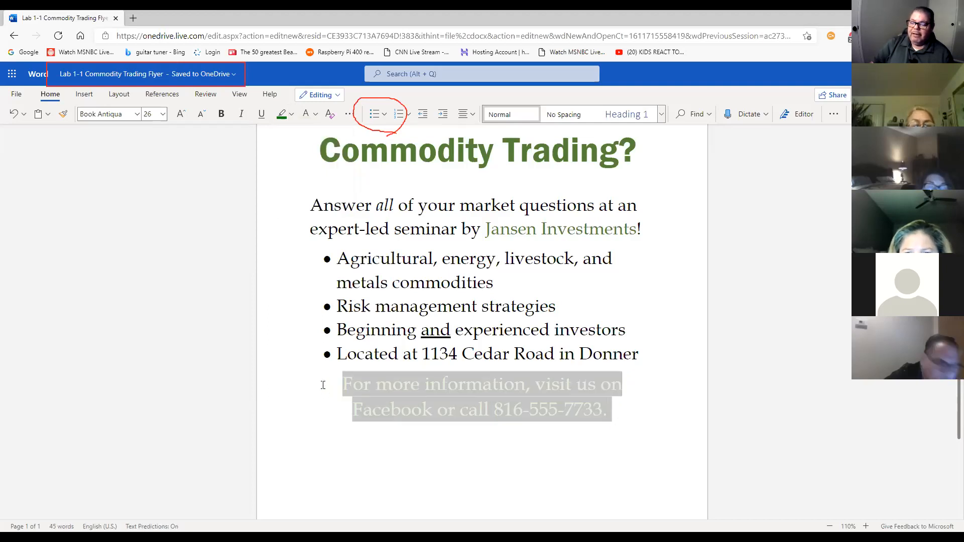
Step: Apply the Green, Accent 6, Lighter 80% font color to the selected closing paragraph and deselect it
click(316, 114)
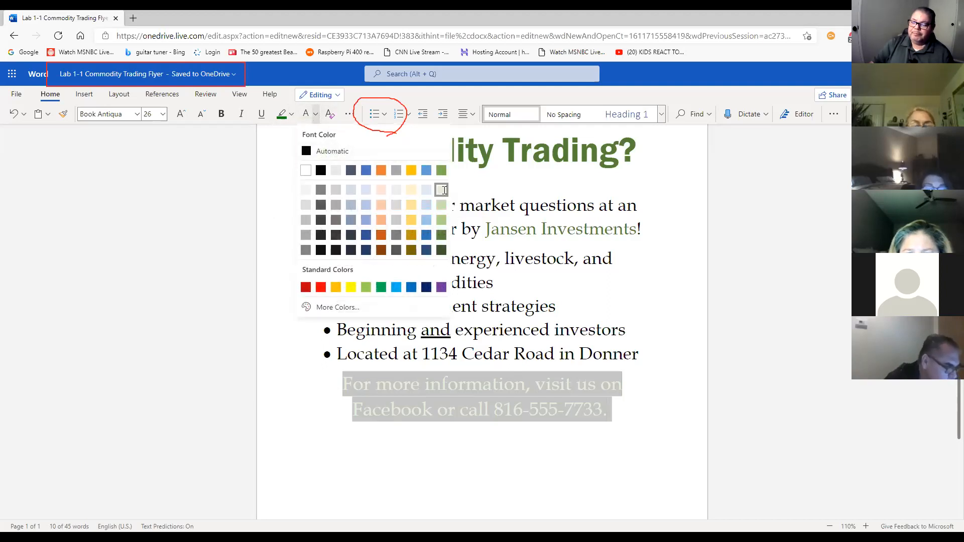
click(441, 191)
click(542, 461)
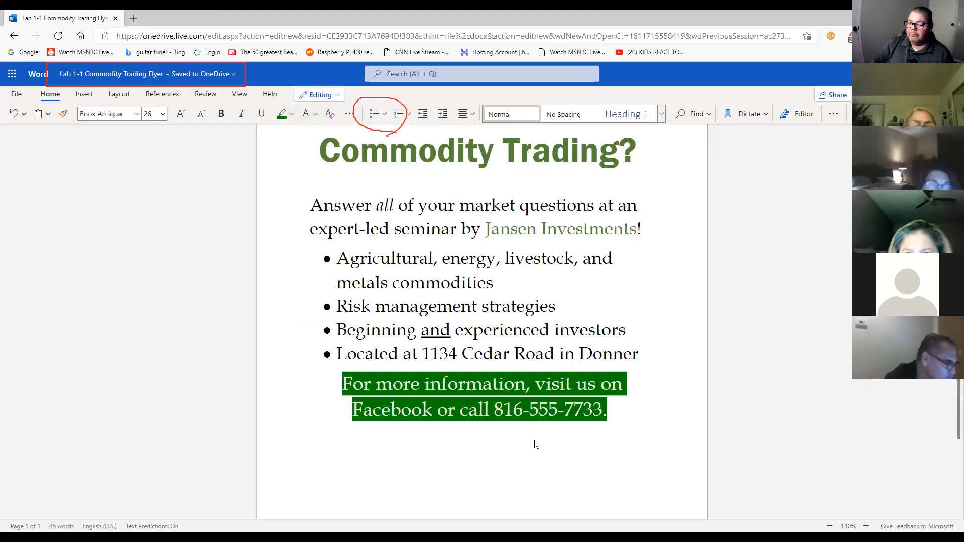
Step: Select the whole closing paragraph, view Dark Green among the highlight colors without applying it, and clear the selection
drag(609, 411, 342, 386)
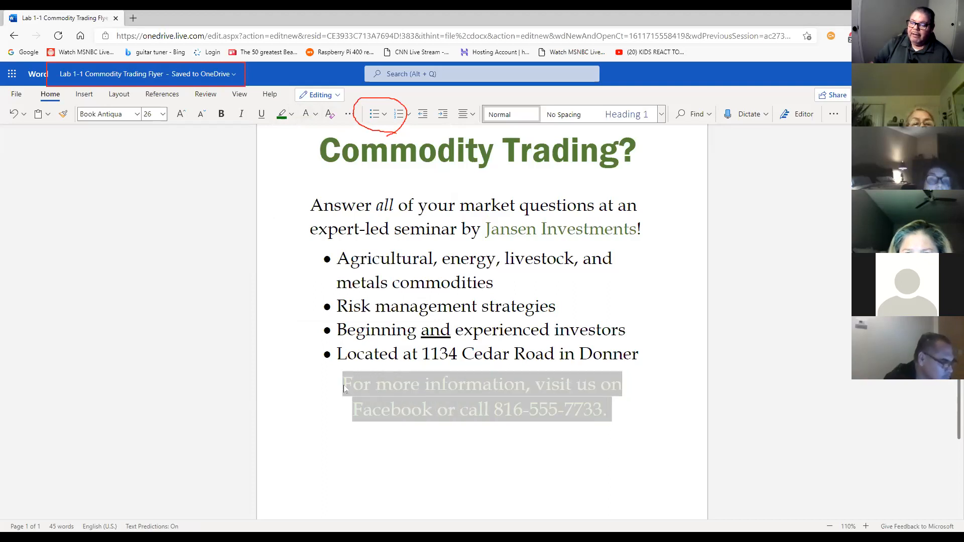
click(292, 115)
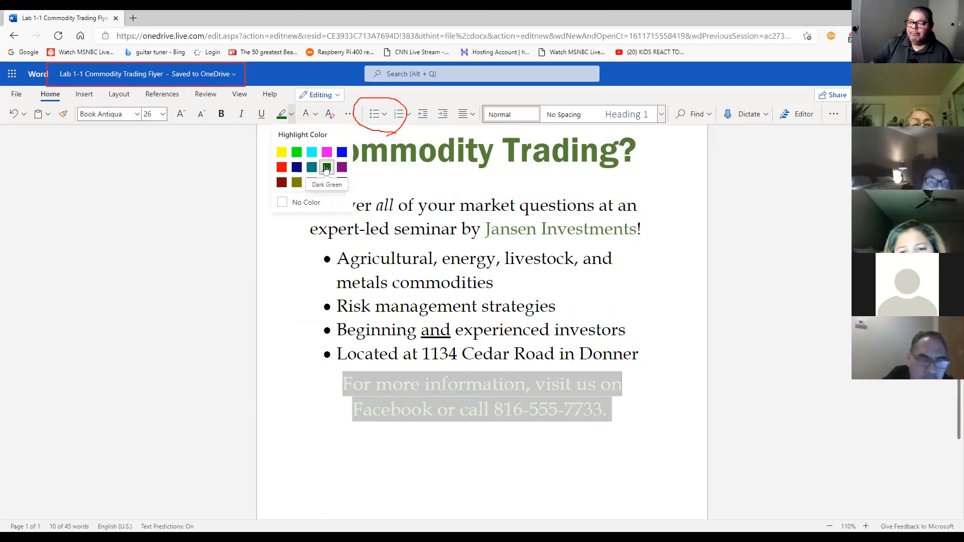
click(441, 249)
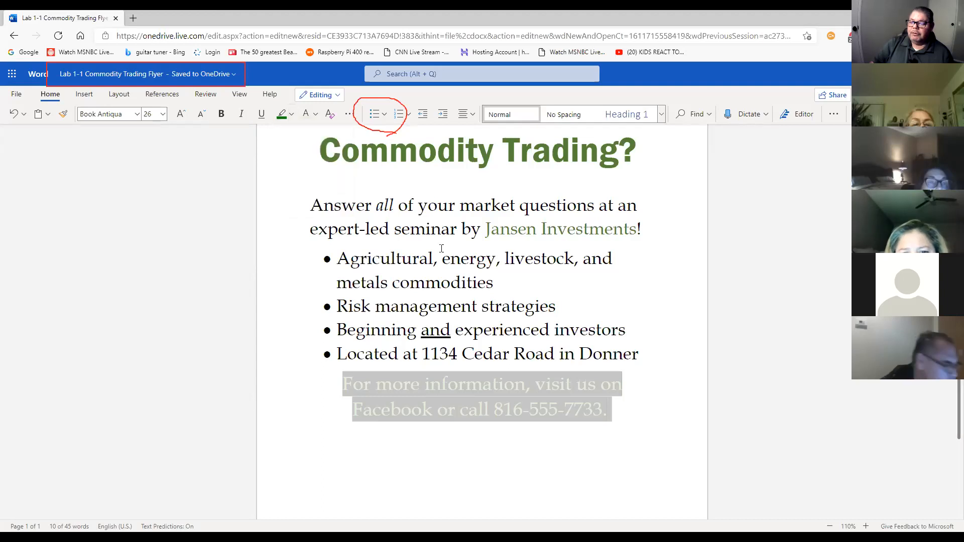
click(549, 422)
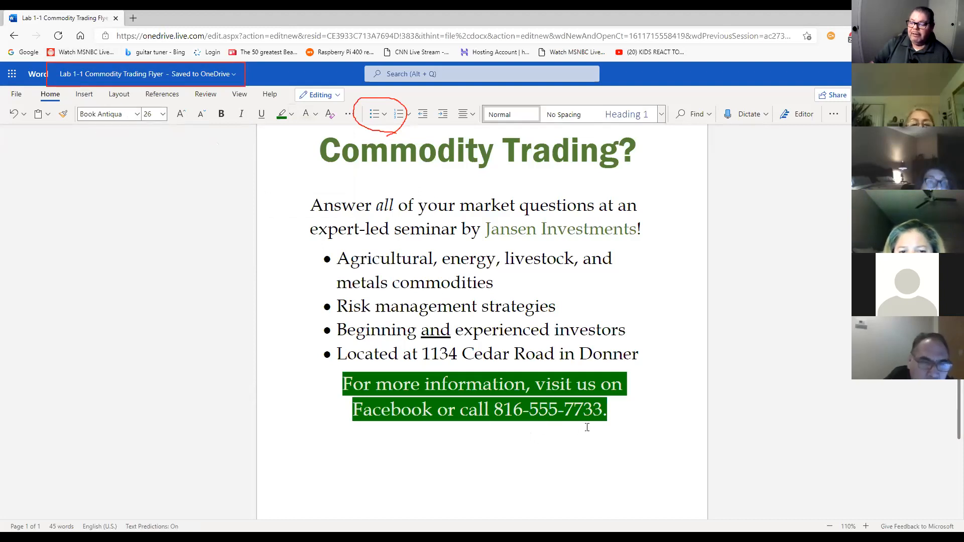
Step: Demonstrate selecting the flyer's body text and its closing paragraph from either end, and clear the selection
drag(609, 418, 328, 265)
click(324, 205)
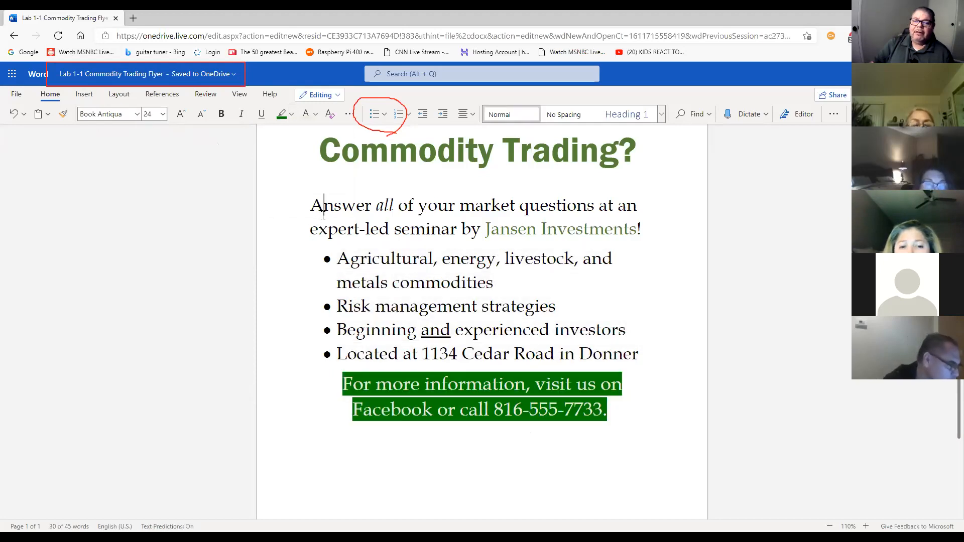
drag(312, 204, 338, 385)
click(600, 460)
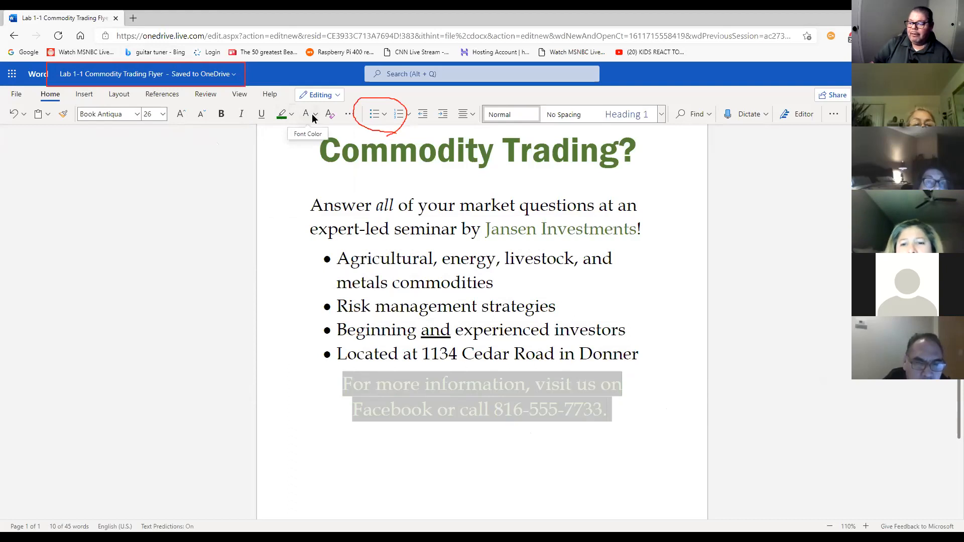
click(580, 458)
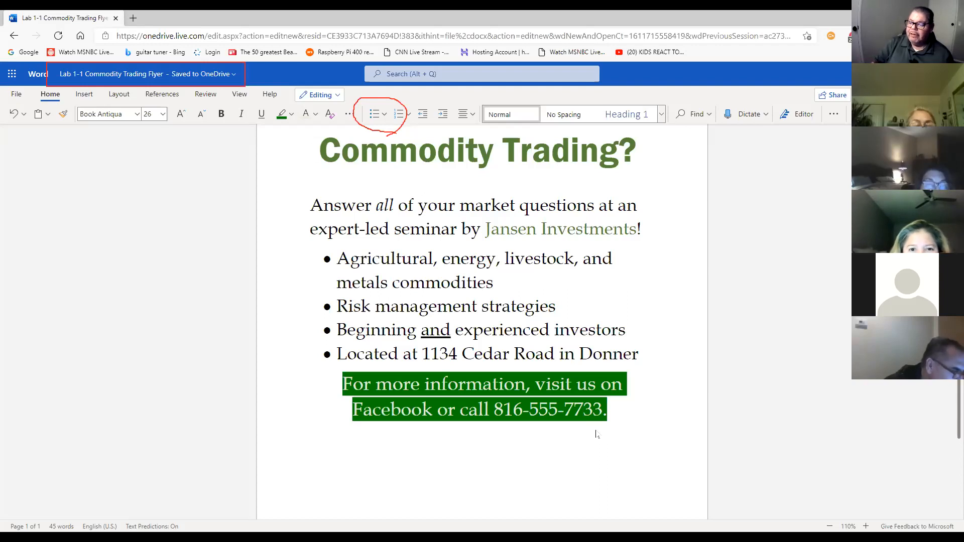
drag(623, 417, 345, 387)
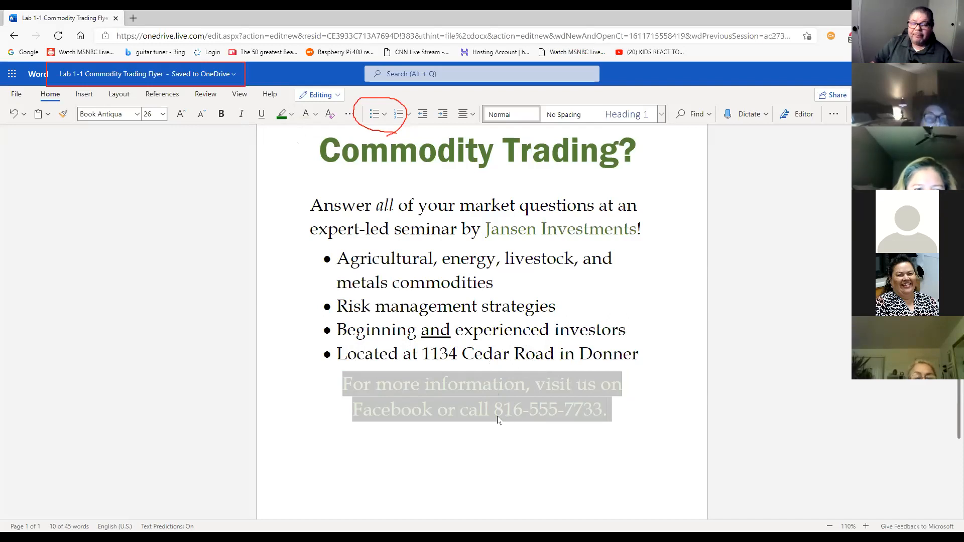
click(587, 453)
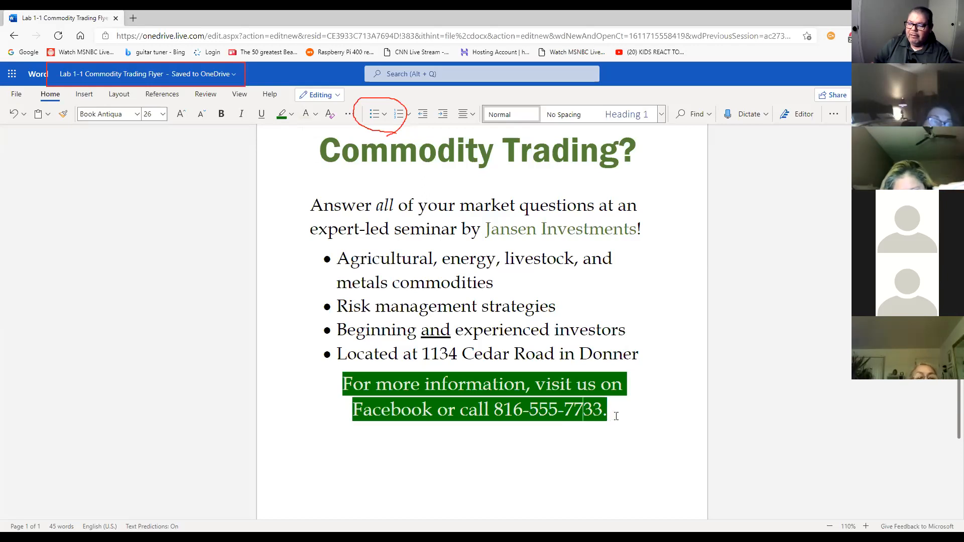
Step: Select the entire "For more information" paragraph and highlight it in Dark Green
drag(616, 416, 343, 384)
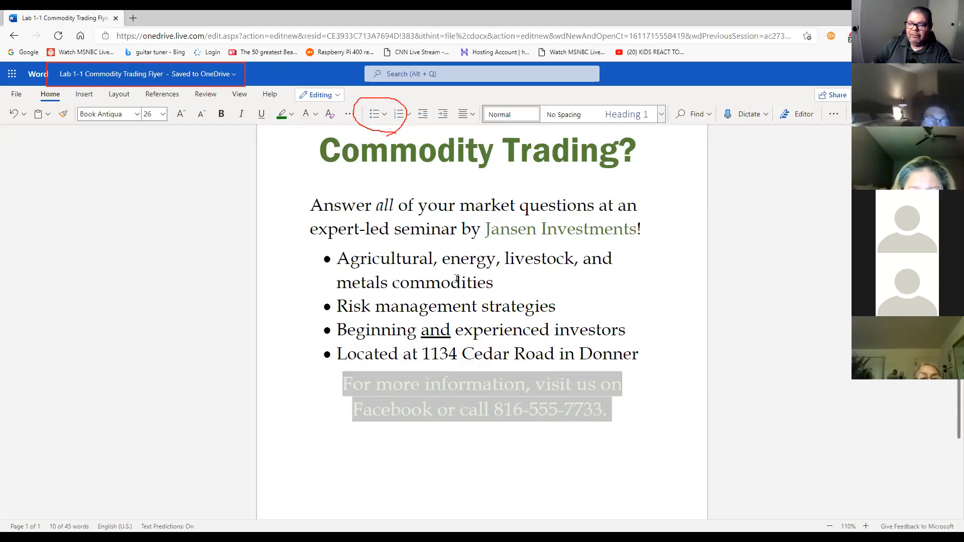
click(292, 117)
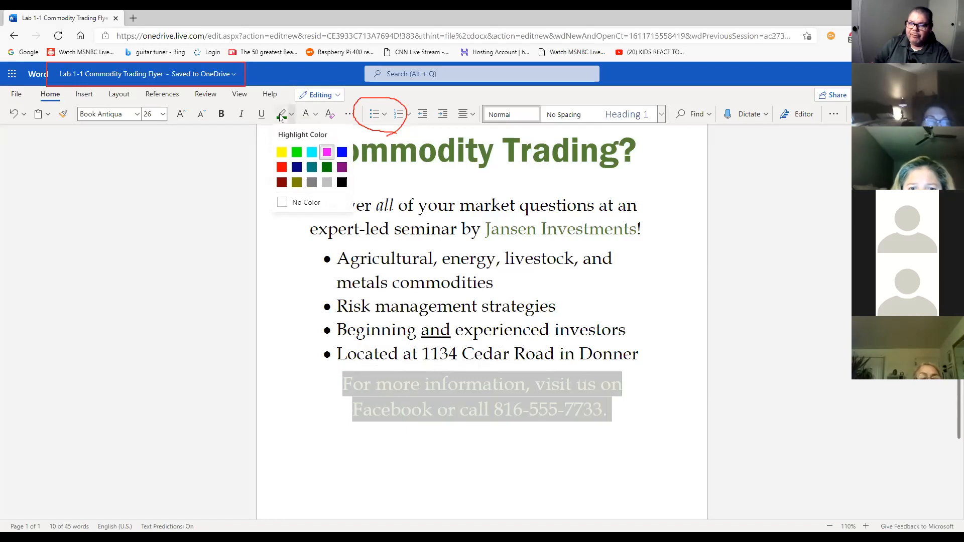
click(327, 168)
Step: Set the closing paragraph's font color to Green, Accent 6, Lighter 80%, check the paragraph selection, and deselect it
drag(611, 410, 344, 385)
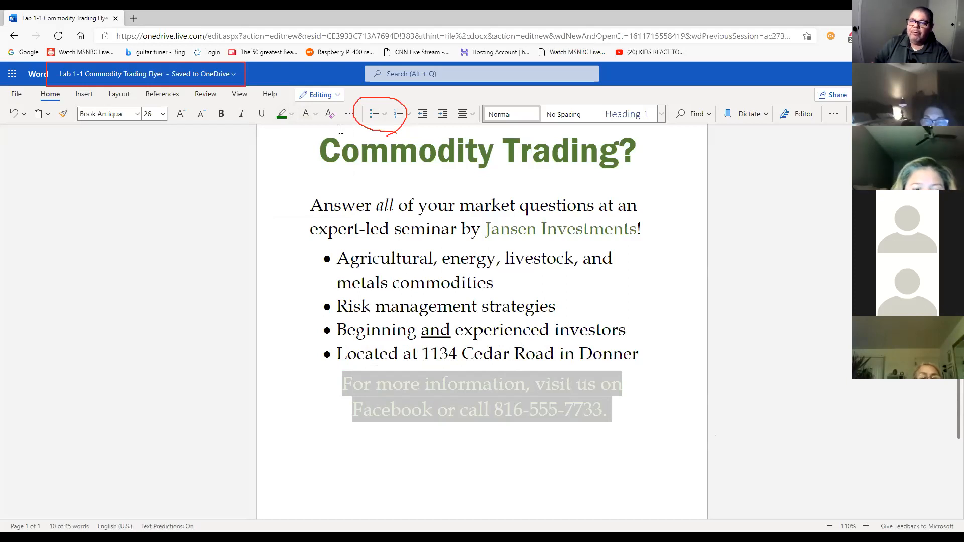
click(316, 114)
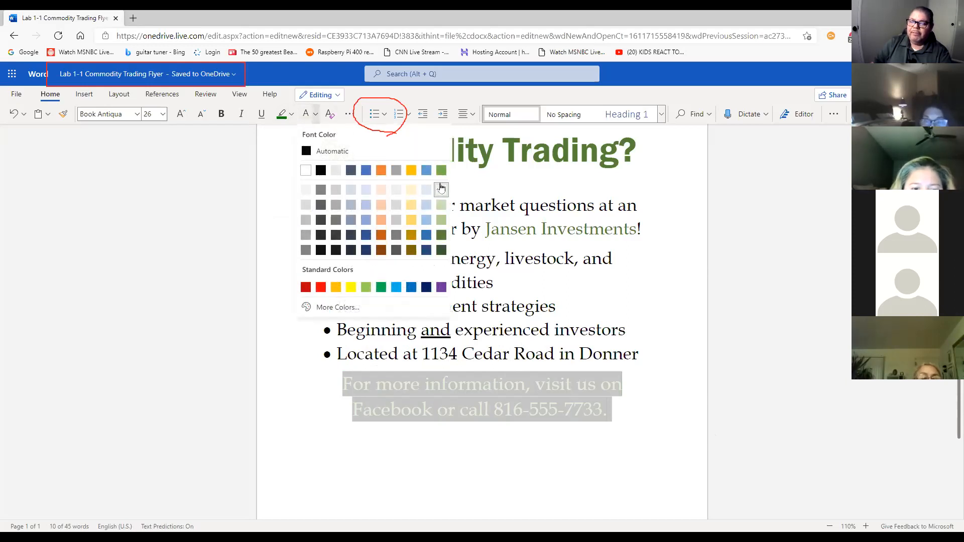
click(441, 184)
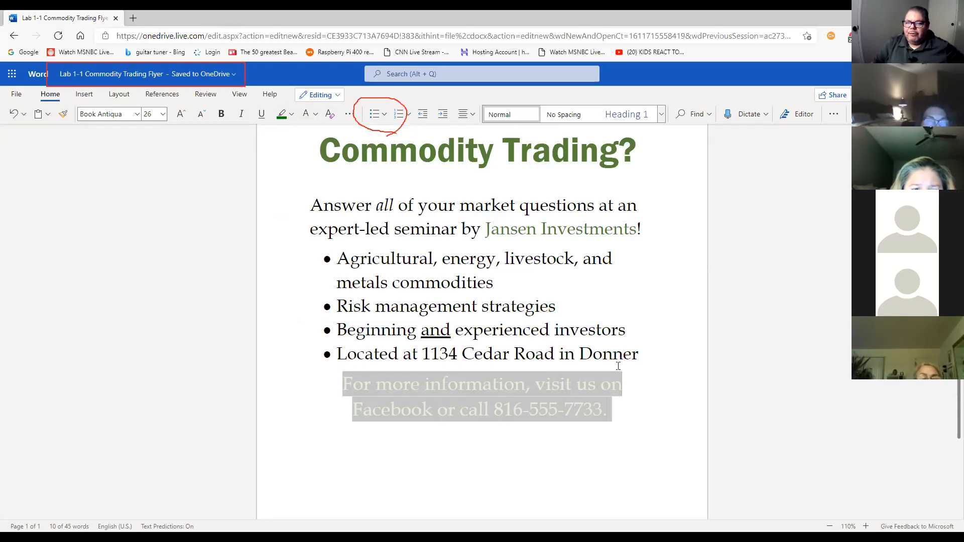
click(624, 425)
drag(617, 416, 344, 385)
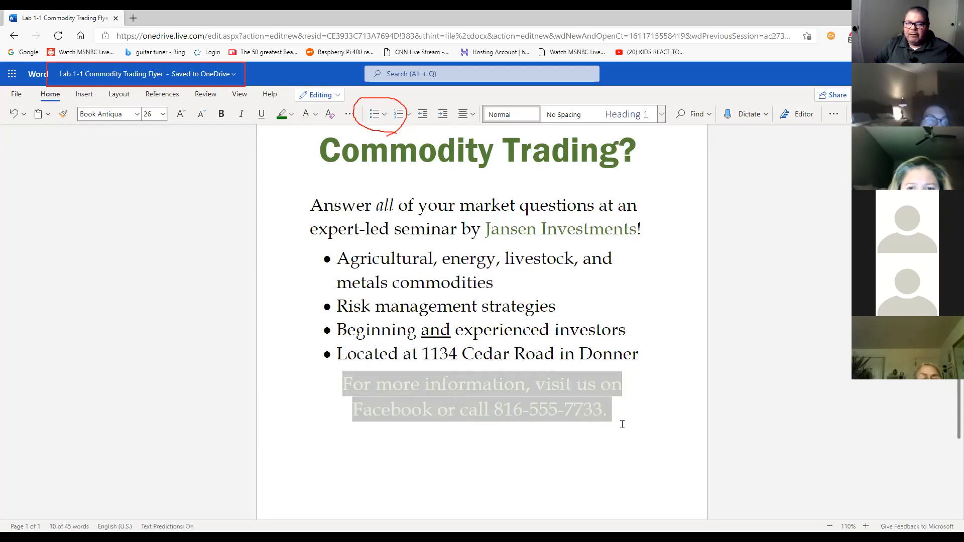
click(635, 451)
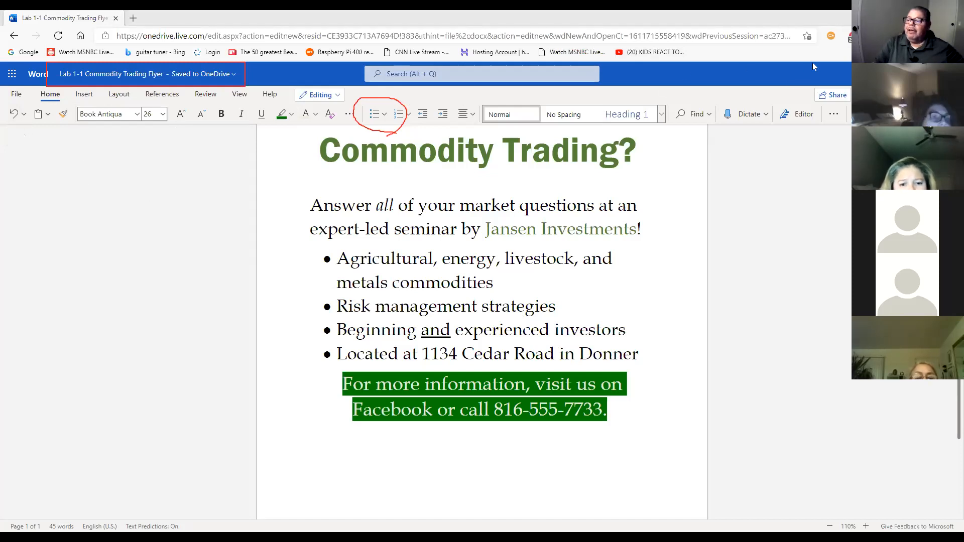
Step: View the available picture sources and place the insertion point on the blank line below the "Commodity Trading?" title
mouse_move(21, 141)
mouse_down()
mouse_move(13, 95)
mouse_move(14, 139)
mouse_move(32, 138)
mouse_up()
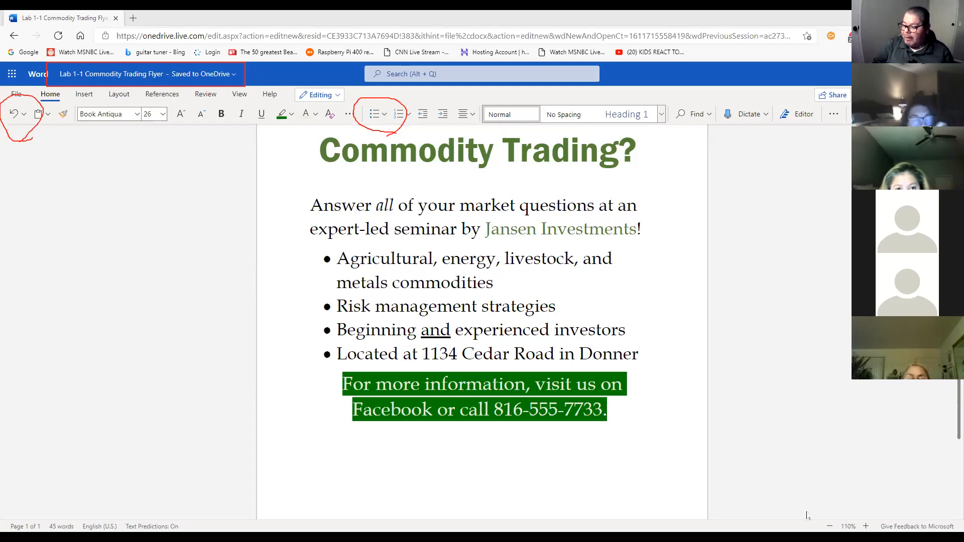
click(829, 526)
click(830, 526)
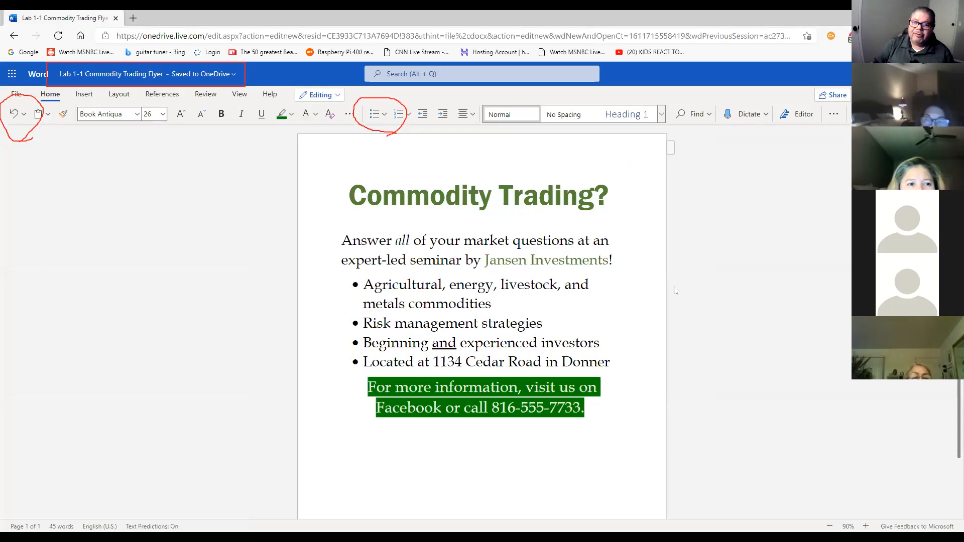
click(85, 96)
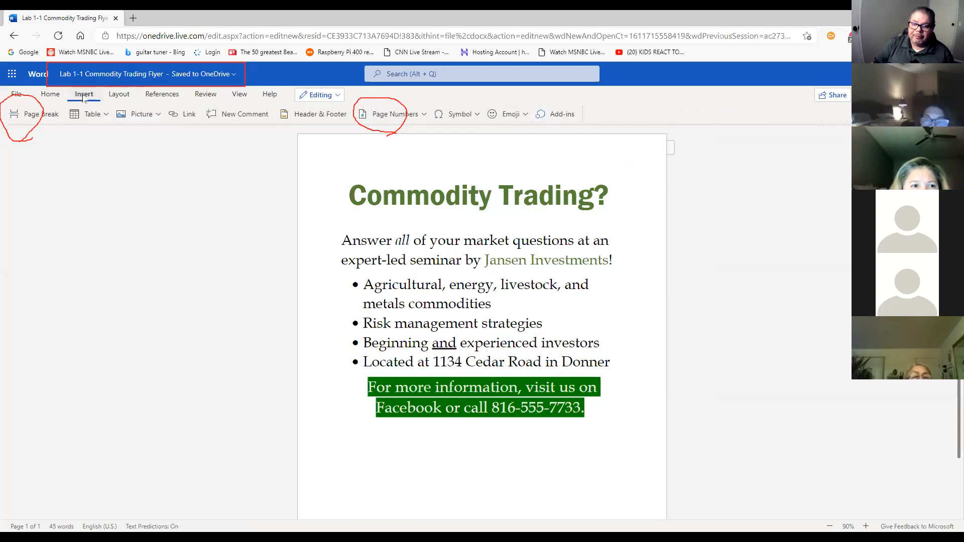
click(148, 115)
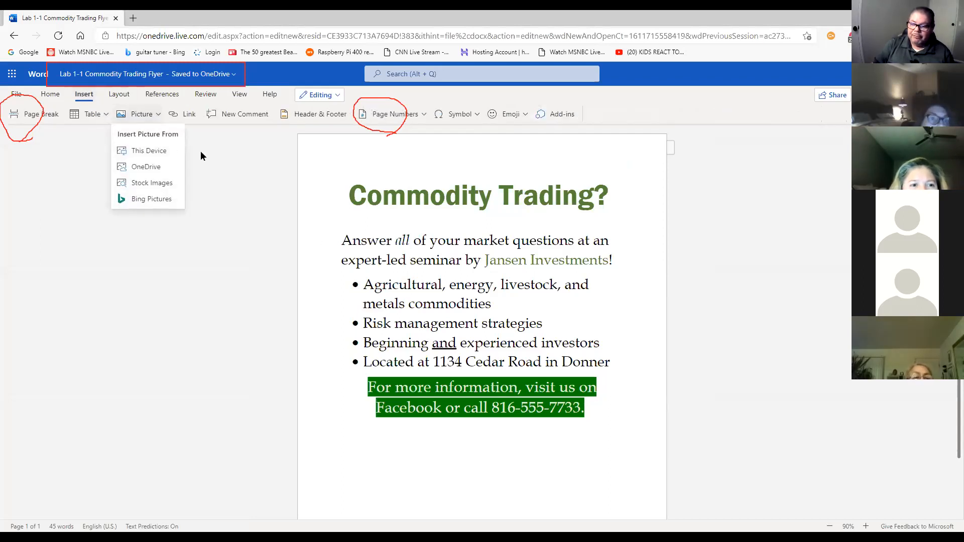
click(513, 224)
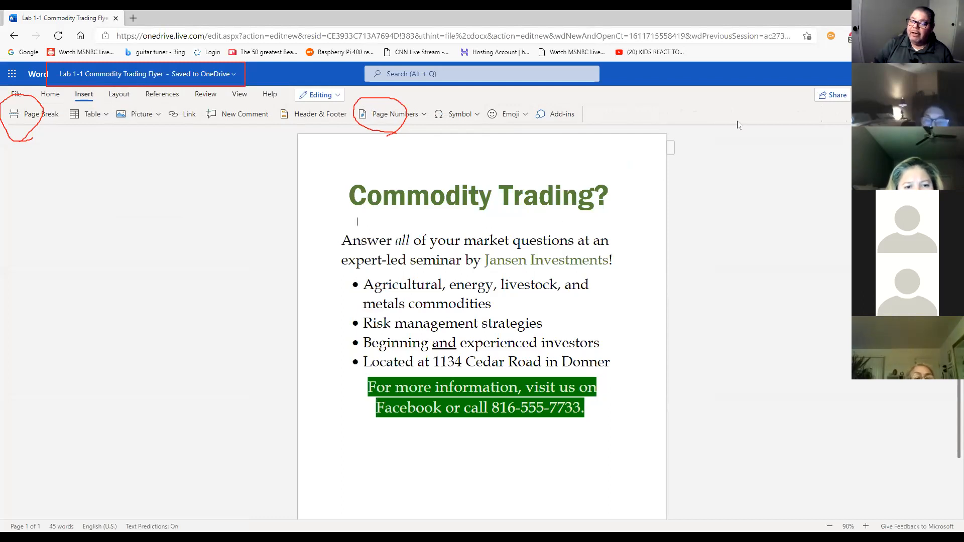
drag(564, 225, 369, 221)
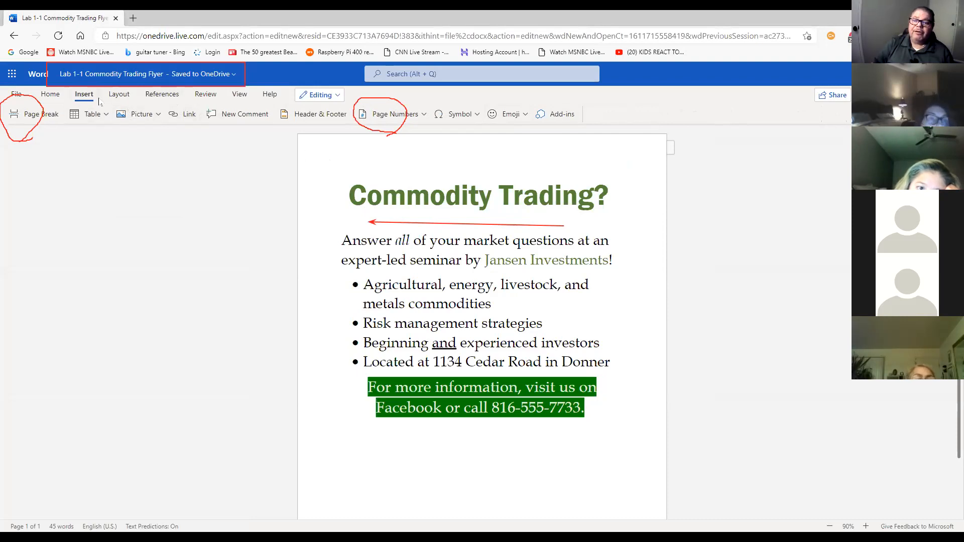
Step: Start inserting an online picture from Bing and search for "harvest"
click(150, 118)
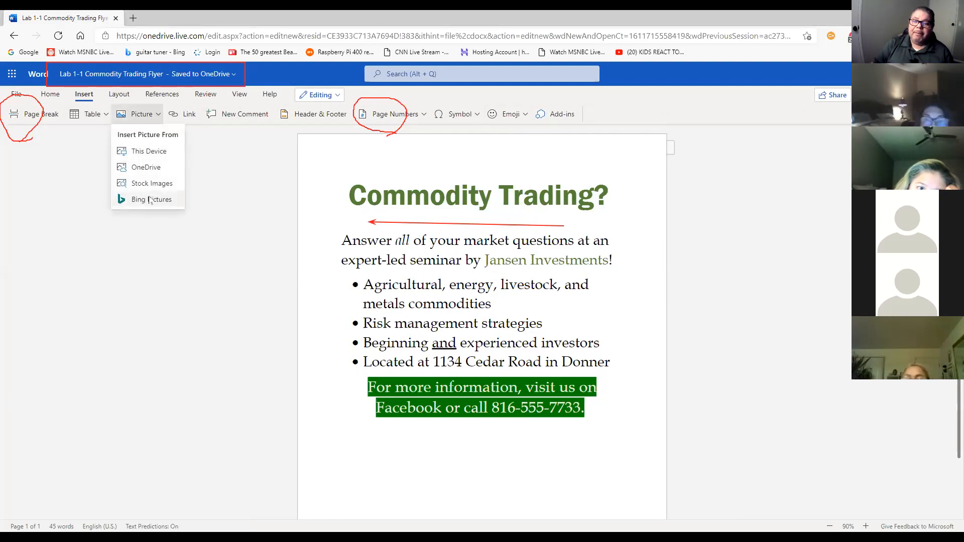
click(148, 199)
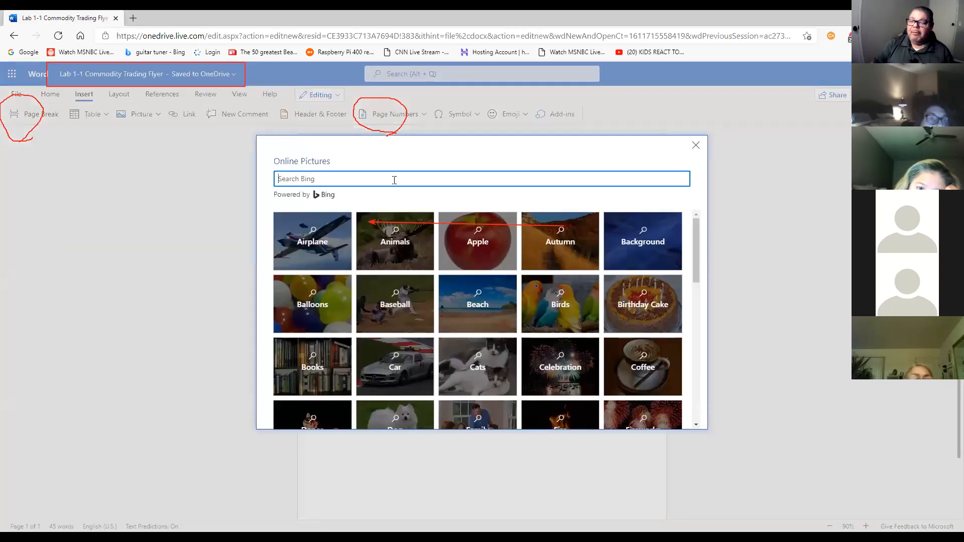
click(394, 179)
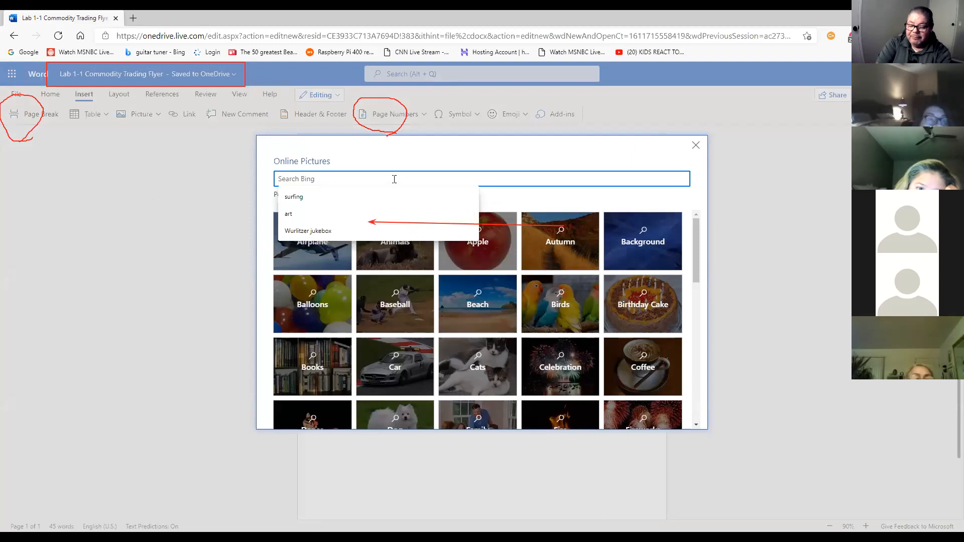
text(harvest)
key(Return)
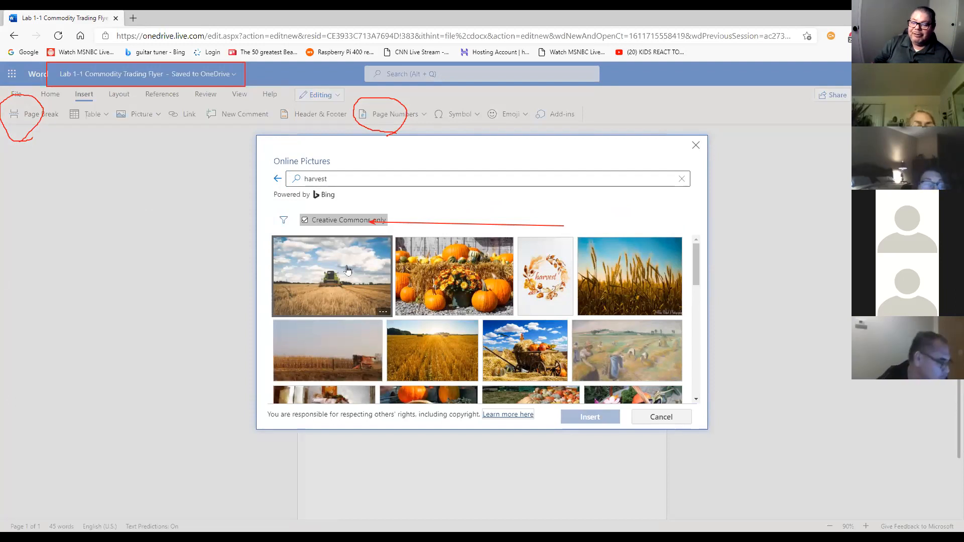
Step: Browse the Creative Commons harvest pictures and select the photo of a combine in a field under a cloudy sky
drag(696, 283, 697, 300)
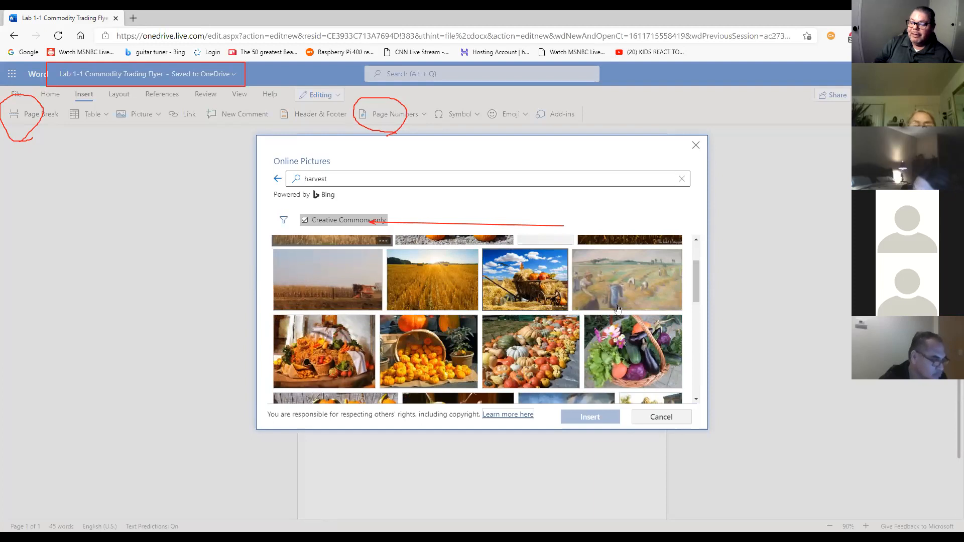
drag(696, 296, 469, 224)
click(341, 278)
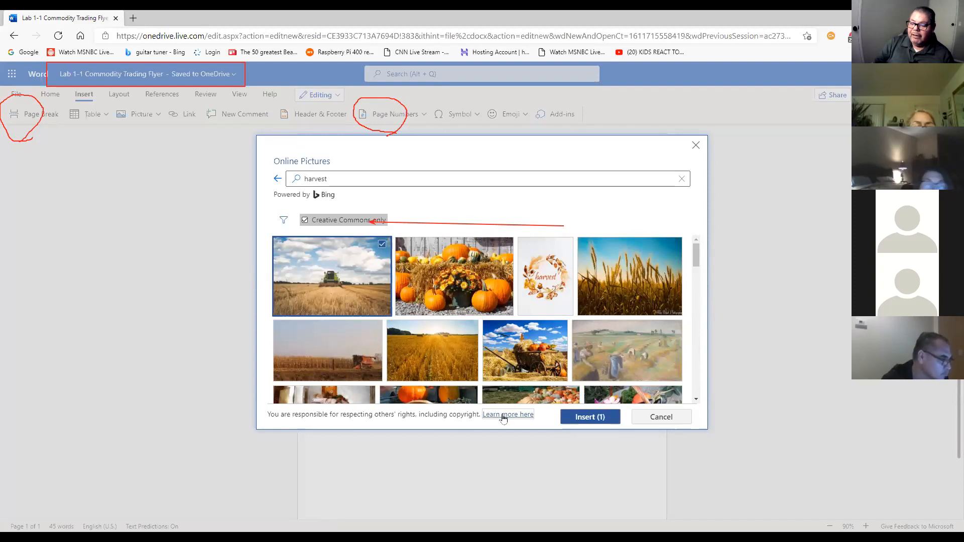
Step: Turn off the Creative Commons only filter for the harvest picture search
click(365, 221)
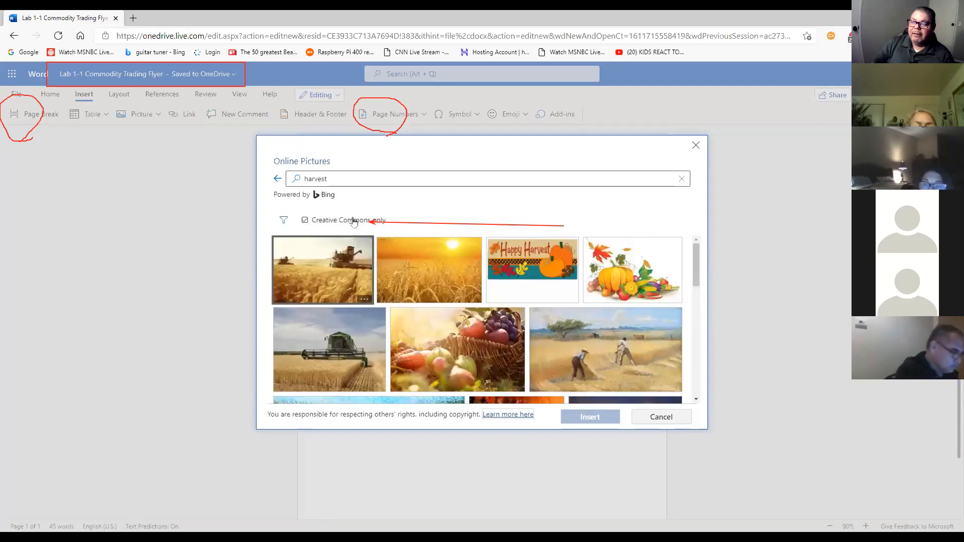
click(349, 221)
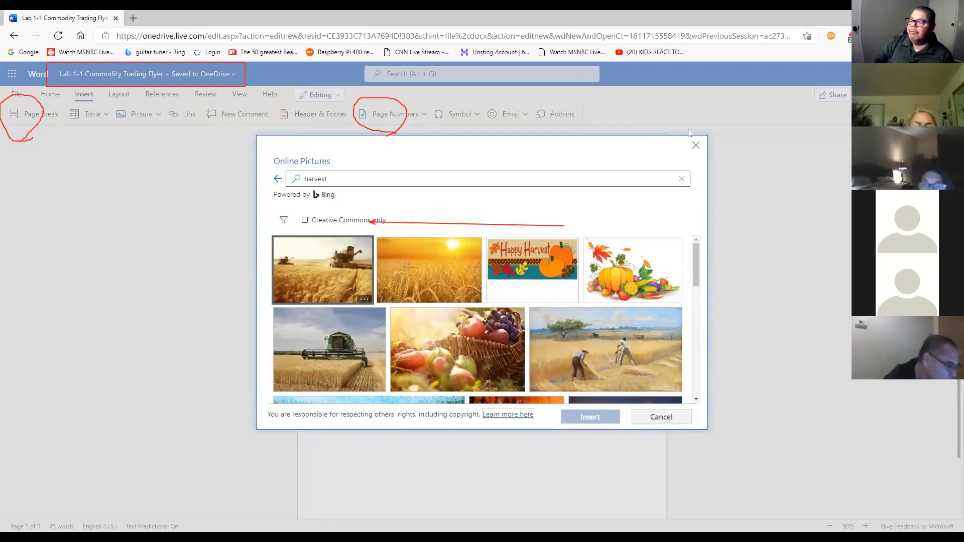
Step: Browse the unfiltered harvest pictures and insert the photo of a green combine facing forward in a field under a clear blue sky
scroll(345, 332, down, 1)
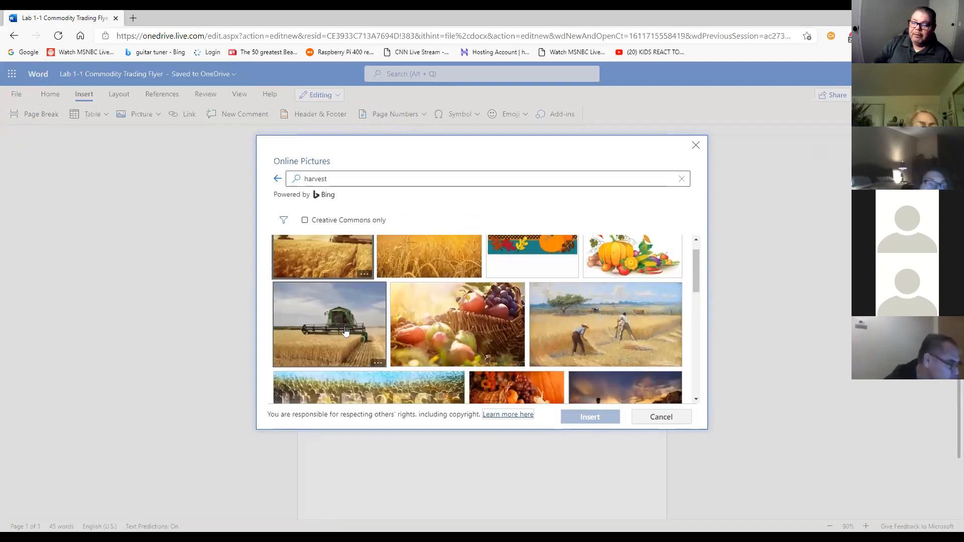
scroll(351, 317, down, 1)
scroll(350, 314, down, 2)
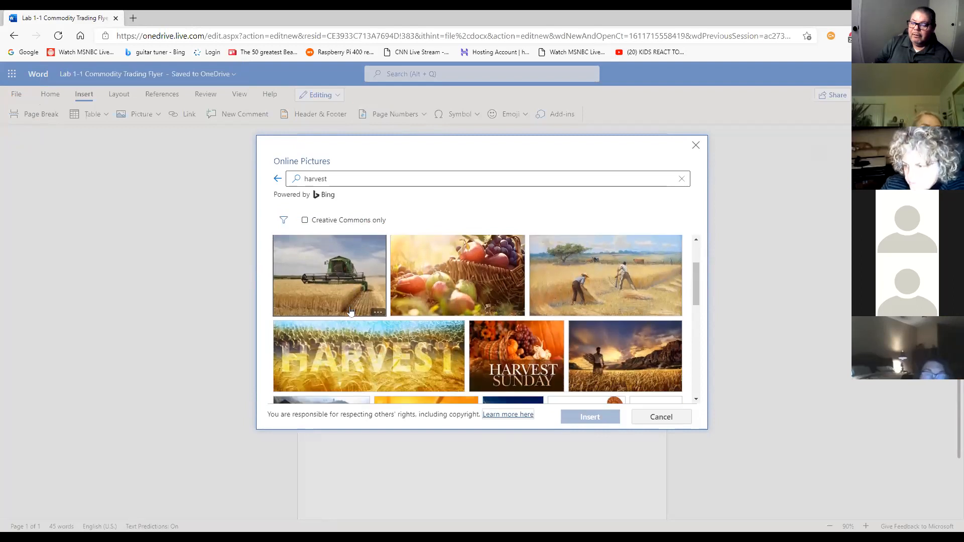
scroll(351, 311, down, 2)
scroll(351, 309, up, 4)
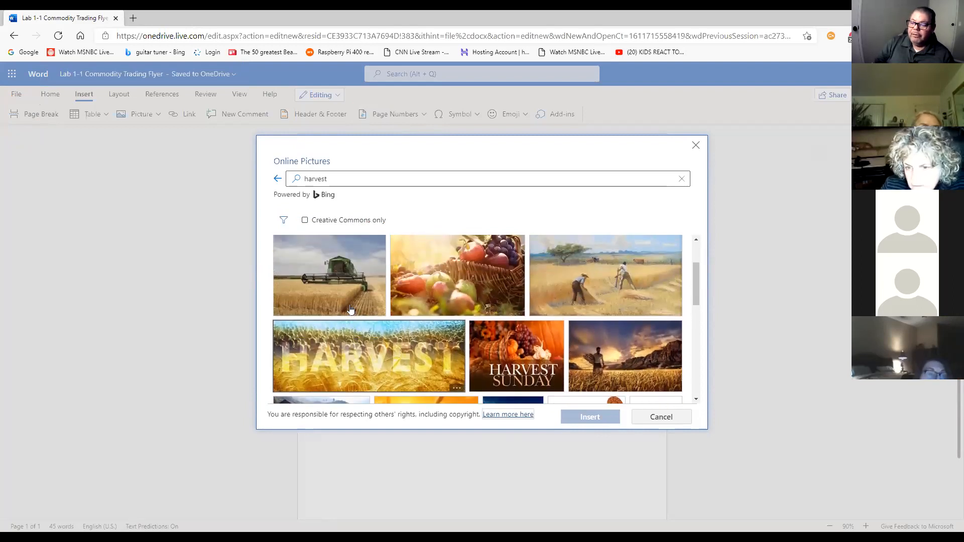
scroll(350, 308, down, 12)
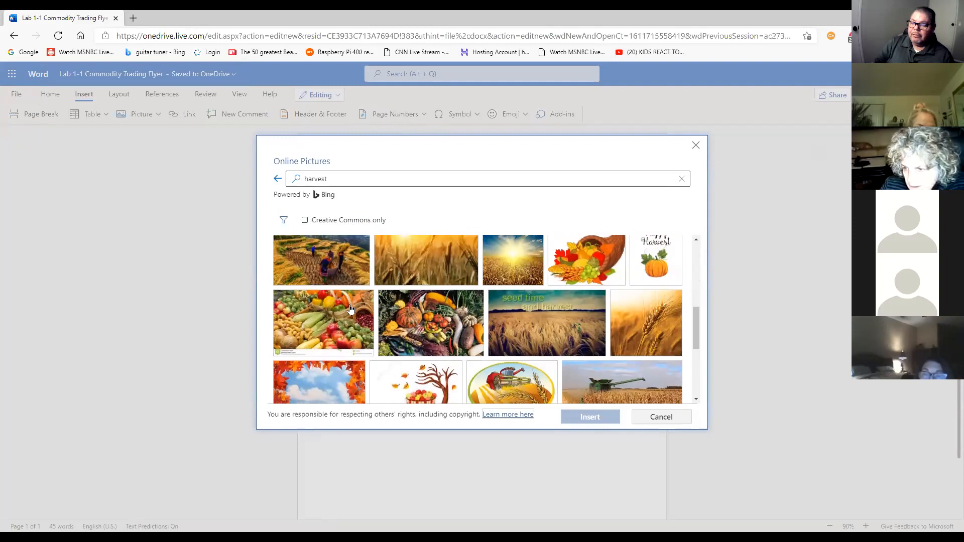
scroll(350, 308, down, 2)
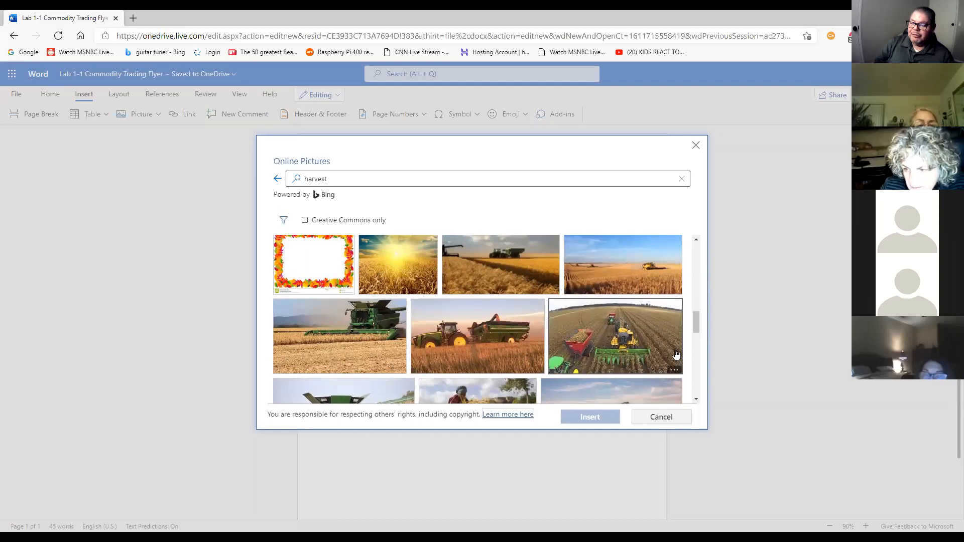
scroll(622, 341, down, 2)
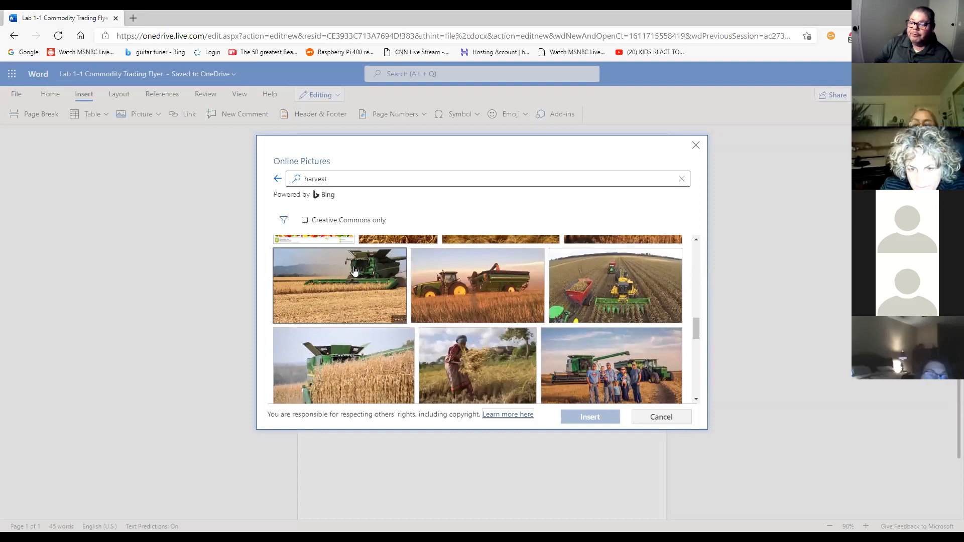
scroll(469, 283, down, 3)
scroll(469, 283, down, 1)
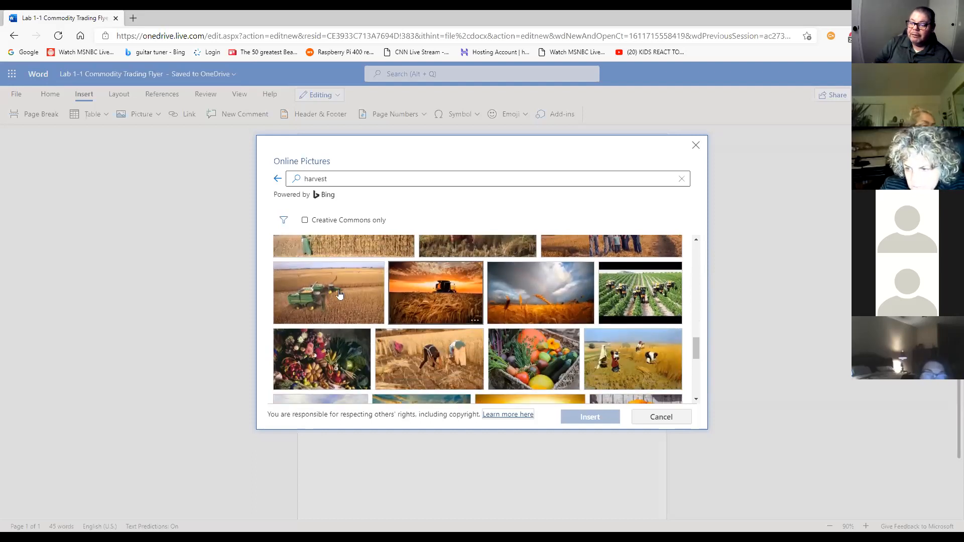
scroll(394, 306, down, 3)
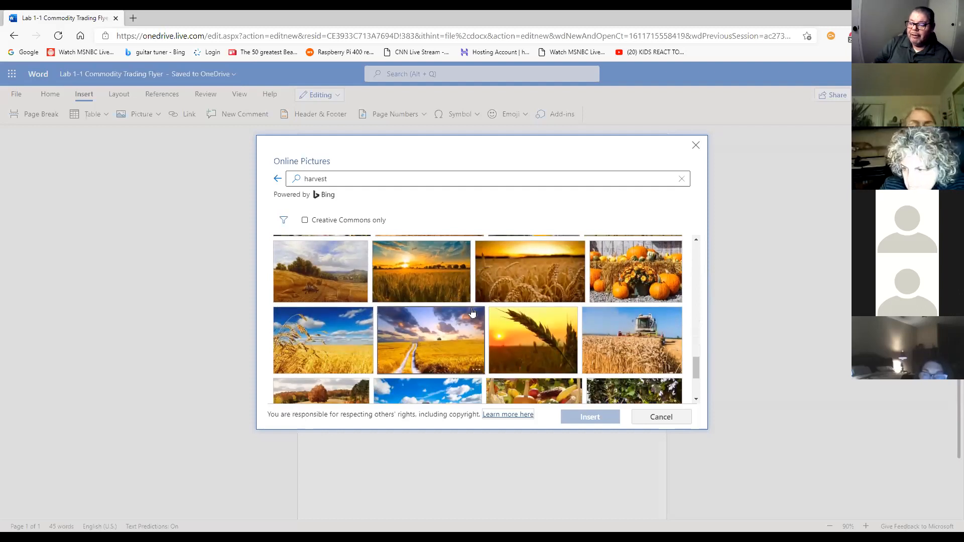
scroll(472, 308, down, 2)
scroll(472, 312, down, 1)
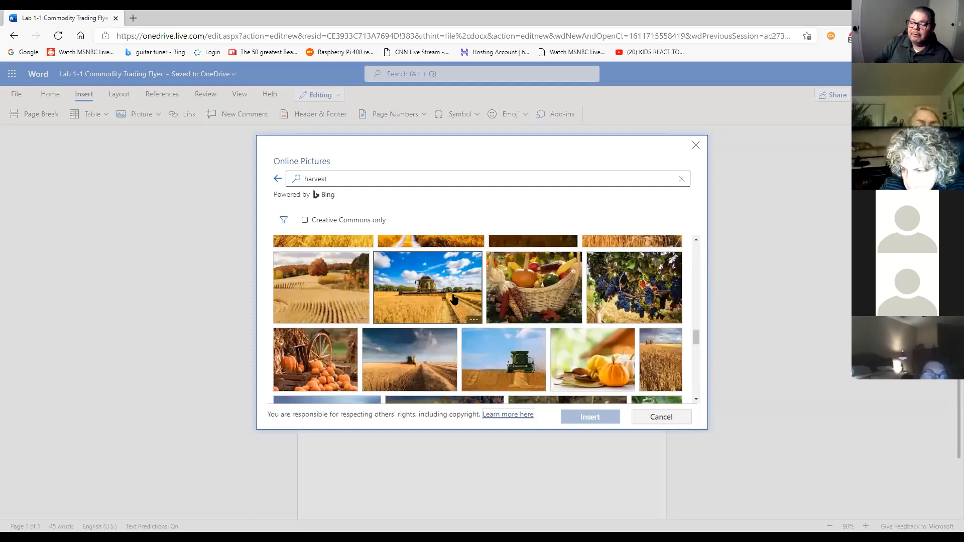
scroll(453, 300, down, 1)
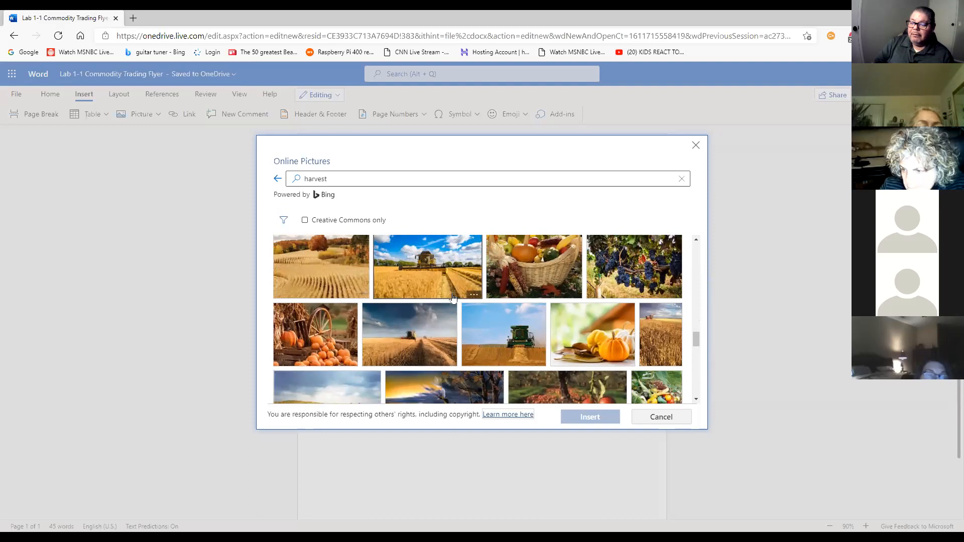
click(519, 333)
click(599, 417)
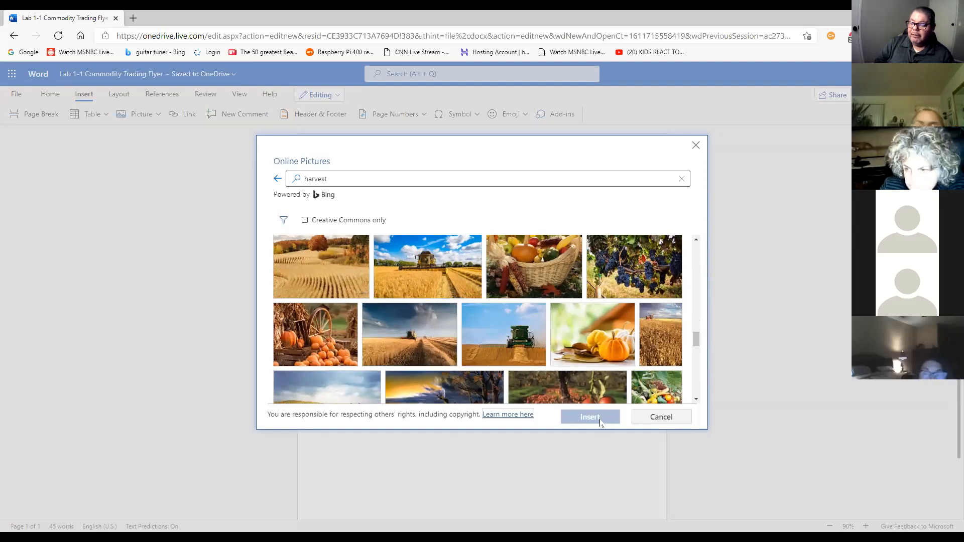